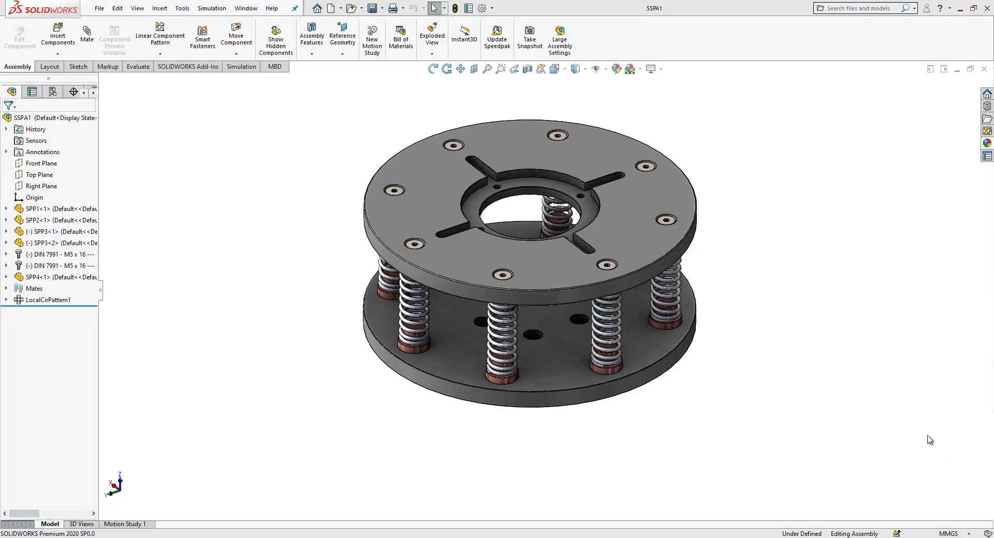
# Step: Close the open assembly and create a new part document
pyautogui.click(984, 70)
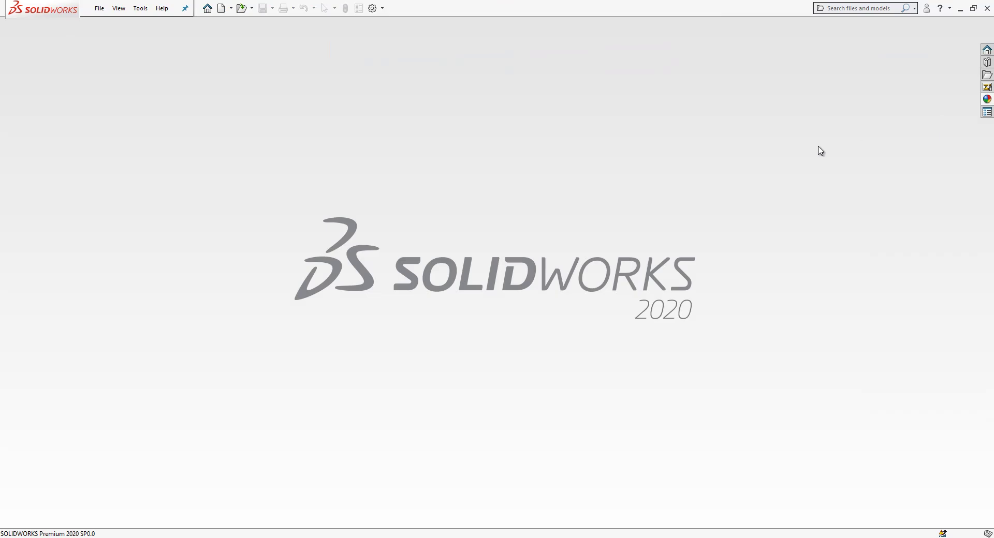
pyautogui.click(221, 8)
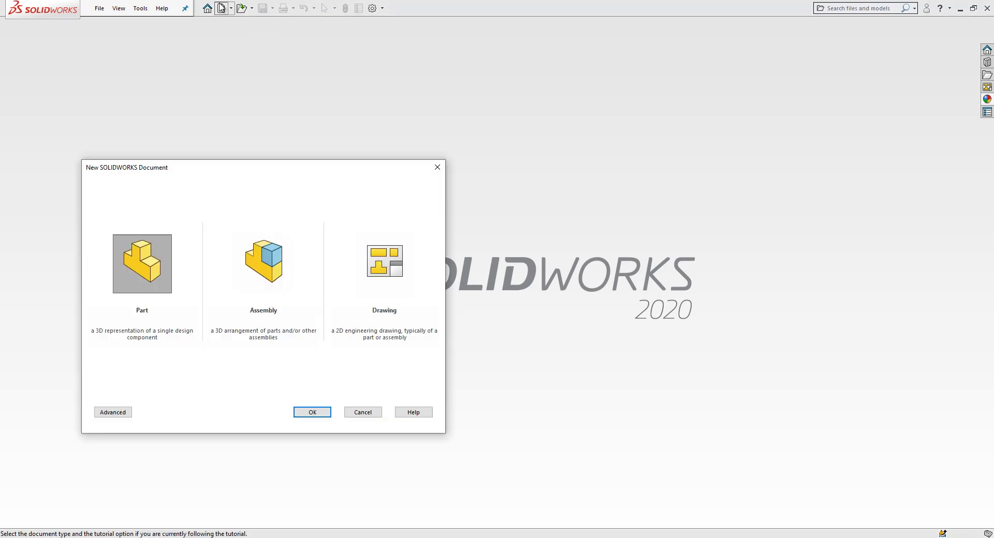
pyautogui.click(312, 411)
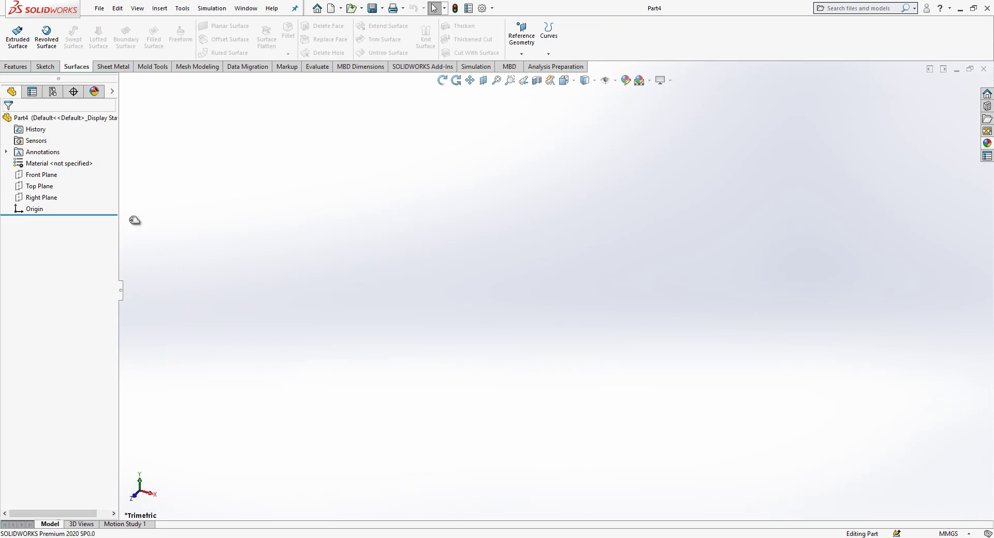
# Step: On the Top Plane, sketch a circle centred on the origin, about 143 mm in diameter
pyautogui.click(38, 186)
pyautogui.click(47, 172)
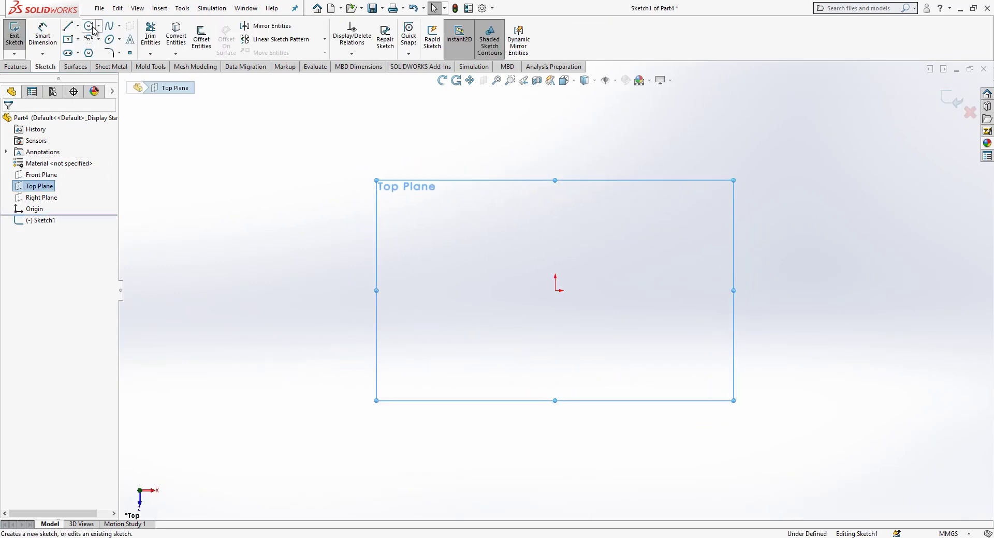
pyautogui.click(94, 26)
pyautogui.click(556, 290)
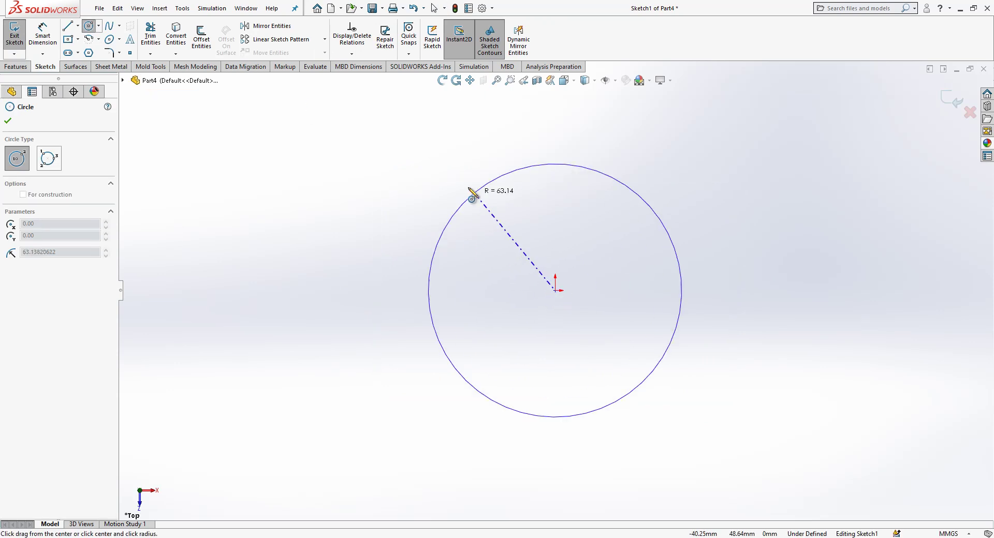
pyautogui.click(462, 181)
# Step: Dimension the circle's diameter to 180 mm and exit the sketch
pyautogui.click(42, 36)
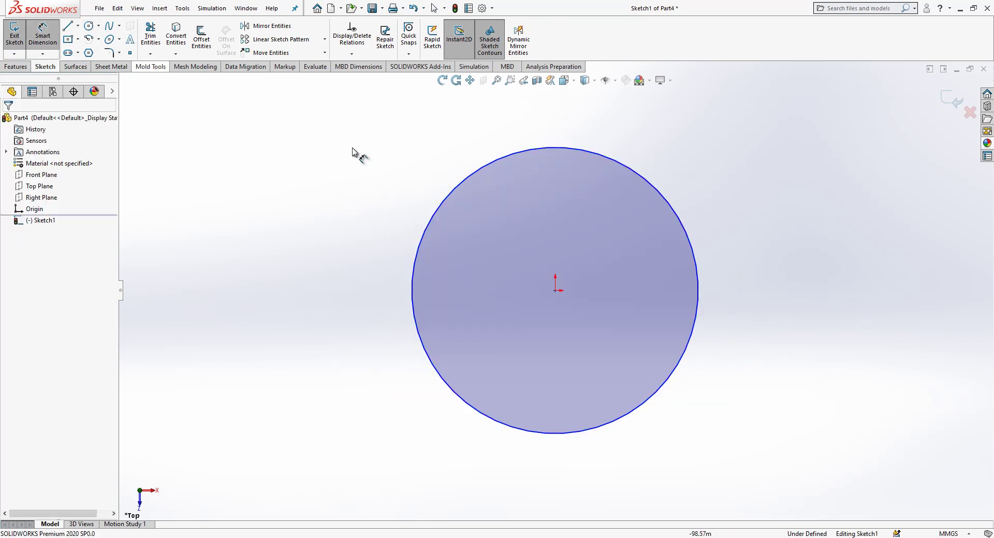
pyautogui.click(451, 198)
pyautogui.click(462, 244)
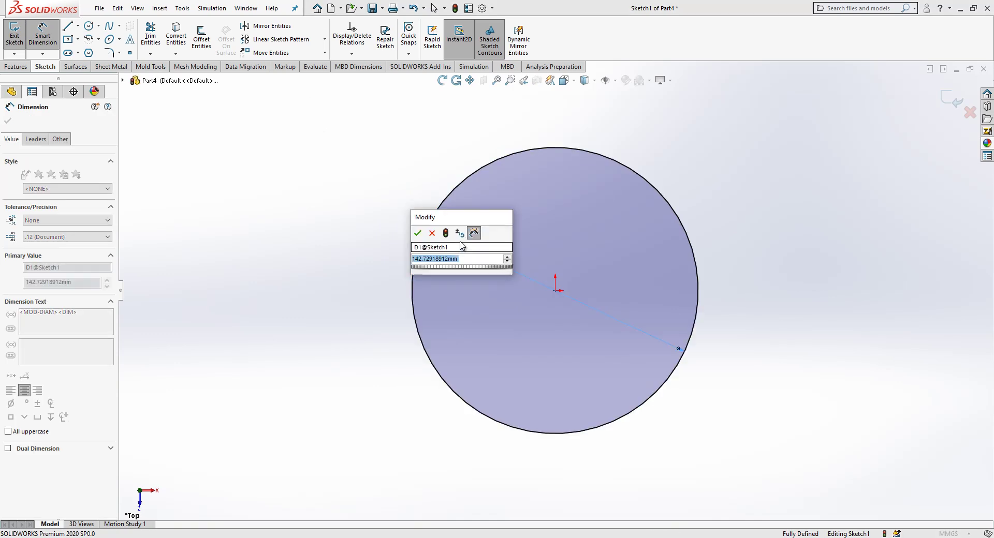
pyautogui.write('180')
pyautogui.press('Return')
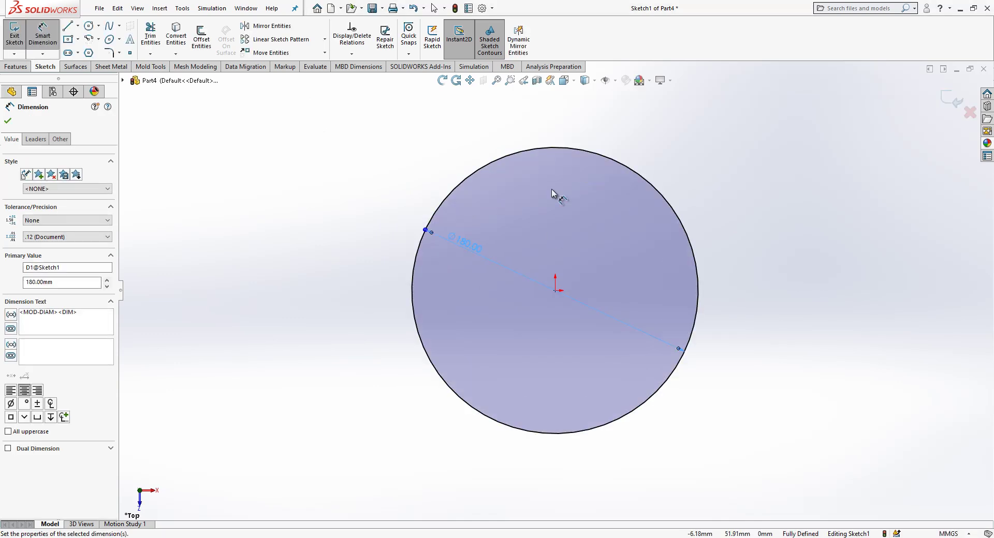
pyautogui.click(944, 100)
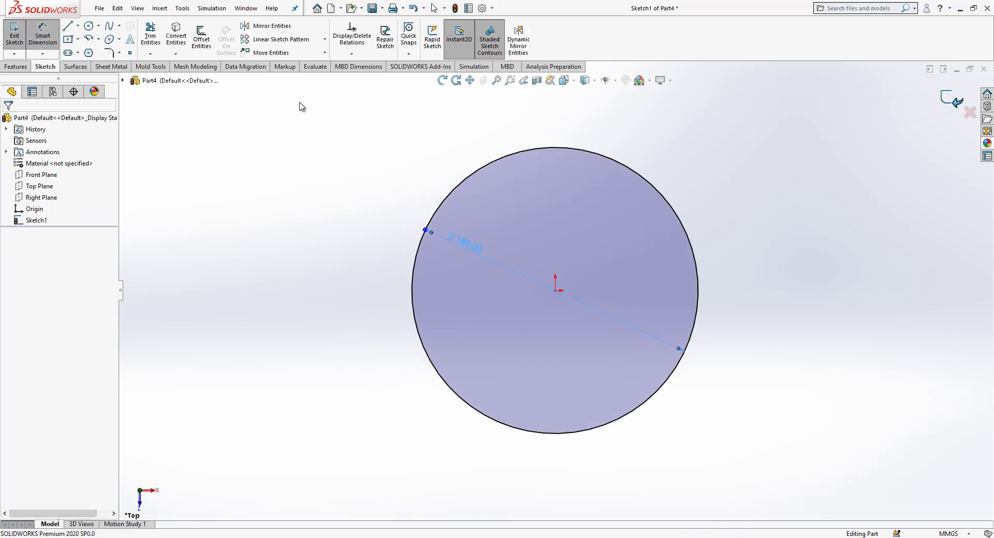
# Step: Extrude the circle as a boss with a blind depth of 10 mm
pyautogui.click(17, 48)
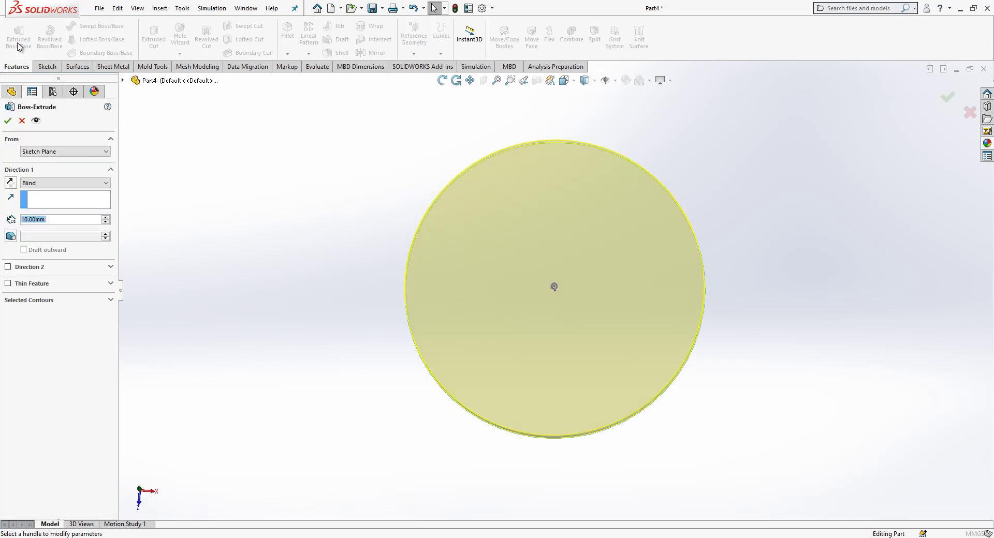
pyautogui.write('10')
pyautogui.press('Return')
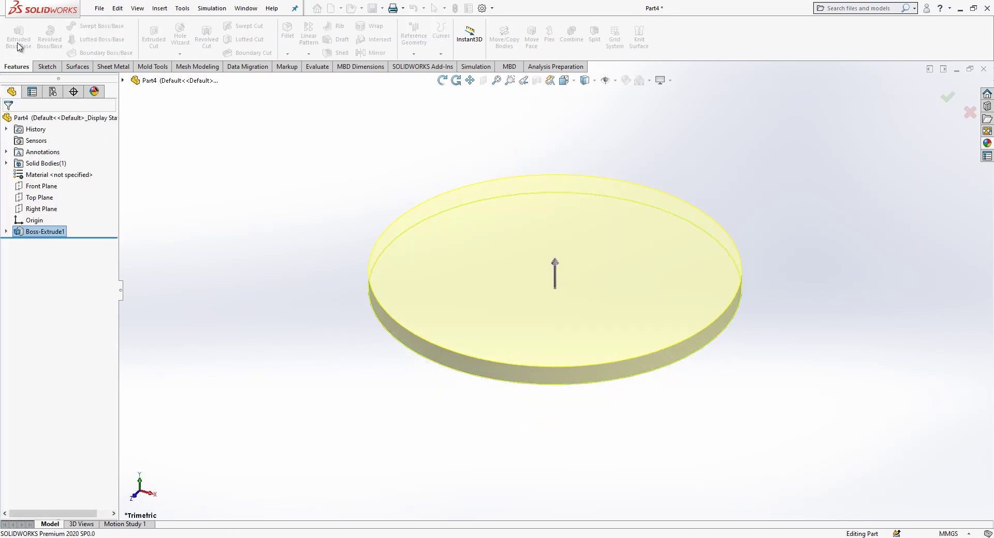
pyautogui.click(227, 124)
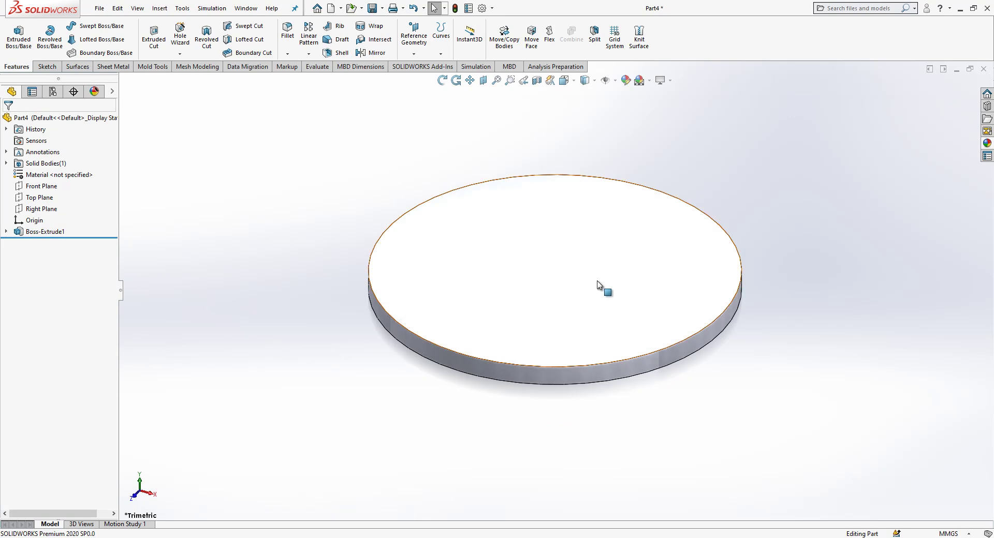
# Step: On the disc's upper face, sketch a vertical line about 70 mm long from the origin and make it construction geometry
pyautogui.click(472, 237)
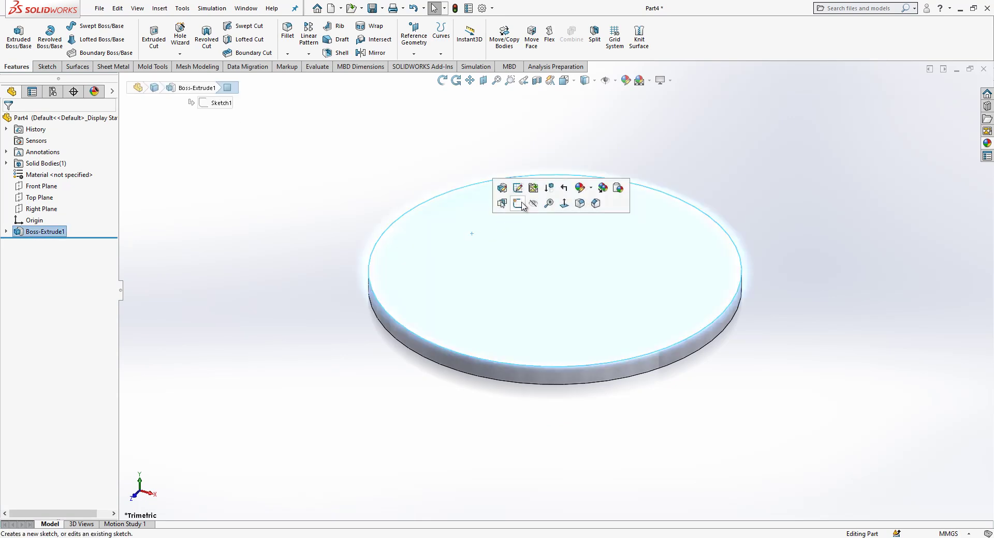
pyautogui.click(518, 203)
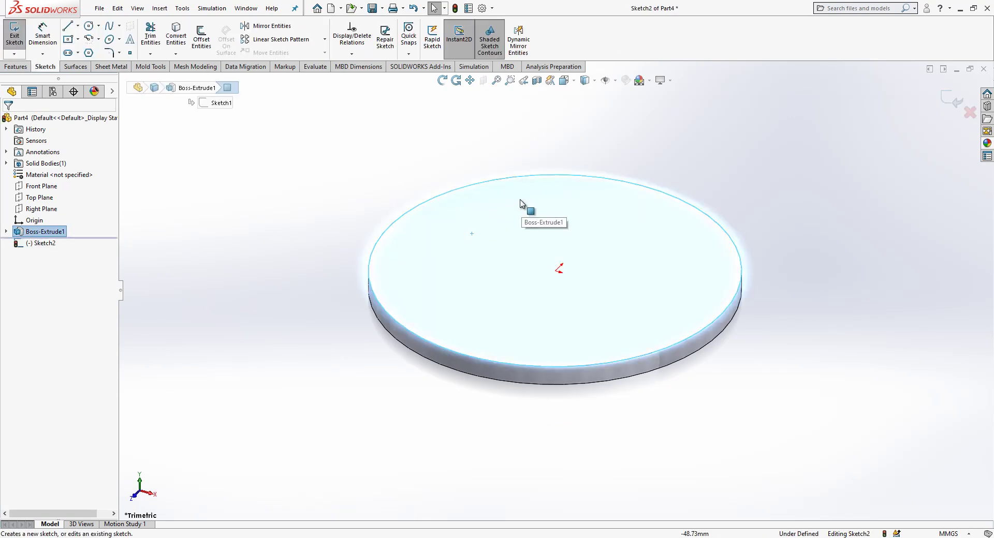
pyautogui.click(70, 26)
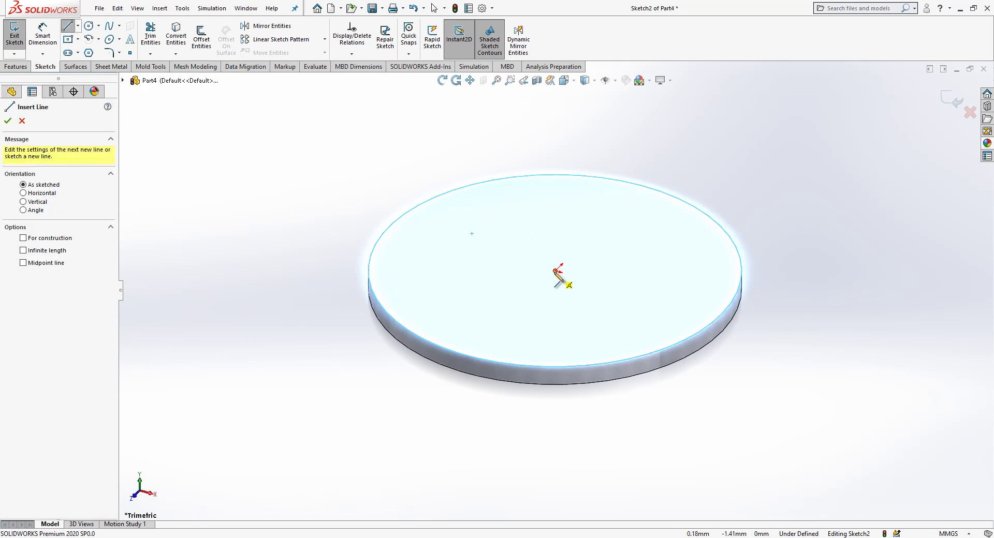
pyautogui.click(555, 271)
pyautogui.click(623, 204)
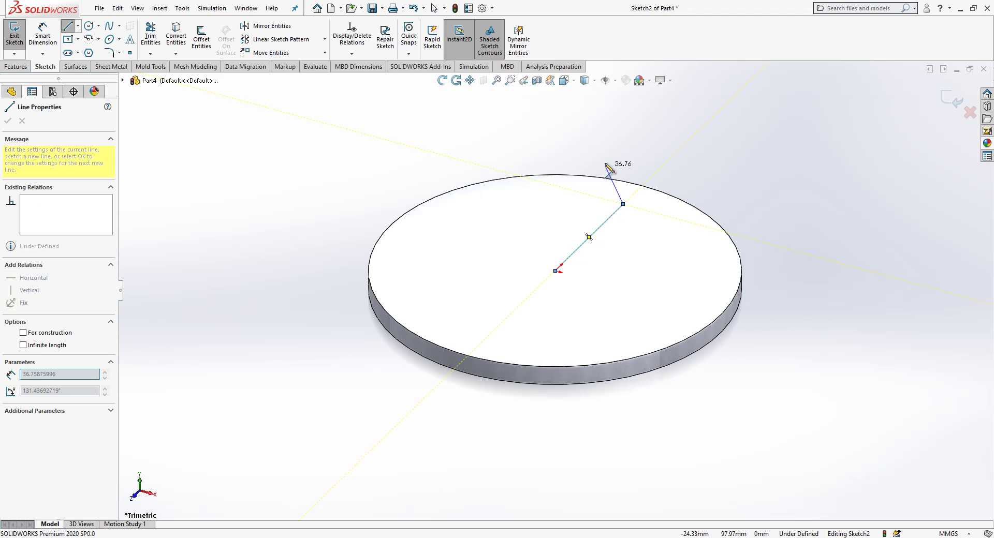
pyautogui.press('Escape')
pyautogui.click(598, 229)
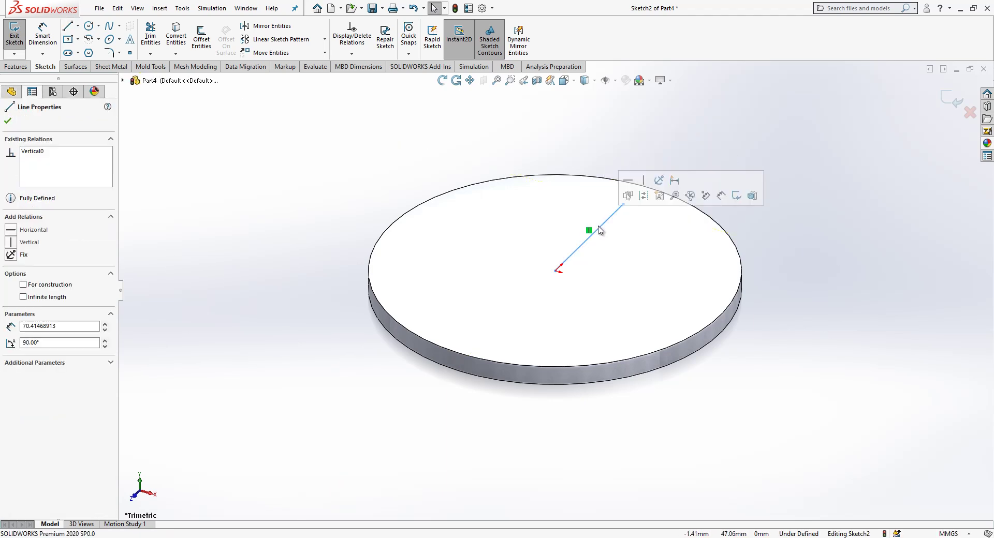
pyautogui.click(643, 197)
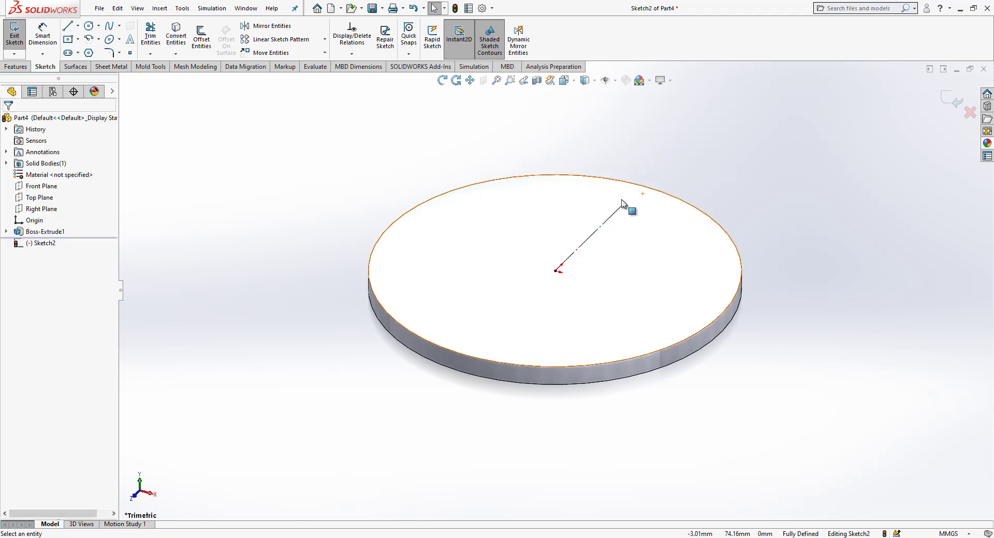
# Step: Sketch a circle centred on the construction line's outer end and dimension its diameter to 17.5 mm
pyautogui.click(89, 26)
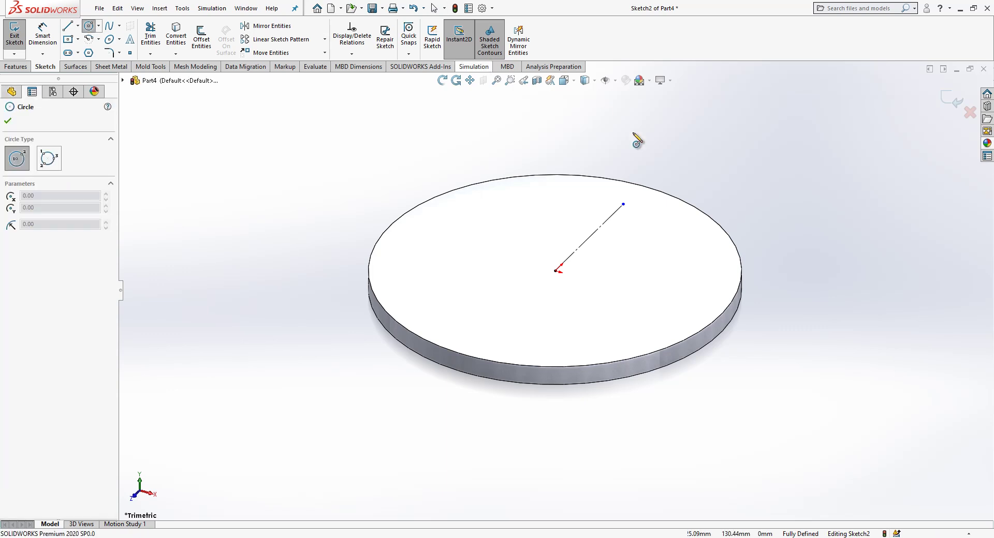
pyautogui.moveTo(624, 204)
pyautogui.mouseDown()
pyautogui.moveTo(647, 201)
pyautogui.moveTo(642, 209)
pyautogui.mouseUp()
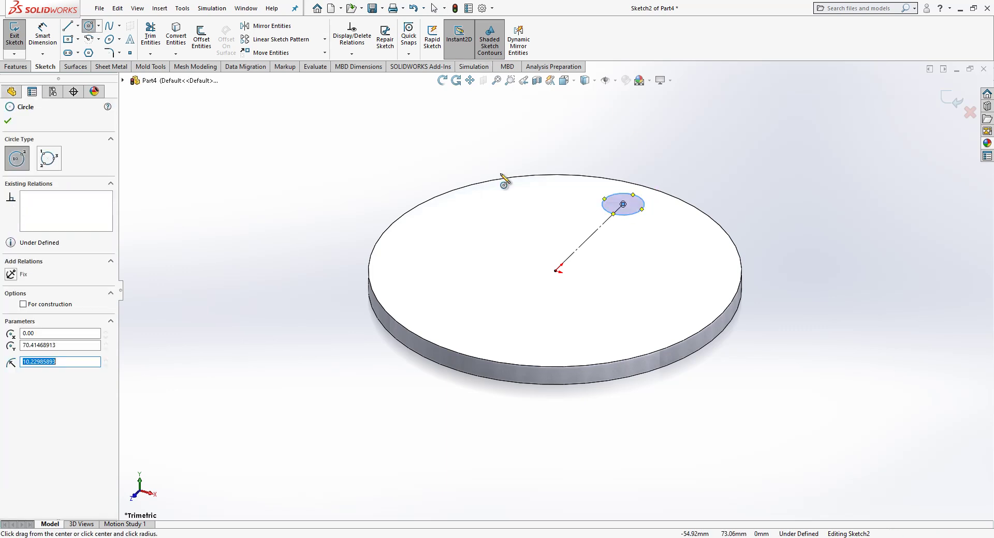
pyautogui.click(42, 36)
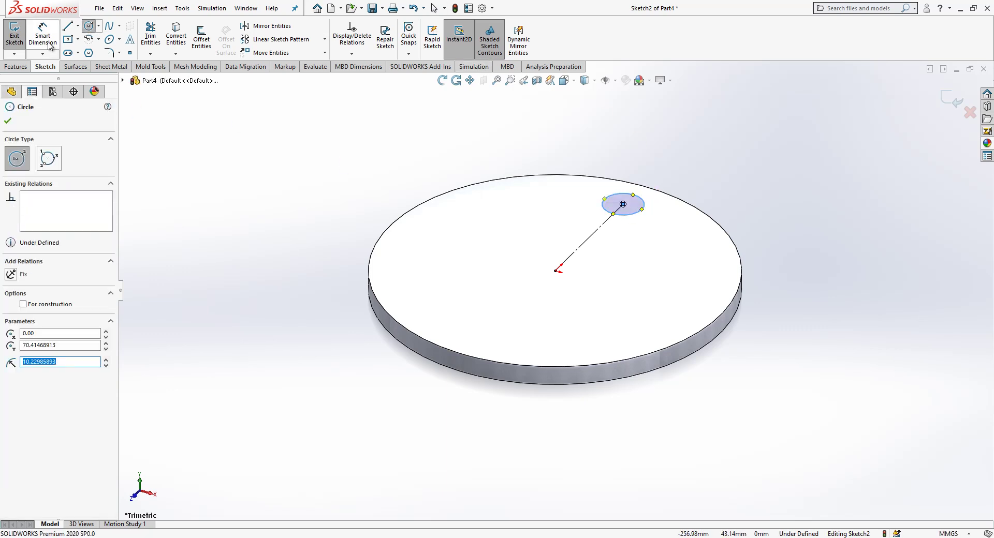
pyautogui.click(638, 214)
pyautogui.click(694, 171)
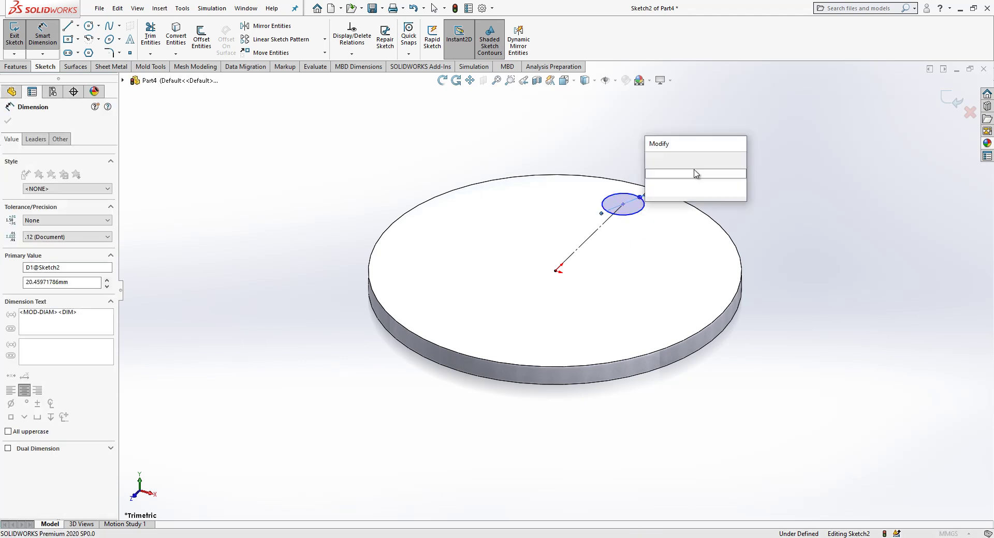
pyautogui.write('17.5')
pyautogui.press('Return')
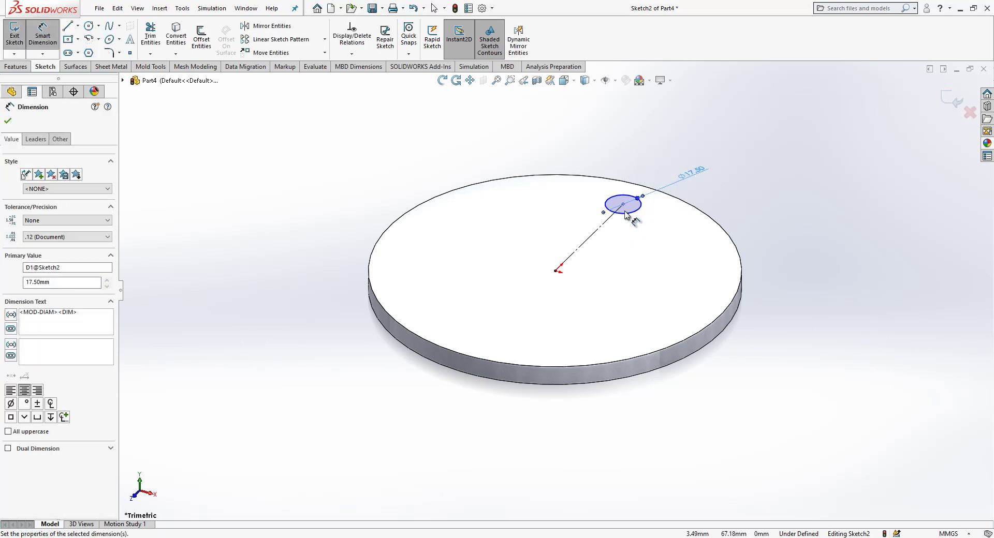
# Step: Dimension the construction line's length to 72.5 mm
pyautogui.click(607, 222)
pyautogui.click(453, 167)
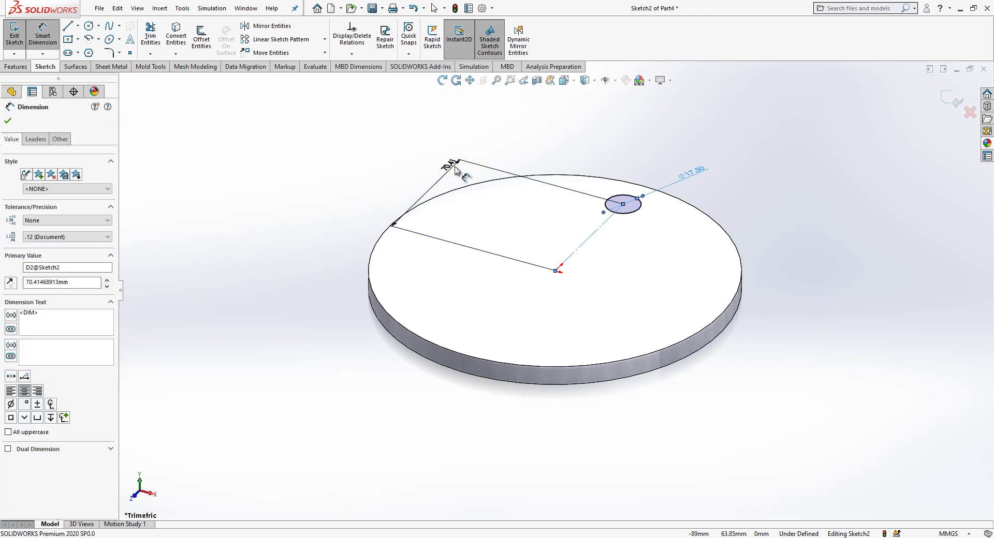
pyautogui.write('70')
pyautogui.press('Return')
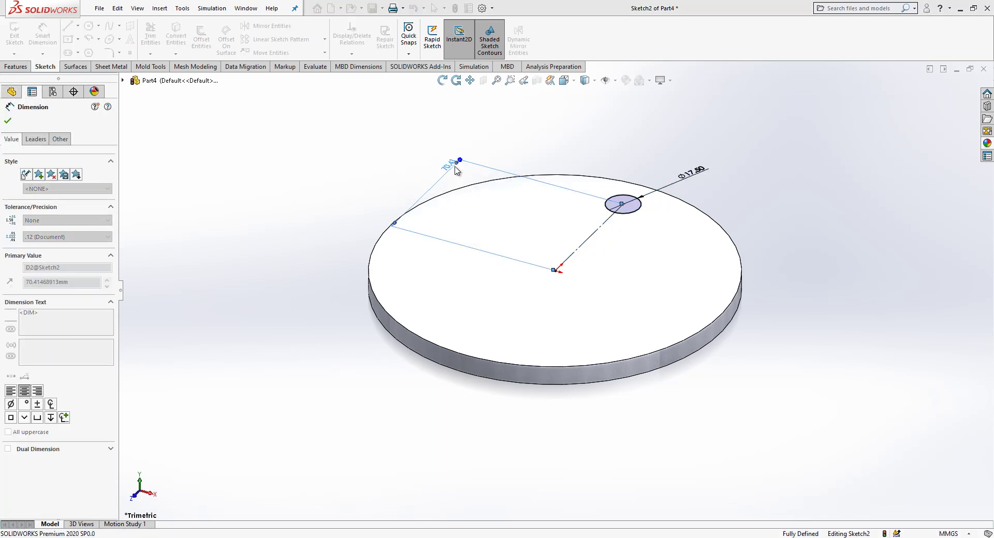
pyautogui.click(579, 145)
pyautogui.moveTo(585, 202); pyautogui.dragTo(637, 222, button='middle')
pyautogui.scroll(-1, 745, 163)
pyautogui.click(439, 122)
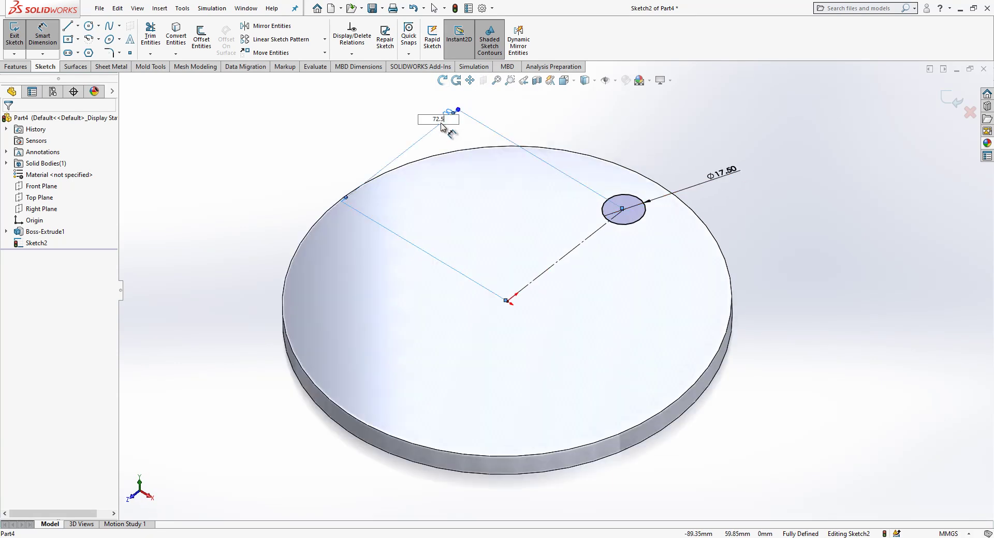
pyautogui.press('Return')
pyautogui.scroll(1, 604, 194)
pyautogui.moveTo(603, 195); pyautogui.dragTo(603, 207, button='middle')
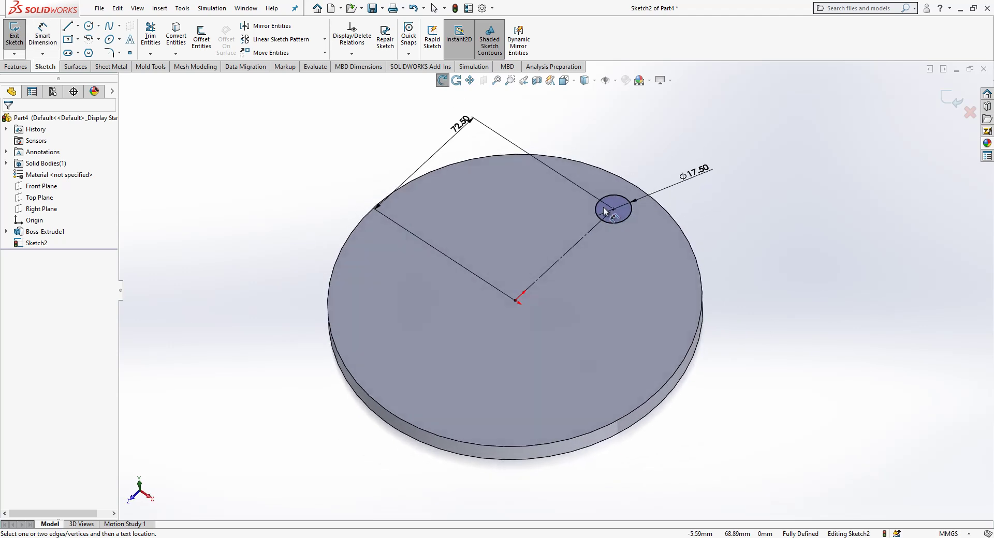
# Step: Exit the sketch and cut the 17.5 mm circle into the disc as a blind pocket with Extruded Cut
pyautogui.click(951, 99)
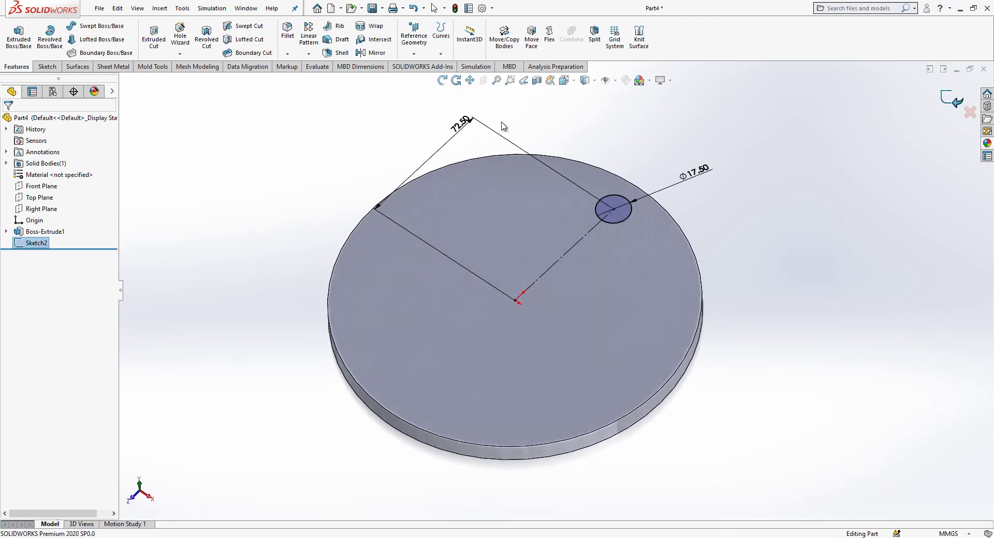
pyautogui.click(154, 37)
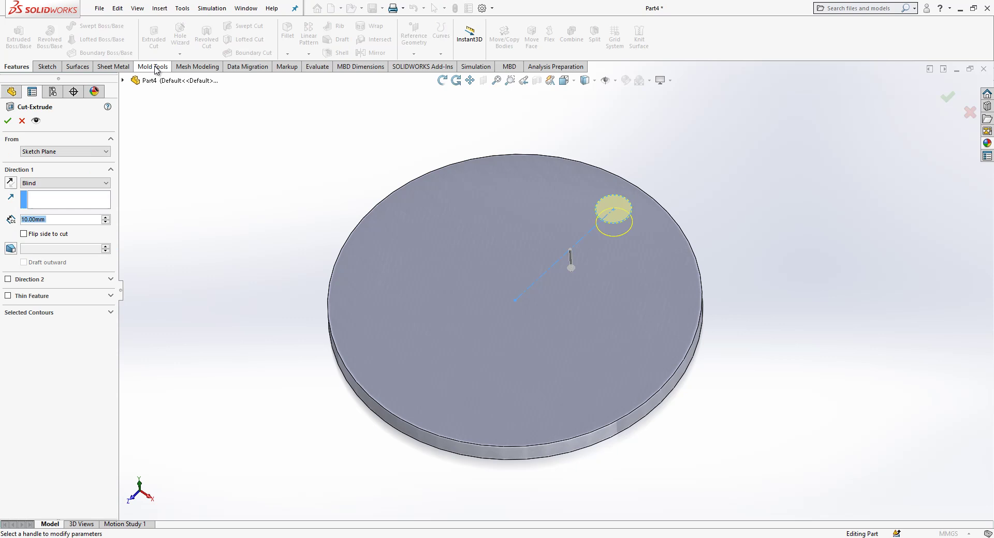
pyautogui.press('Return')
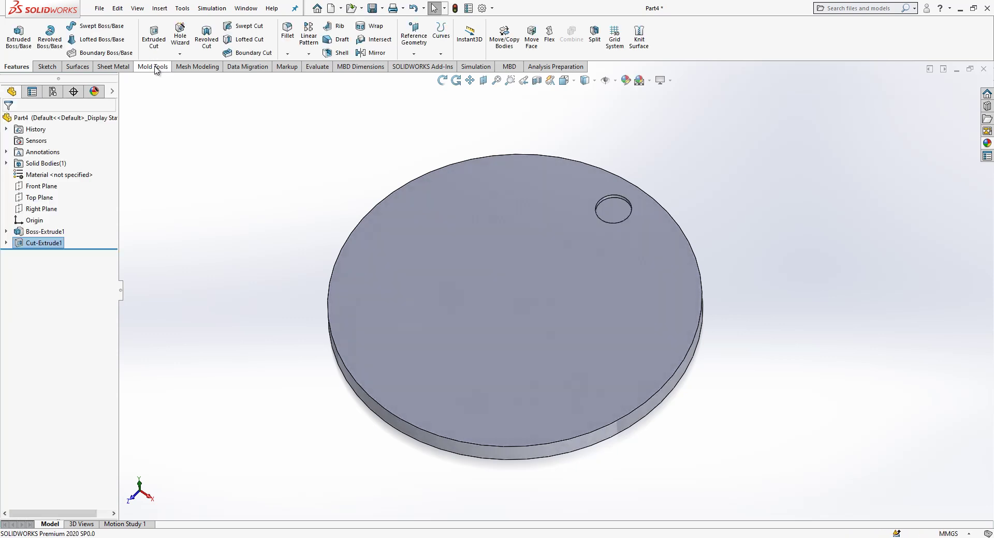
pyautogui.click(44, 243)
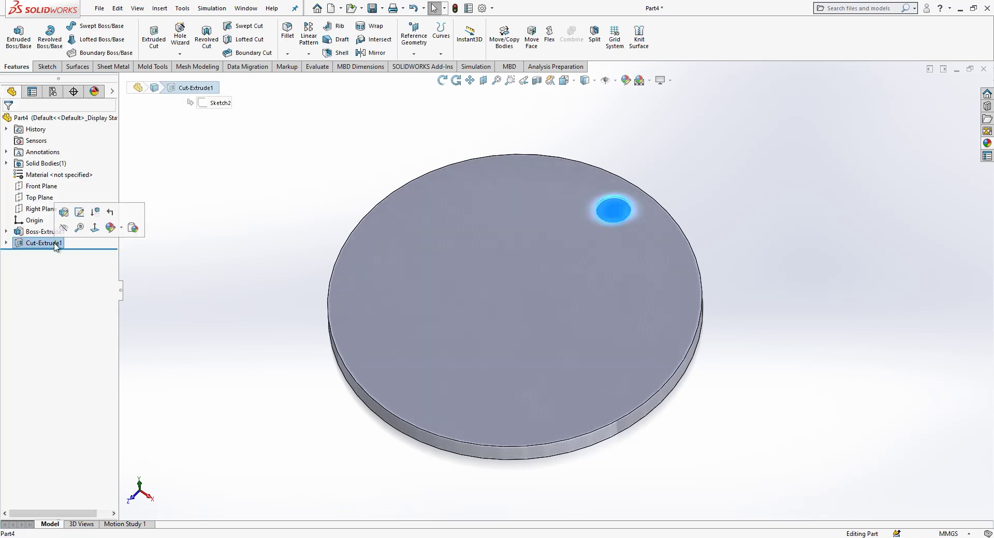
pyautogui.click(309, 54)
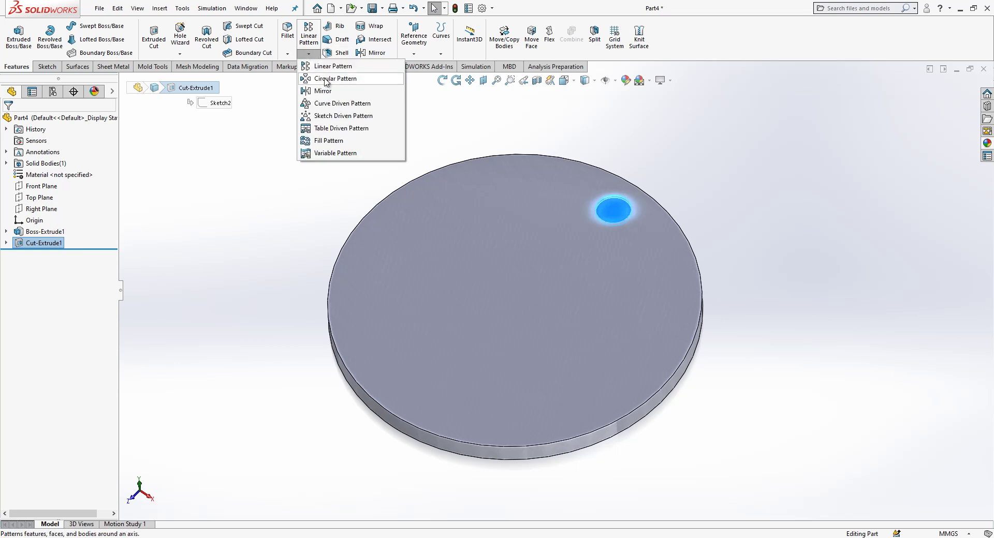
pyautogui.click(265, 129)
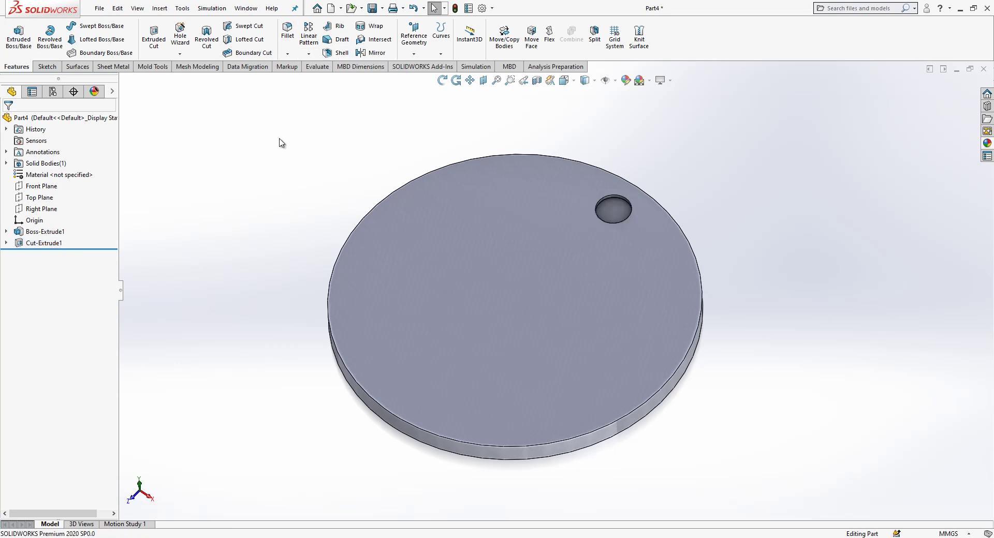
# Step: Set up an M5 DIN countersunk hole with the Hole Wizard and place its point in a 3D sketch on the disc's underside, near the pocket
pyautogui.click(180, 40)
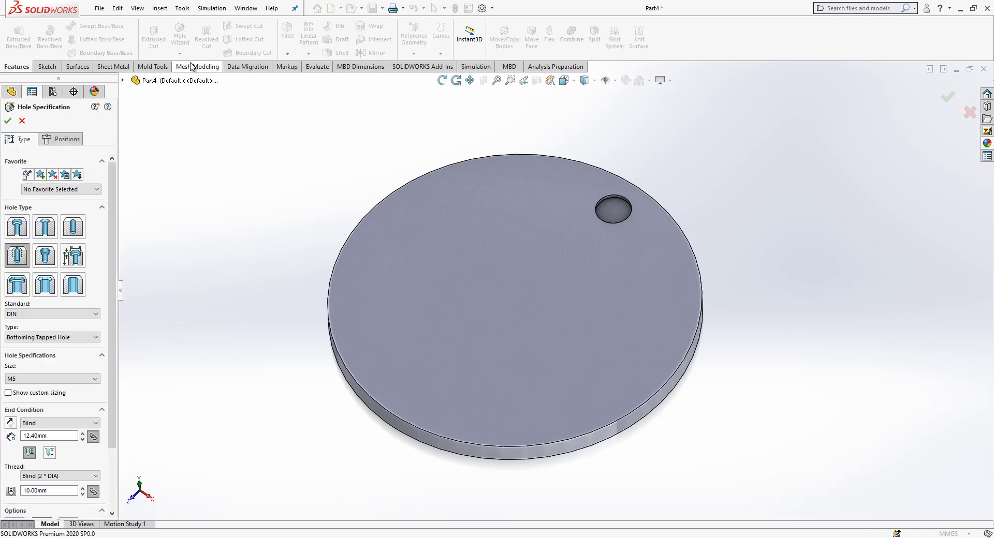
pyautogui.click(47, 227)
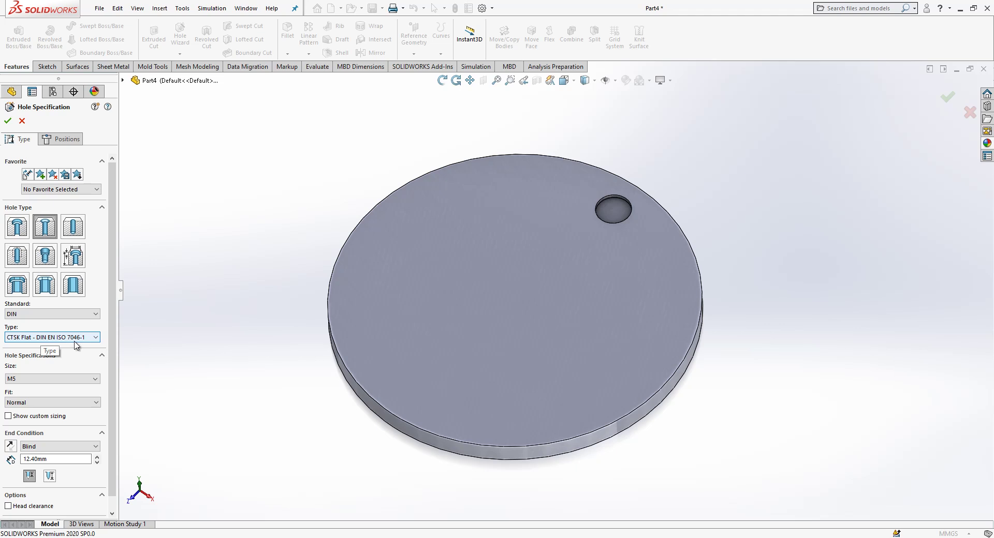
pyautogui.click(64, 139)
pyautogui.moveTo(581, 215); pyautogui.dragTo(479, 206, button='middle')
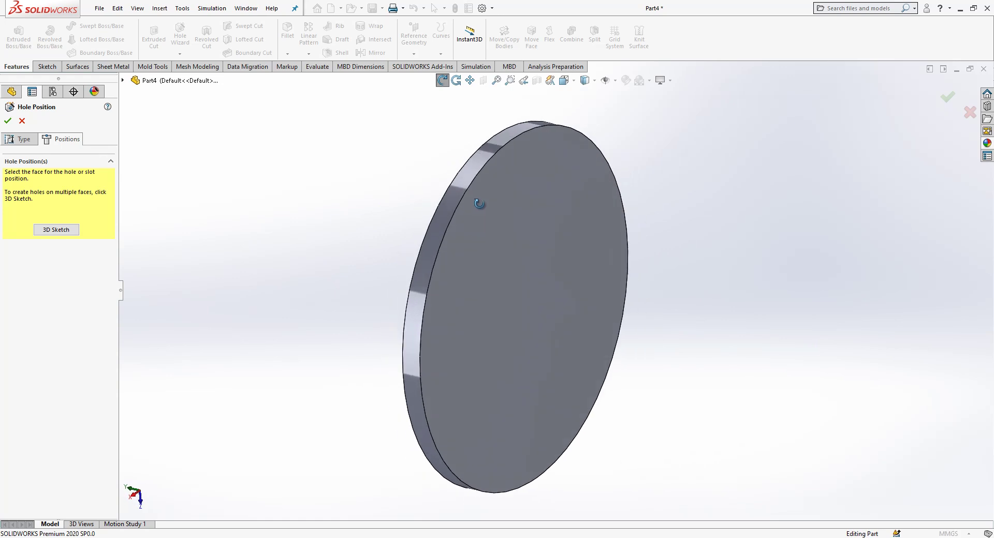
pyautogui.click(73, 232)
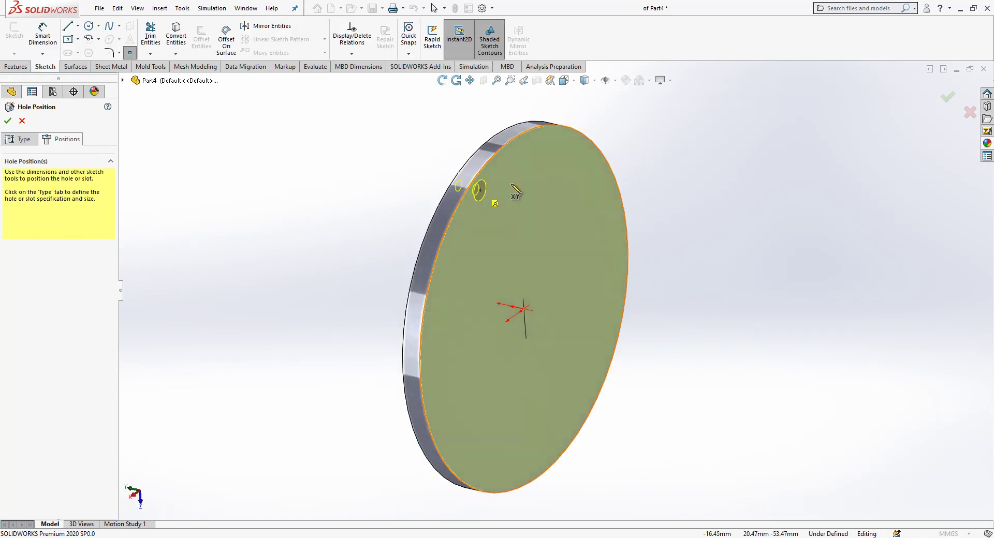
pyautogui.click(518, 171)
pyautogui.rightClick(427, 152)
pyautogui.click(438, 154)
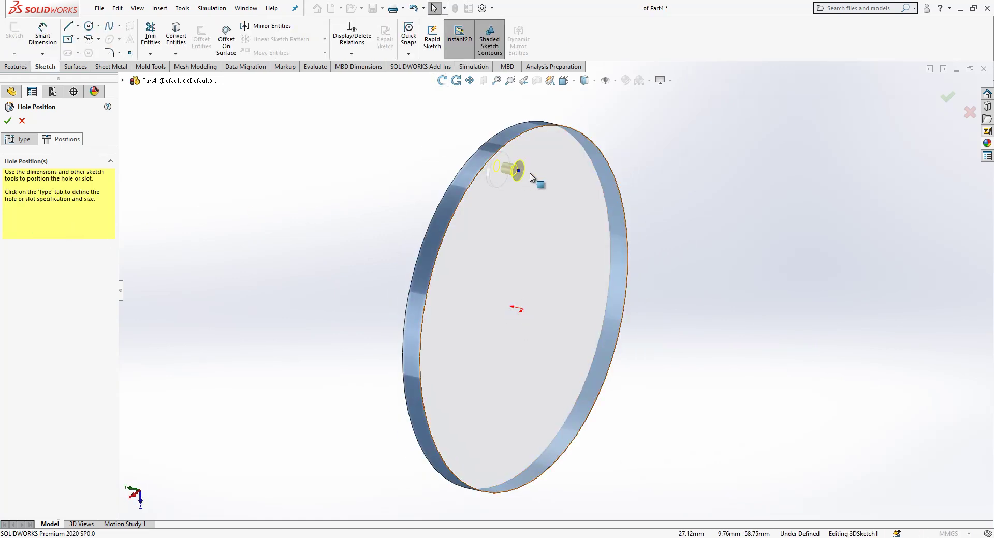
# Step: Make the hole's point concentric with the 17.5 mm pocket's circular edge and finish the countersunk hole
pyautogui.click(518, 171)
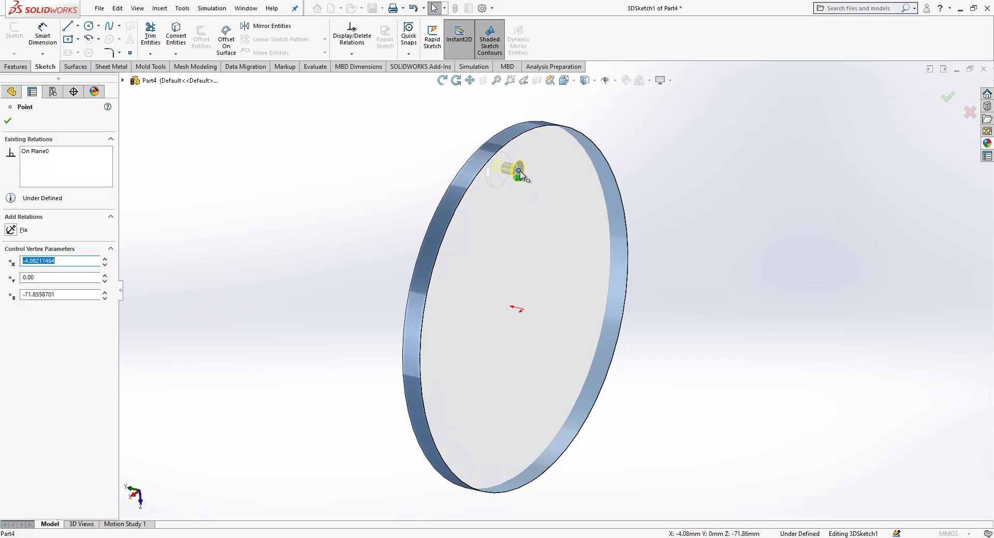
pyautogui.moveTo(479, 200); pyautogui.dragTo(556, 189, button='middle')
pyautogui.keyDown('ctrl'); pyautogui.click(552, 181); pyautogui.keyUp('ctrl')
pyautogui.keyDown('ctrl'); pyautogui.click(552, 181); pyautogui.keyUp('ctrl')
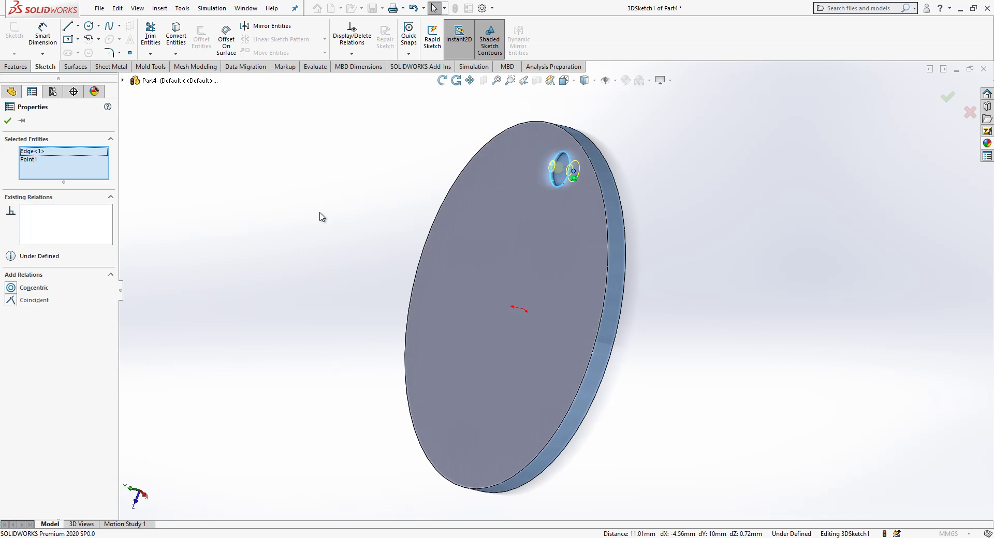
pyautogui.click(48, 286)
pyautogui.press('Escape')
pyautogui.moveTo(344, 271); pyautogui.dragTo(565, 195, button='middle')
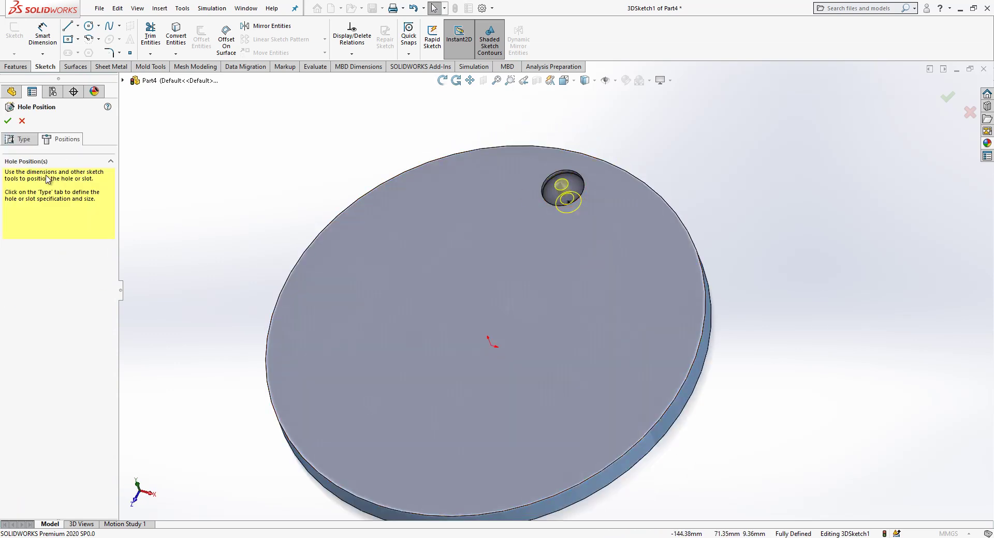
pyautogui.click(7, 121)
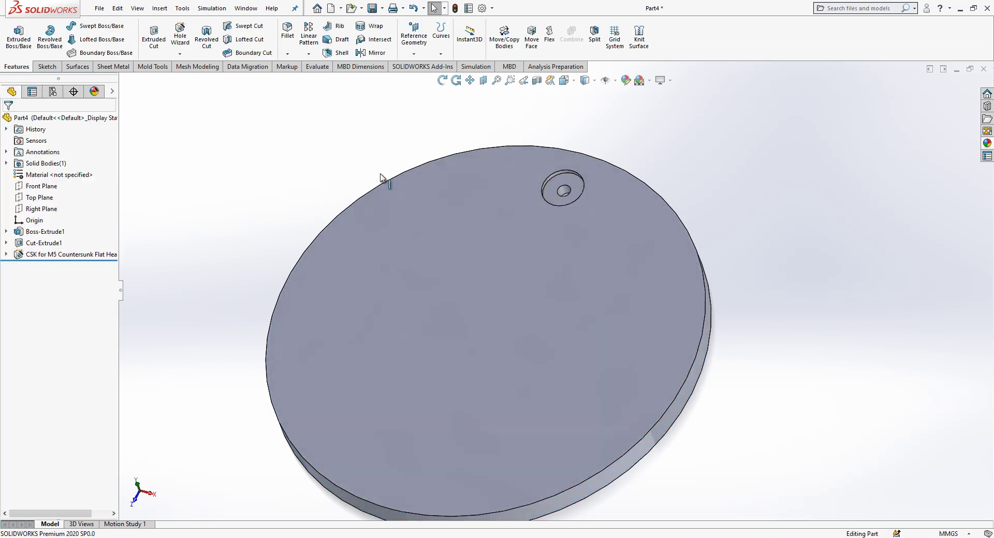
# Step: Set up a circular pattern around the disc's outer edge, containing the M5 countersunk hole and the pocket cut
pyautogui.moveTo(382, 178); pyautogui.dragTo(411, 280, button='middle')
pyautogui.click(308, 53)
pyautogui.click(319, 79)
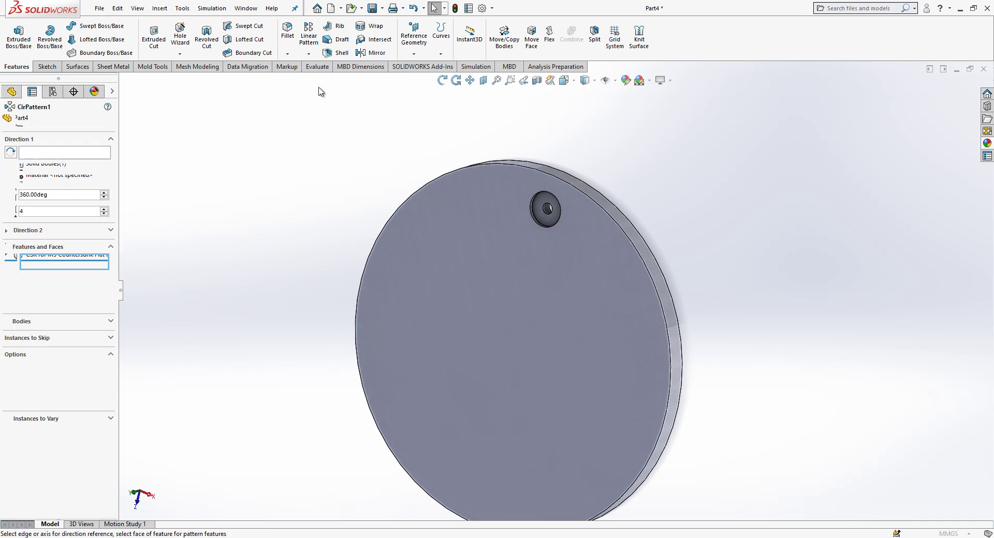
pyautogui.click(94, 154)
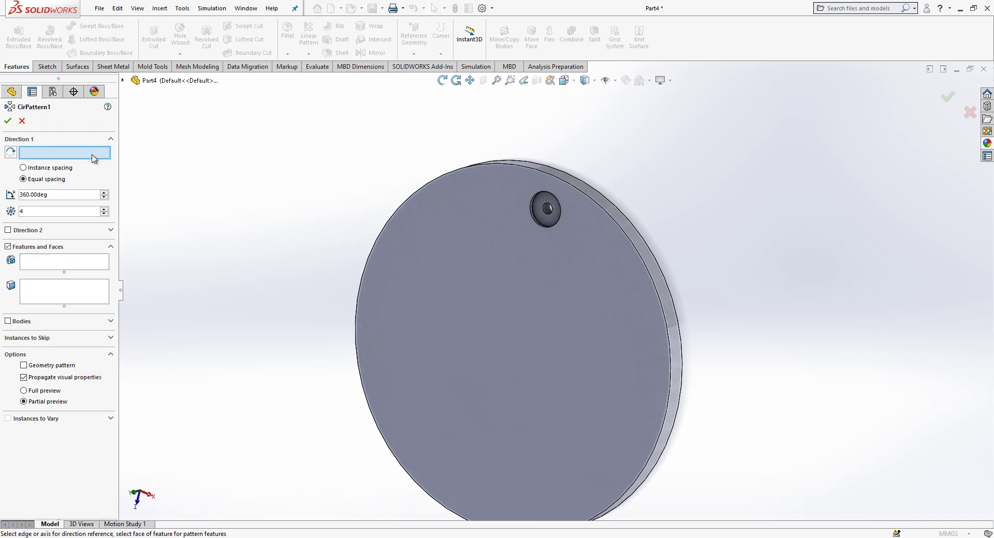
pyautogui.click(510, 163)
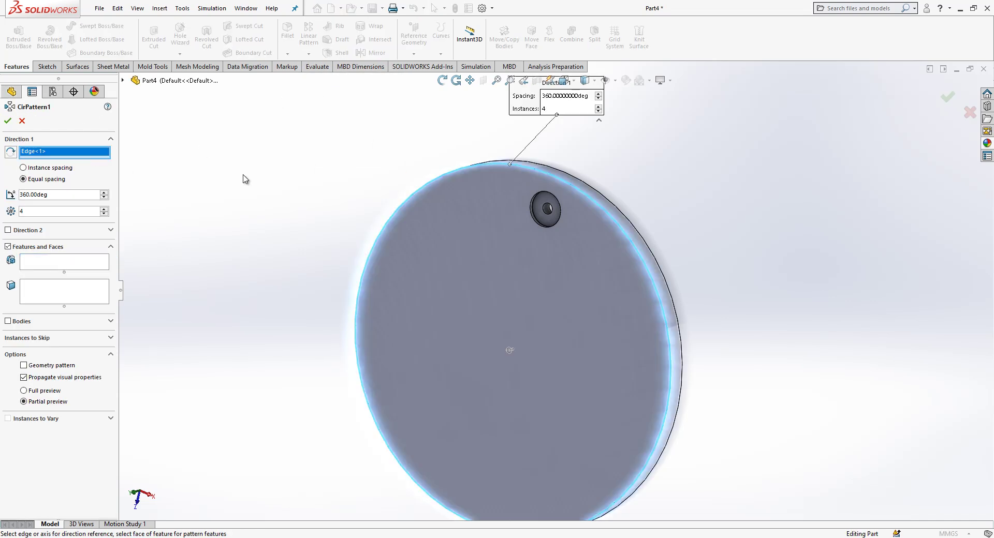
pyautogui.click(49, 266)
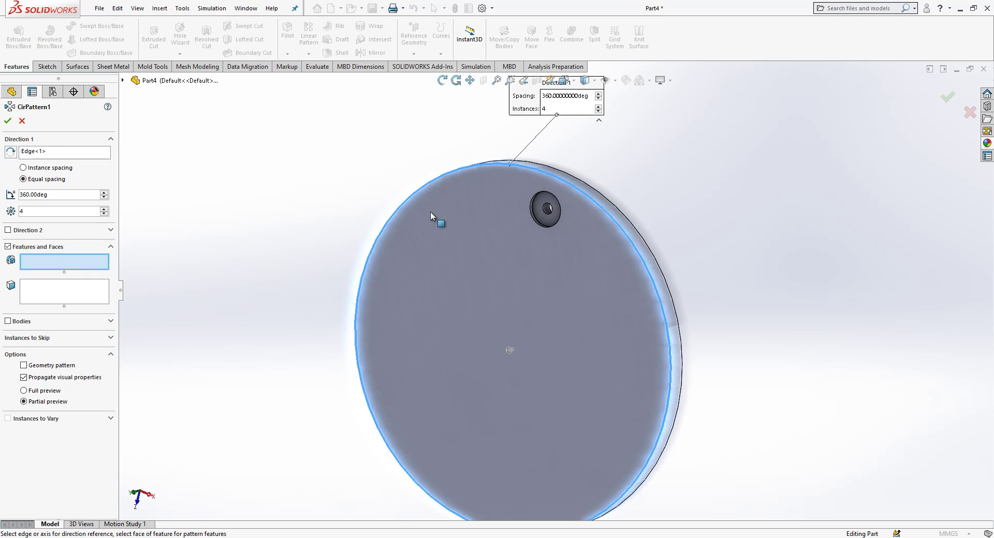
pyautogui.scroll(-4, 545, 214)
pyautogui.click(549, 222)
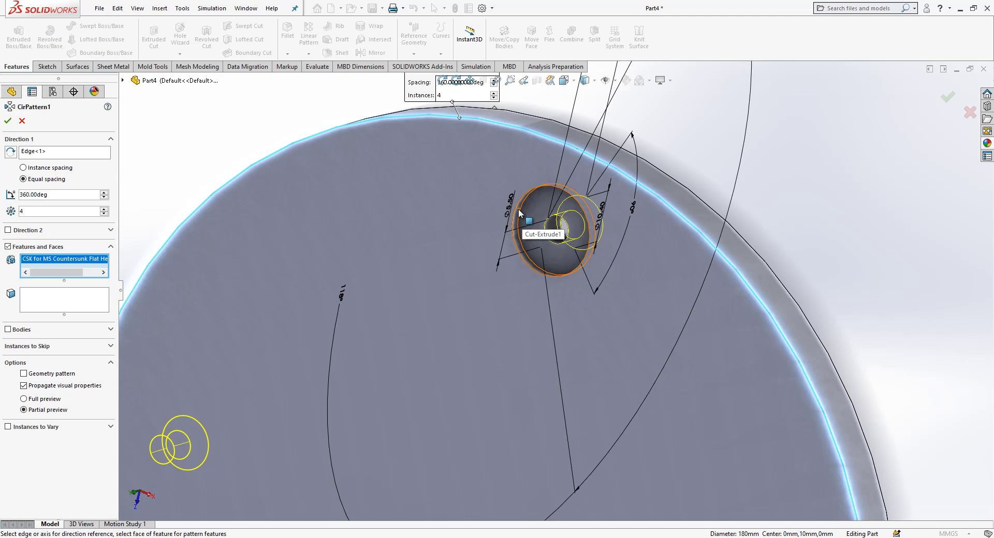
pyautogui.click(519, 214)
pyautogui.scroll(4, 521, 216)
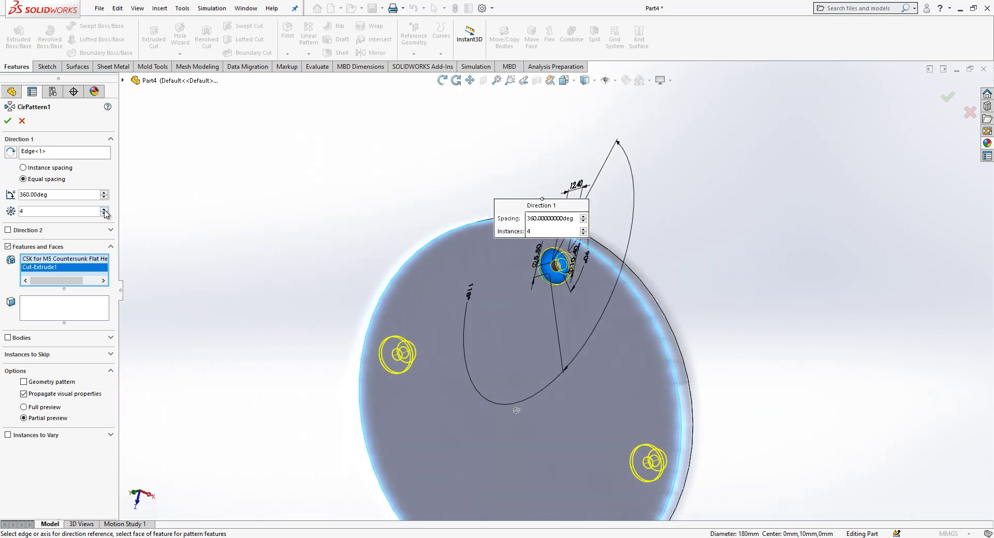
# Step: Set the circular pattern to 8 equally spaced instances over 360° and complete it
pyautogui.click(104, 209)
pyautogui.click(104, 209)
pyautogui.click(104, 209)
pyautogui.click(104, 209)
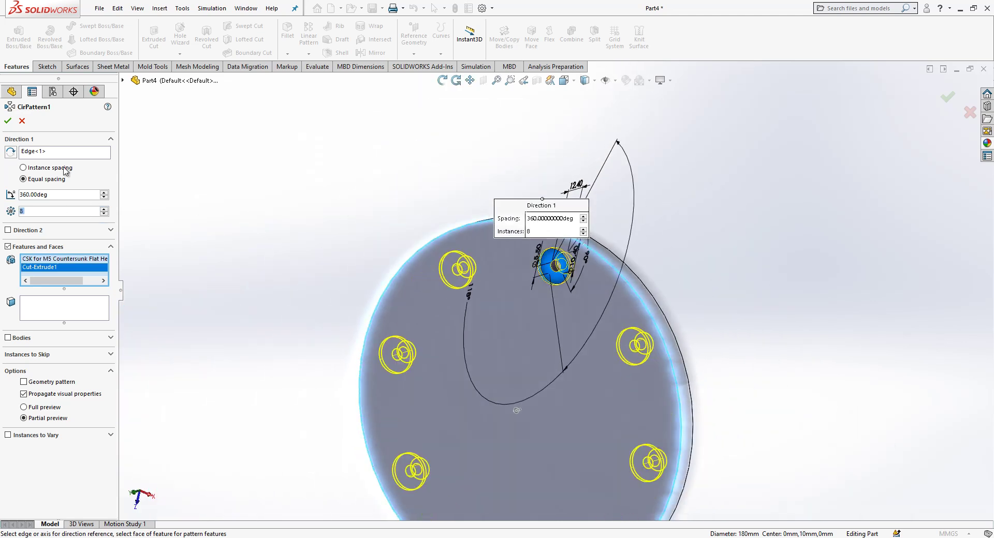
pyautogui.click(6, 122)
pyautogui.press('f')
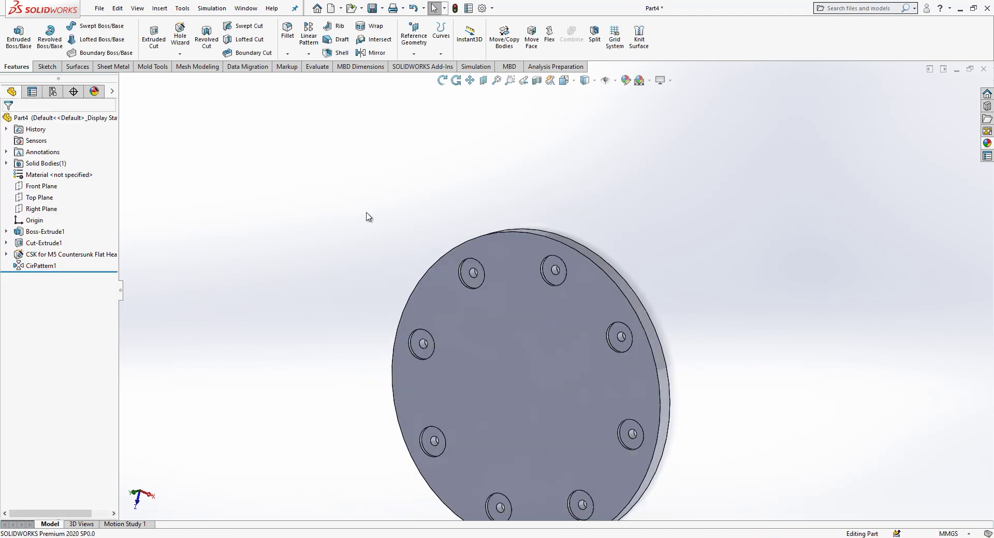
# Step: Set up a new M5 DIN counterbore hole of type Hex Socket Head - DIN 912 with the Hole Wizard
pyautogui.moveTo(536, 382); pyautogui.dragTo(605, 363, button='middle')
pyautogui.scroll(-2, 607, 346)
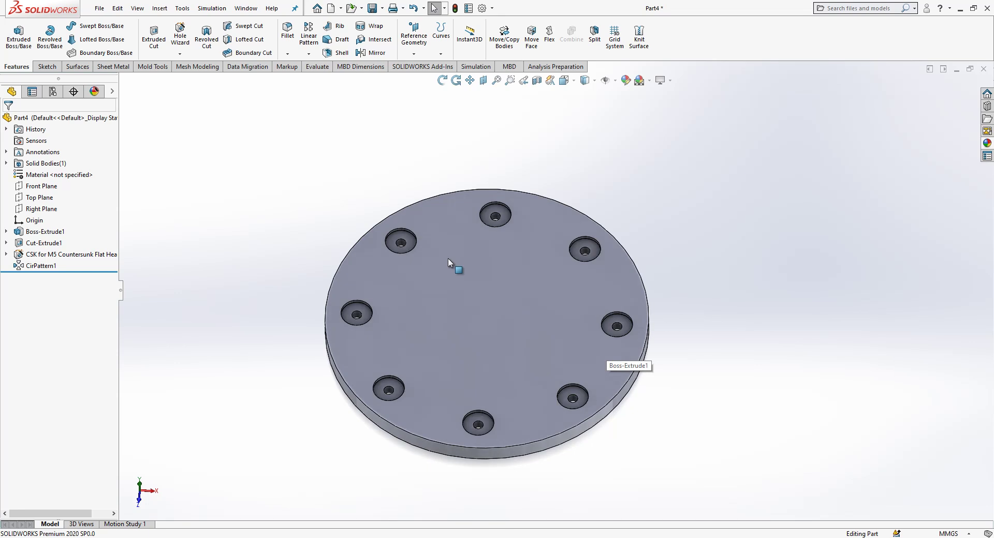
pyautogui.click(181, 43)
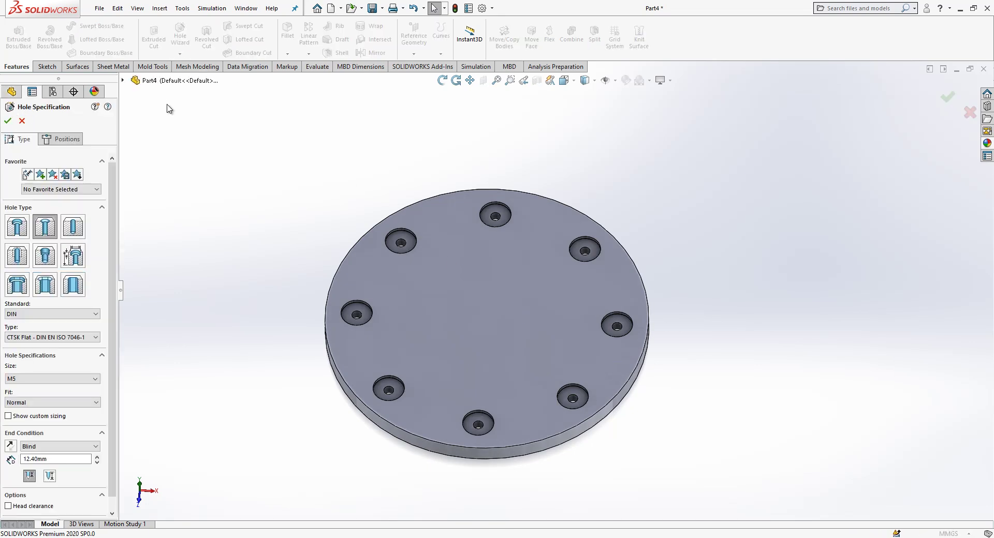
pyautogui.click(17, 229)
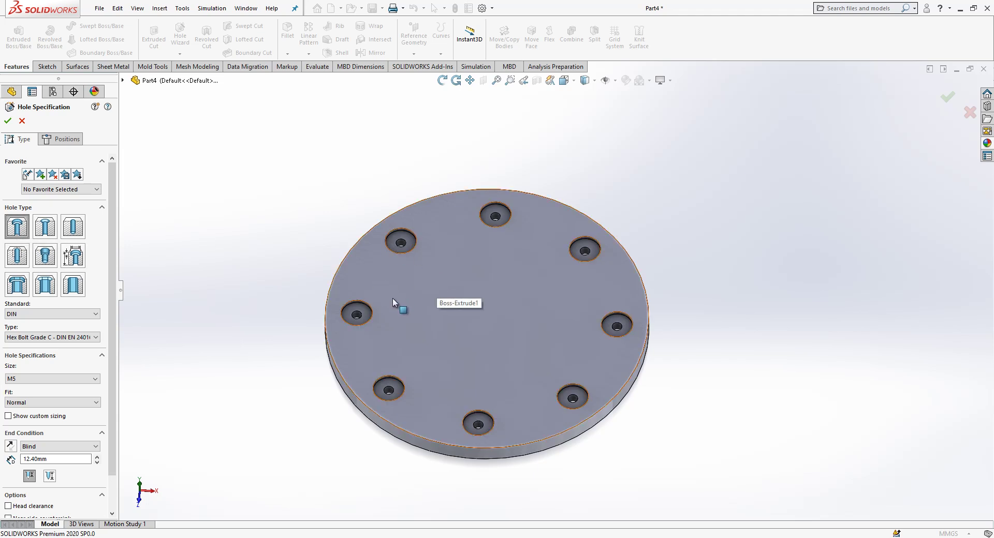
pyautogui.click(65, 338)
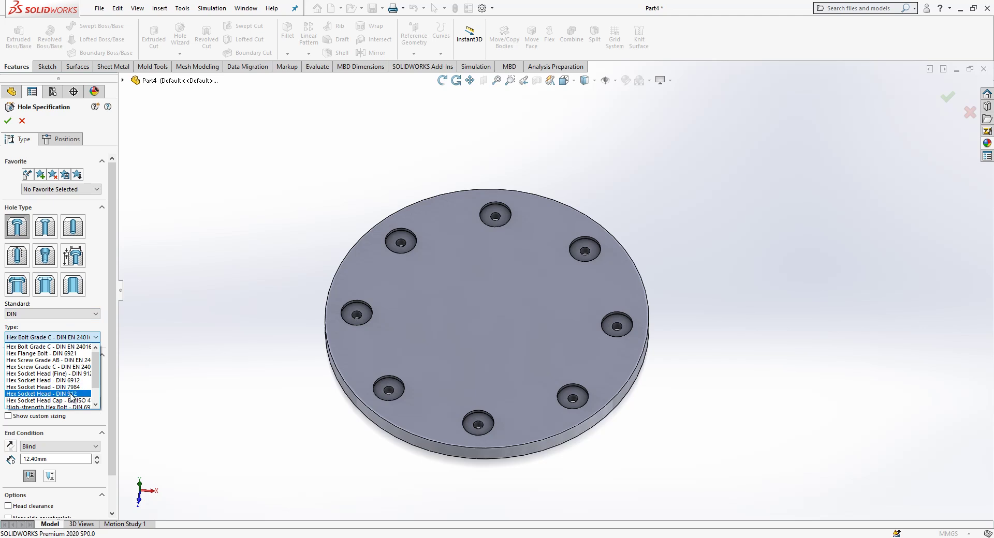
pyautogui.click(75, 395)
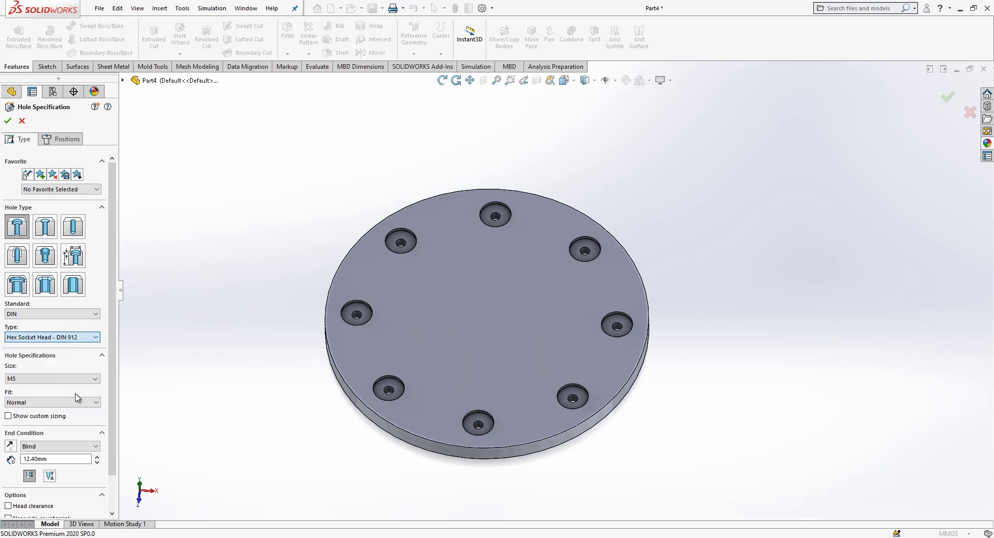
# Step: Place the counterbore hole's point in a 3D sketch on the disc's upper face, between the centre and the rim holes
pyautogui.click(61, 137)
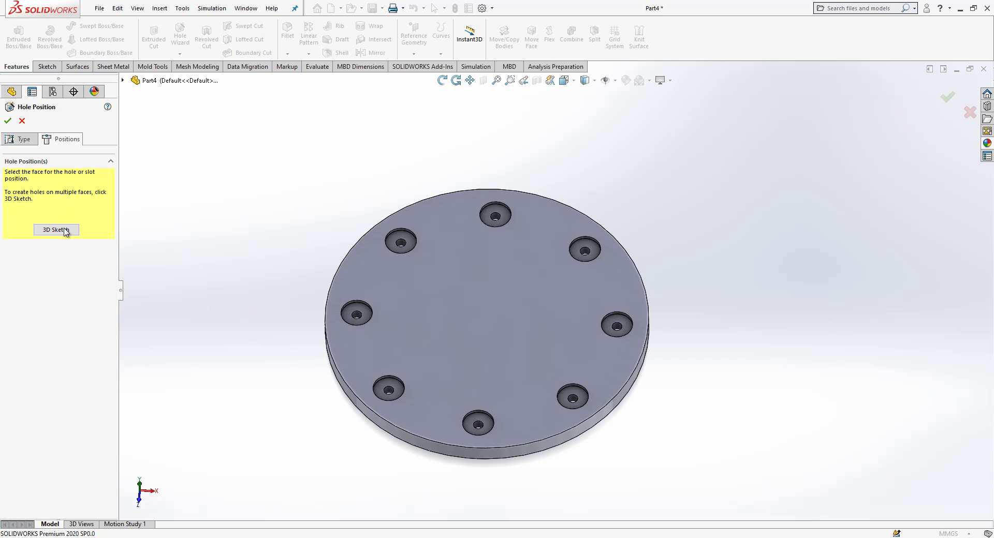
pyautogui.click(66, 231)
pyautogui.click(494, 278)
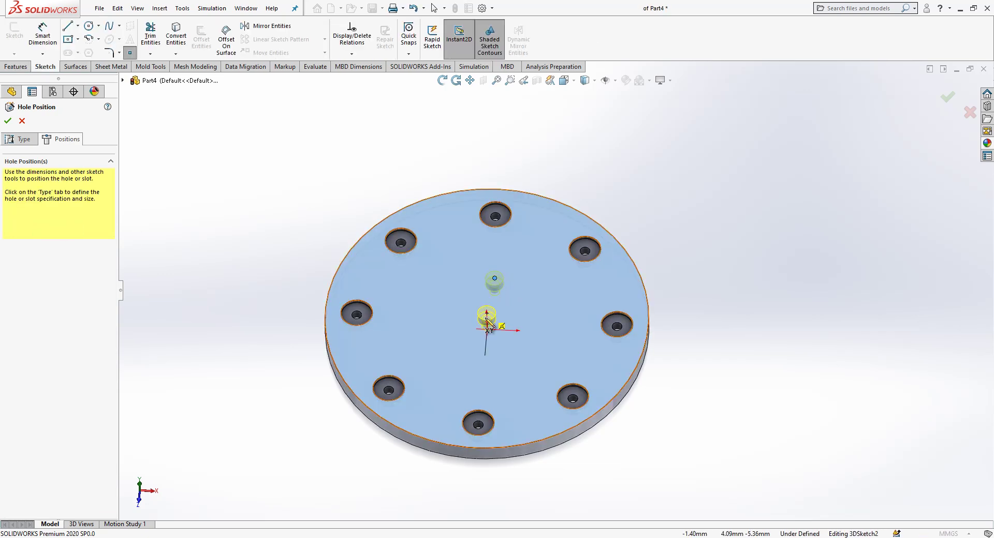
# Step: Sketch a line about 30 mm long from the origin to the counterbore hole's point and make it construction geometry
pyautogui.moveTo(486, 320)
pyautogui.mouseDown(button='middle')
pyautogui.moveTo(588, 274)
pyautogui.moveTo(547, 361)
pyautogui.mouseUp(button='middle')
pyautogui.scroll(-2, 547, 314)
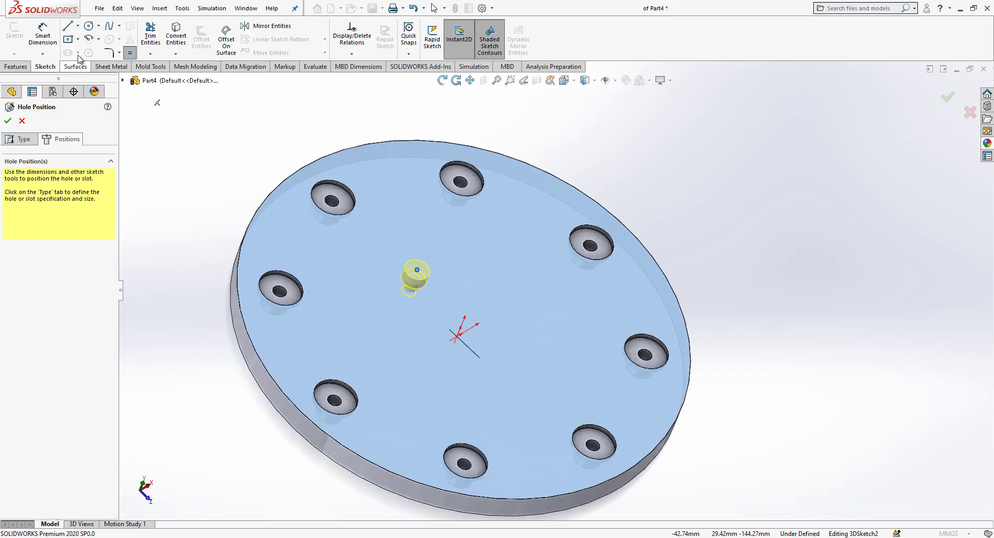
pyautogui.click(66, 26)
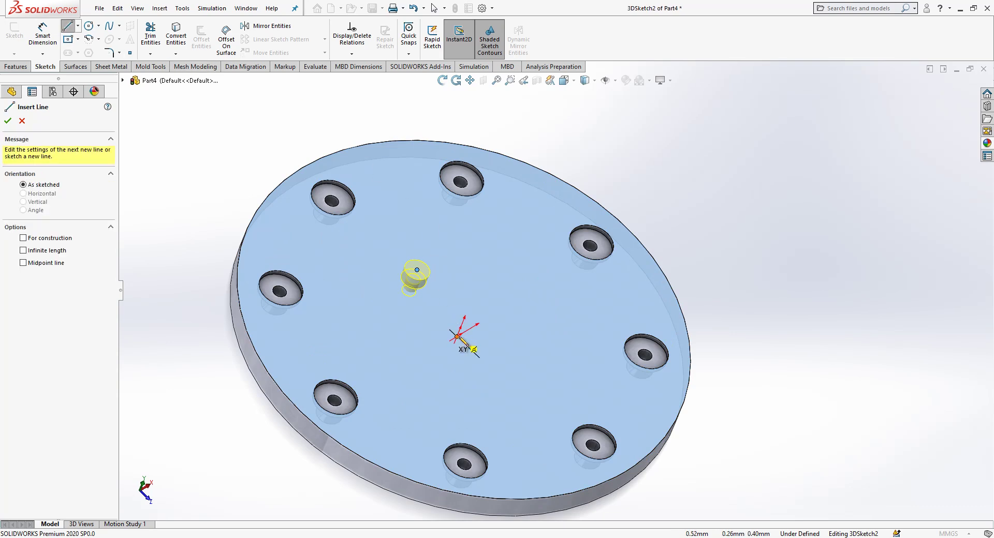
pyautogui.press('Tab')
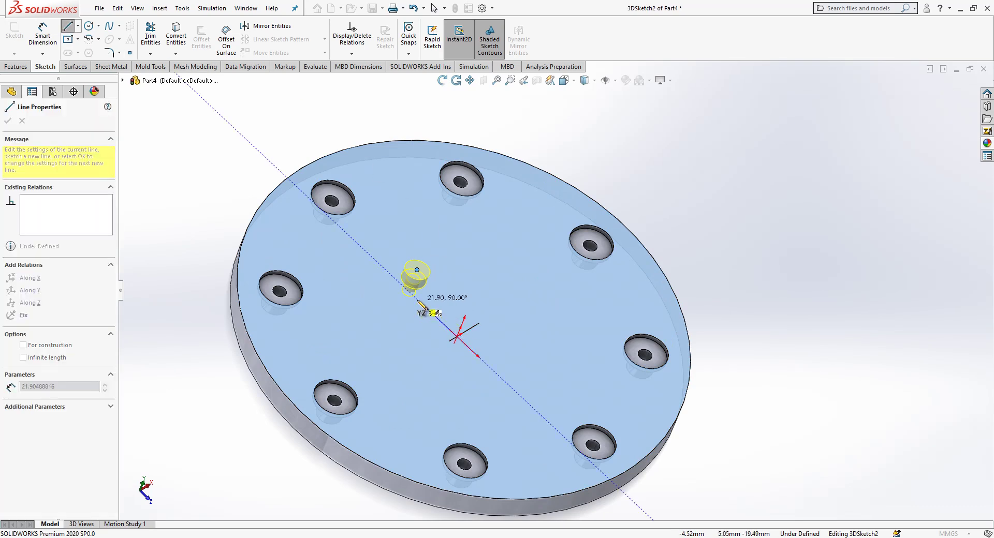
pyautogui.press('Tab')
pyautogui.press('Tab')
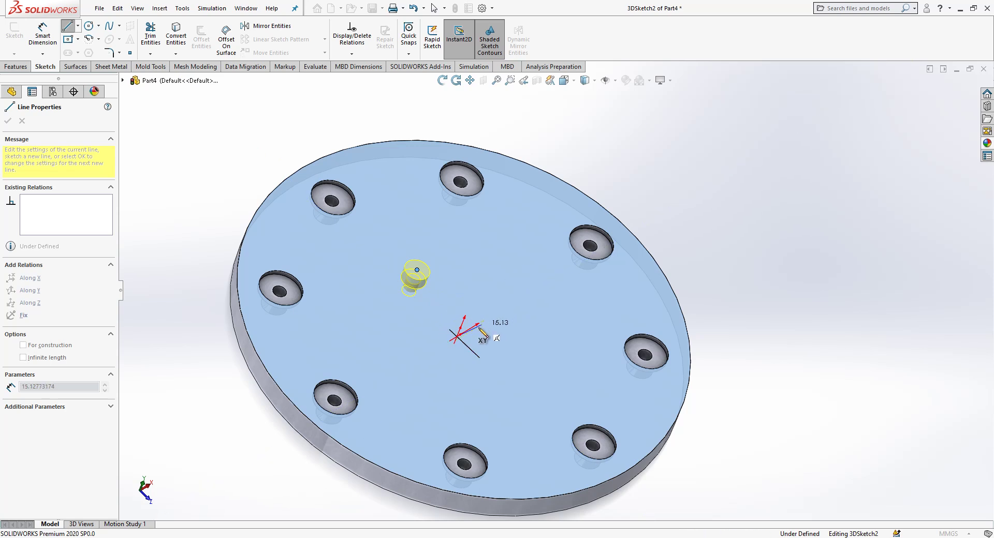
pyautogui.press('Tab')
pyautogui.press('Tab')
pyautogui.press('Tab')
pyautogui.press('Tab')
pyautogui.press('Tab')
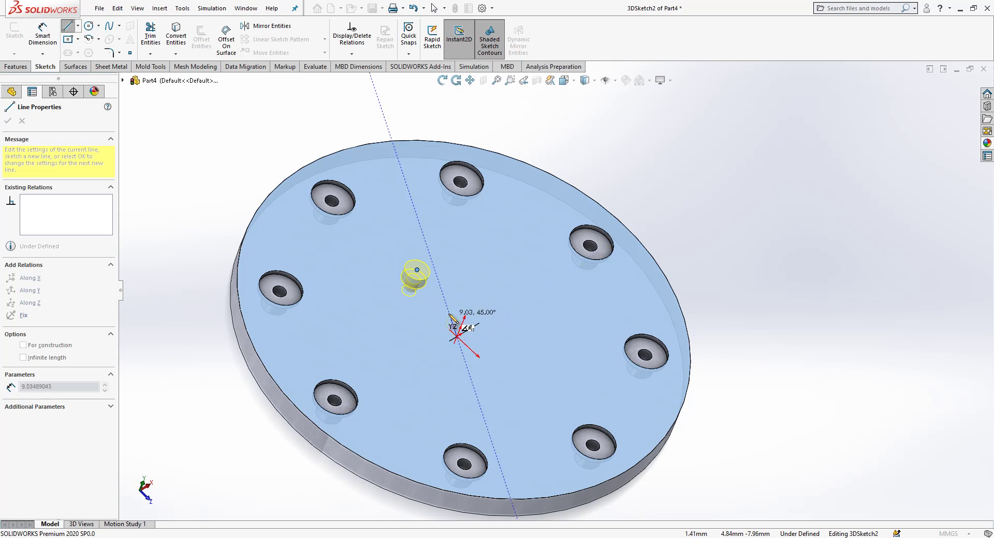
pyautogui.click(417, 269)
pyautogui.press('Escape')
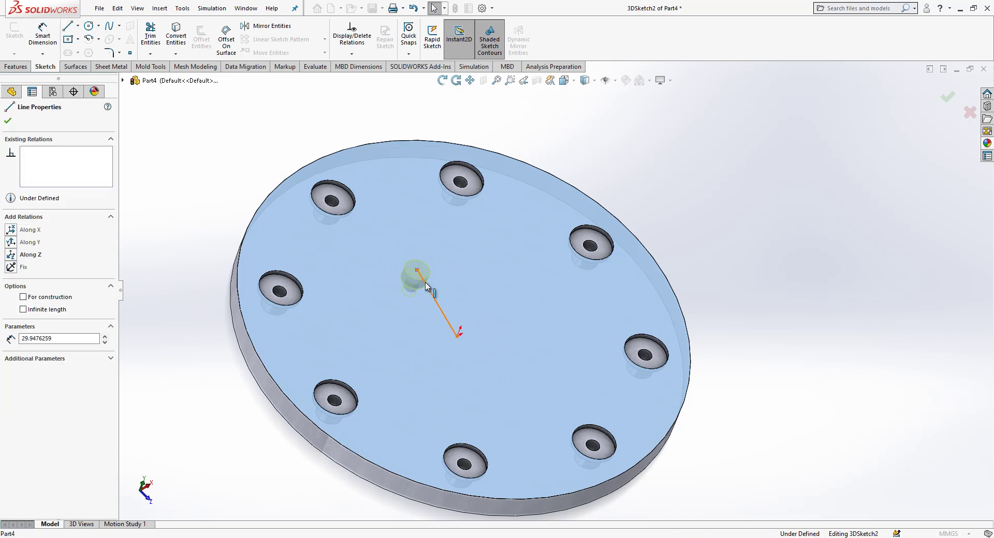
pyautogui.press('Escape')
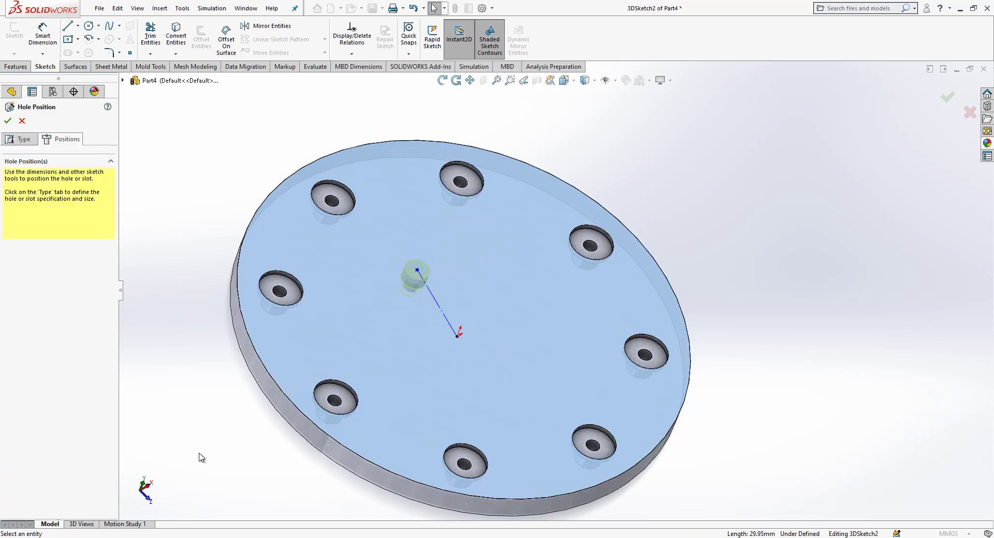
# Step: Try to constrain the construction line along the Z axis, and delete the line
pyautogui.click(443, 313)
pyautogui.click(498, 267)
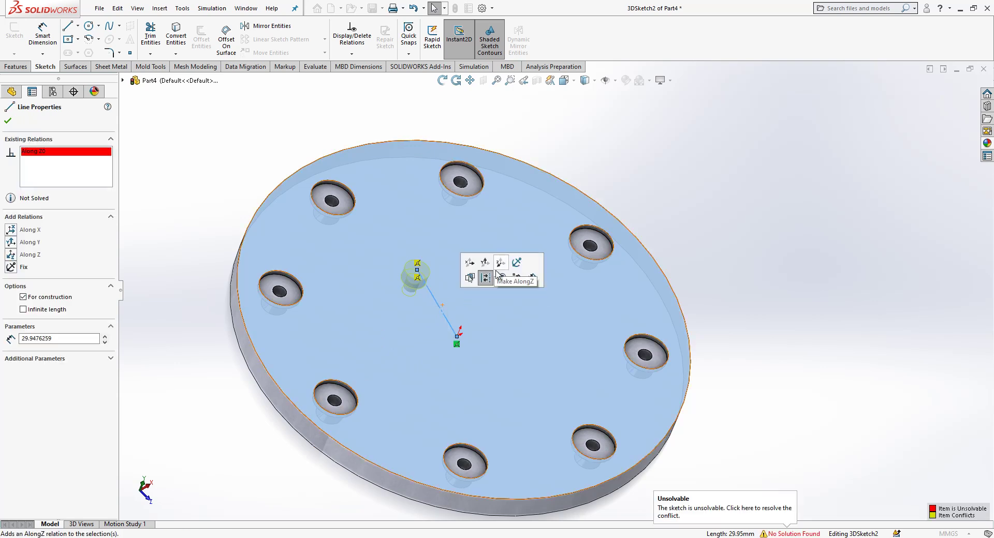
pyautogui.moveTo(376, 373); pyautogui.dragTo(596, 349, button='middle')
pyautogui.scroll(-2, 485, 379)
pyautogui.press('Escape')
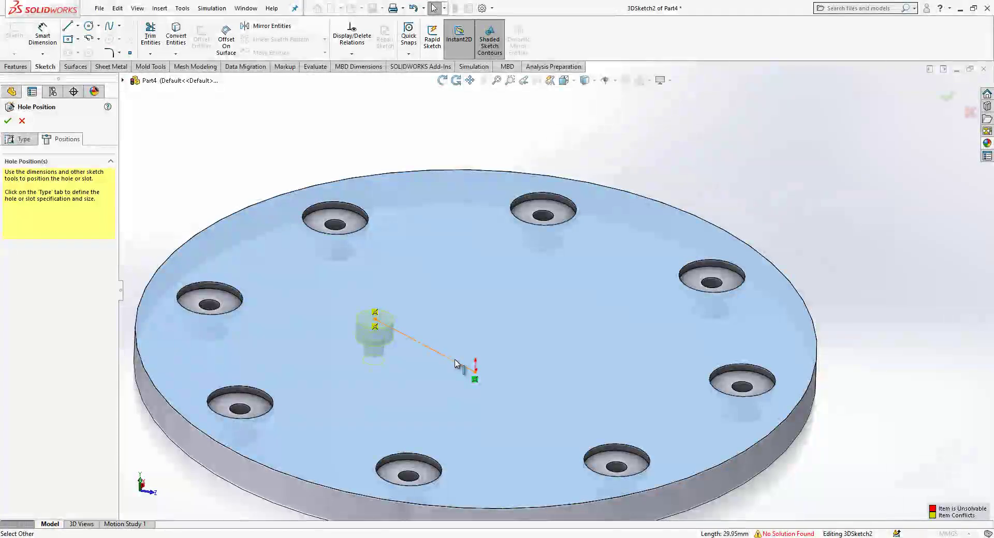
pyautogui.click(454, 361)
pyautogui.press('Delete')
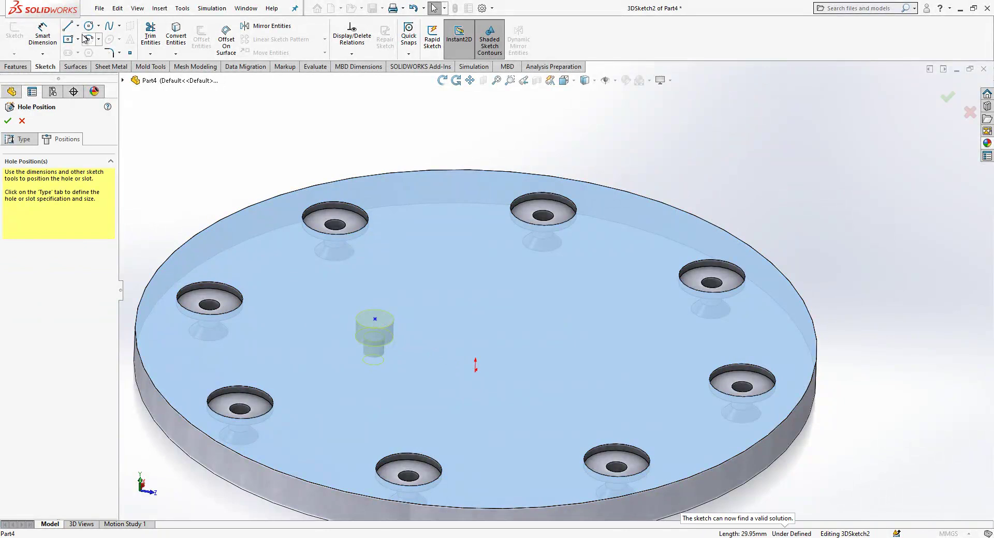
# Step: Sketch a 10 mm vertical line from the origin to the upper face and continue about 28 mm to the counterbore hole's point
pyautogui.click(68, 27)
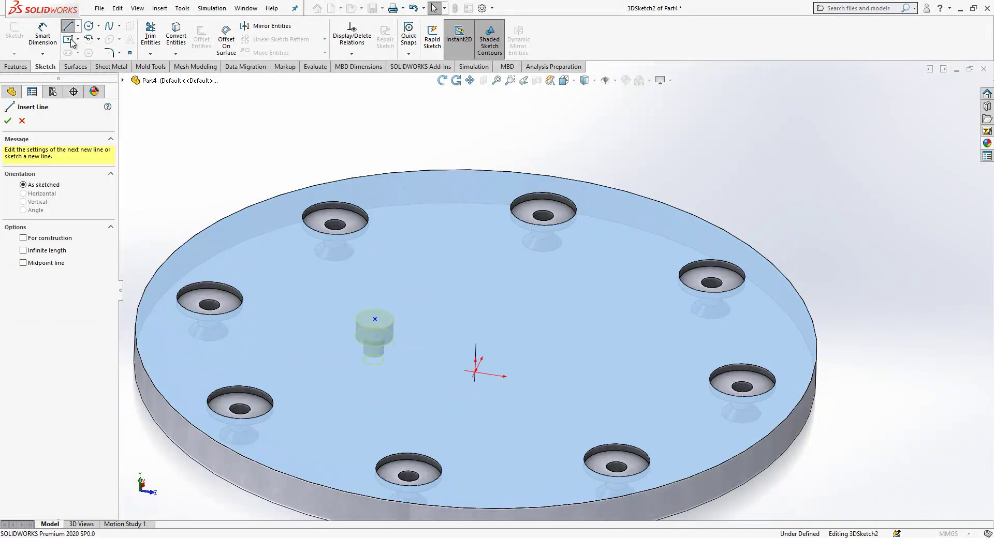
pyautogui.click(475, 373)
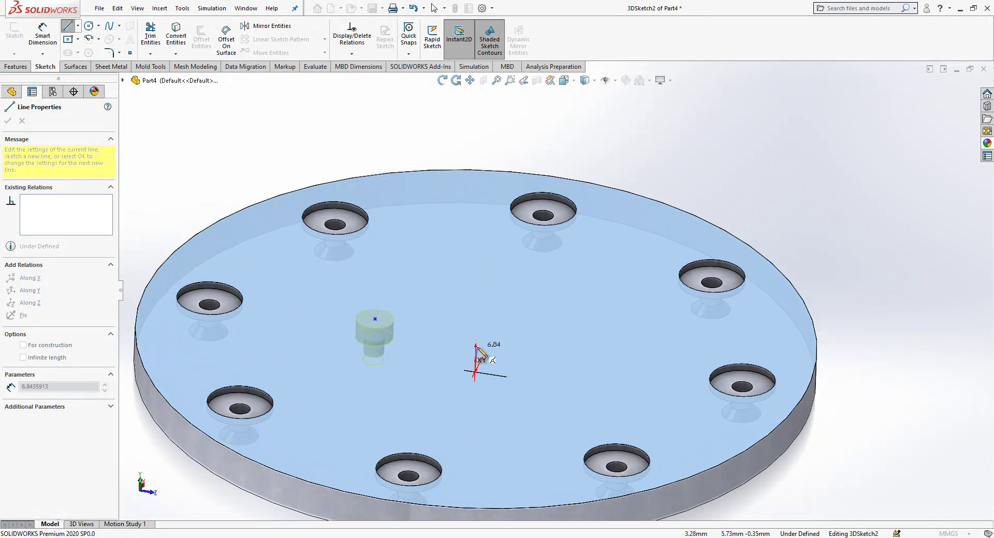
pyautogui.click(476, 346)
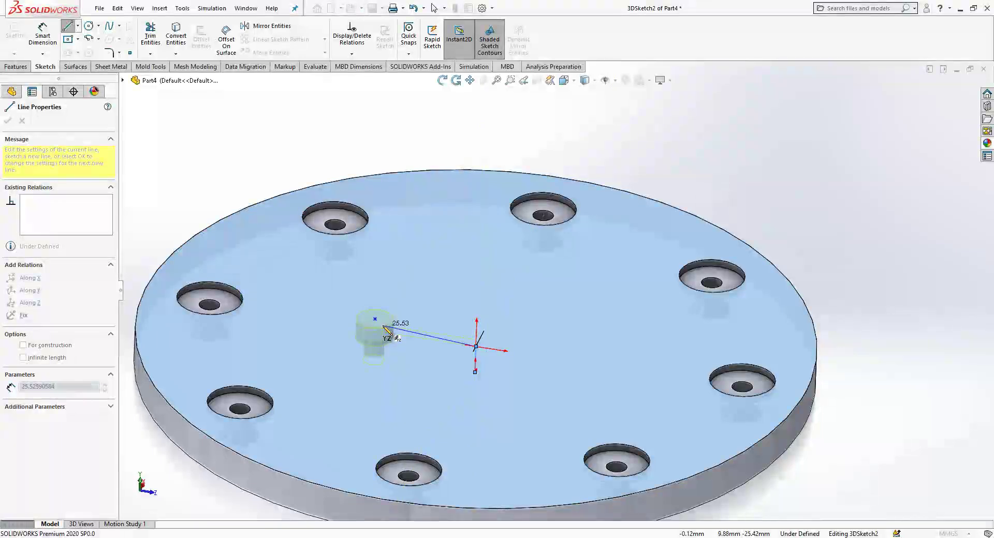
pyautogui.click(375, 319)
pyautogui.moveTo(461, 354); pyautogui.dragTo(496, 339, button='middle')
pyautogui.press('Escape')
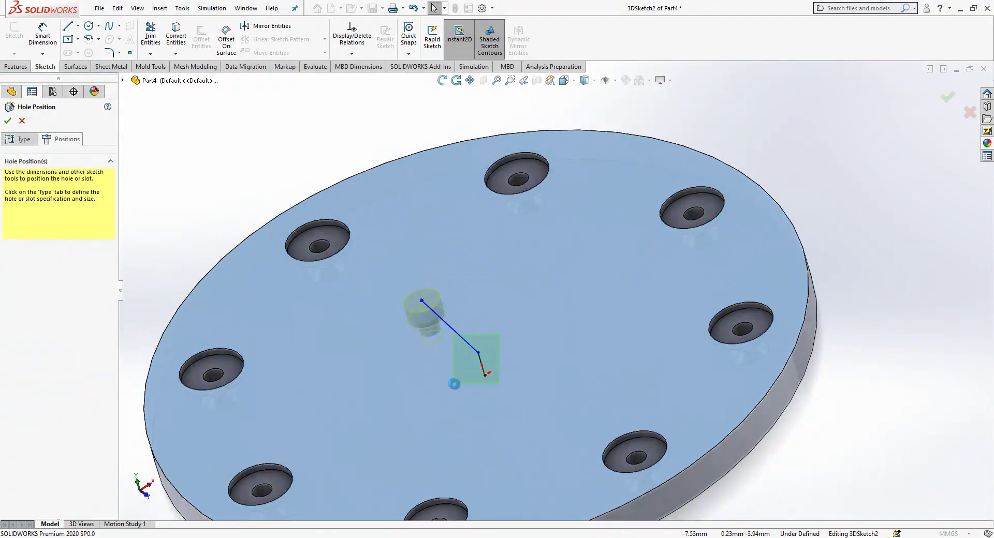
# Step: Make both lines construction geometry and constrain the line ending at the counterbore hole's point along the Z axis
pyautogui.click(517, 337)
pyautogui.click(461, 339)
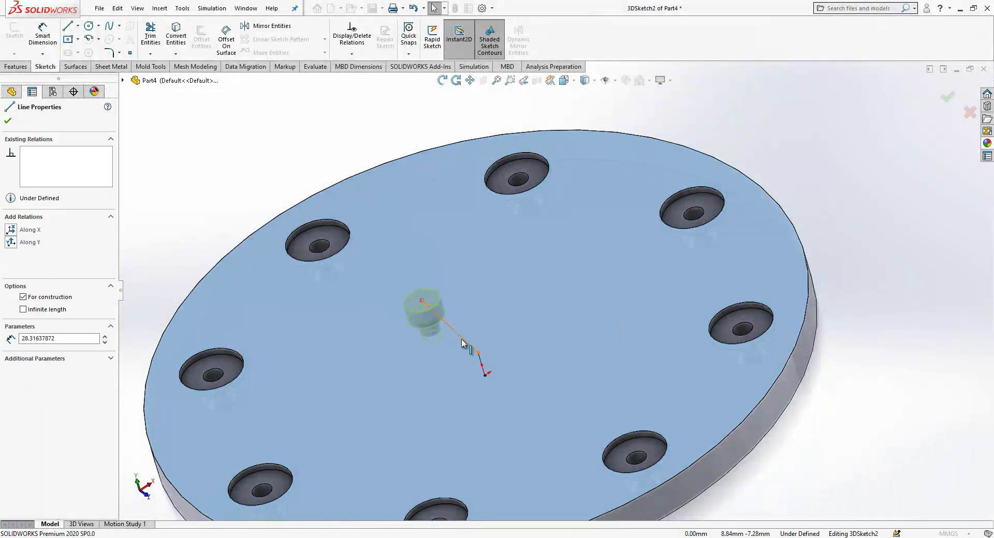
pyautogui.click(522, 293)
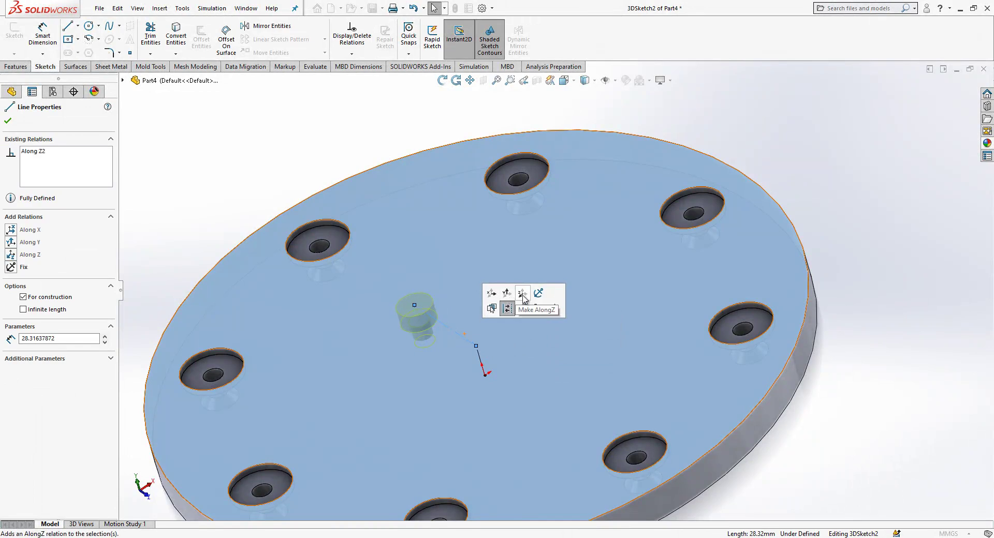
pyautogui.click(485, 361)
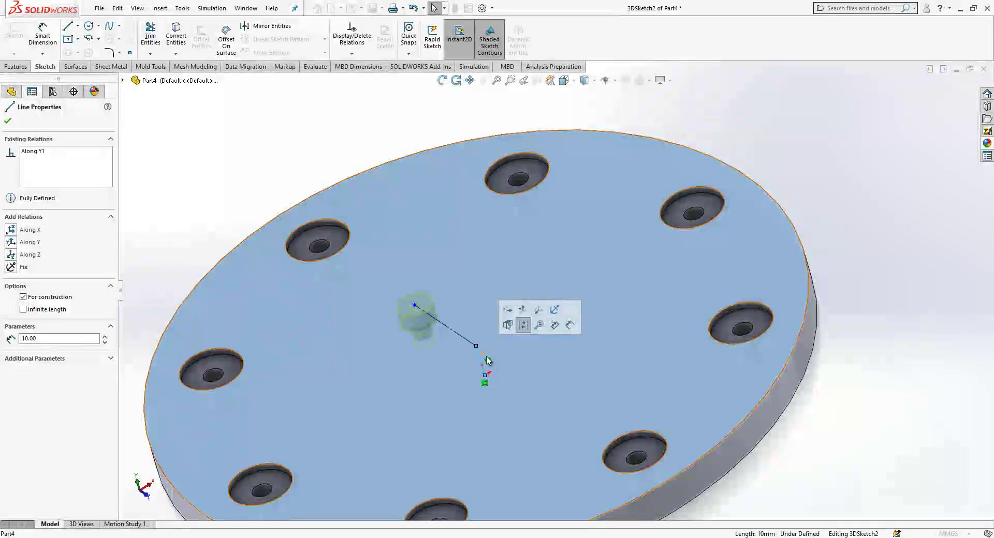
pyautogui.moveTo(487, 361); pyautogui.dragTo(499, 344, button='middle')
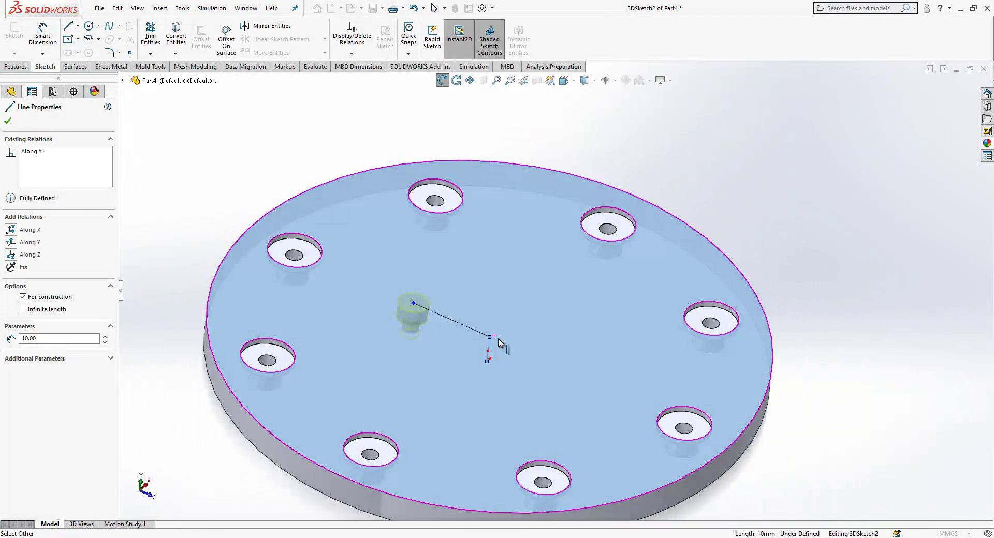
pyautogui.click(226, 197)
# Step: Dimension the construction line to the hole's point at 30 mm and finish the counterbore hole
pyautogui.click(43, 33)
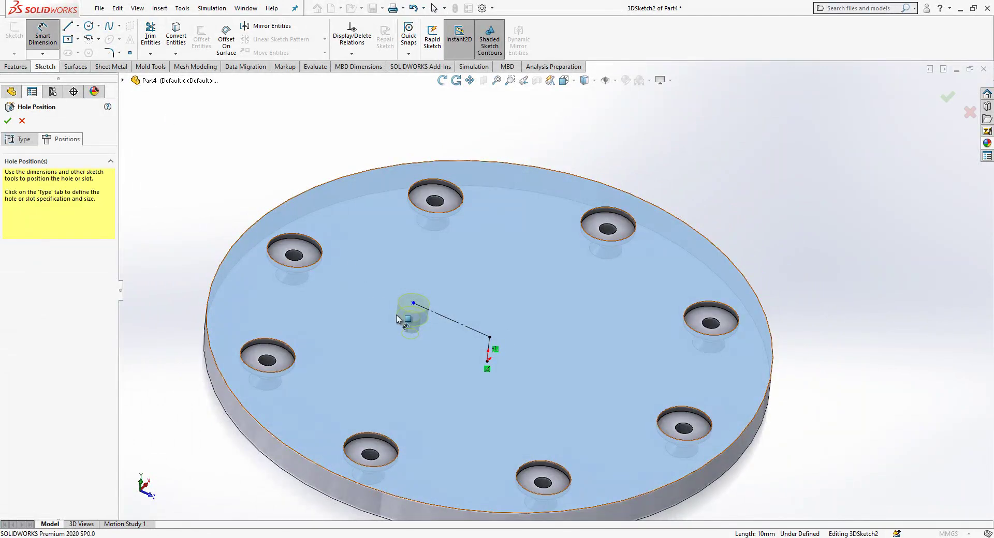
pyautogui.click(458, 312)
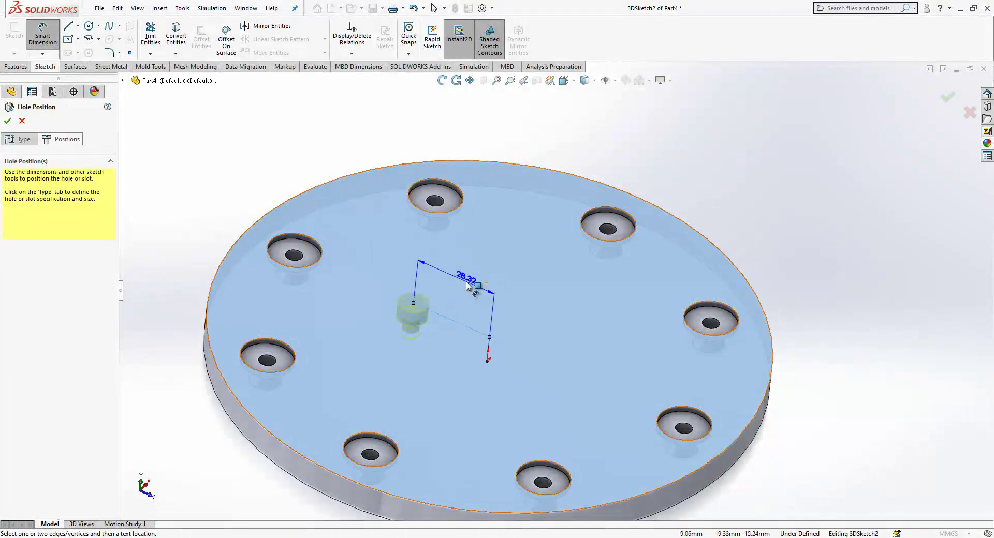
pyautogui.click(483, 147)
pyautogui.write('3')
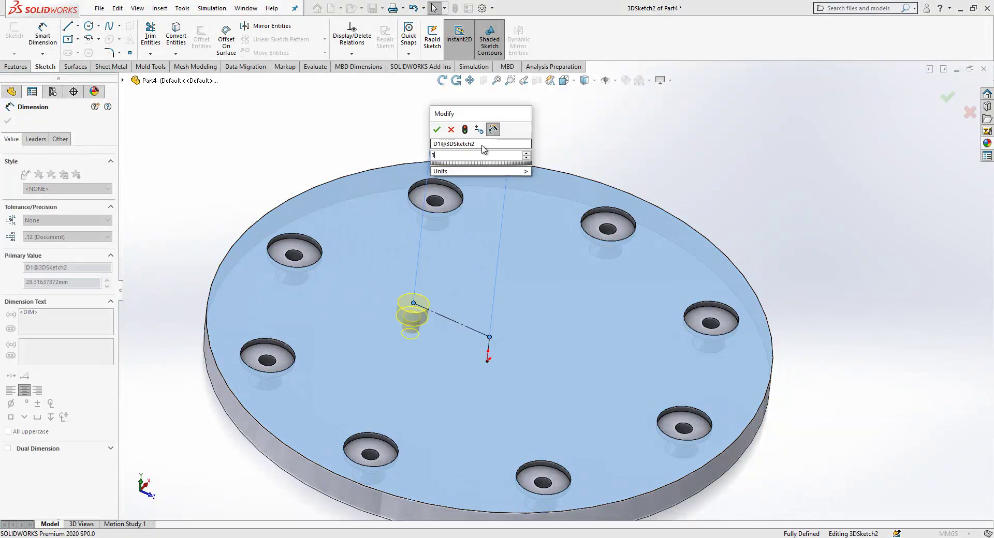
pyautogui.write('0')
pyautogui.press('Return')
pyautogui.press('Escape')
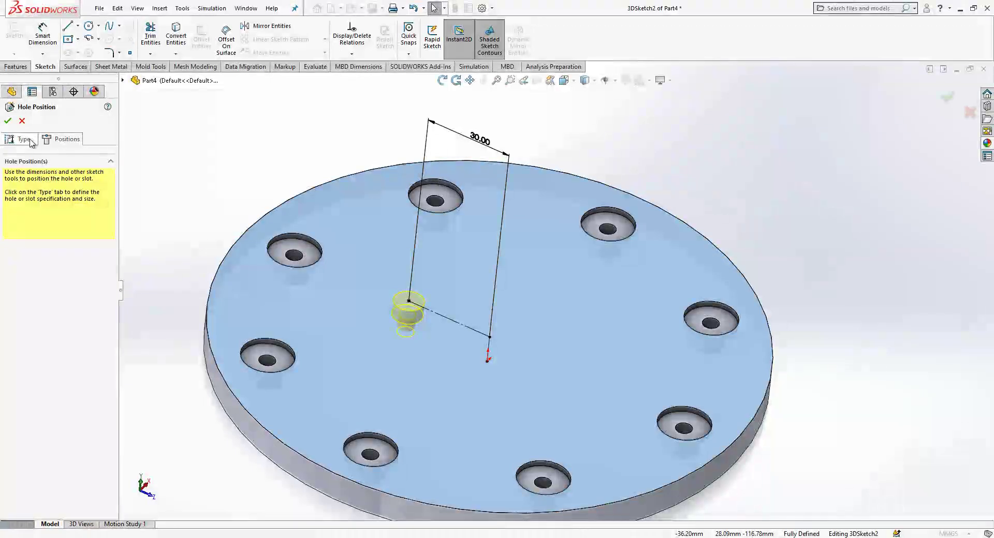
pyautogui.click(30, 141)
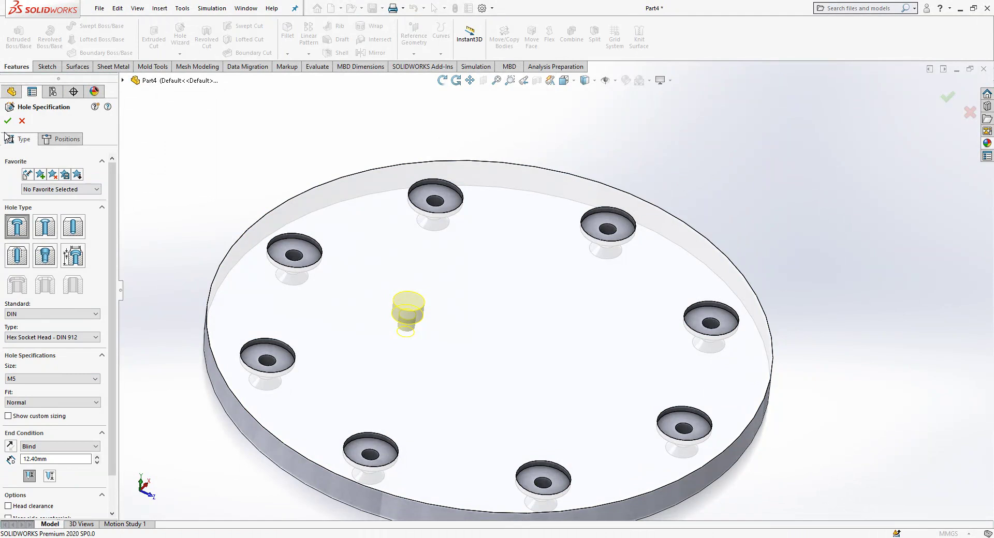
pyautogui.click(8, 121)
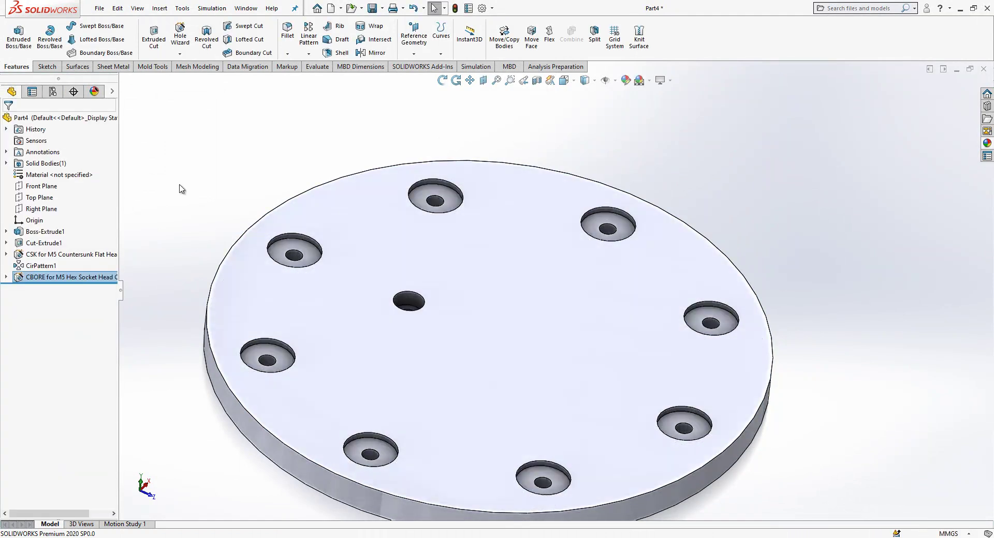
# Step: Pattern the counterbore hole circularly about the disc's outer edge with 6 equally spaced instances over 360°
pyautogui.click(308, 53)
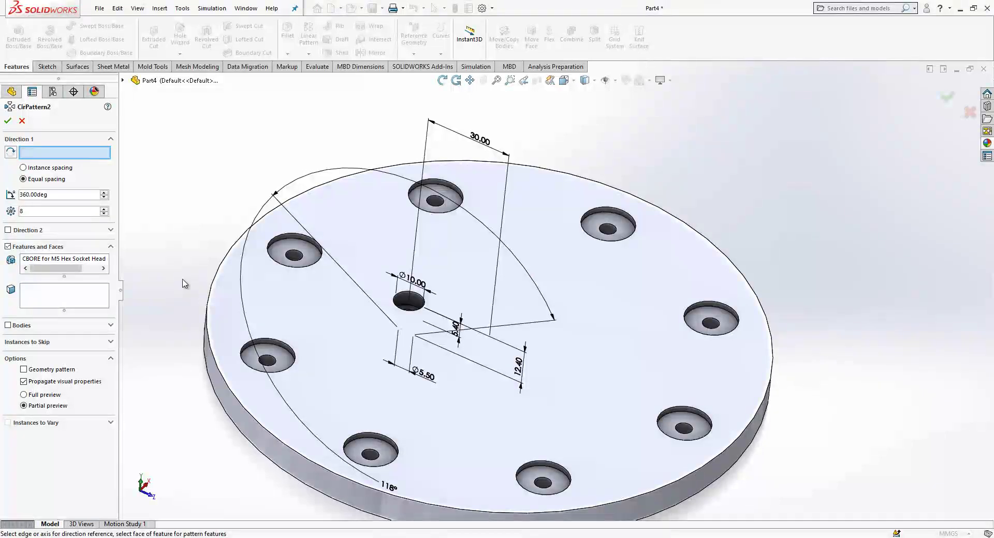
pyautogui.click(211, 350)
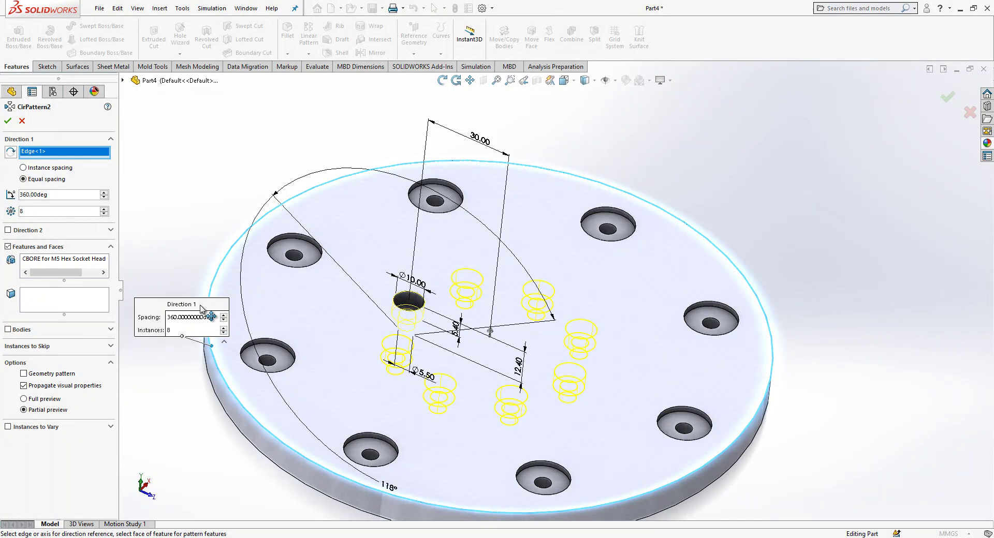
pyautogui.doubleClick(104, 213)
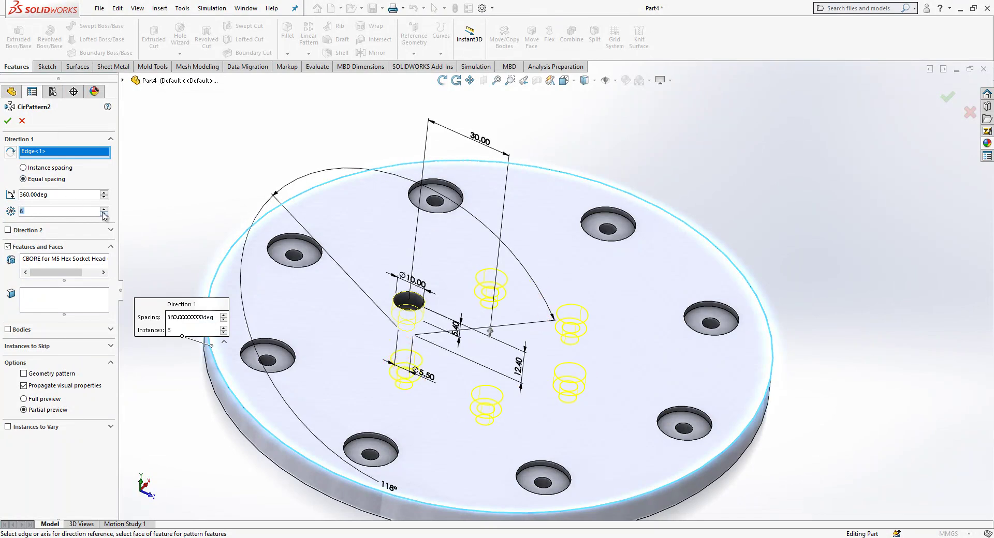
pyautogui.click(8, 122)
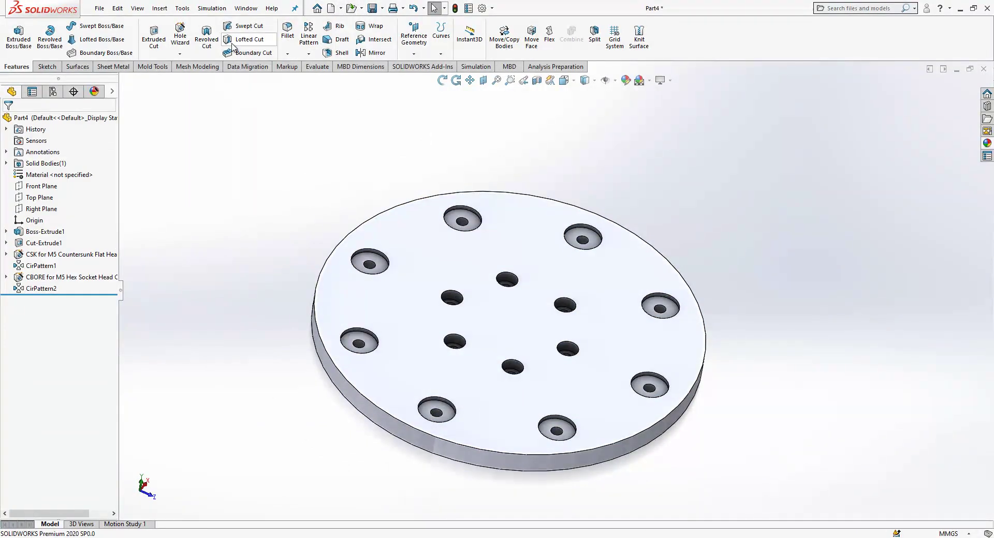
# Step: Chamfer the edges of the disc's upper face and its lower rim edge by 0.5 mm at 45°
pyautogui.click(287, 53)
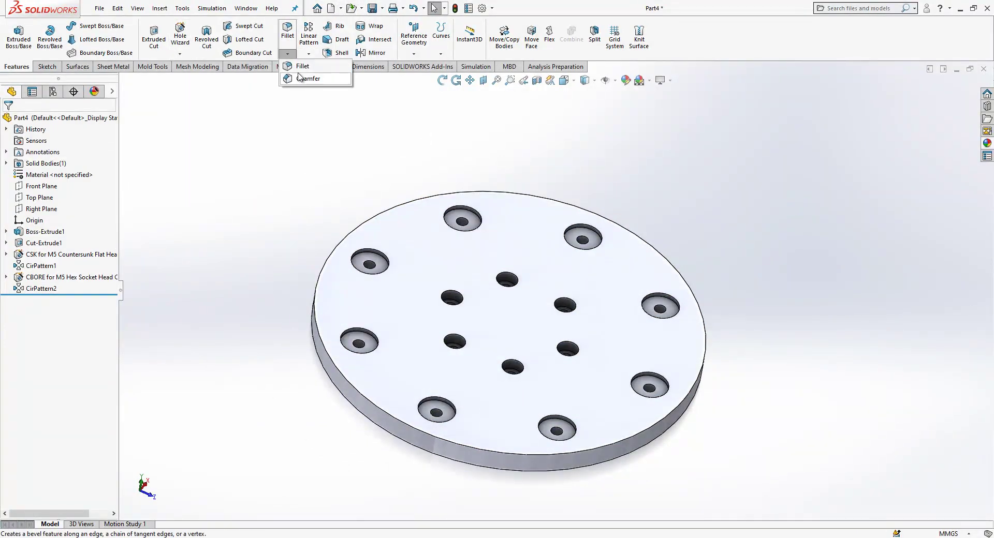
pyautogui.click(299, 77)
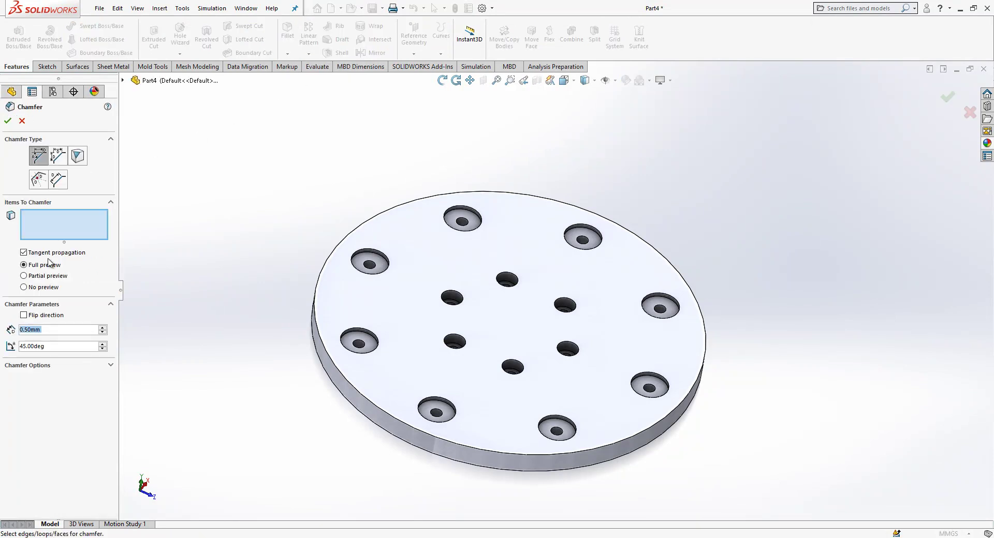
pyautogui.click(388, 316)
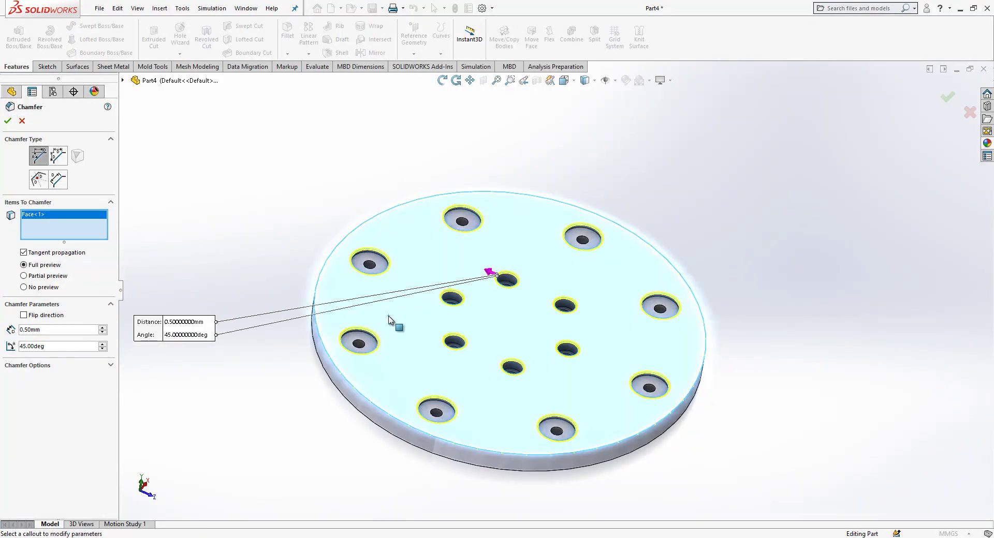
pyautogui.click(387, 431)
pyautogui.moveTo(387, 431); pyautogui.dragTo(385, 475, button='middle')
pyautogui.press('Return')
pyautogui.moveTo(311, 464); pyautogui.dragTo(539, 304, button='middle')
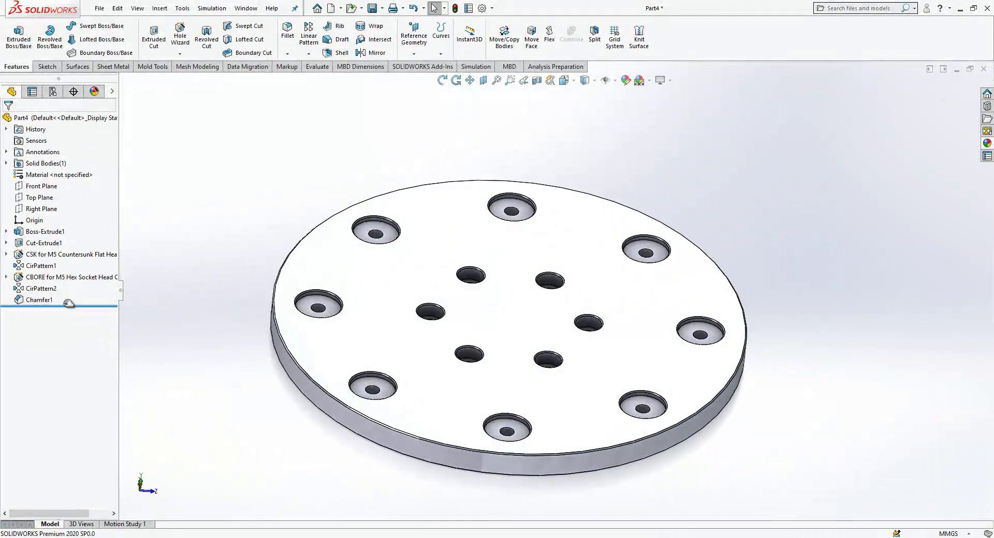
# Step: Edit the chamfer on the disc's upper face and lower rim, giving it a smaller distance
pyautogui.click(39, 301)
pyautogui.click(53, 282)
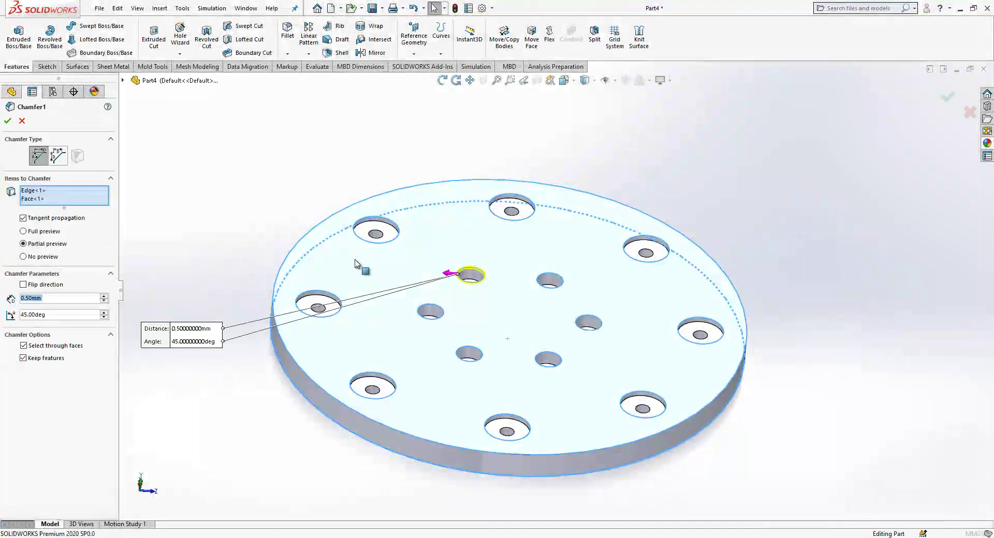
pyautogui.write('1')
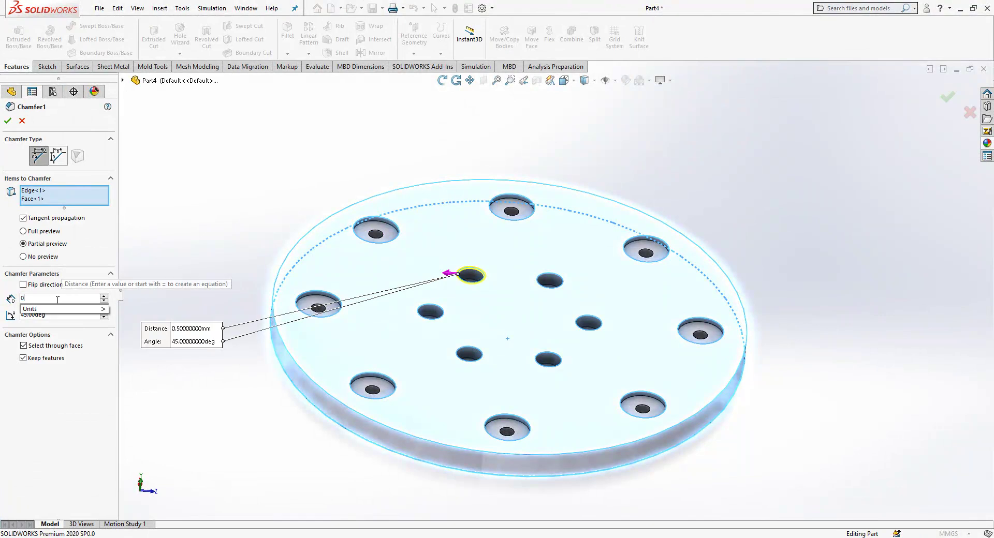
pyautogui.press('Return')
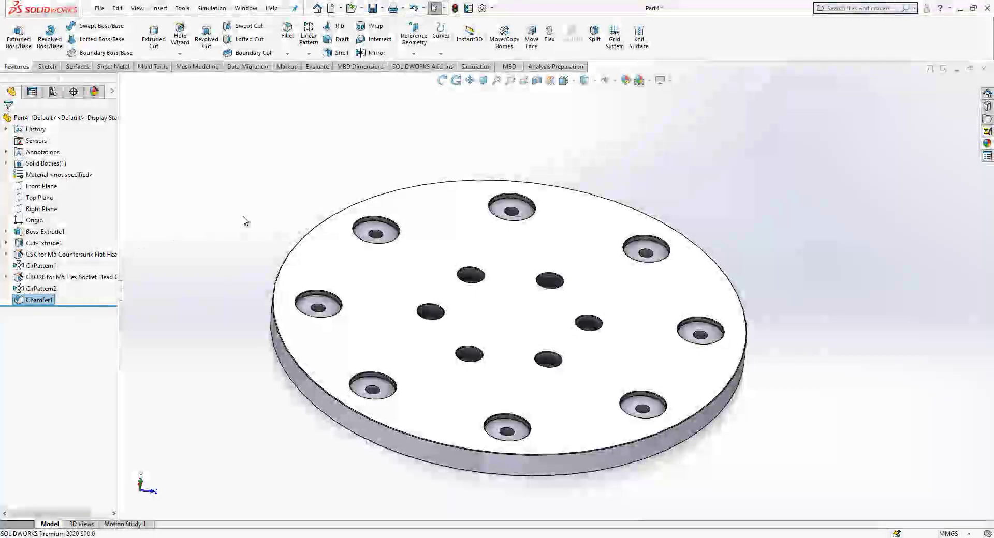
# Step: Start saving the part and create and open a new folder named eXAMPLE inside the Suspensioning folder
pyautogui.click(372, 9)
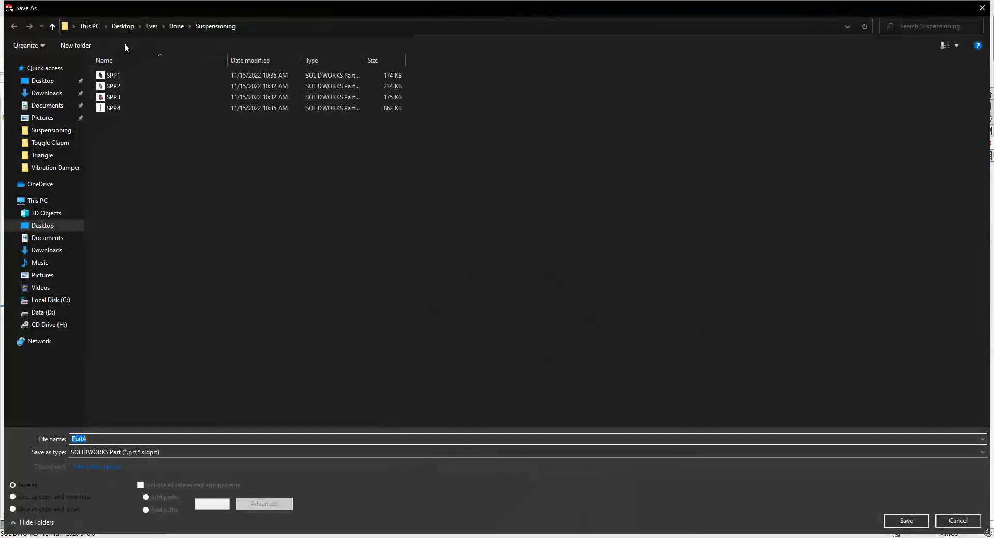
pyautogui.click(76, 46)
pyautogui.write('eX')
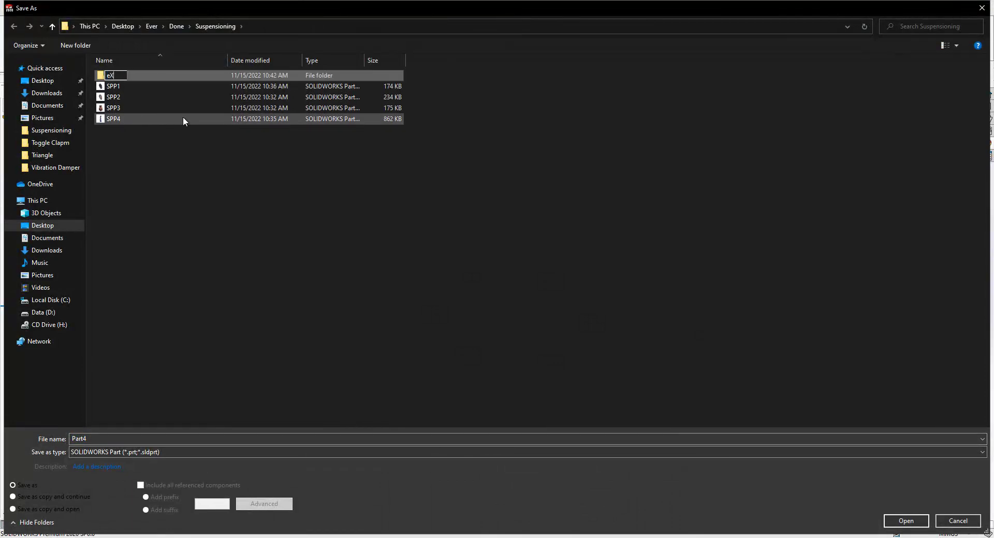
pyautogui.write('AMPLE')
pyautogui.press('Return')
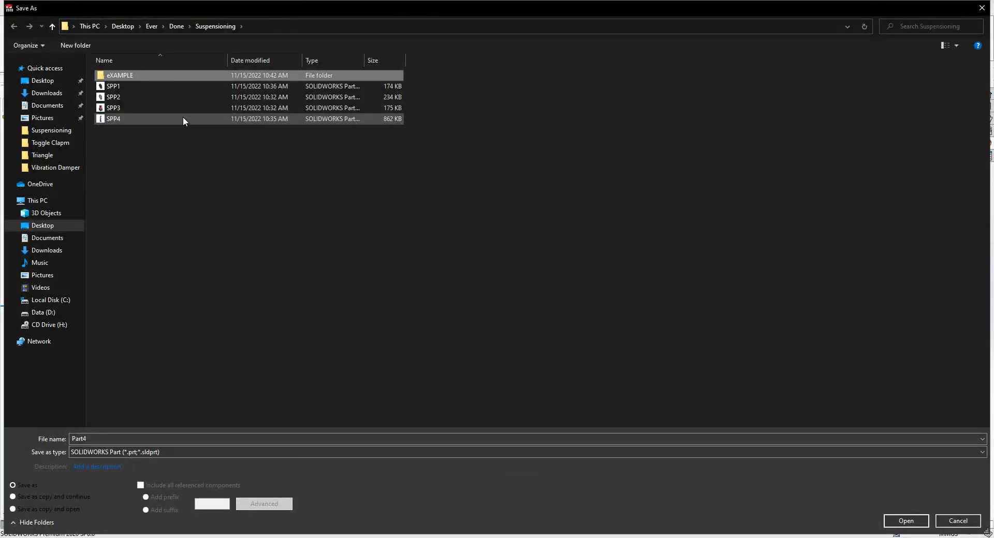
pyautogui.press('Return')
# Step: Save the part as PP1 in the eXAMPLE folder
pyautogui.click(203, 440)
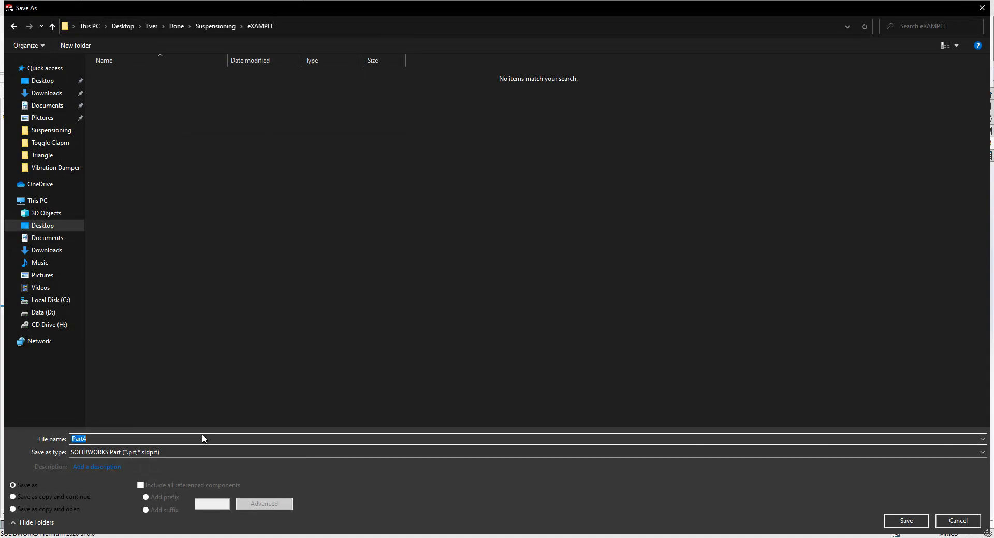
pyautogui.write('PP1')
pyautogui.press('Return')
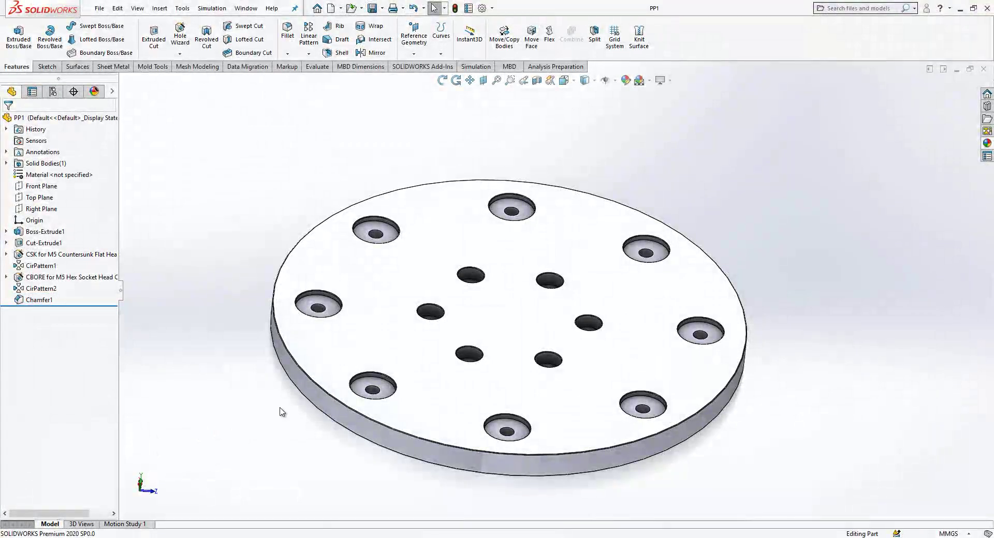
# Step: Save the part under the new name PP2 in the eXAMPLE folder
pyautogui.click(382, 9)
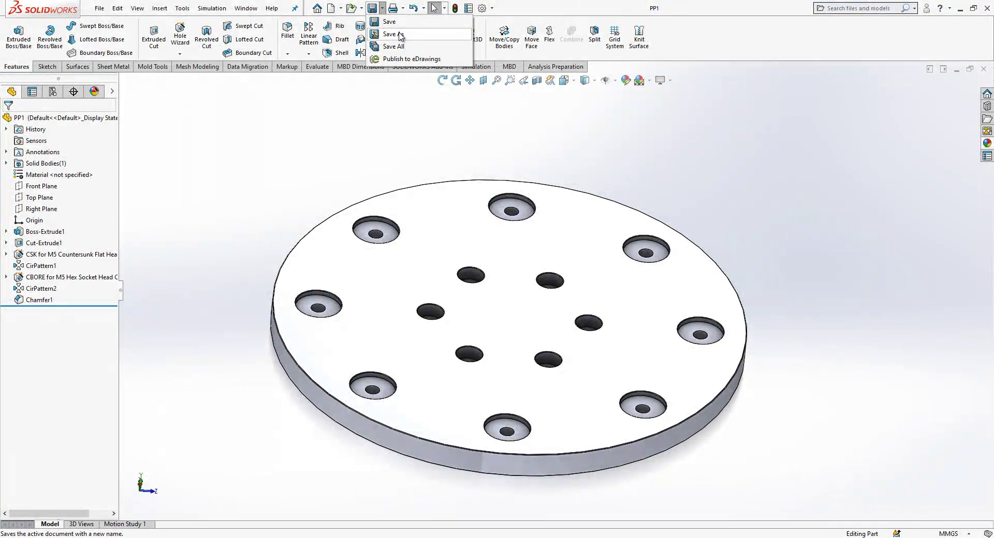
pyautogui.click(393, 34)
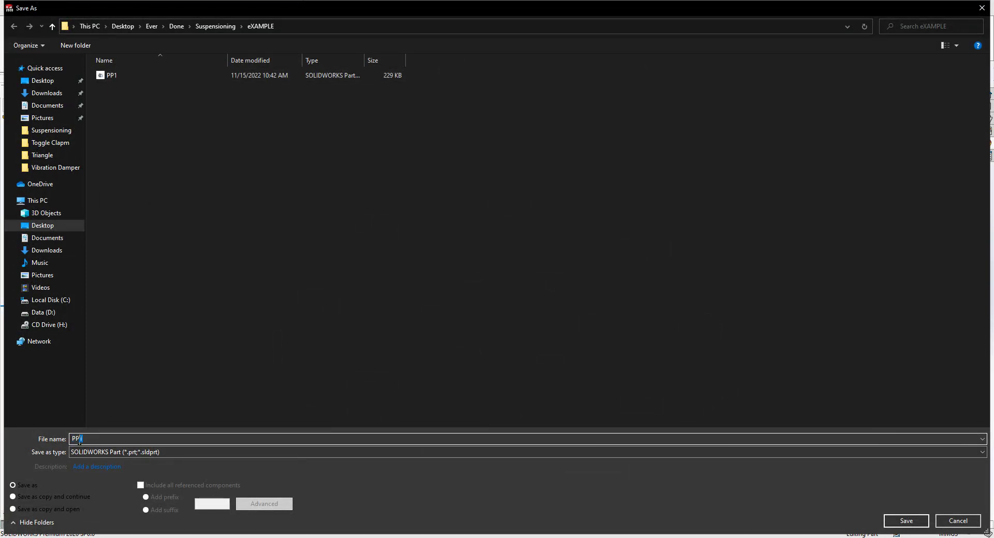
pyautogui.write('PP2')
pyautogui.press('Return')
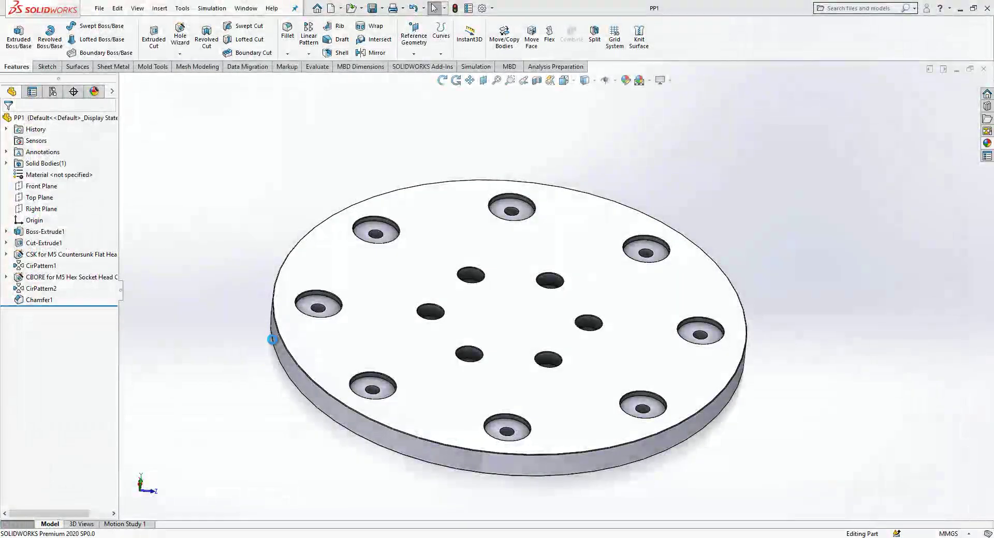
# Step: Delete the circular pattern of the M5 counterbore holes around the plate's centre
pyautogui.click(469, 277)
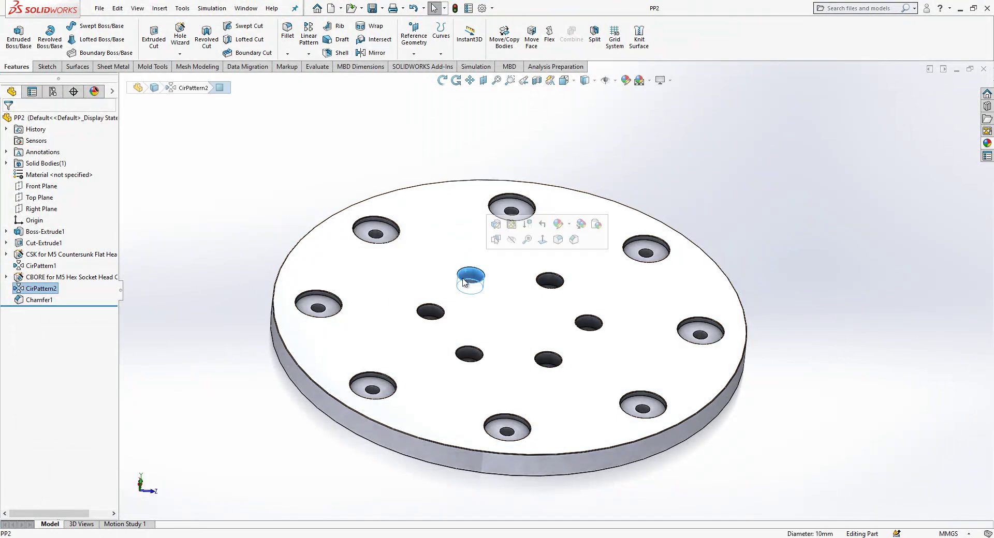
pyautogui.click(42, 289)
pyautogui.click(269, 188)
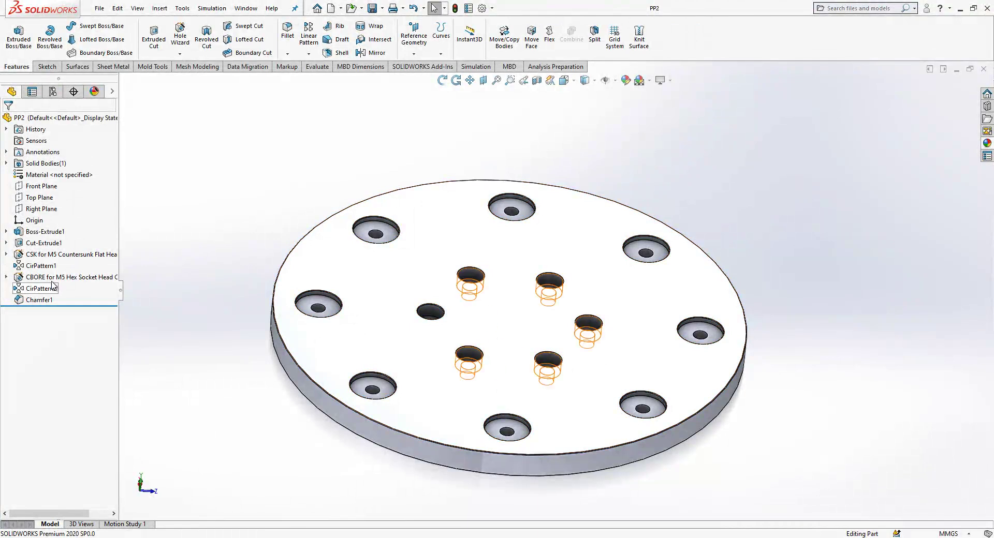
pyautogui.click(45, 298)
pyautogui.click(41, 288)
pyautogui.press('Delete')
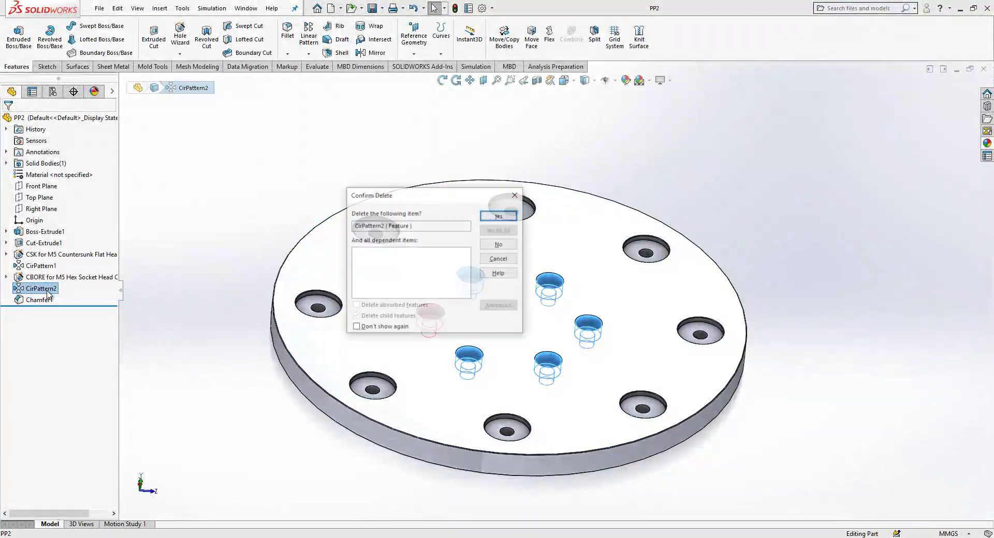
pyautogui.press('Return')
# Step: Delete the remaining M5 counterbore hole feature from the plate
pyautogui.click(62, 276)
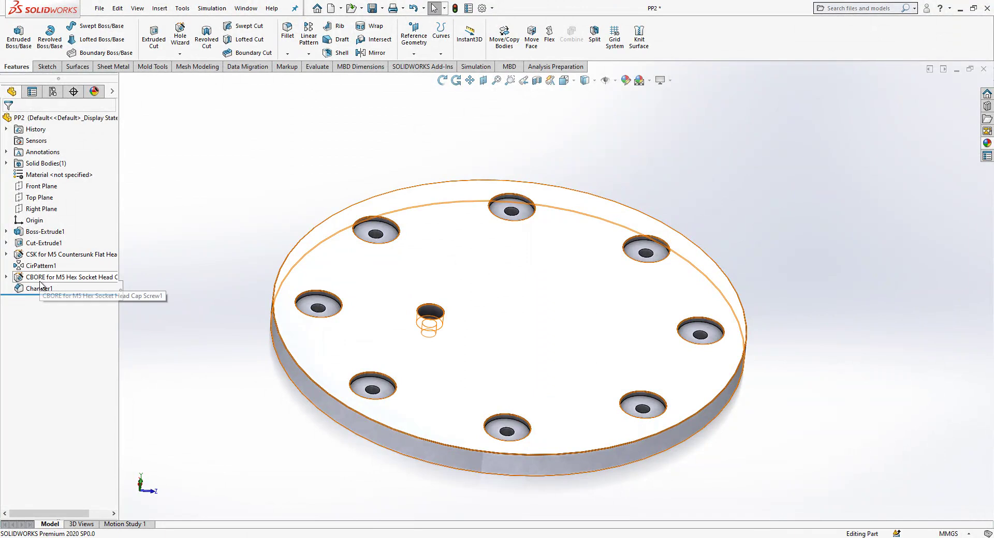
pyautogui.press('Delete')
pyautogui.press('Return')
pyautogui.moveTo(339, 296)
pyautogui.mouseDown(button='middle')
pyautogui.moveTo(609, 213)
pyautogui.moveTo(581, 222)
pyautogui.moveTo(581, 195)
pyautogui.moveTo(522, 263)
pyautogui.moveTo(525, 282)
pyautogui.moveTo(505, 302)
pyautogui.moveTo(533, 291)
pyautogui.mouseUp(button='middle')
pyautogui.click(533, 290)
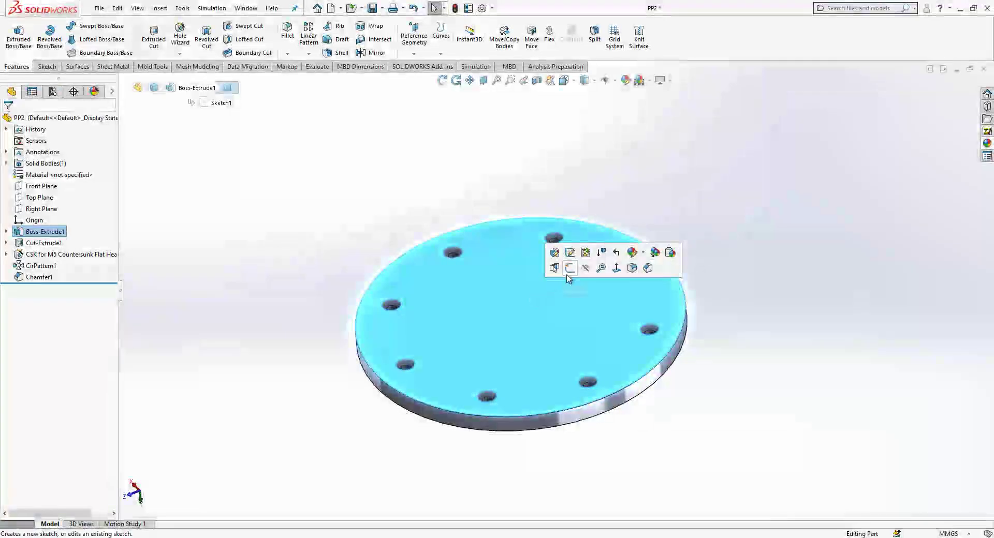
pyautogui.click(342, 230)
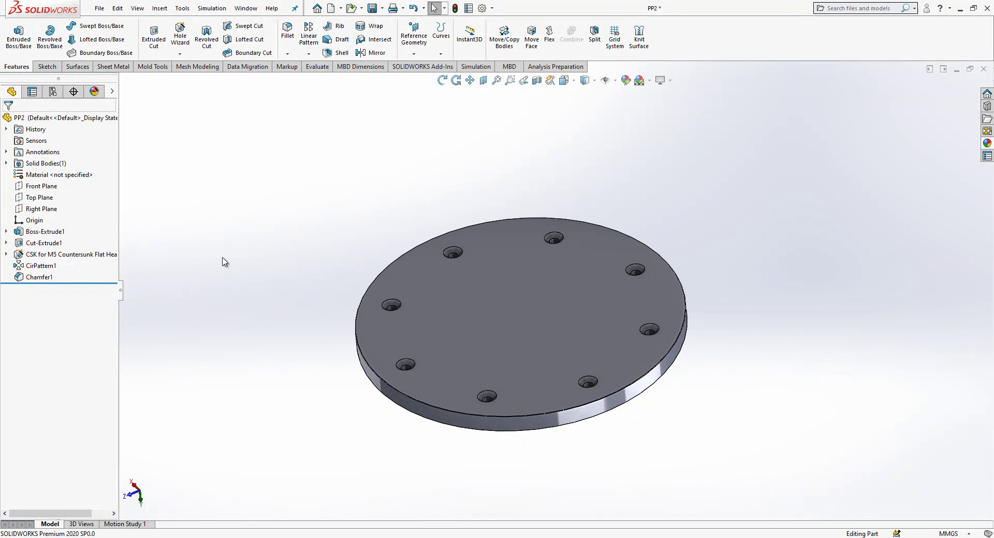
# Step: Edit the base extrusion's sketch and draw a circle of about 37 mm radius centred on the origin
pyautogui.click(6, 232)
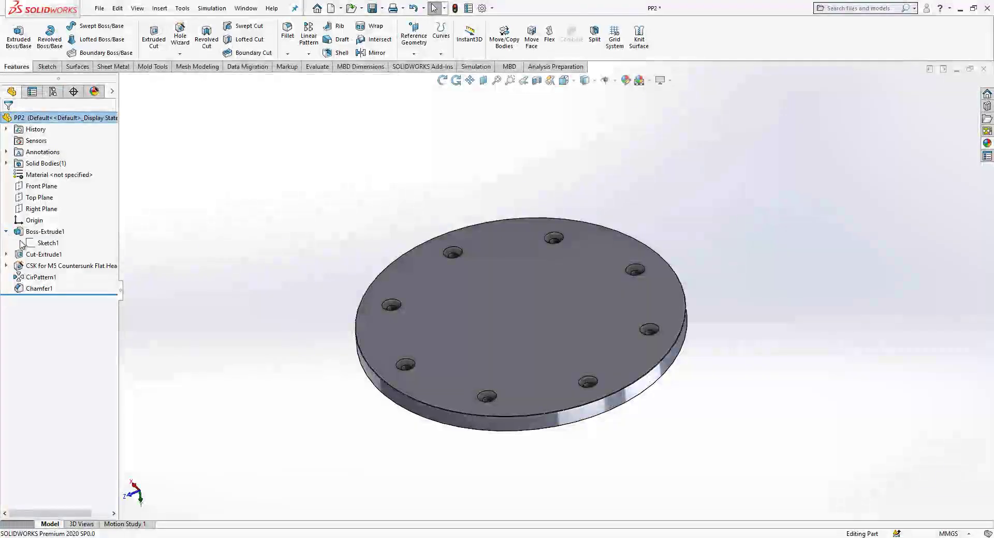
pyautogui.click(42, 243)
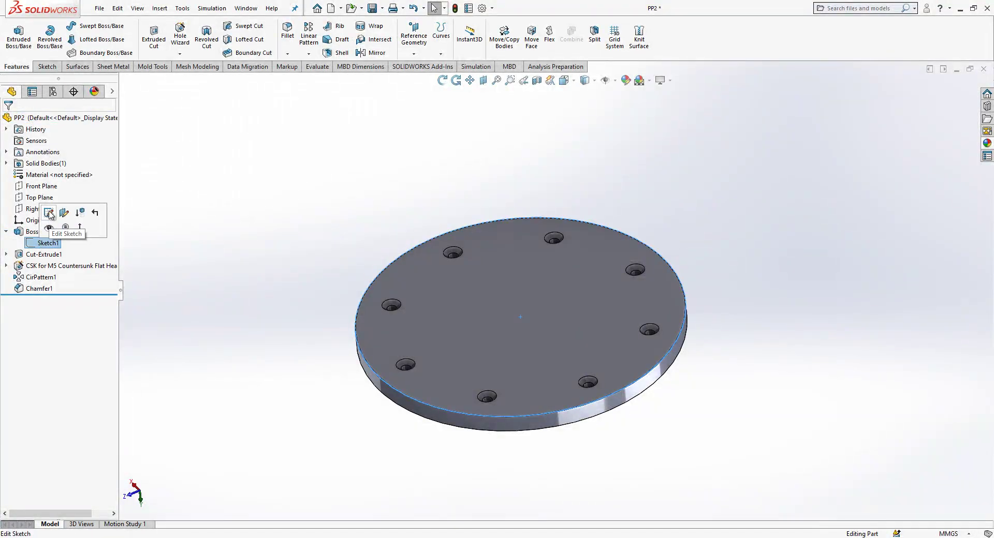
pyautogui.click(49, 213)
pyautogui.click(89, 26)
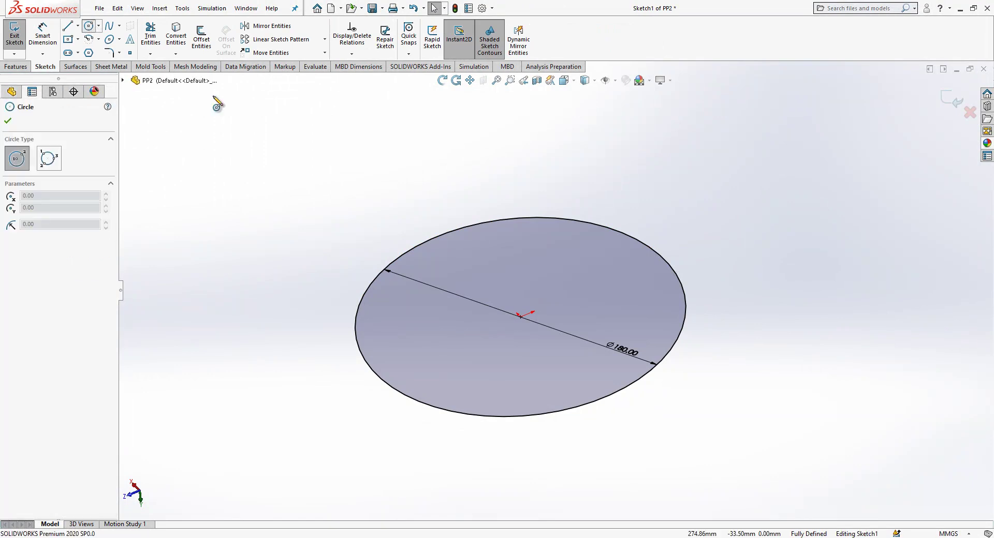
pyautogui.click(520, 315)
pyautogui.click(523, 276)
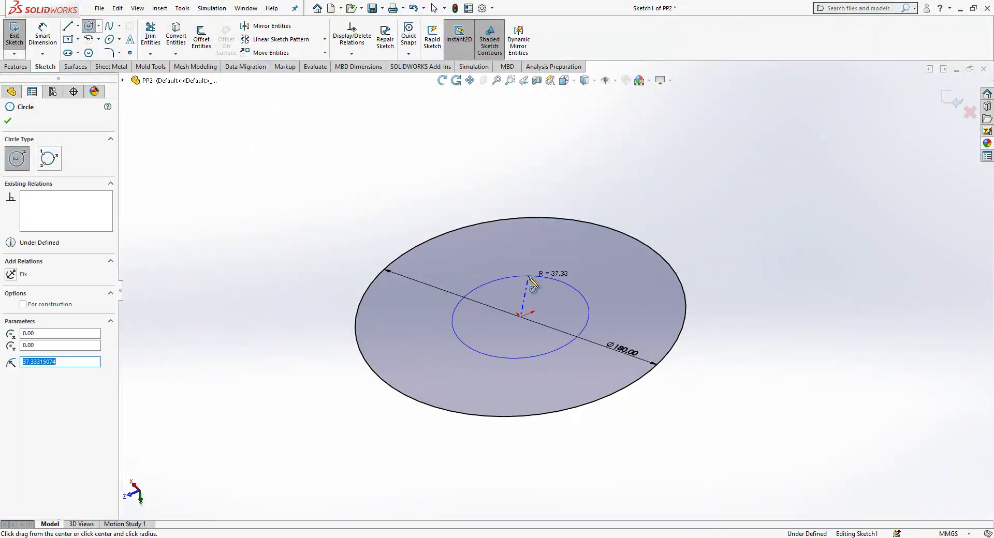
# Step: Dimension the inner circle's diameter at 50 mm and exit the sketch to rebuild the plate
pyautogui.click(42, 36)
pyautogui.click(519, 276)
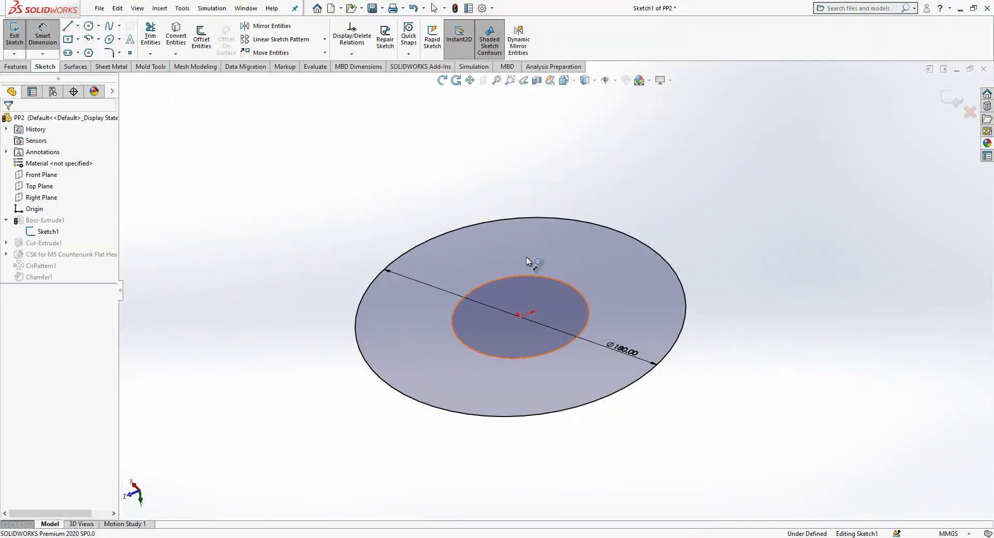
pyautogui.click(525, 256)
pyautogui.write('5')
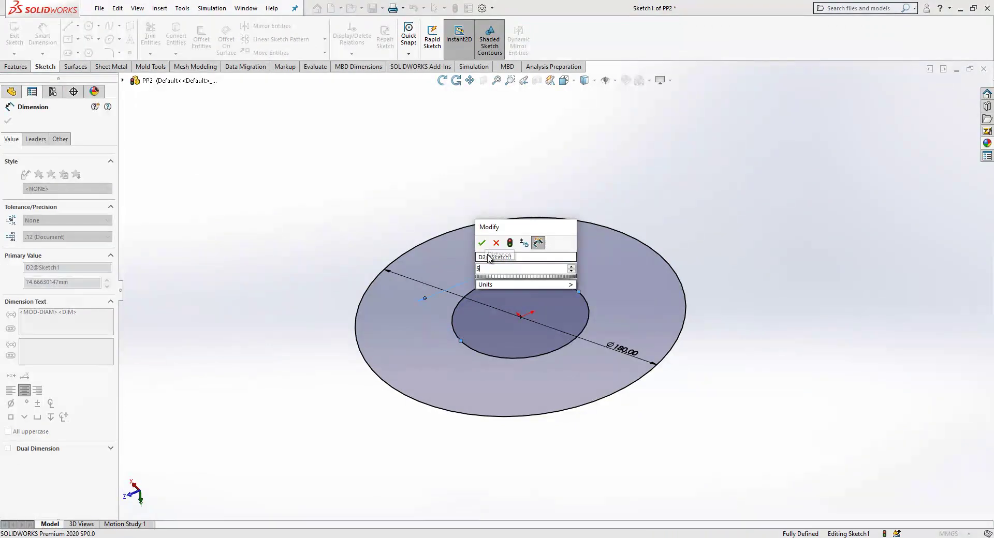
pyautogui.write('0')
pyautogui.press('Return')
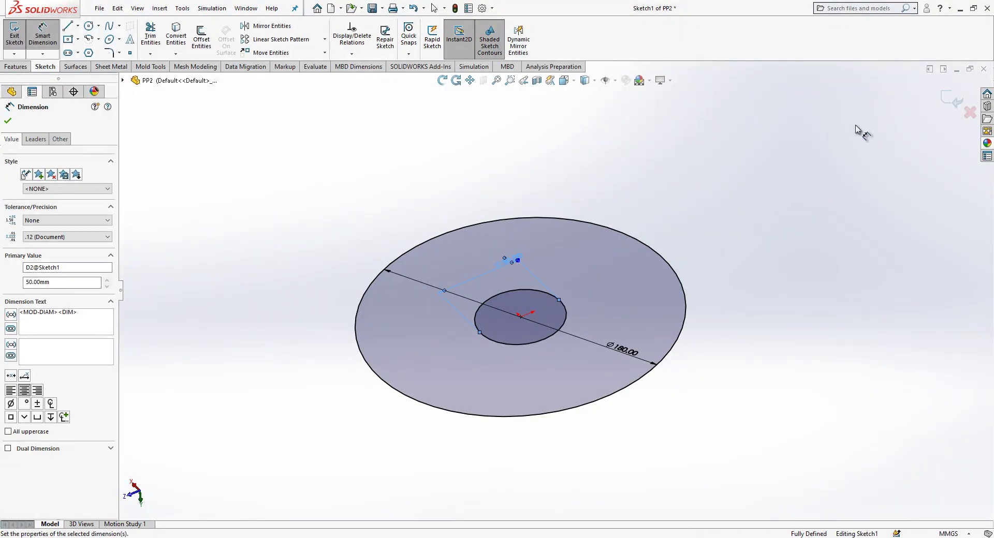
pyautogui.click(955, 106)
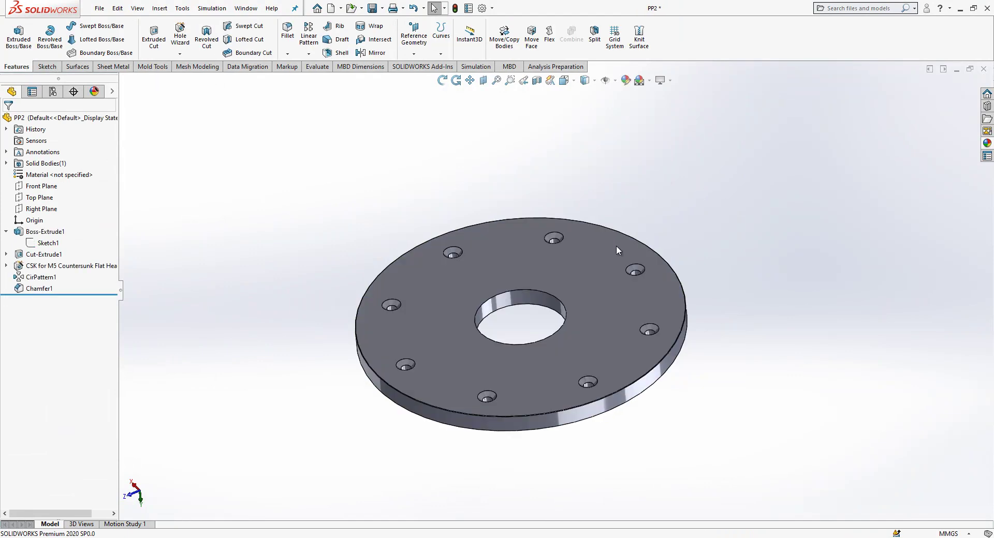
# Step: Start a sketch on the plate's flat face and draw an origin-centred circle about 87 mm in diameter around the central hole
pyautogui.moveTo(510, 303); pyautogui.dragTo(549, 343, button='middle')
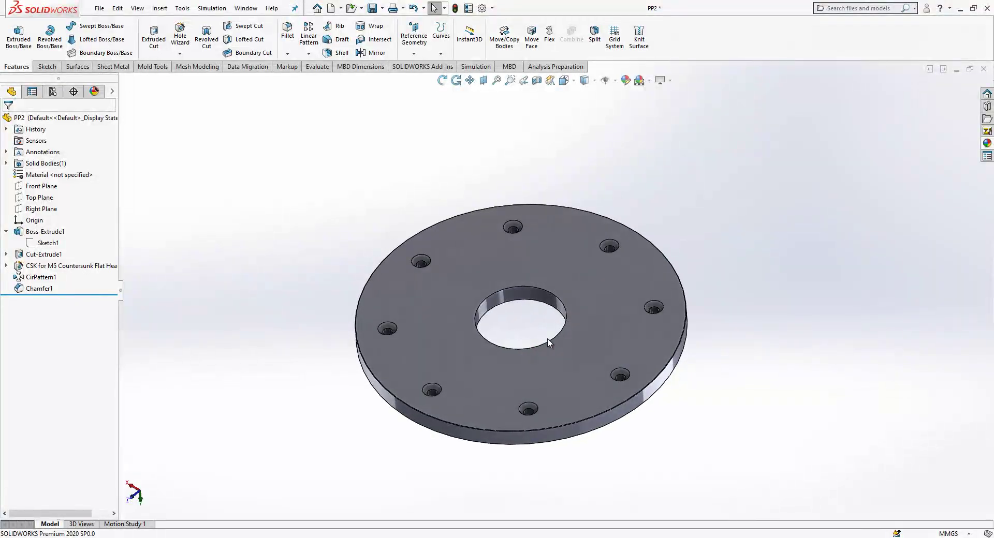
pyautogui.click(490, 281)
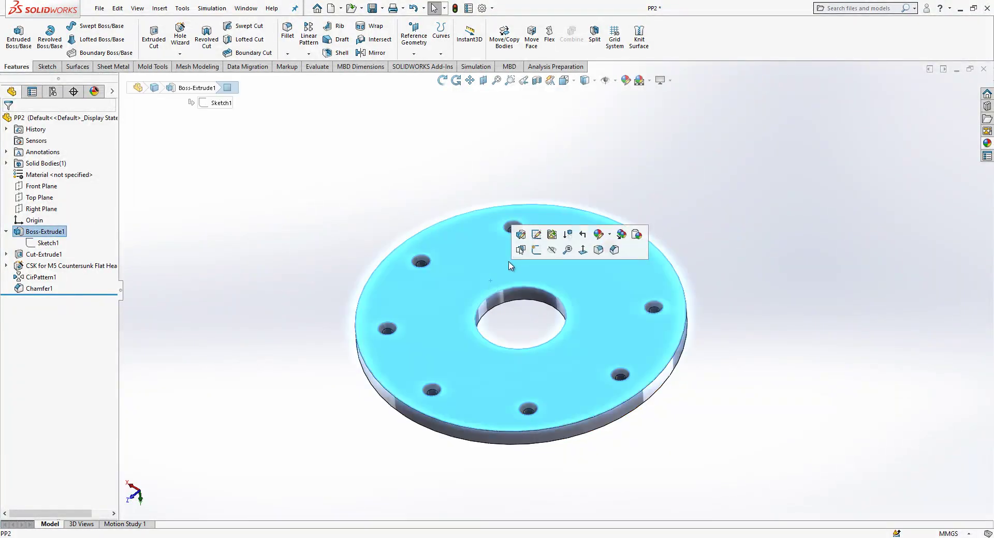
pyautogui.click(535, 251)
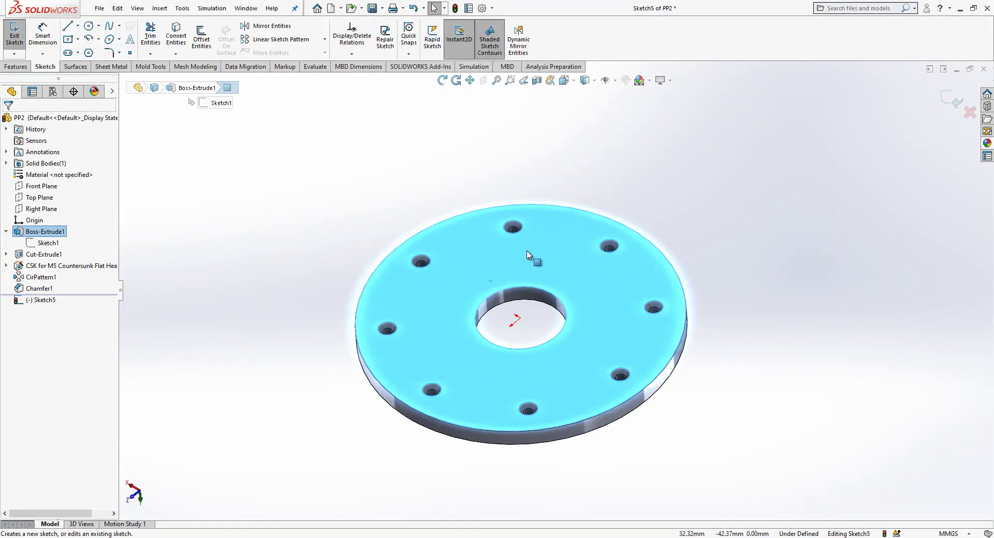
pyautogui.click(89, 25)
pyautogui.moveTo(520, 318); pyautogui.dragTo(521, 264)
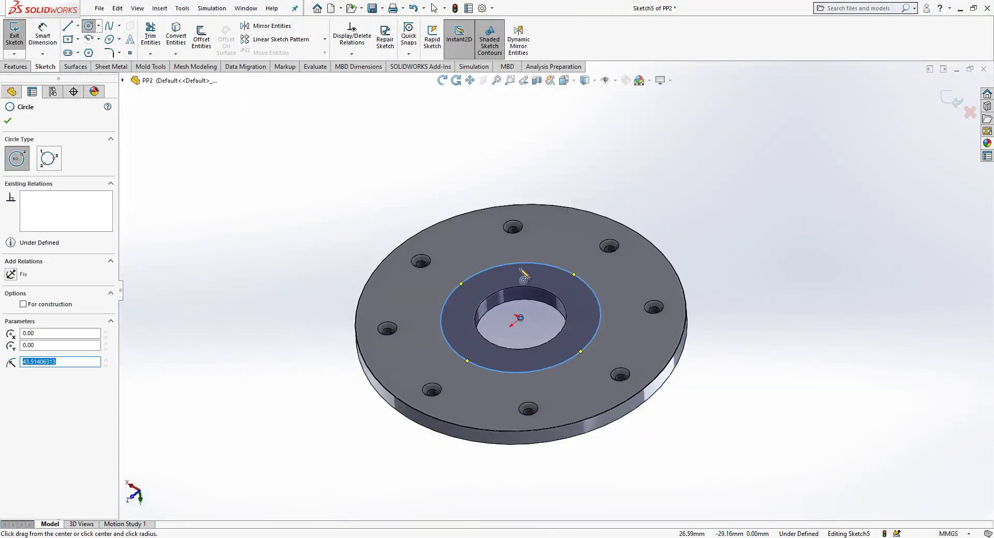
pyautogui.press('Escape')
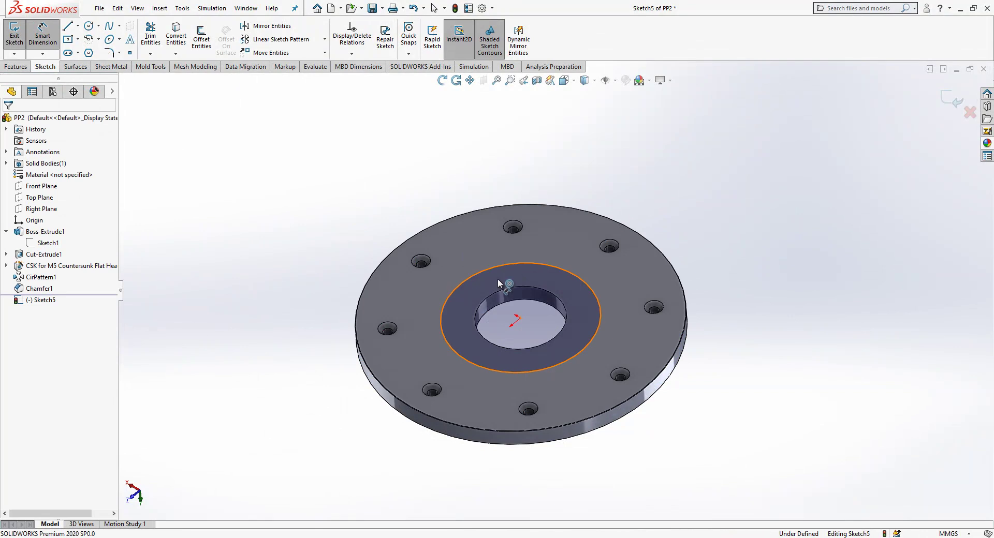
# Step: Dimension the new circle's diameter at 75 mm and cut-extrude it into the plate around the central hole
pyautogui.click(498, 284)
pyautogui.click(496, 286)
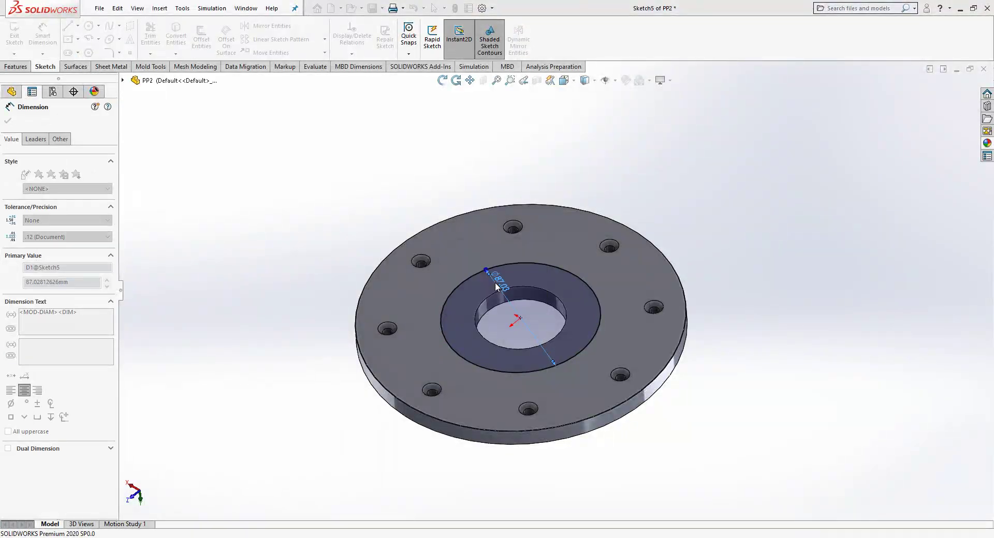
pyautogui.write('75')
pyautogui.press('Return')
pyautogui.click(947, 102)
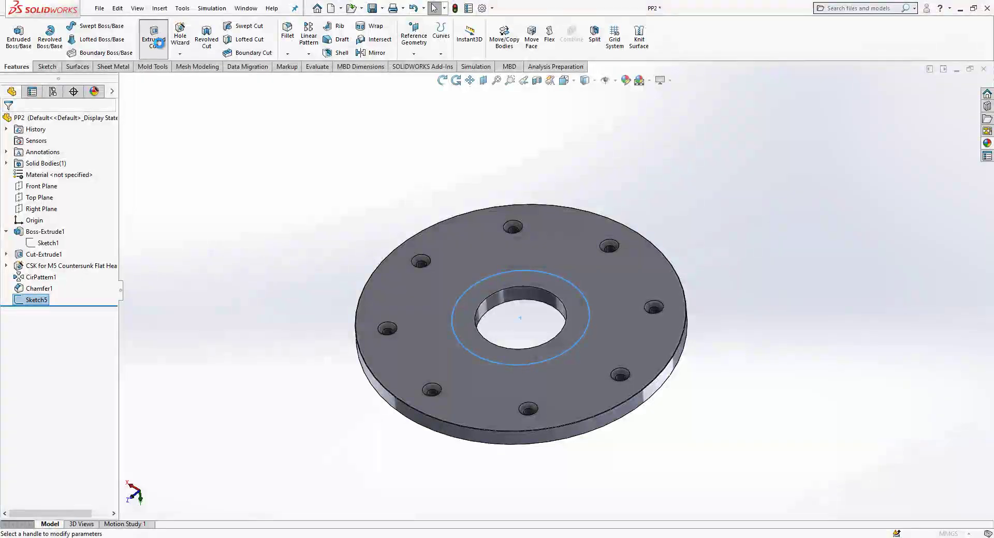
pyautogui.click(158, 41)
pyautogui.press('Return')
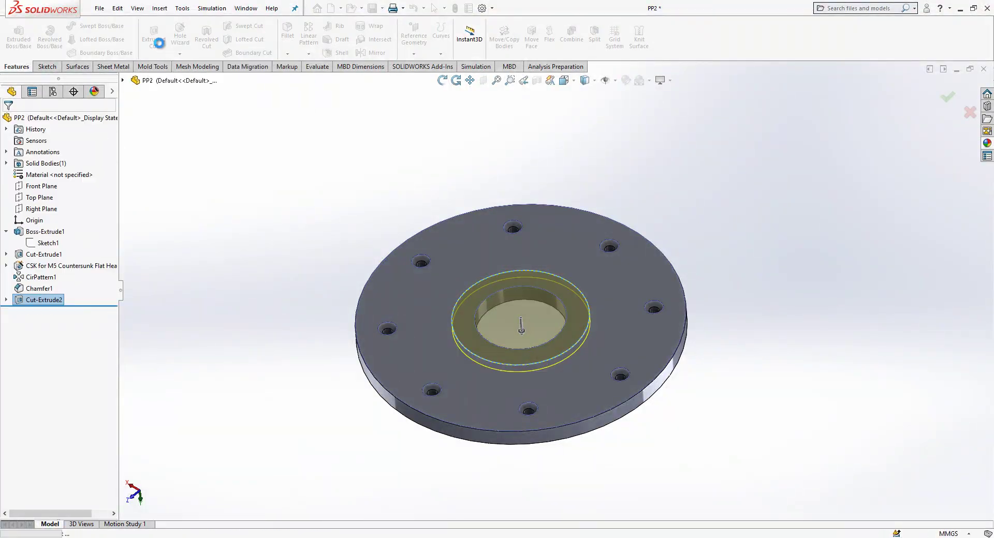
# Step: On the plate's flat face, sketch a horizontal centerpoint straight slot from the origin, about 93 mm between arc centres and 21 mm wide
pyautogui.click(509, 256)
pyautogui.click(554, 221)
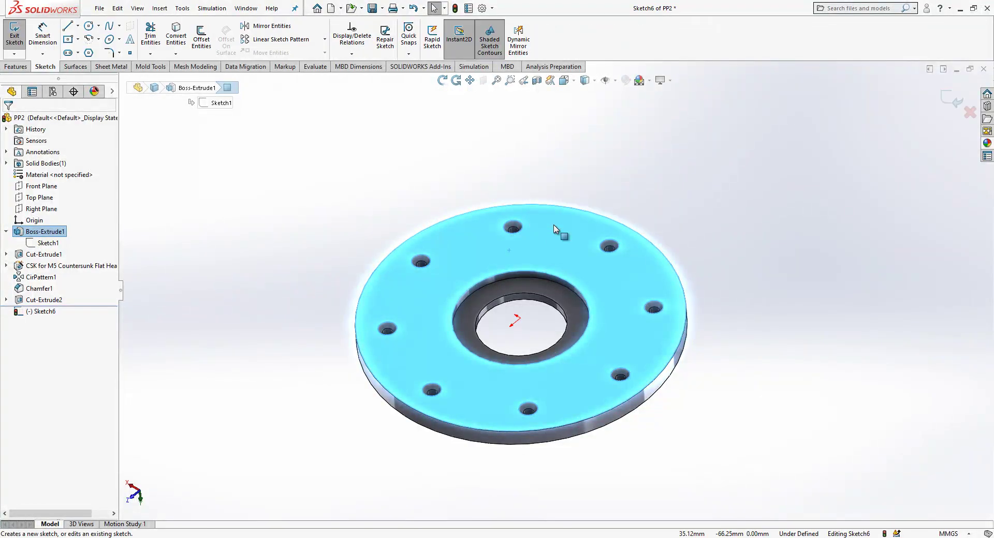
pyautogui.click(566, 81)
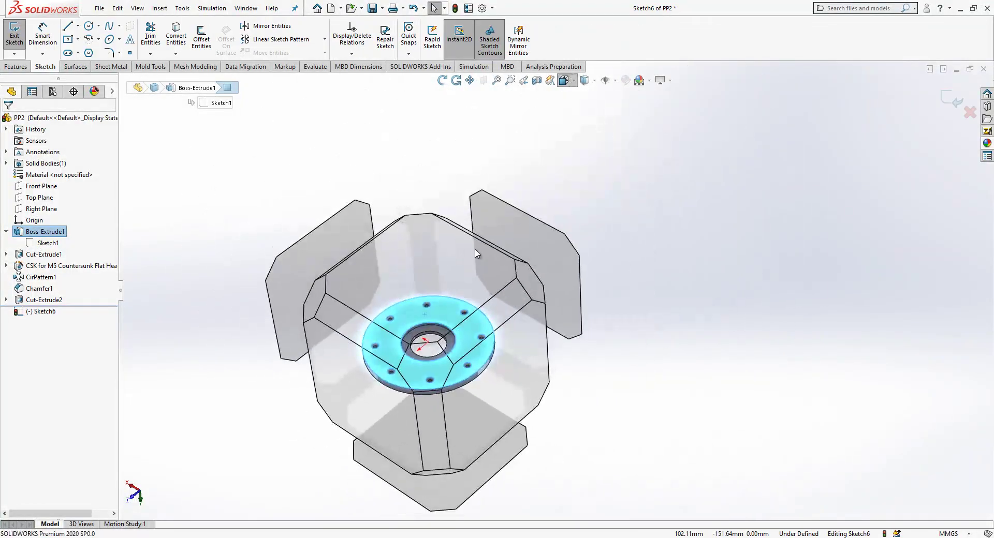
pyautogui.click(473, 259)
pyautogui.hotkey('ctrl', '8')
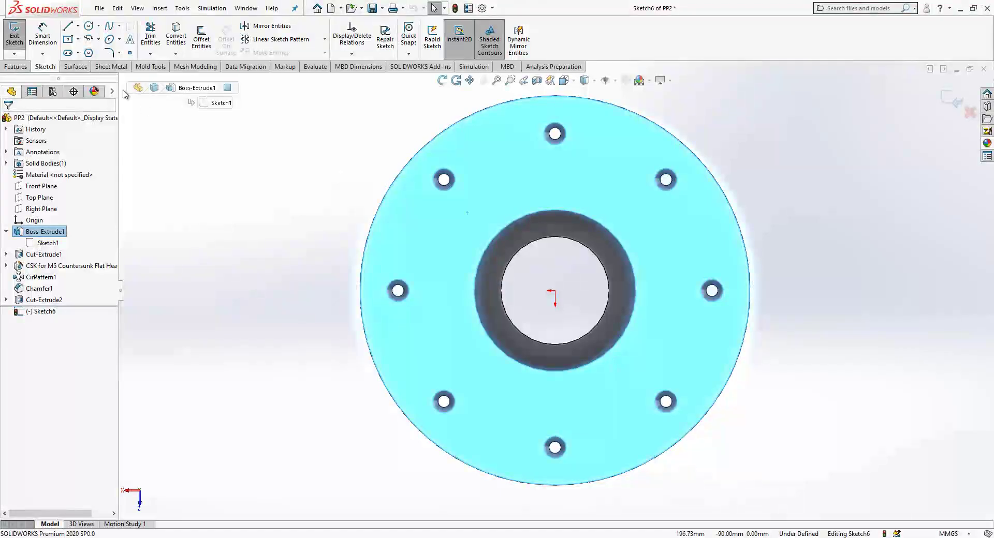
pyautogui.click(67, 52)
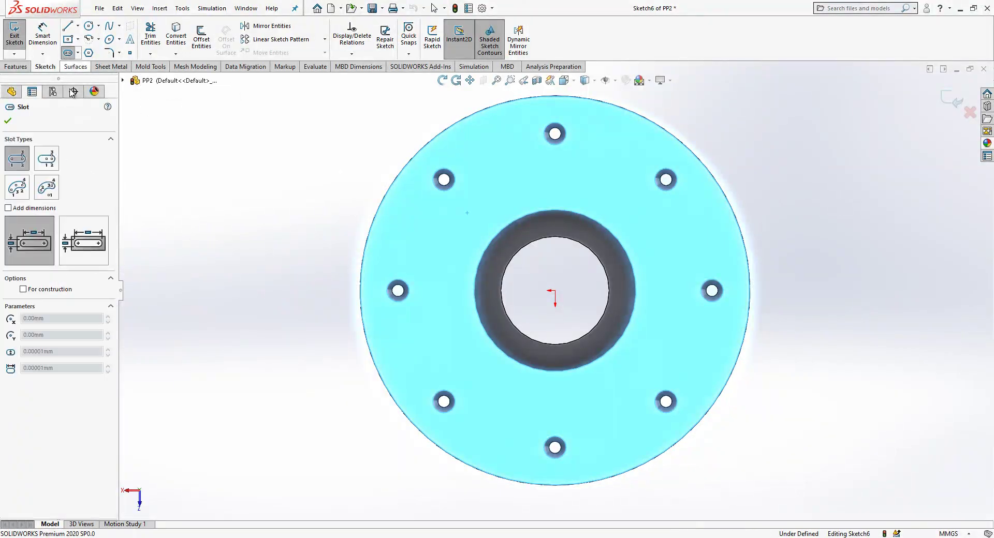
pyautogui.click(51, 162)
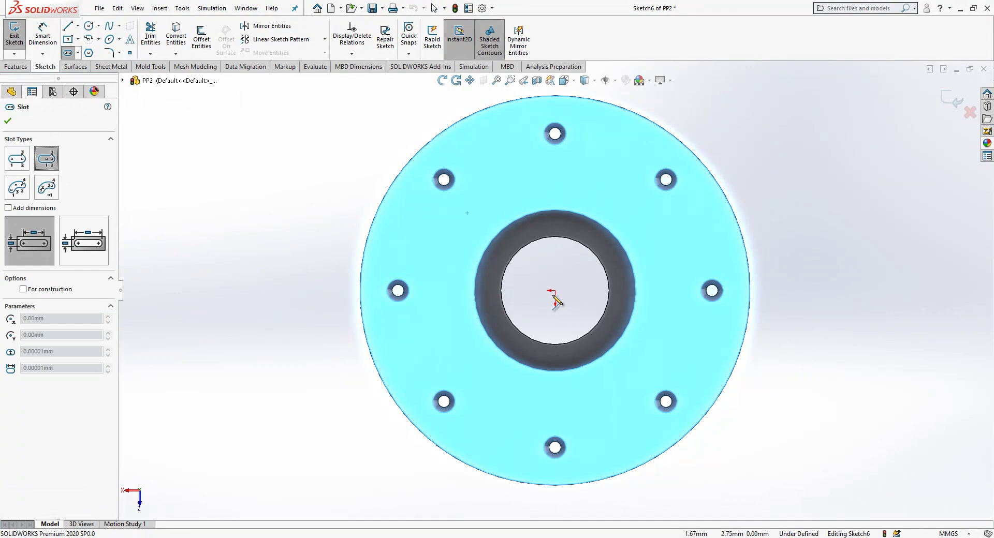
pyautogui.click(554, 291)
pyautogui.click(656, 291)
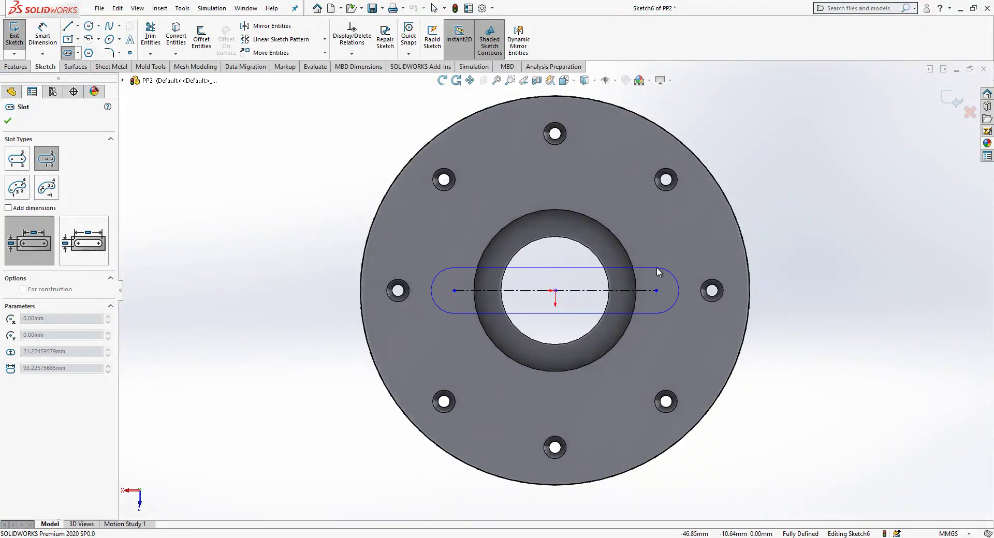
pyautogui.click(562, 268)
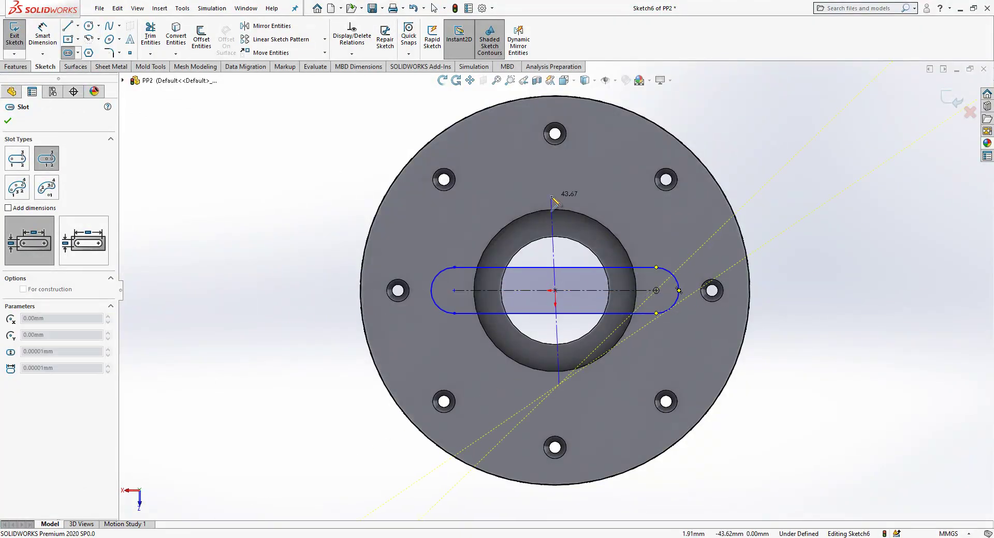
# Step: Sketch a vertical centerpoint straight slot from the origin, about 106 mm between arc centres and 21 mm wide
pyautogui.click(554, 291)
pyautogui.click(554, 176)
pyautogui.click(578, 199)
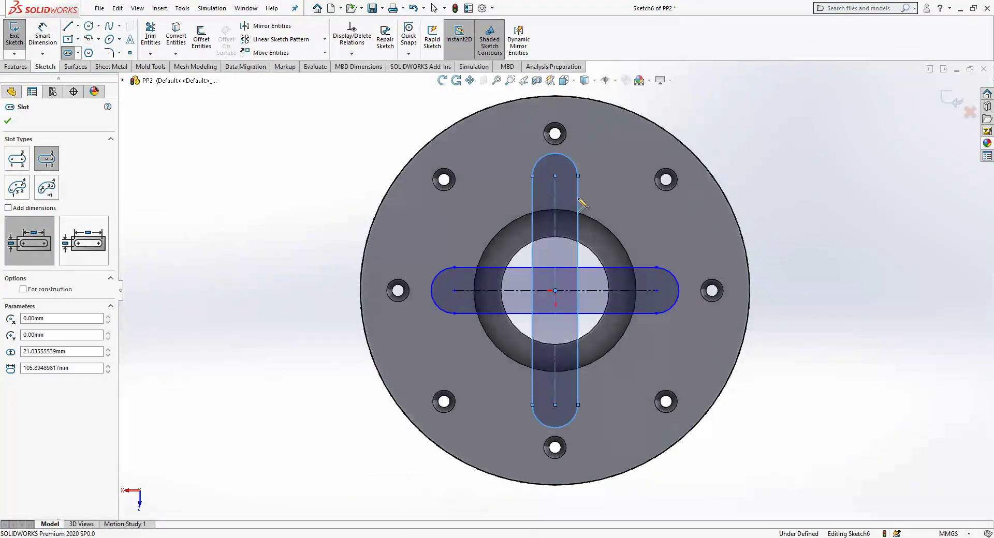
pyautogui.press('Escape')
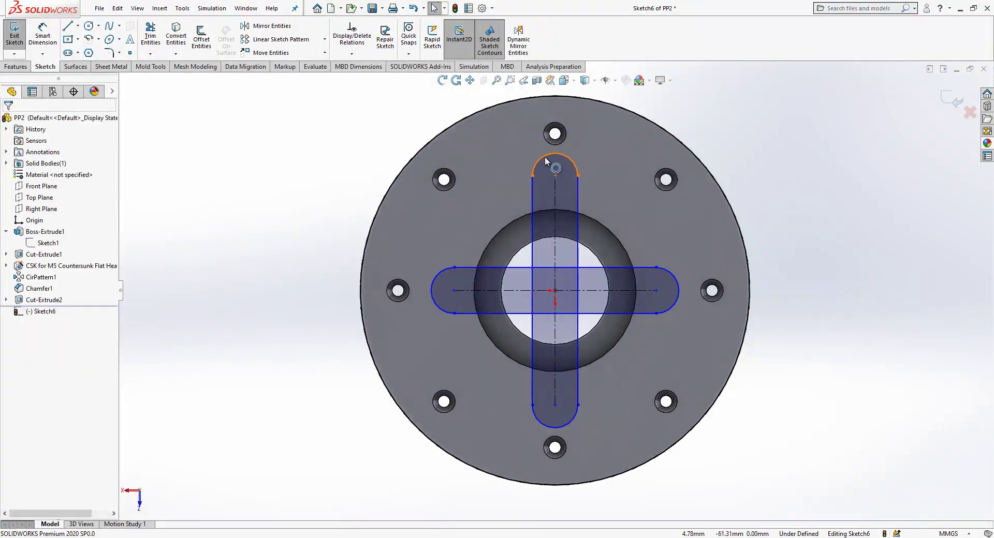
# Step: Add an Equal Slots relation between the horizontal and vertical slots
pyautogui.click(477, 214)
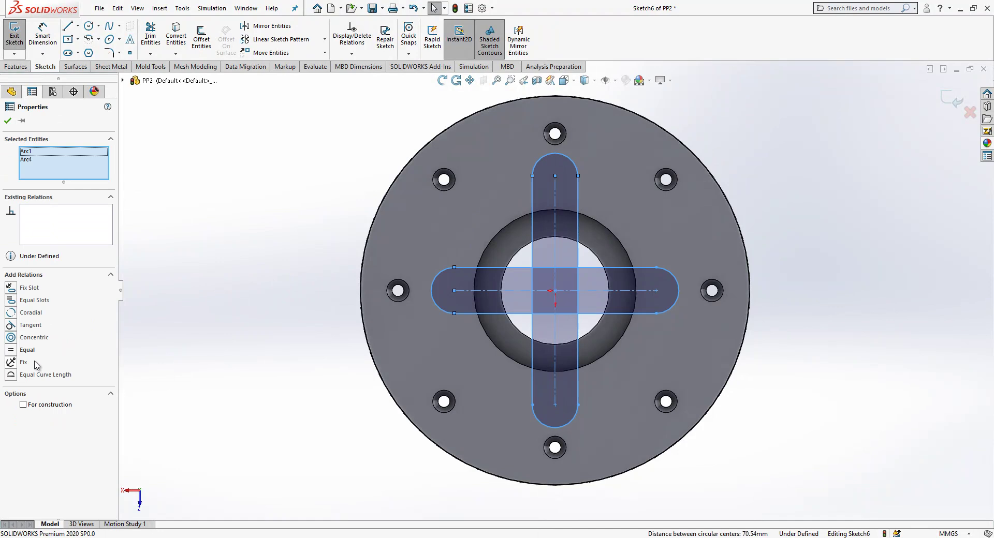
pyautogui.click(34, 300)
pyautogui.press('Escape')
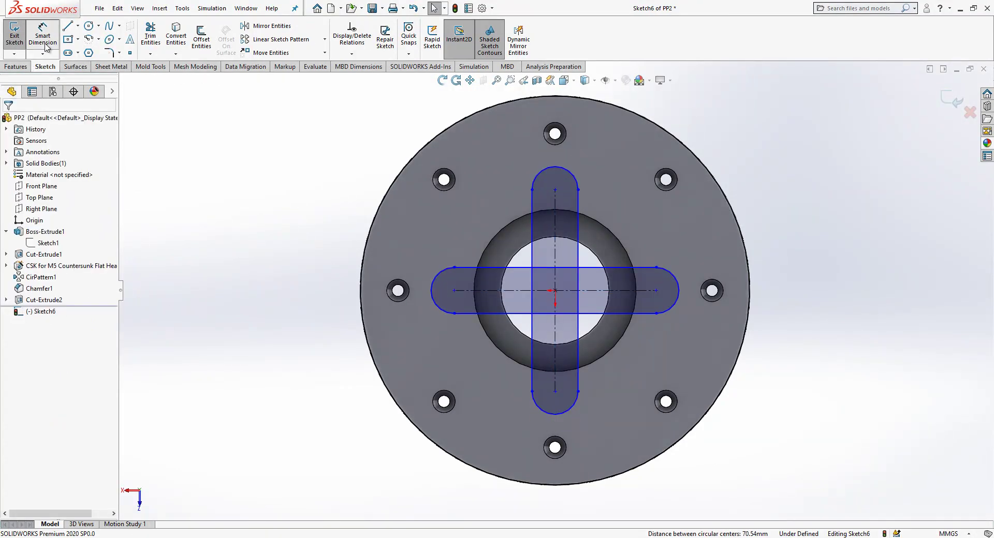
# Step: Dimension the horizontal slot's width at 6 mm
pyautogui.click(476, 312)
pyautogui.click(456, 267)
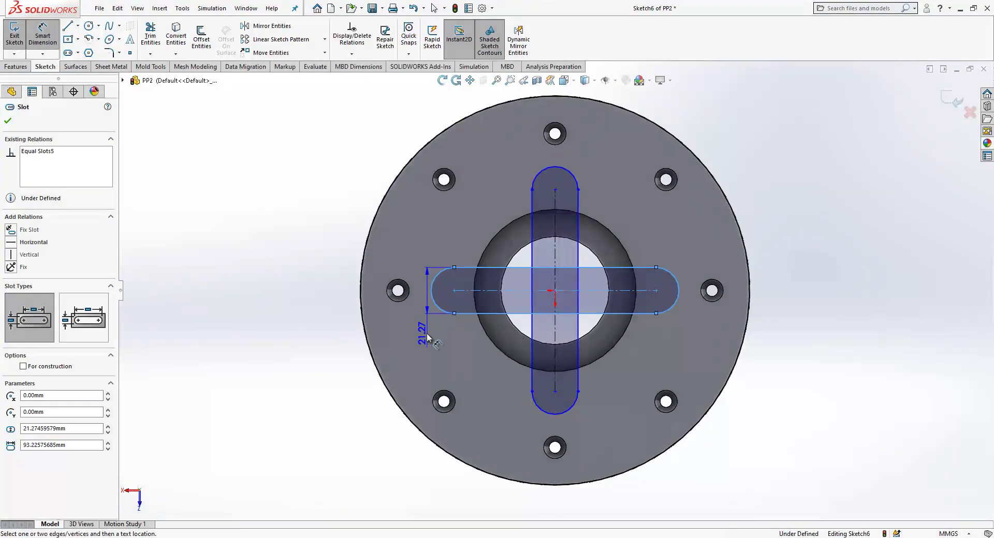
pyautogui.click(413, 337)
pyautogui.write('6')
pyautogui.press('Return')
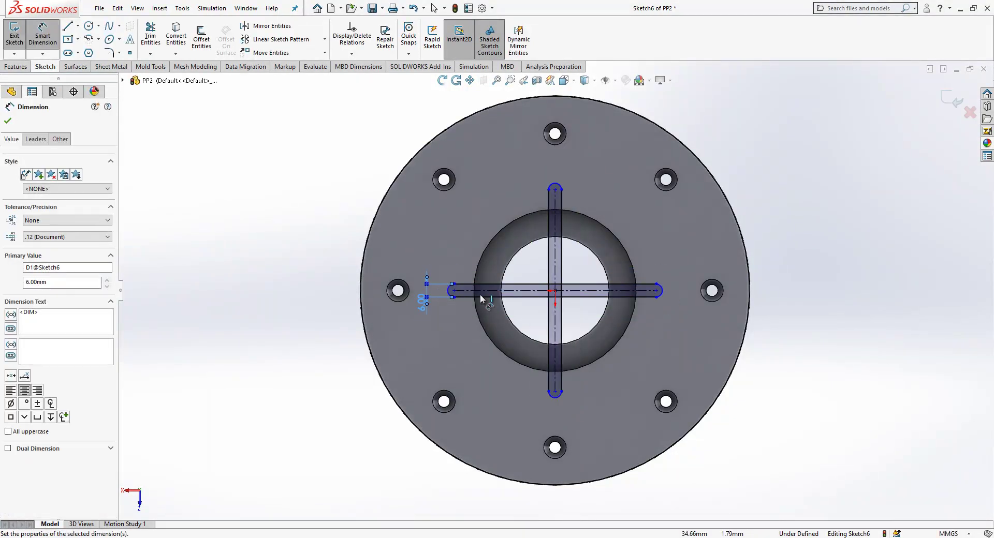
# Step: Dimension the horizontal slot's distance between arc centres, set it to 120 mm, and exit the sketch
pyautogui.click(461, 245)
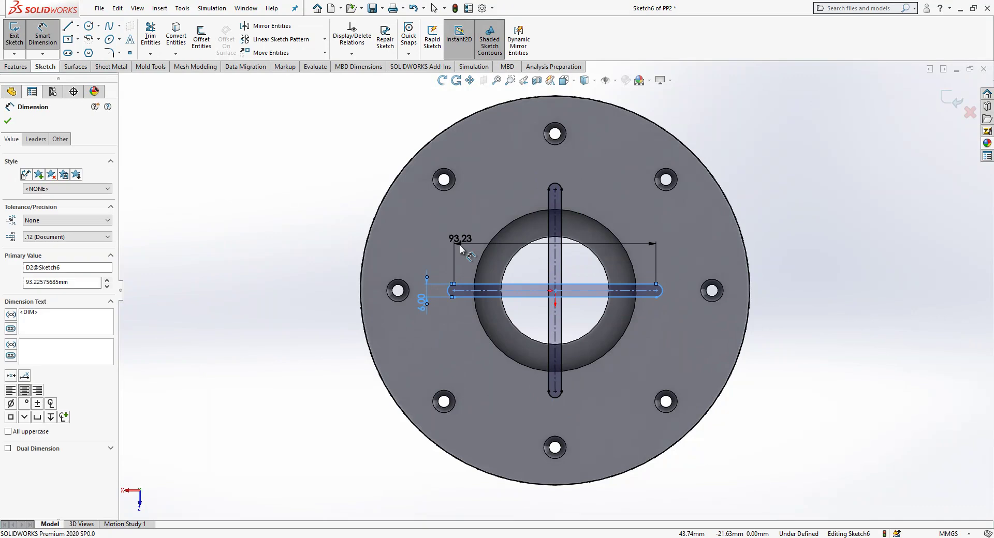
pyautogui.press('Return')
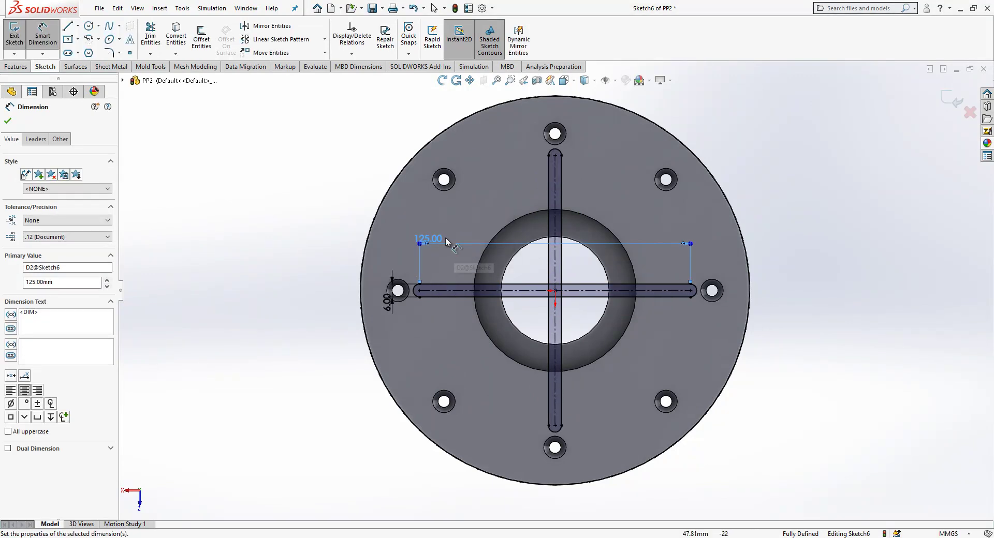
pyautogui.press('Escape')
pyautogui.click(436, 239)
pyautogui.click(435, 238)
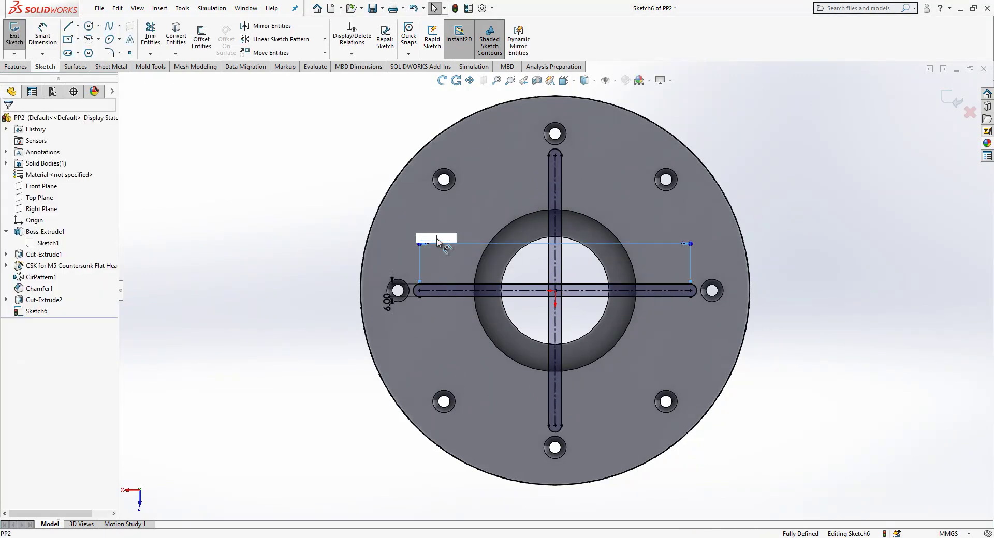
pyautogui.press('Return')
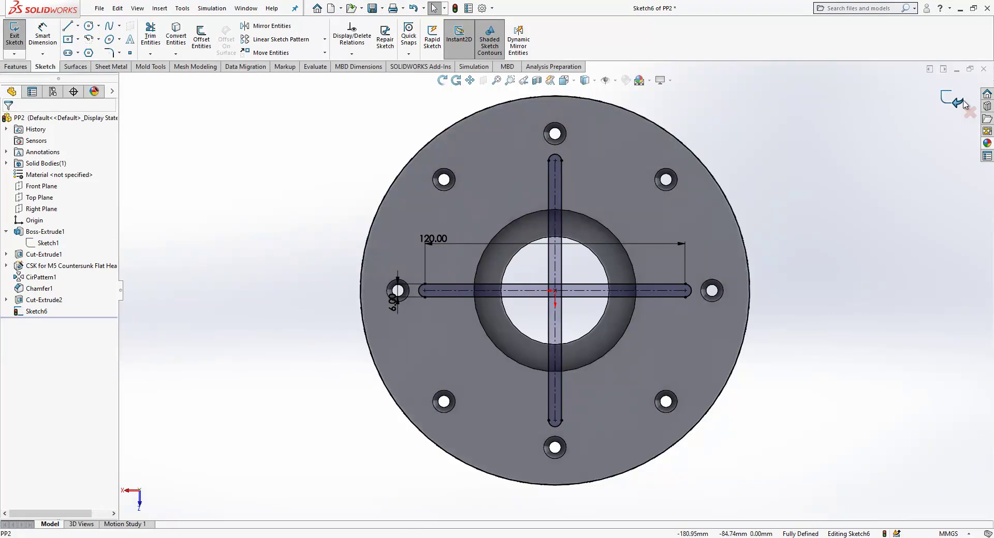
pyautogui.click(956, 102)
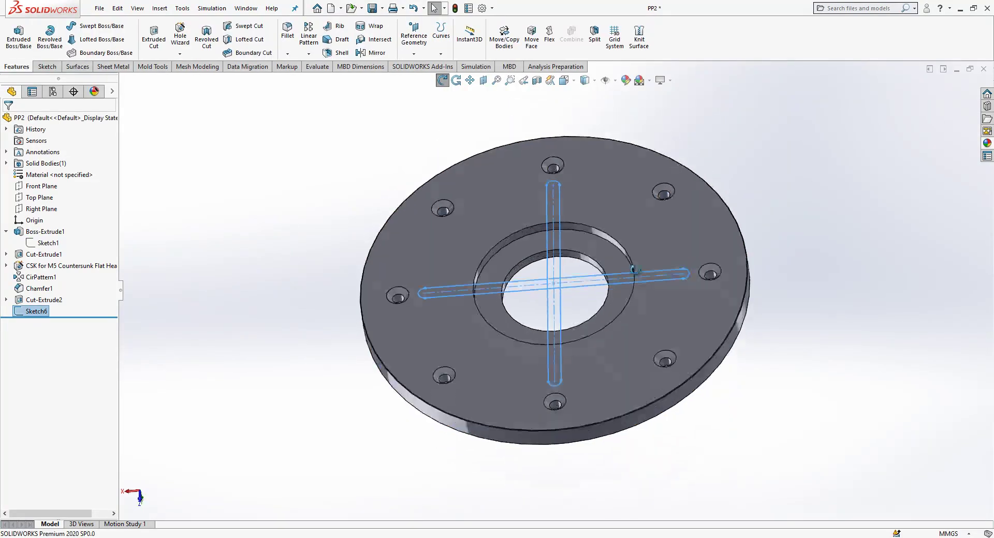
# Step: Cut-extrude both crossed slot contours blind to 5 mm, removing the whole-sketch entry from the selected contours
pyautogui.moveTo(678, 253); pyautogui.dragTo(667, 252, button='middle')
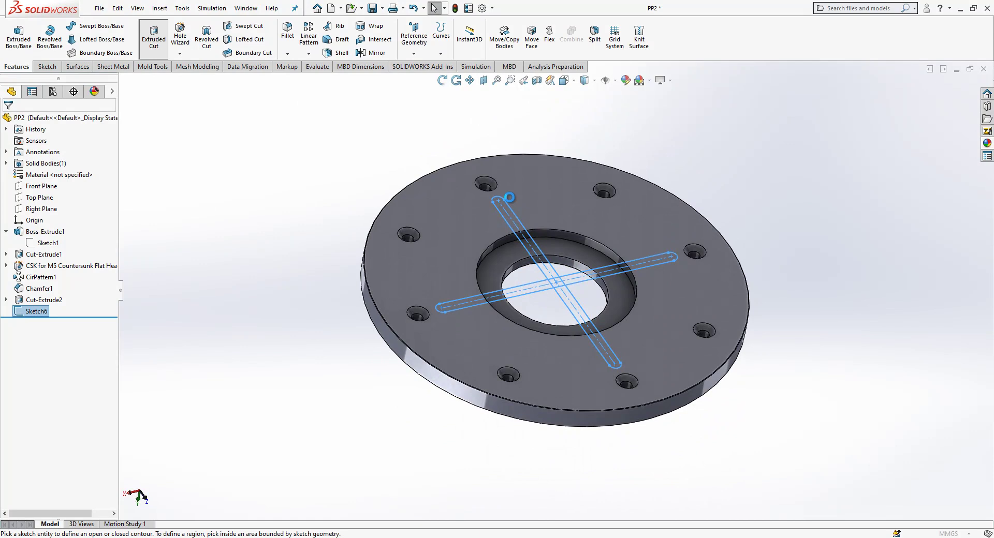
pyautogui.click(154, 32)
pyautogui.click(531, 248)
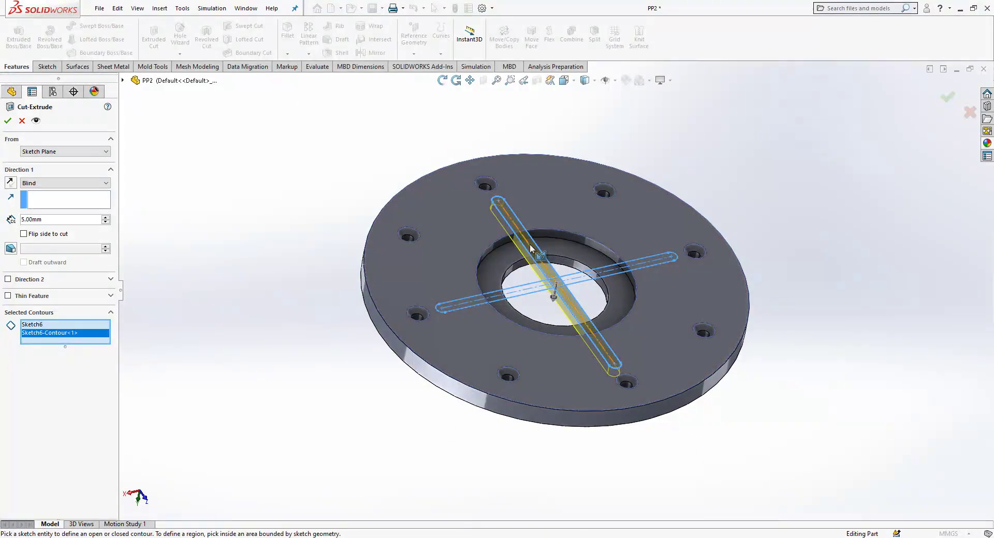
pyautogui.click(535, 296)
pyautogui.click(50, 325)
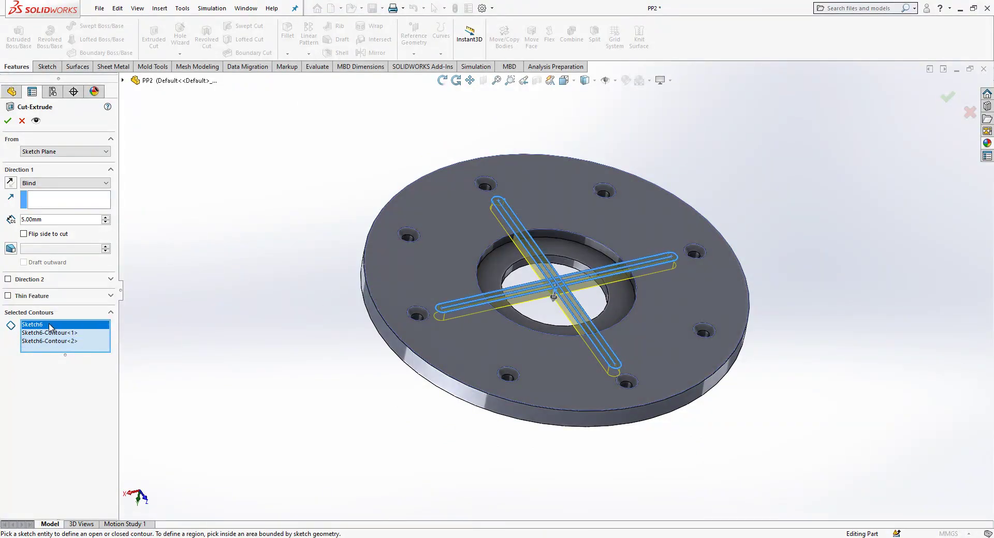
pyautogui.rightClick(51, 325)
pyautogui.click(69, 339)
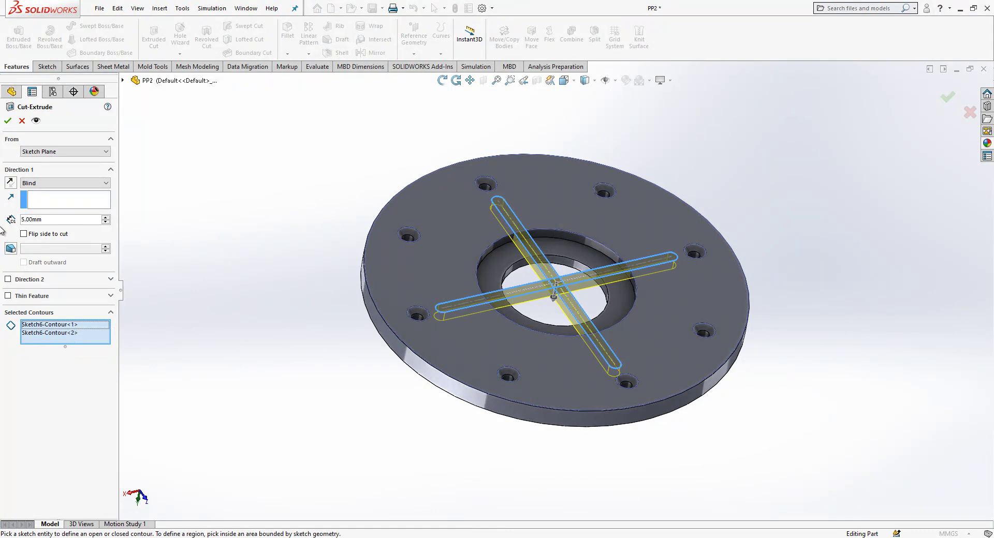
pyautogui.click(8, 121)
# Step: Start a 0.5 mm × 45° chamfer on the central hole's inner face, two recess rim arcs and one slot's top edge
pyautogui.moveTo(518, 311); pyautogui.dragTo(595, 289, button='middle')
pyautogui.scroll(-2, 585, 280)
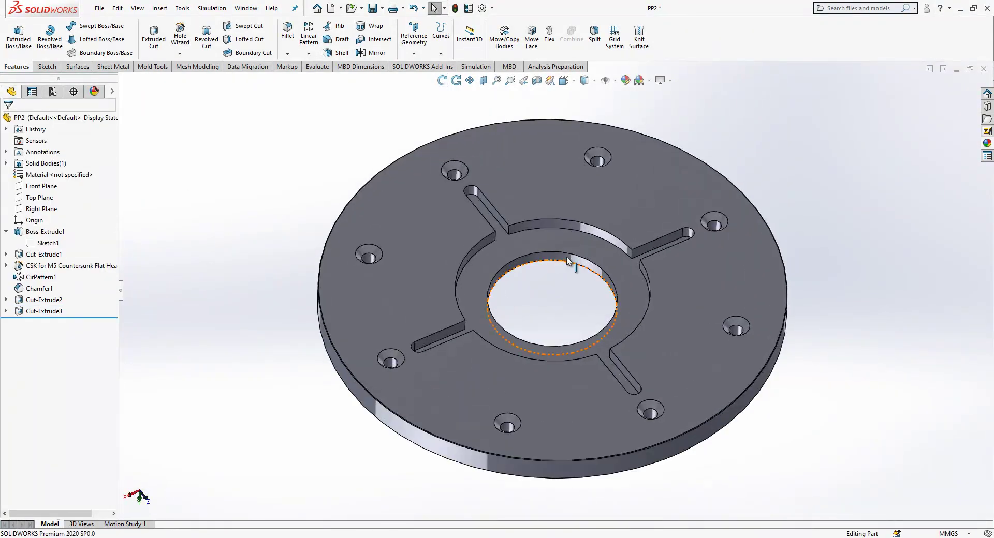
pyautogui.press('Escape')
pyautogui.click(288, 54)
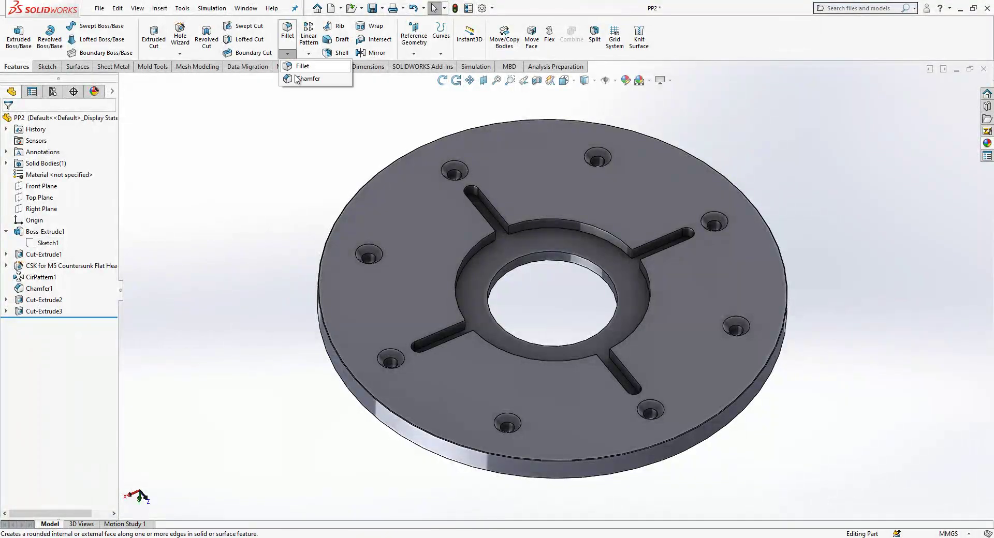
pyautogui.click(308, 78)
pyautogui.click(562, 263)
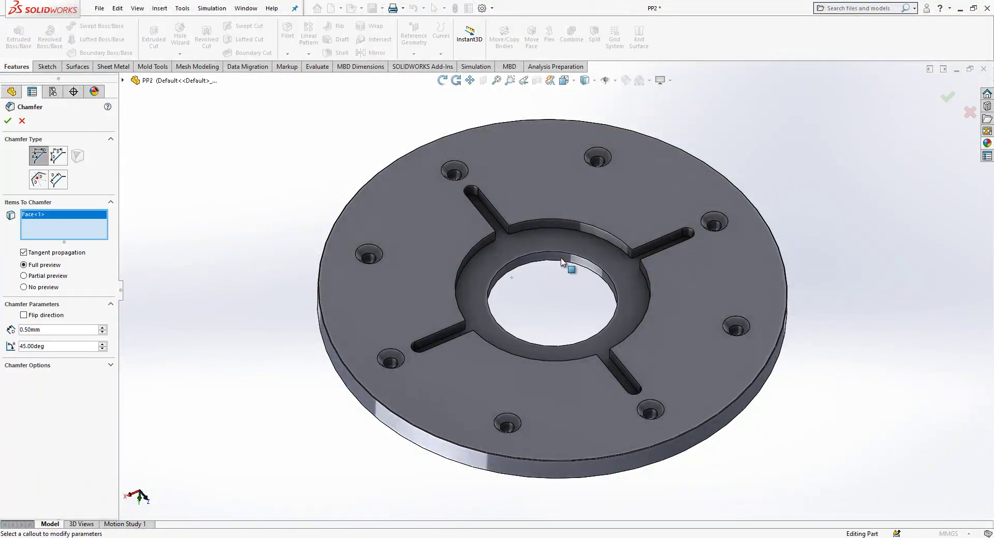
pyautogui.click(563, 220)
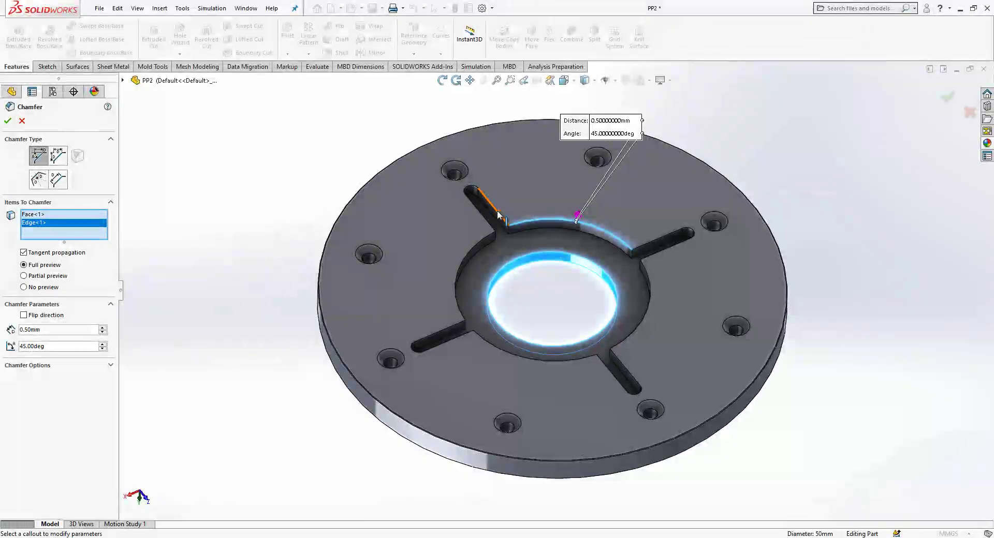
pyautogui.click(493, 226)
pyautogui.click(489, 237)
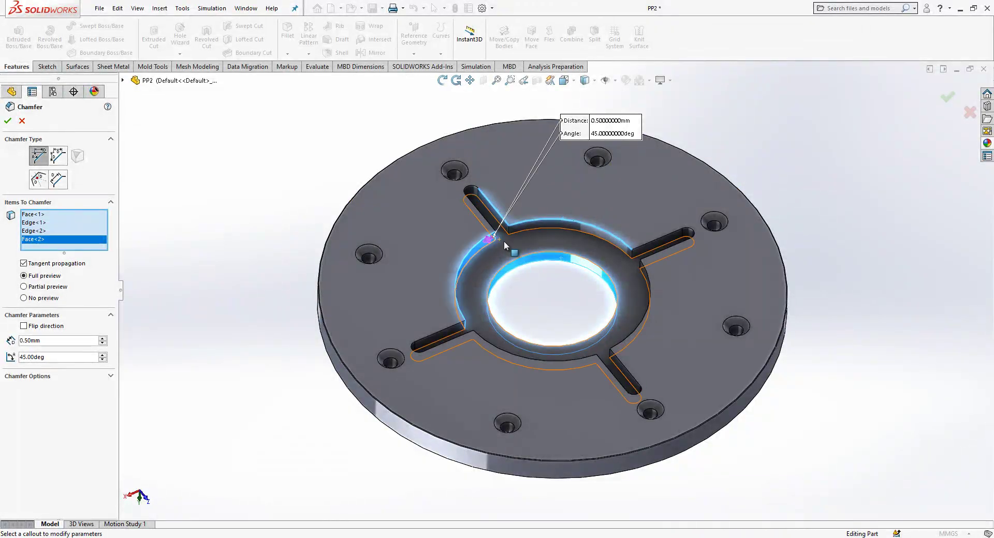
pyautogui.click(473, 252)
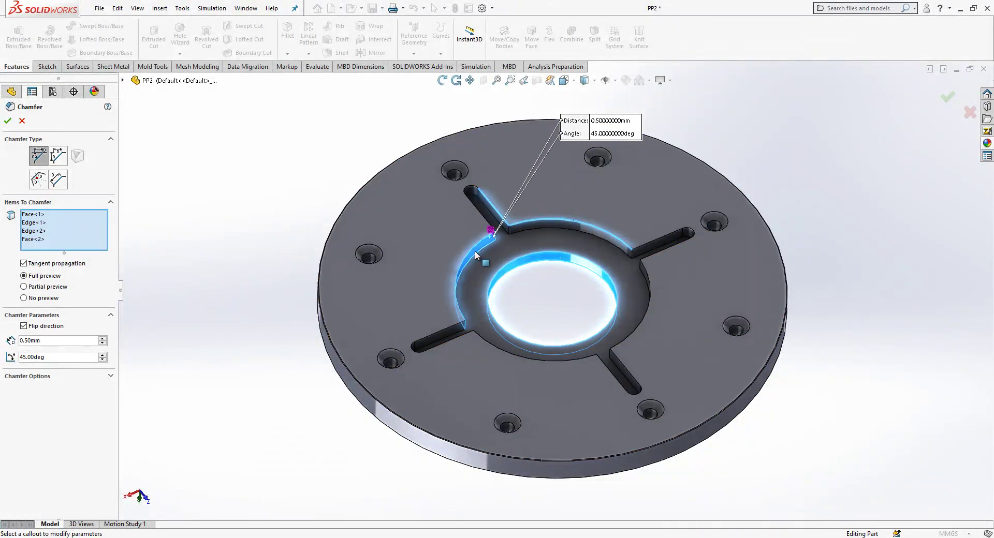
pyautogui.click(475, 250)
pyautogui.click(476, 246)
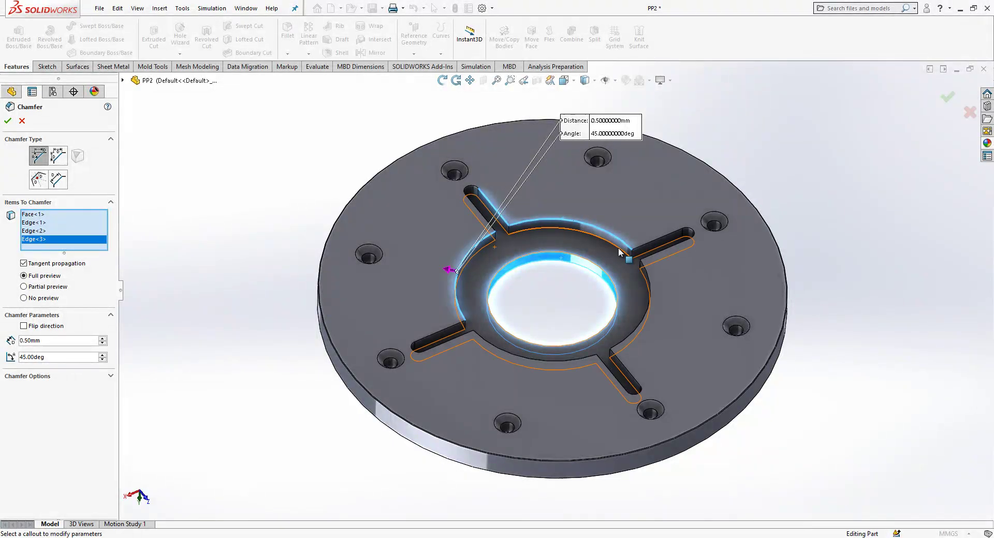
# Step: Add the remaining two recess rim arcs and the top edges of the other three slot arms to the chamfer
pyautogui.click(634, 321)
pyautogui.click(611, 369)
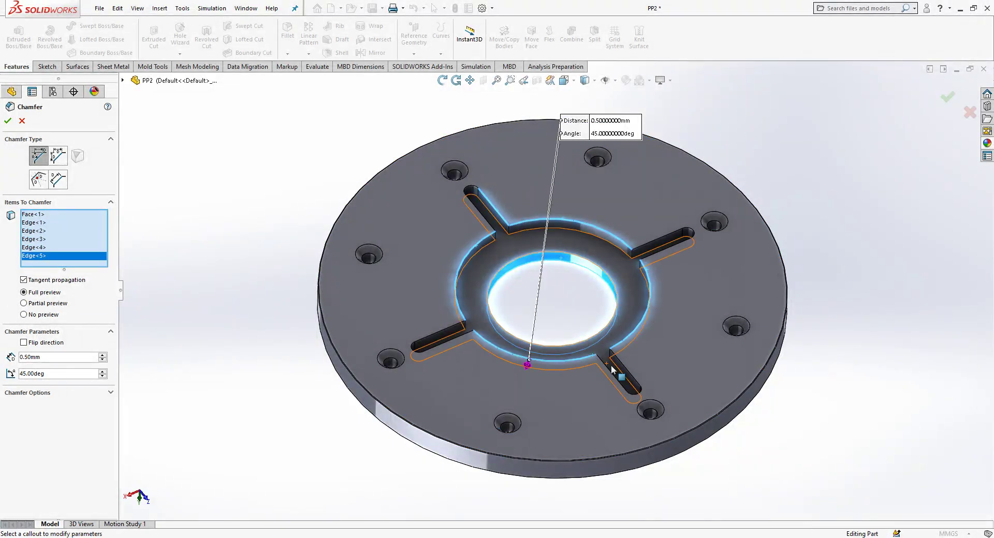
pyautogui.click(611, 368)
pyautogui.click(439, 346)
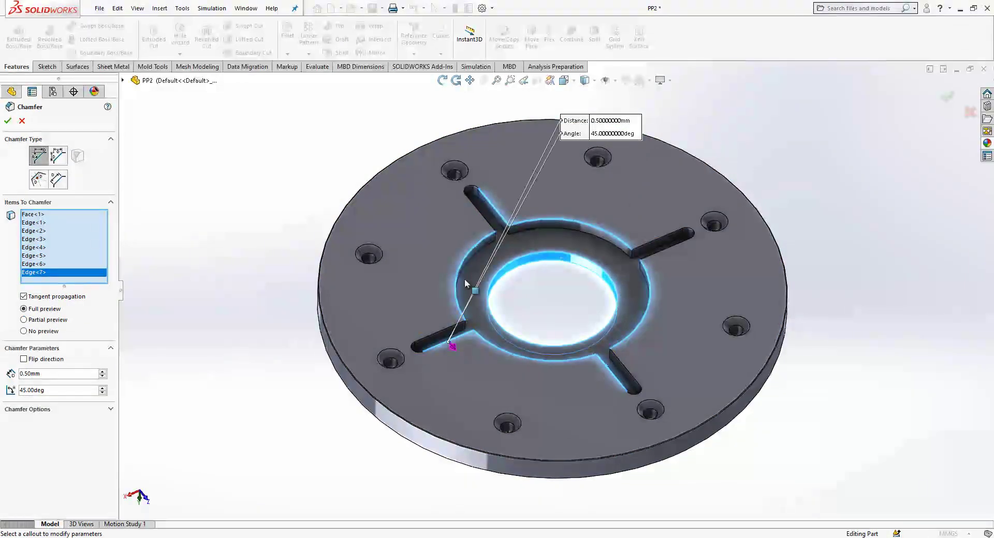
pyautogui.click(663, 243)
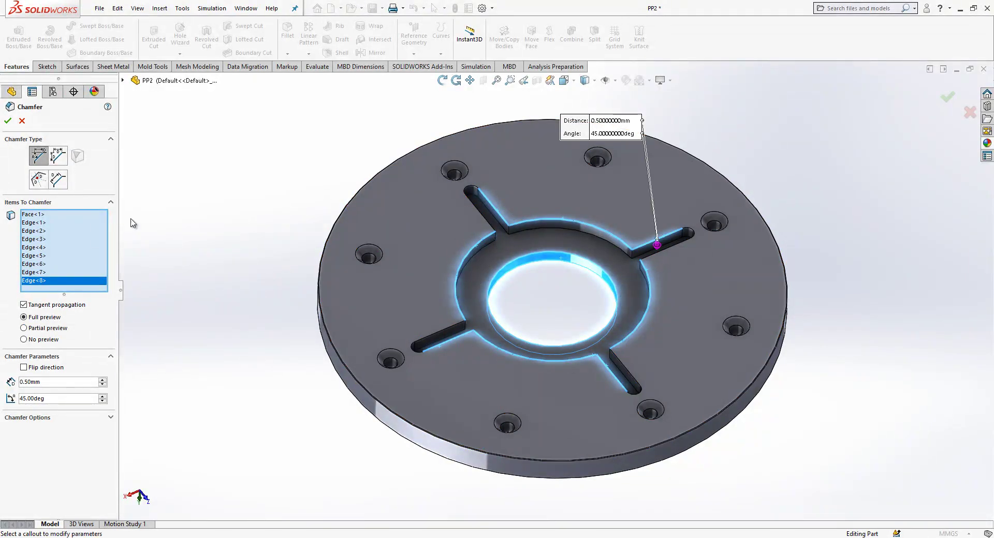
# Step: Replace the central hole's inner face with its upper edge in the 0.5 mm × 45° chamfer selection
pyautogui.click(8, 120)
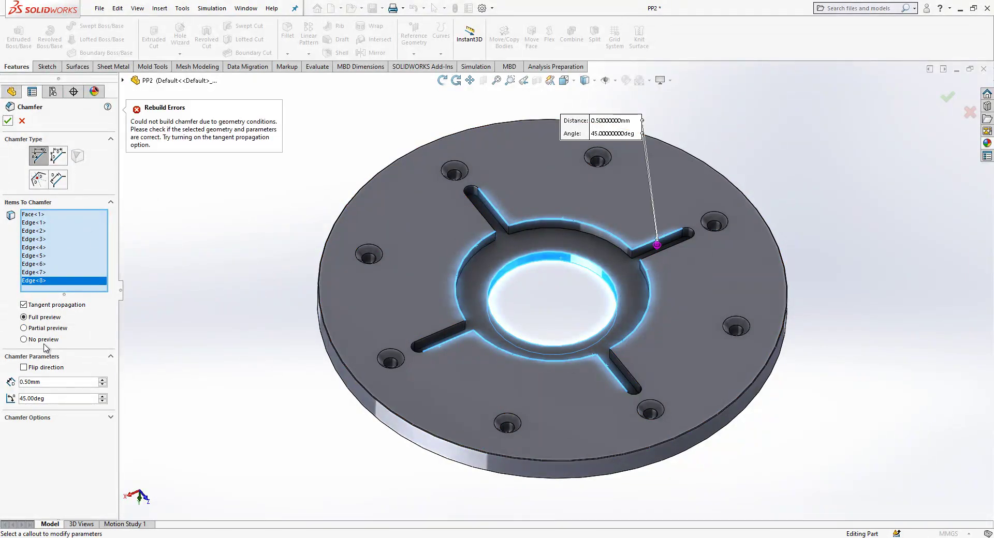
pyautogui.click(55, 383)
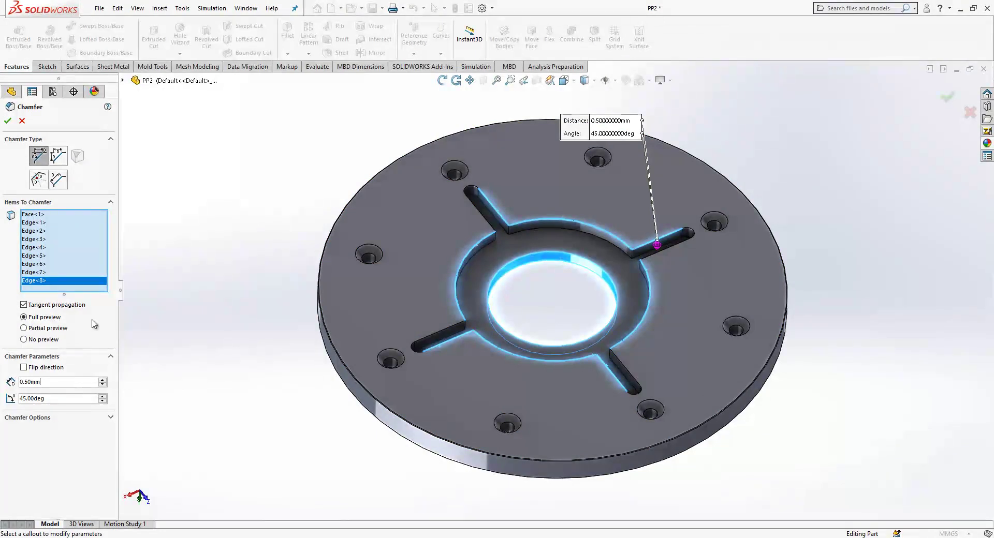
pyautogui.click(42, 215)
pyautogui.rightClick(43, 215)
pyautogui.click(54, 222)
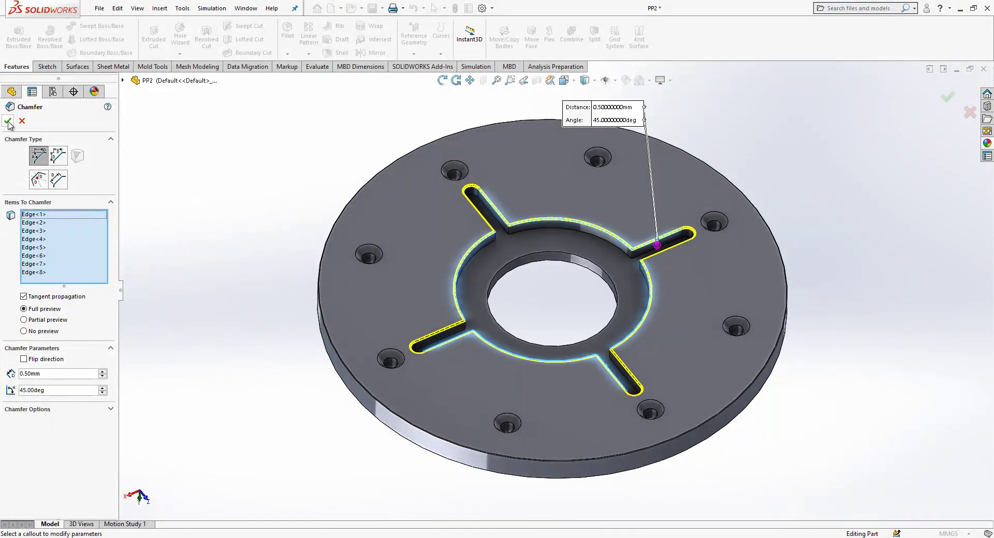
pyautogui.click(516, 263)
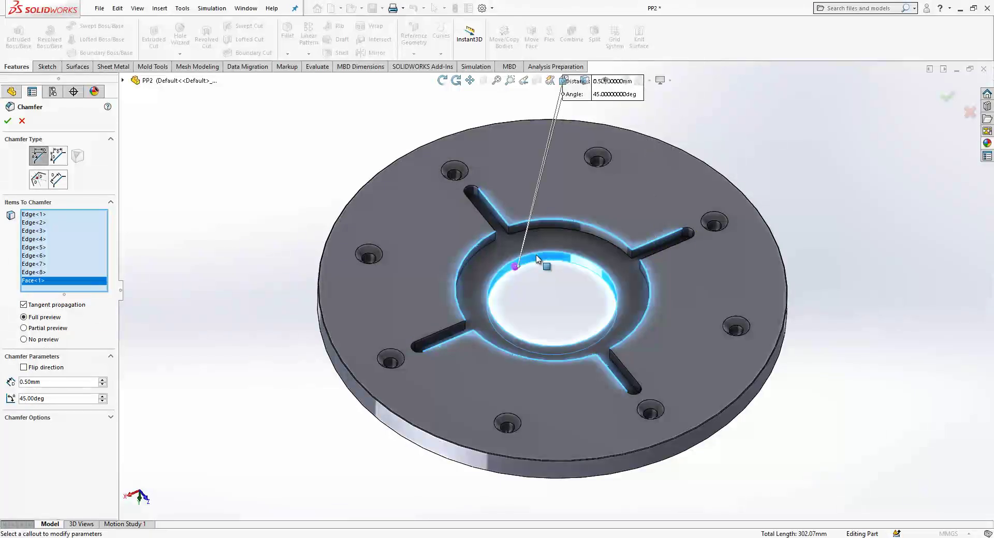
pyautogui.click(538, 260)
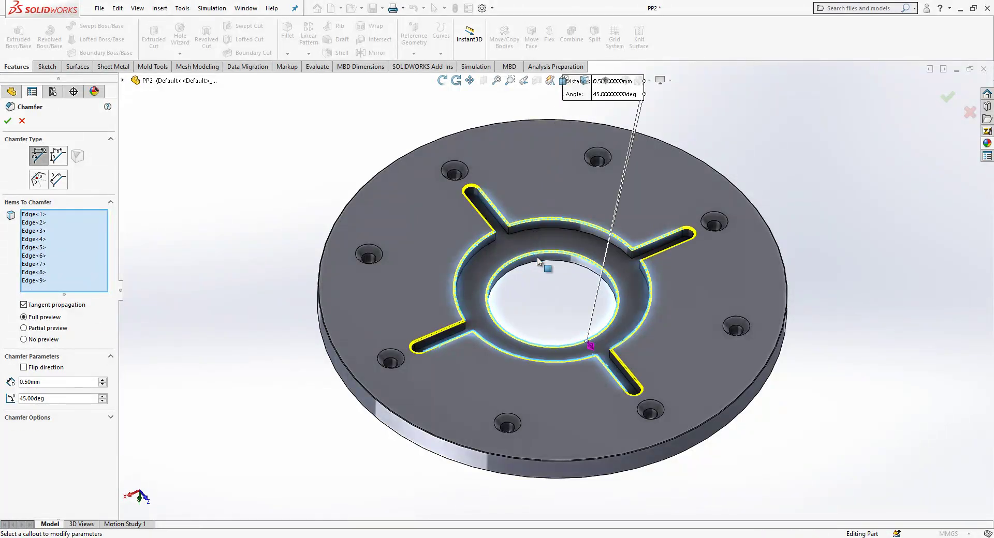
# Step: Finish the chamfer and set up a DIN M5 bottoming tapped hole with the Hole Wizard, 12.40 mm deep with 10 mm thread
pyautogui.moveTo(539, 295); pyautogui.dragTo(595, 262, button='middle')
pyautogui.scroll(-2, 596, 261)
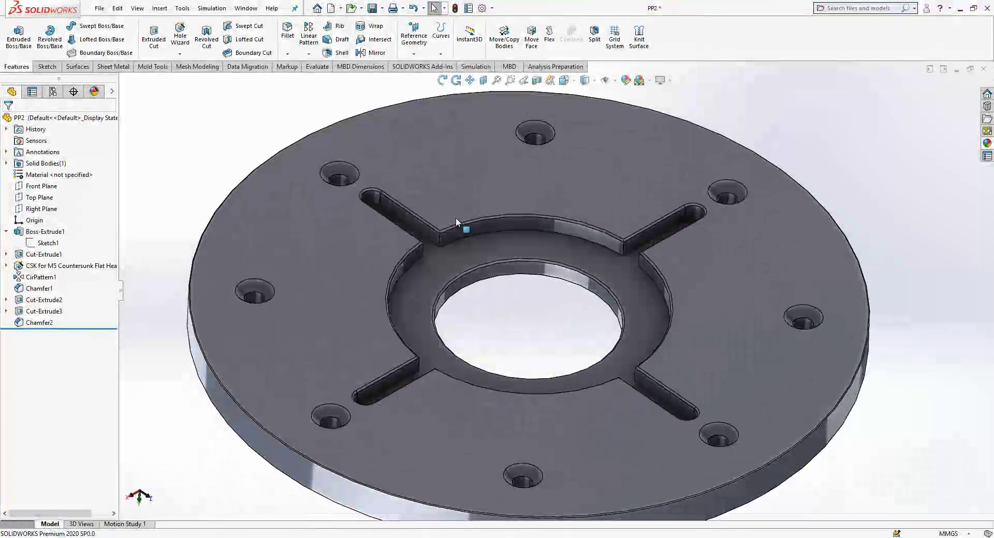
pyautogui.scroll(2, 481, 216)
pyautogui.moveTo(490, 243); pyautogui.dragTo(585, 284, button='middle')
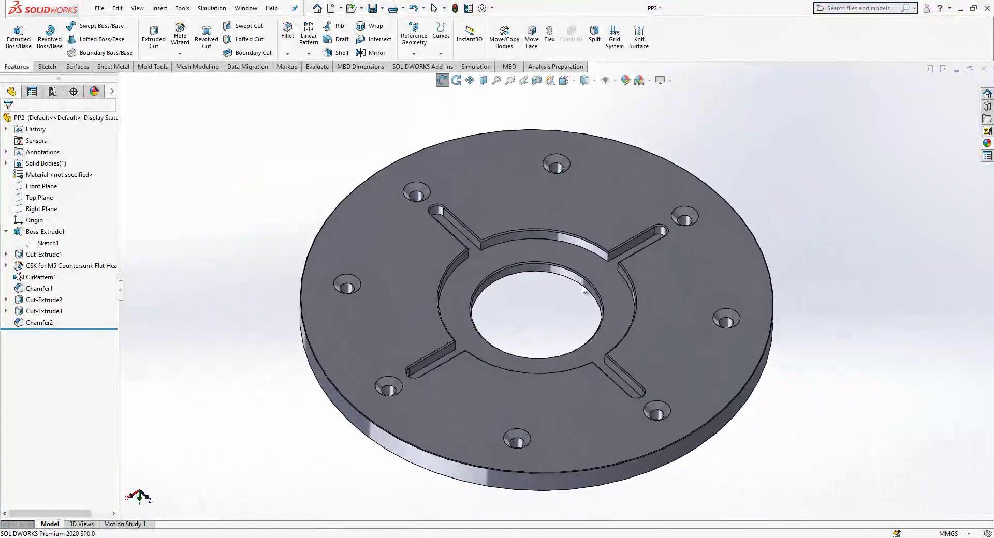
pyautogui.scroll(-1, 608, 274)
pyautogui.click(309, 121)
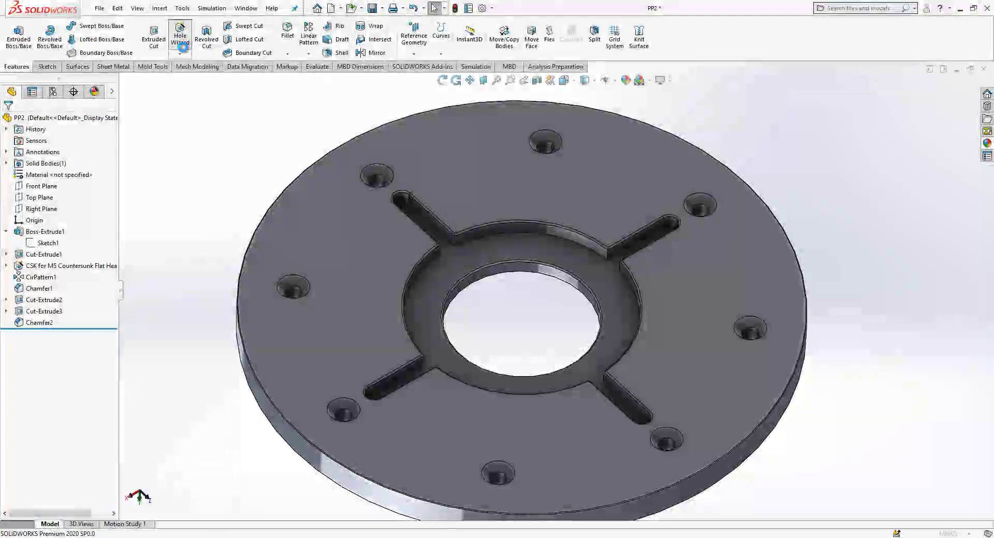
pyautogui.click(25, 261)
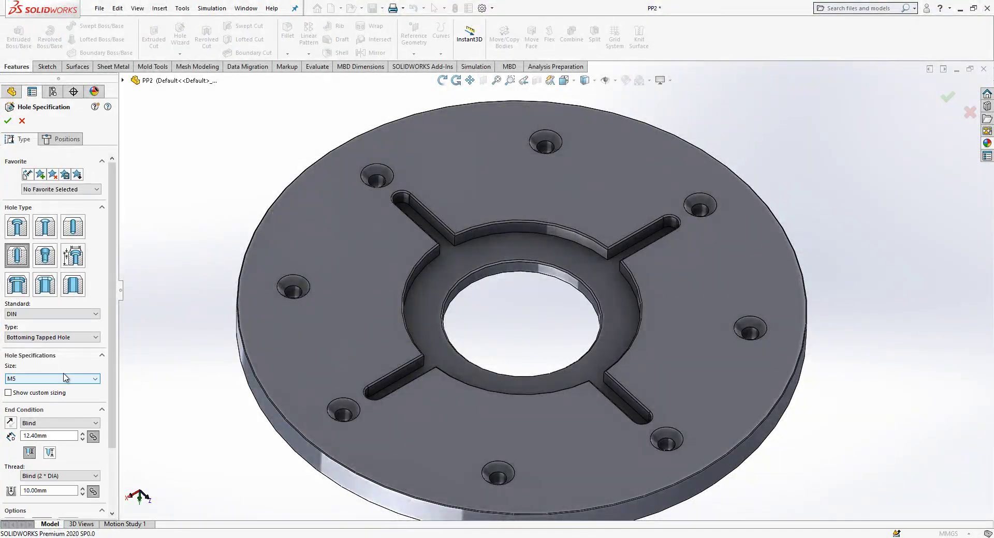
# Step: Position one tapped hole on the recess floor beside the central hole, using a 3D sketch
pyautogui.click(62, 139)
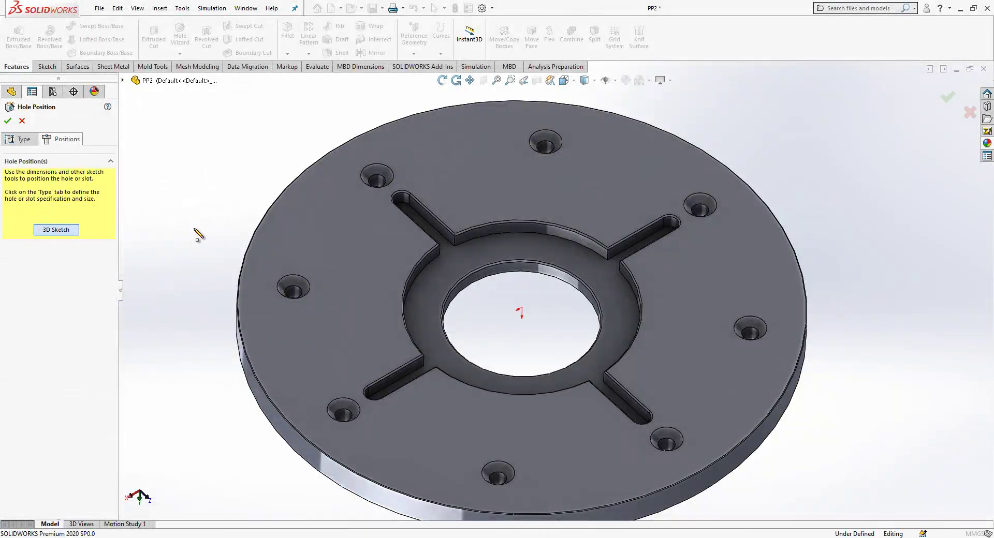
pyautogui.click(455, 266)
pyautogui.moveTo(455, 273); pyautogui.dragTo(448, 329, button='middle')
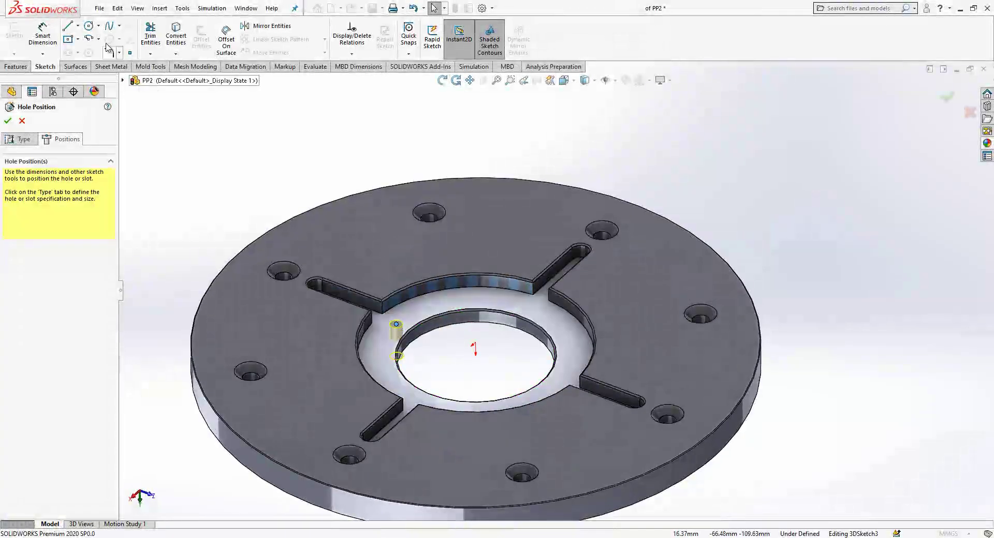
# Step: In the hole's 3D sketch, draw a vertical line about 7 mm down from the origin and connect its end to the hole's centre point
pyautogui.click(67, 27)
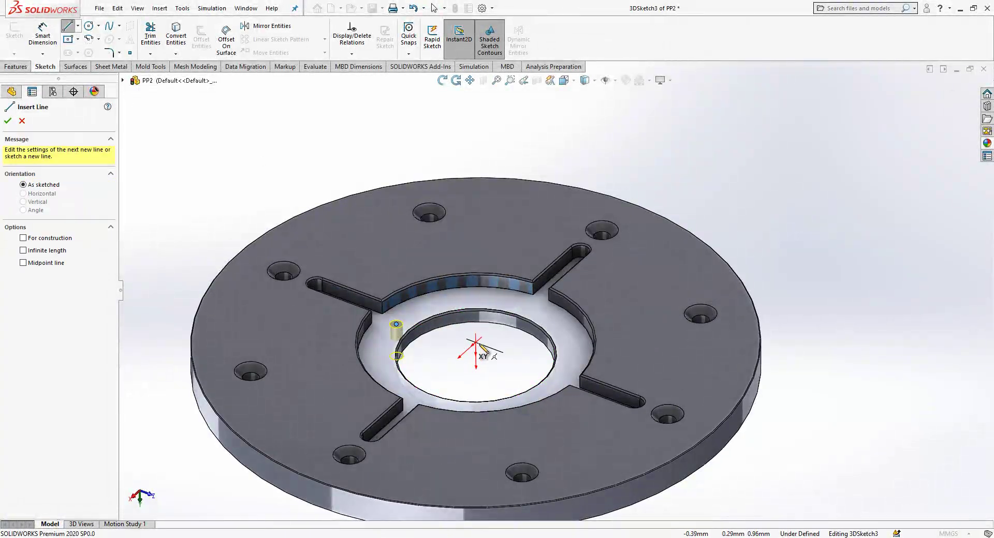
pyautogui.click(476, 343)
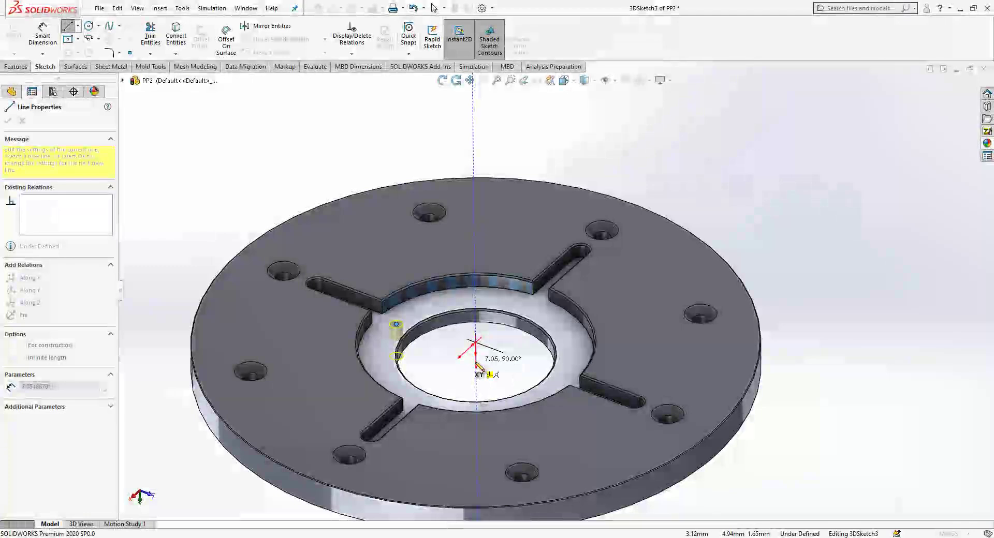
pyautogui.click(475, 361)
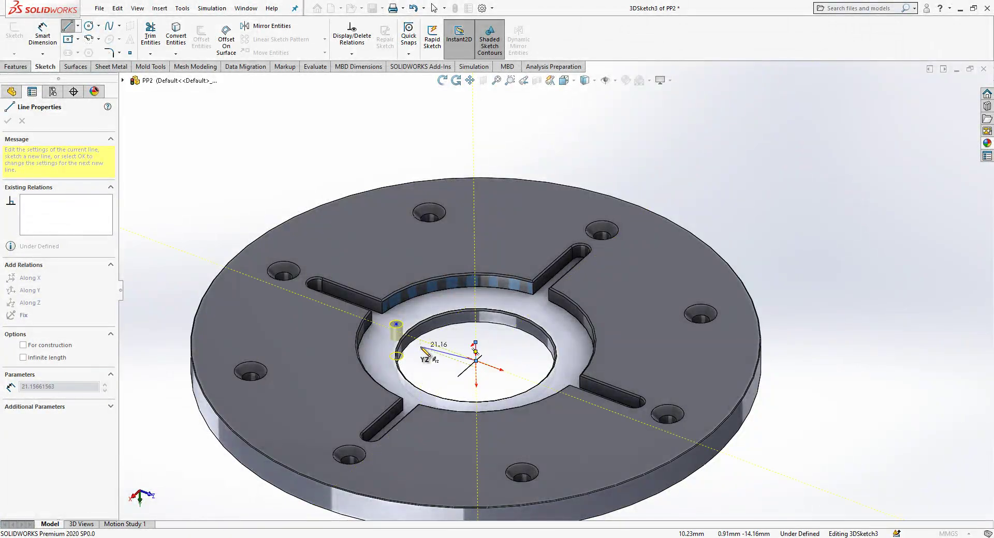
pyautogui.doubleClick(396, 325)
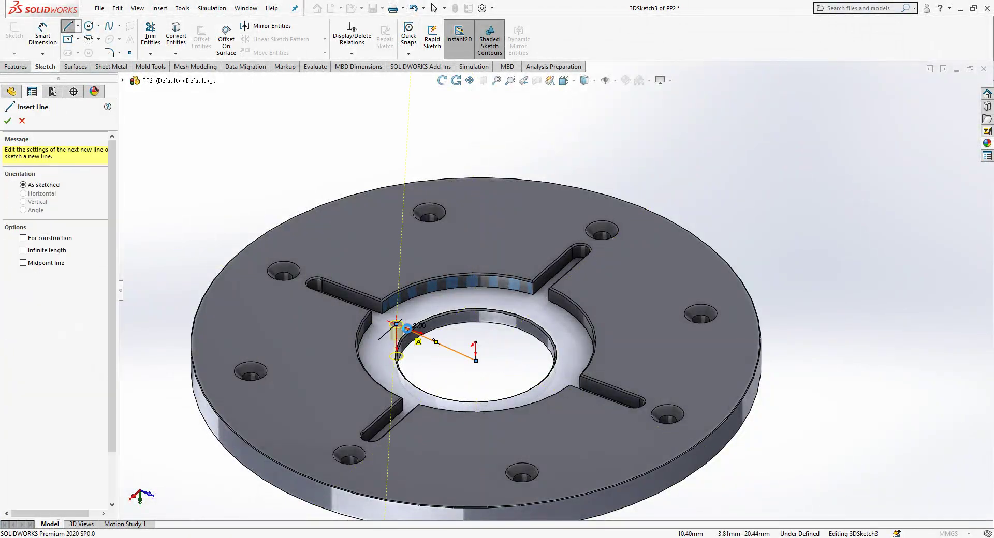
pyautogui.press('Escape')
pyautogui.moveTo(477, 345)
pyautogui.mouseDown(button='middle')
pyautogui.moveTo(528, 337)
pyautogui.moveTo(483, 358)
pyautogui.mouseUp(button='middle')
pyautogui.scroll(-3, 494, 359)
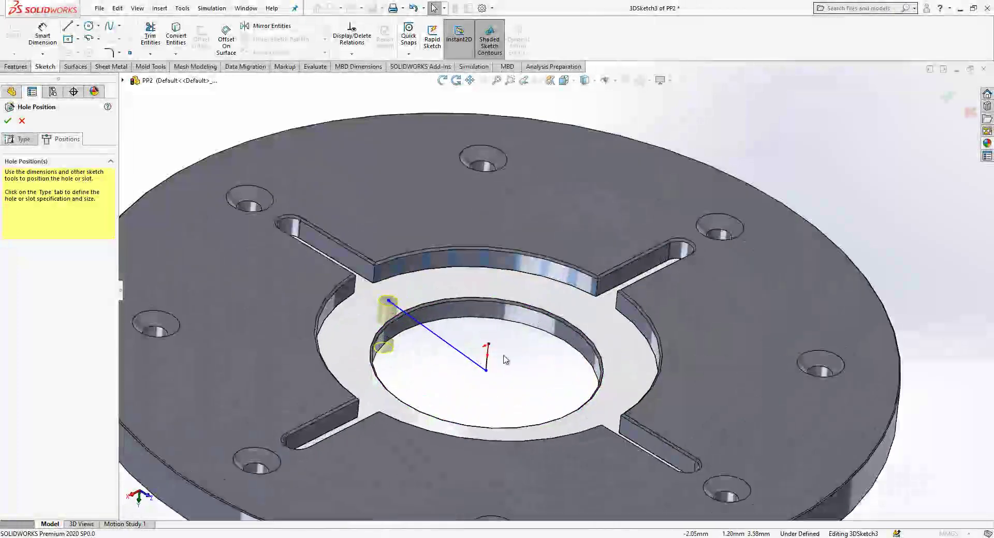
# Step: Make the line from the hole's centre point a construction line and constrain it along the Z axis
pyautogui.moveTo(466, 380); pyautogui.dragTo(468, 379)
pyautogui.click(496, 348)
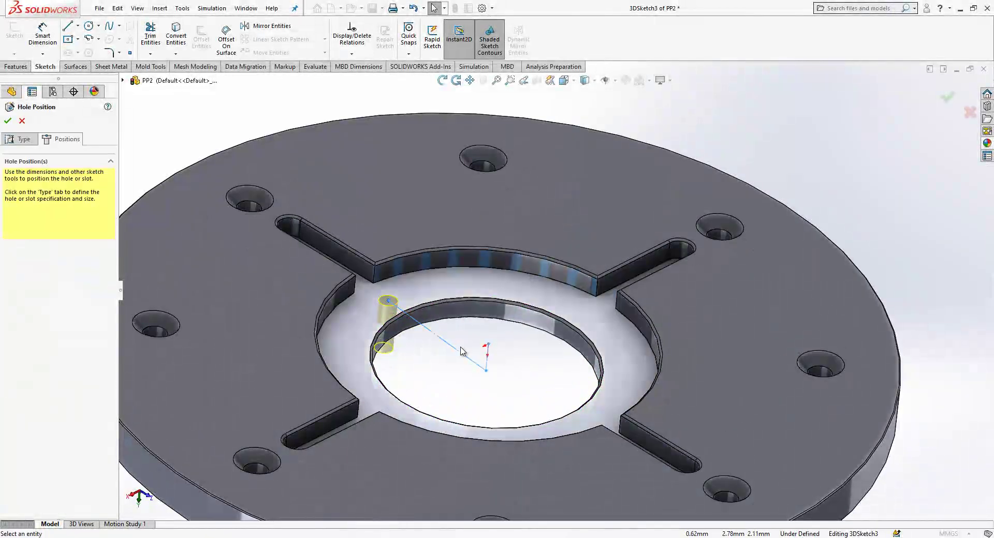
pyautogui.click(460, 352)
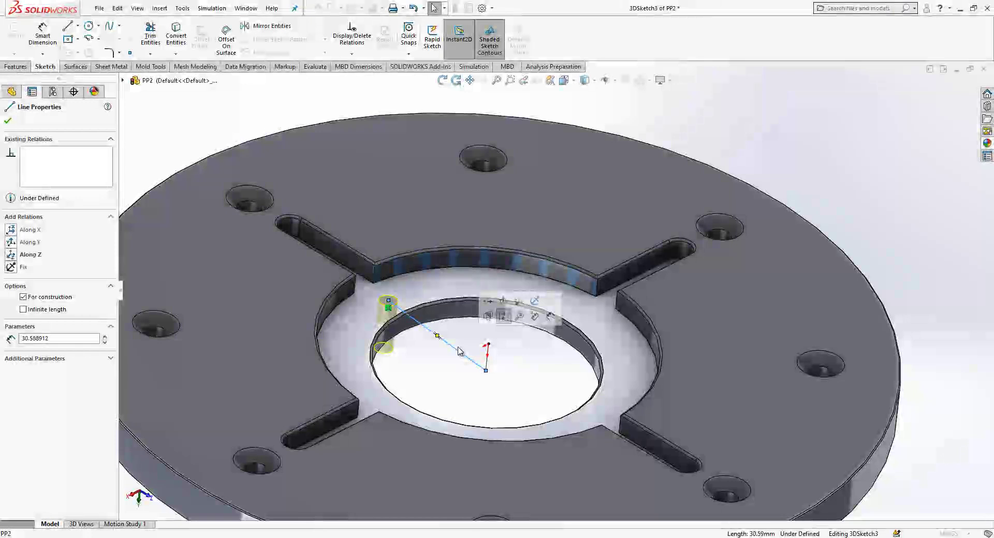
pyautogui.click(517, 302)
pyautogui.click(455, 369)
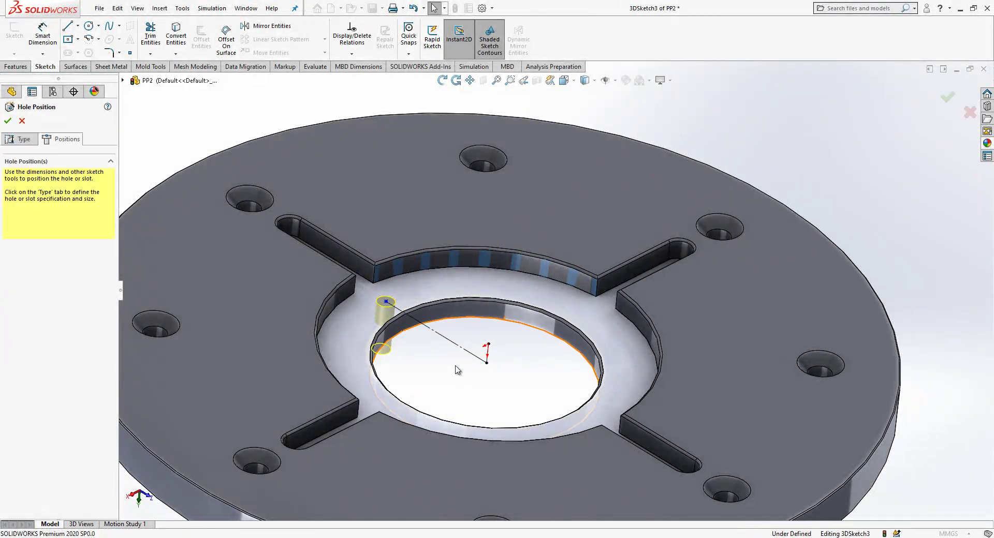
pyautogui.moveTo(455, 370); pyautogui.dragTo(464, 417, button='middle')
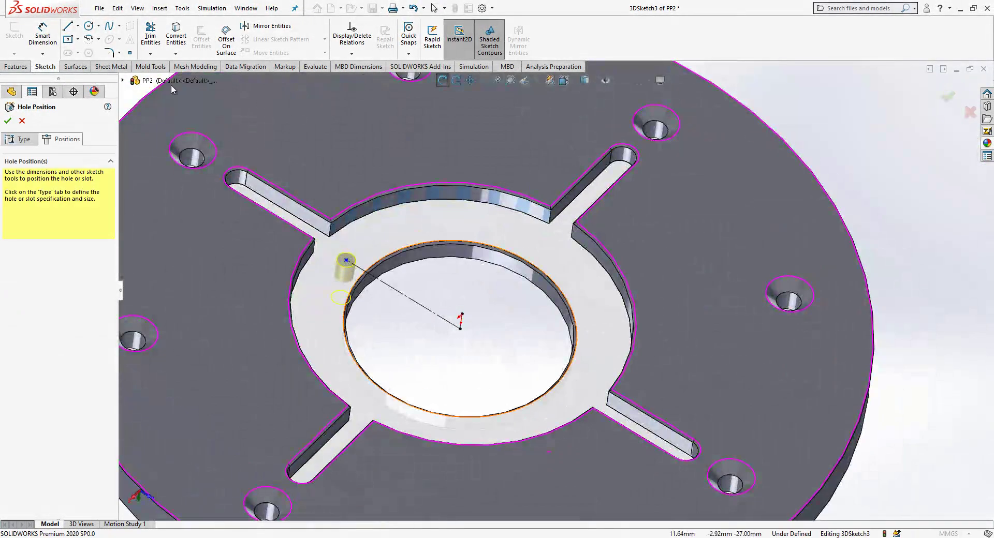
# Step: Dimension the construction line to the tapped hole at 32 mm and finish the hole feature
pyautogui.click(45, 36)
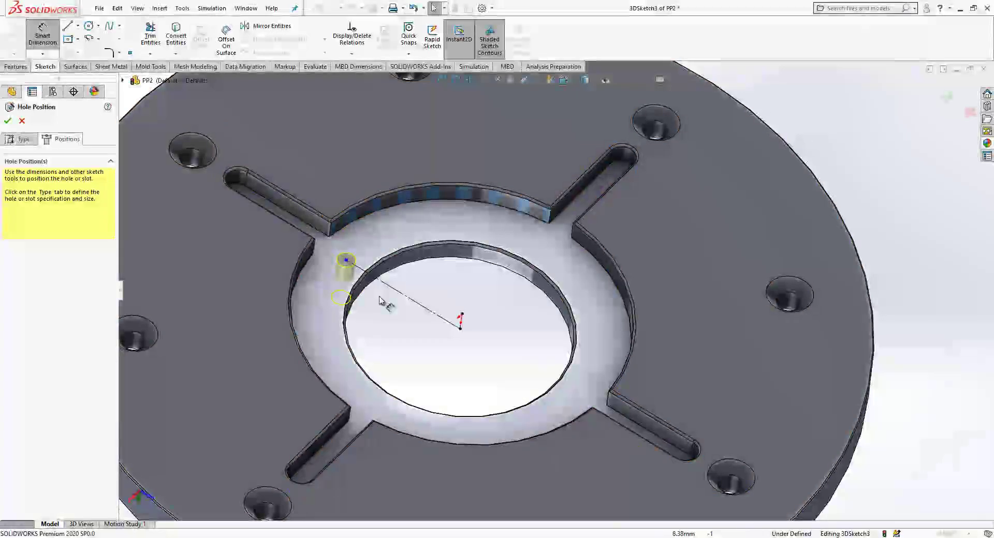
pyautogui.click(406, 299)
pyautogui.click(401, 321)
pyautogui.write('3')
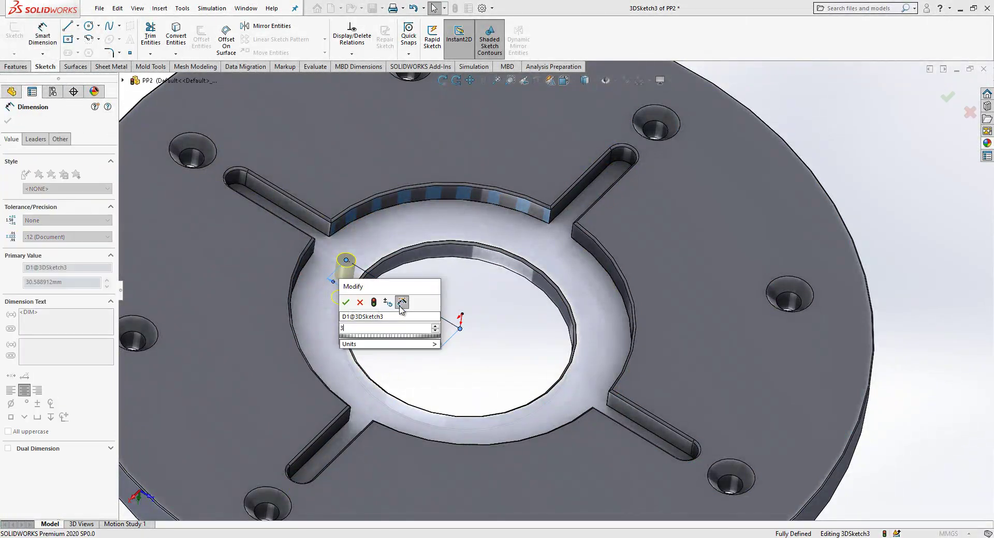
pyautogui.write('2')
pyautogui.press('Return')
pyautogui.press('Escape')
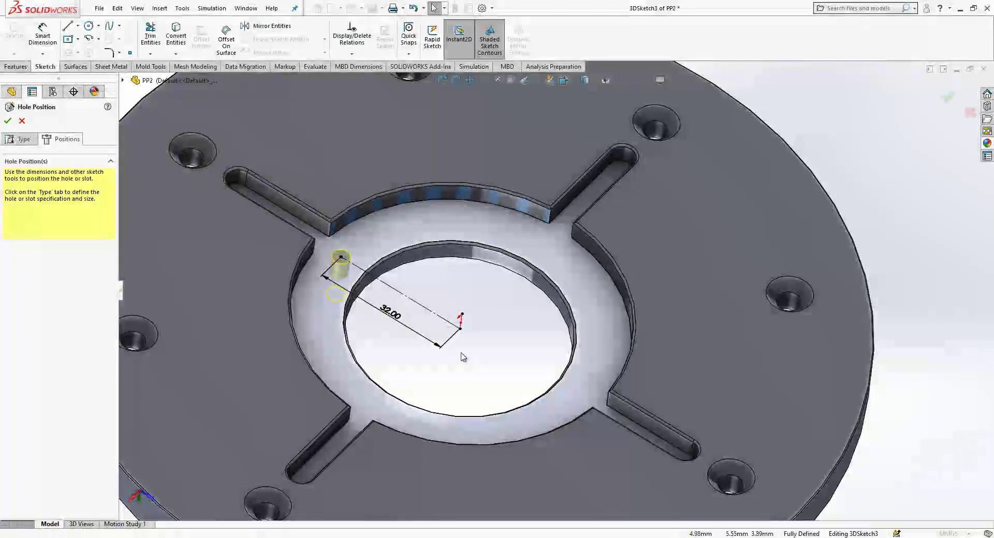
pyautogui.click(947, 98)
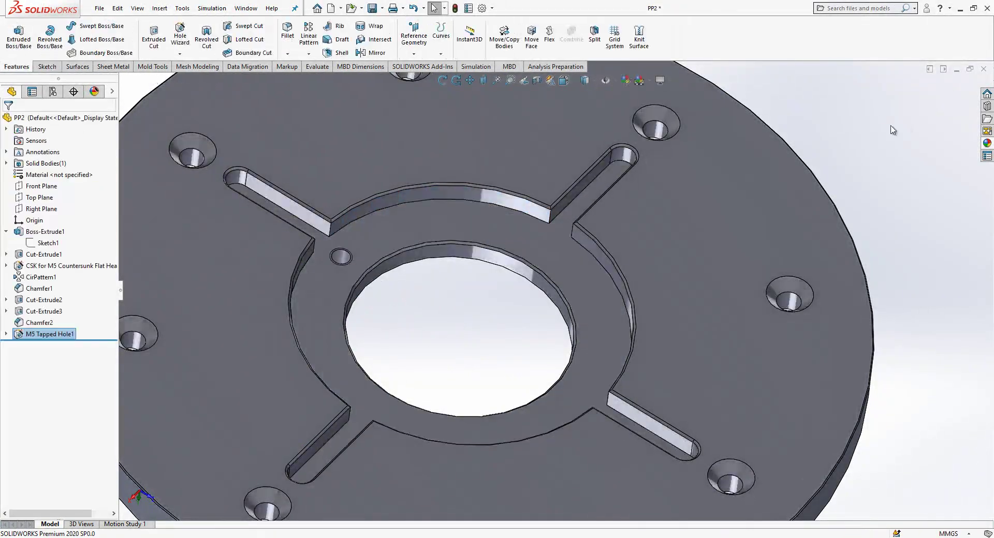
# Step: Create a circular pattern of the M5 tapped hole around the central hole's edge with 4 equally spaced instances over 360°
pyautogui.scroll(5, 694, 244)
pyautogui.click(50, 334)
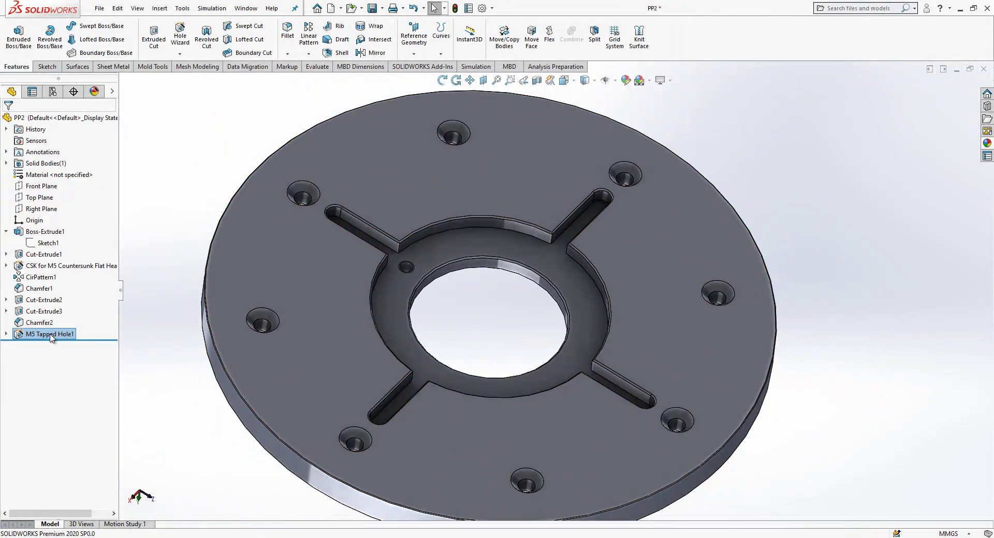
pyautogui.click(309, 53)
pyautogui.click(334, 79)
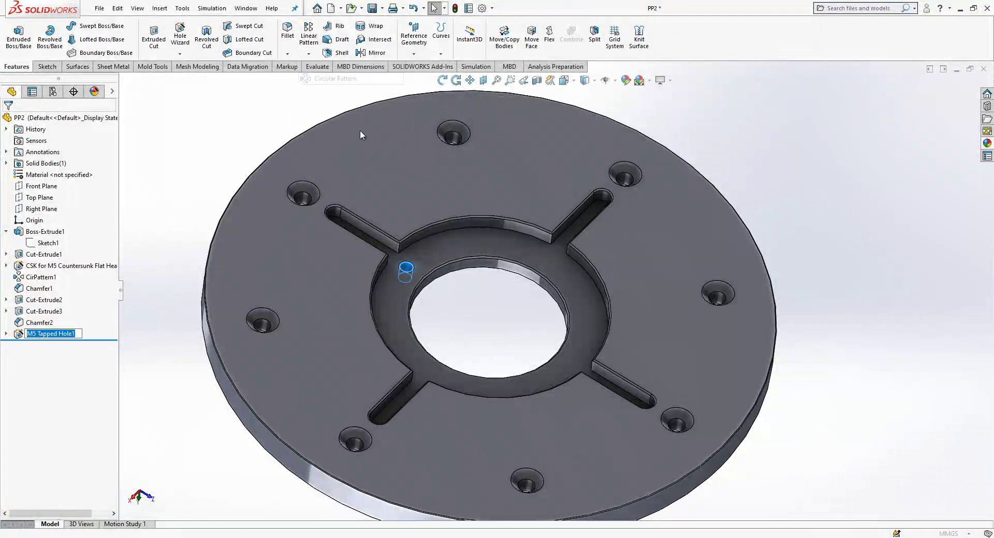
pyautogui.click(460, 258)
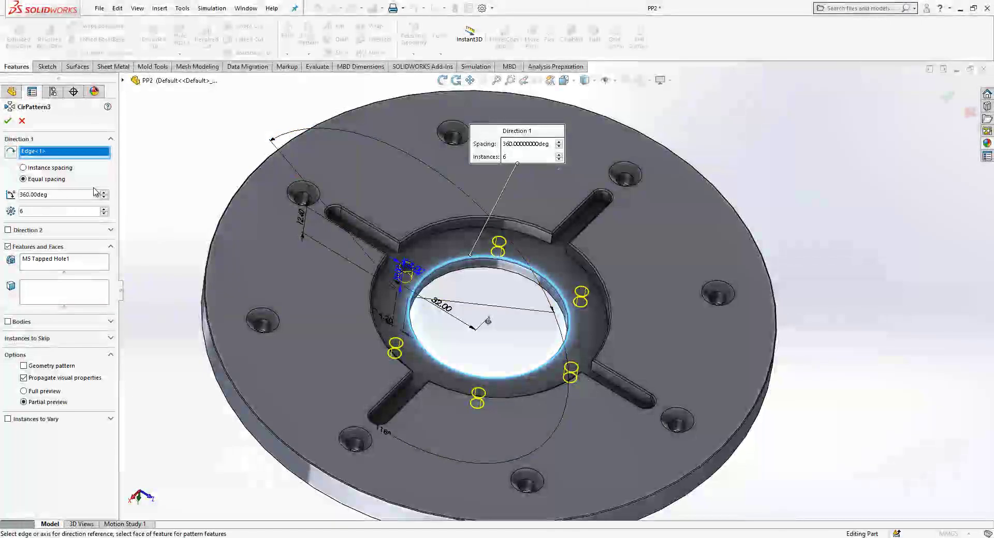
pyautogui.click(105, 209)
pyautogui.click(104, 209)
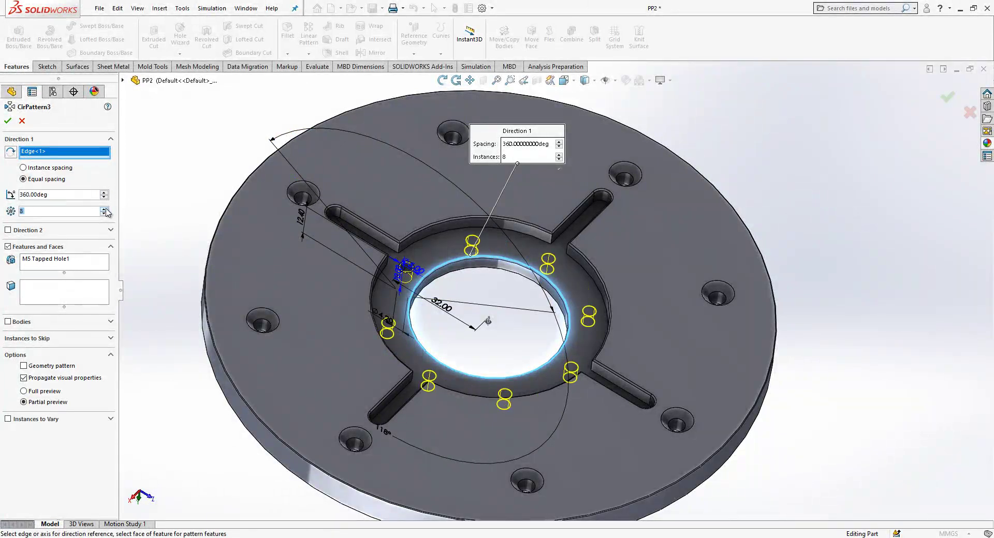
pyautogui.click(104, 214)
pyautogui.click(104, 214)
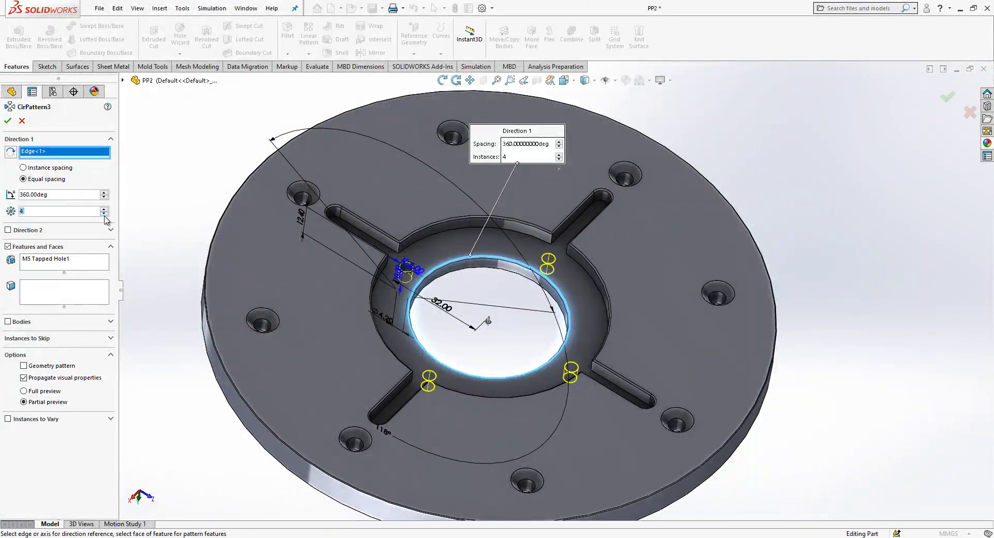
pyautogui.click(7, 121)
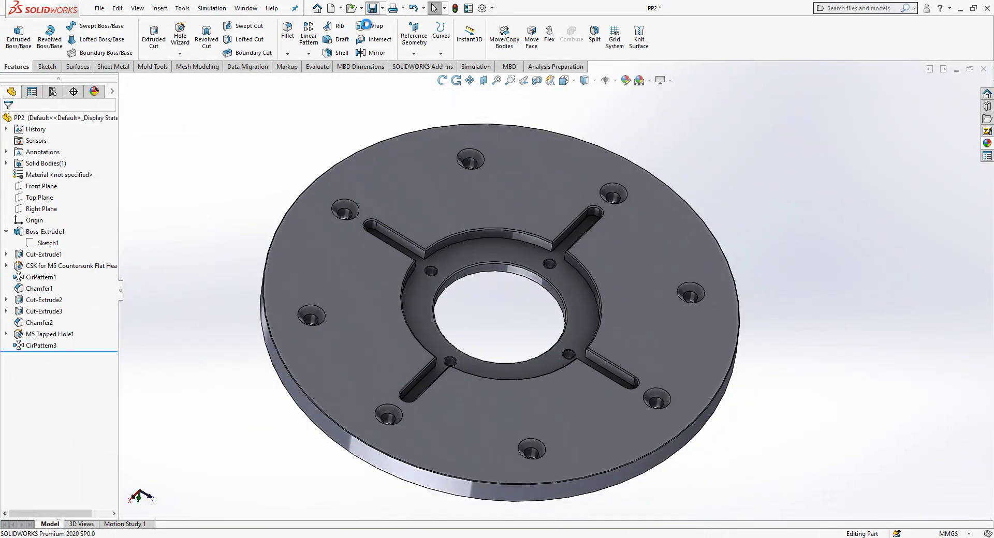
# Step: Create a new assembly and place the PP1 plate in it as the first component
pyautogui.click(329, 9)
pyautogui.click(273, 280)
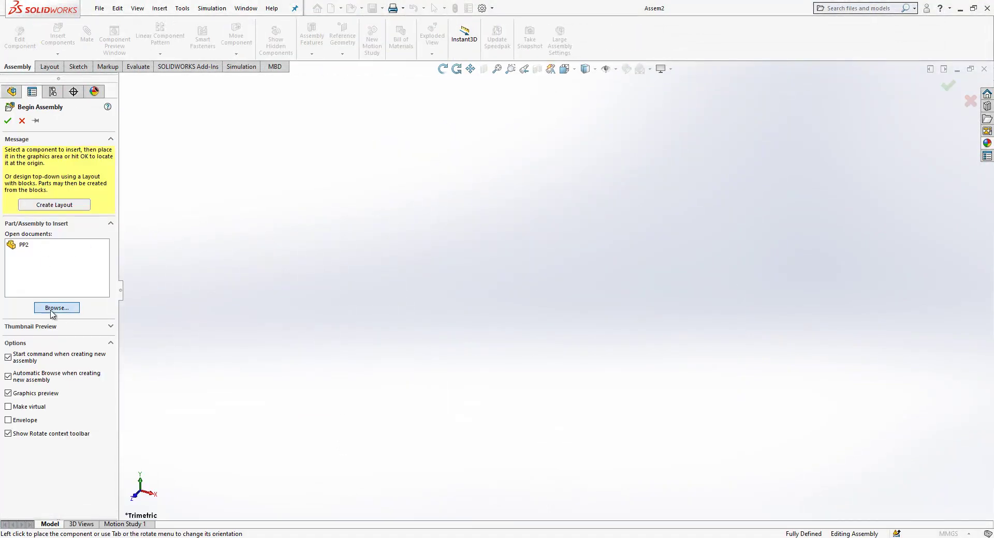
pyautogui.click(52, 310)
pyautogui.doubleClick(117, 75)
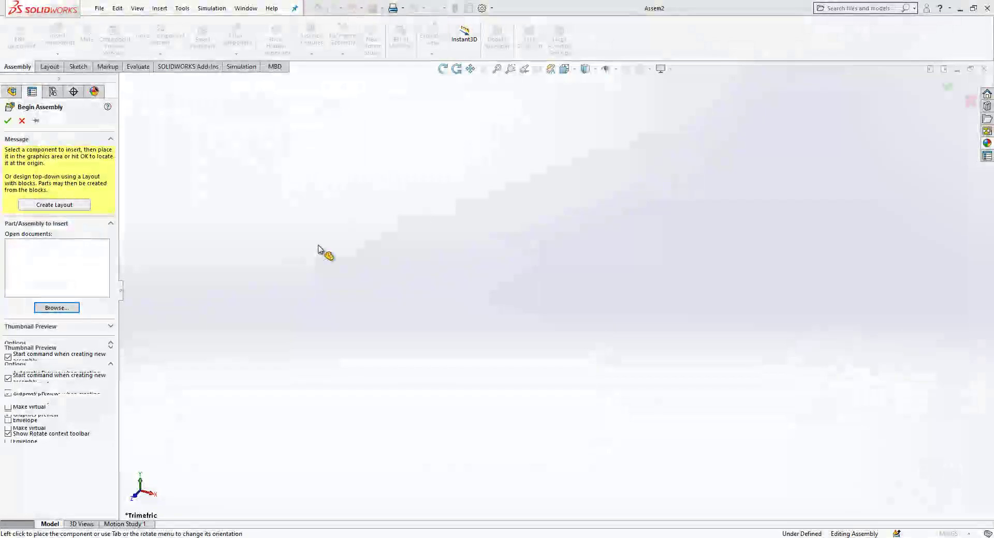
pyautogui.click(561, 259)
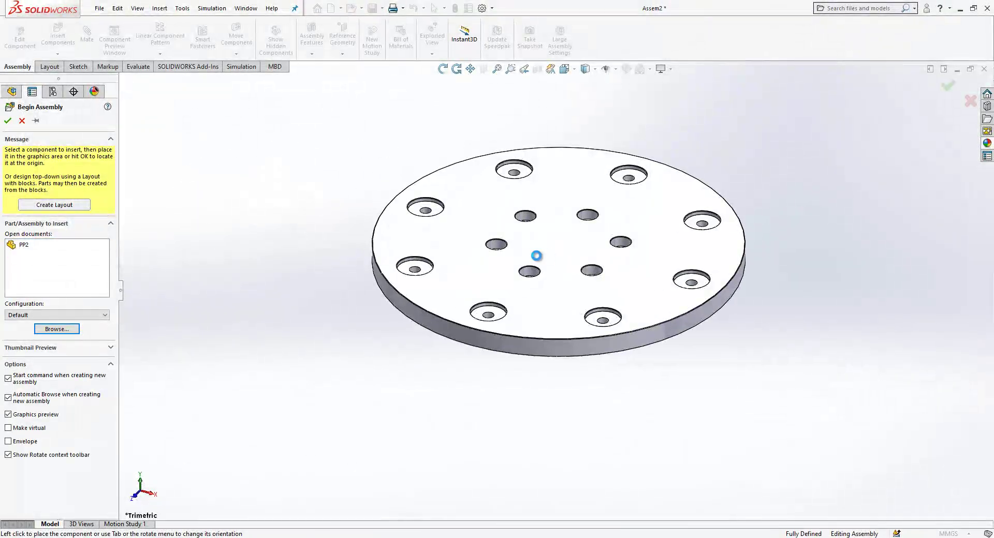
# Step: Insert the PP2 plate into the assembly, placing it above and beside PP1
pyautogui.click(66, 43)
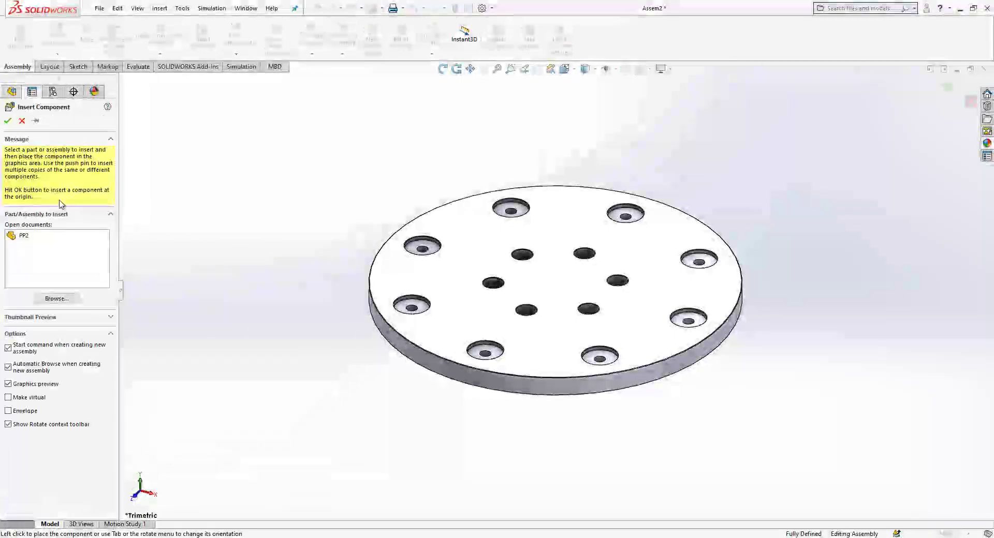
pyautogui.click(24, 235)
pyautogui.click(430, 159)
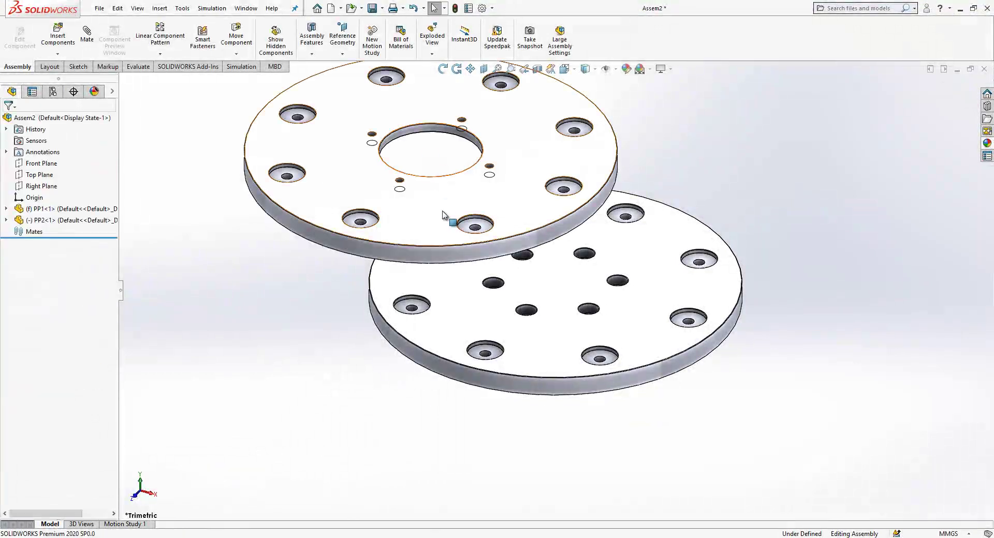
pyautogui.scroll(3, 547, 193)
pyautogui.scroll(-1, 653, 232)
# Step: Move PP2 clear of PP1 and rotate it so that its recessed, slotted side faces up
pyautogui.moveTo(583, 295); pyautogui.dragTo(661, 218)
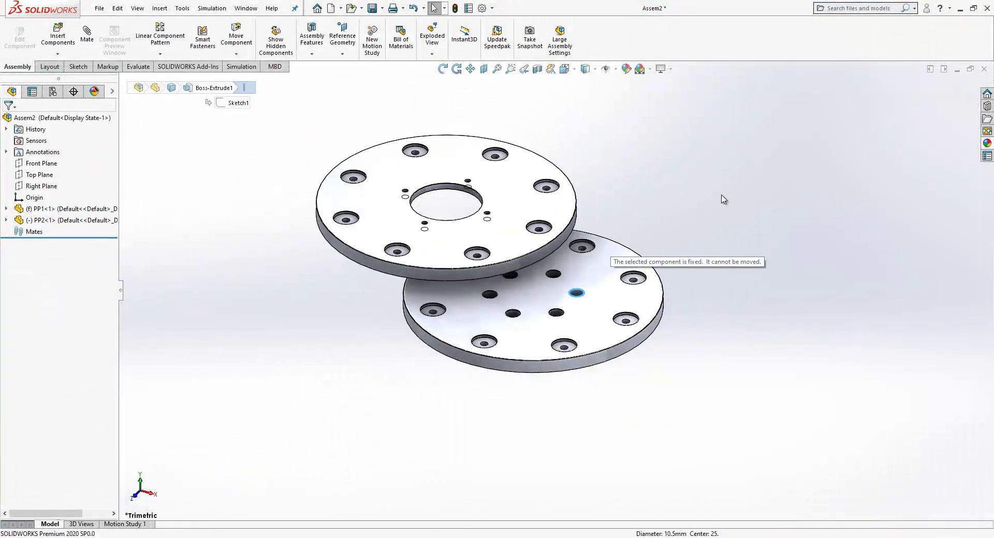
pyautogui.moveTo(526, 178); pyautogui.dragTo(207, 484)
pyautogui.click(236, 54)
pyautogui.click(244, 80)
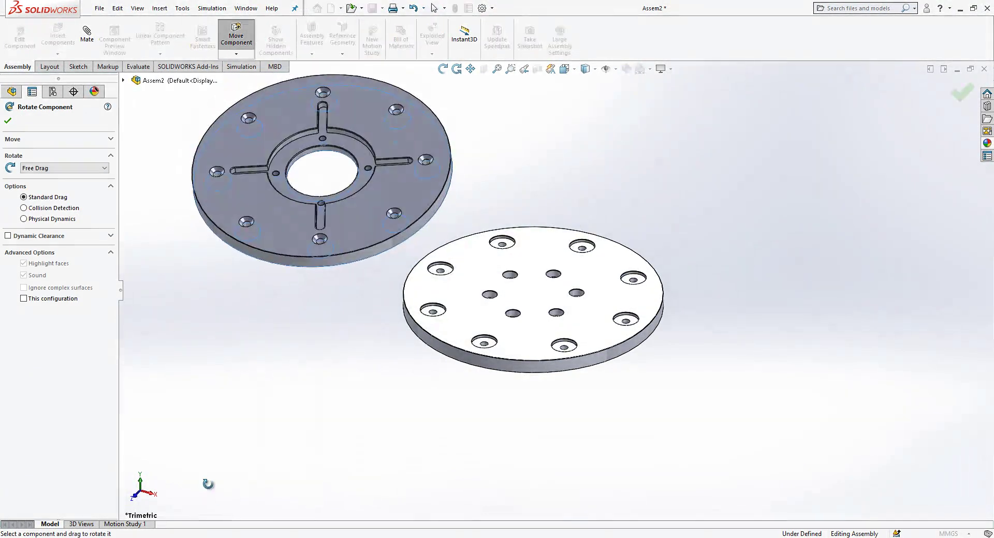
pyautogui.press('Escape')
# Step: Change the PP1 component from fixed to floating
pyautogui.click(473, 267)
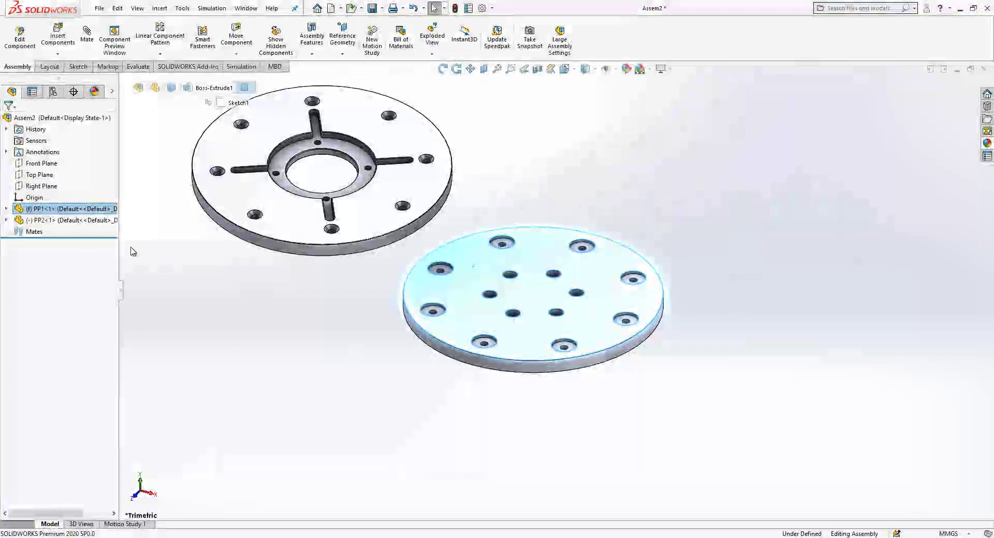
pyautogui.rightClick(44, 212)
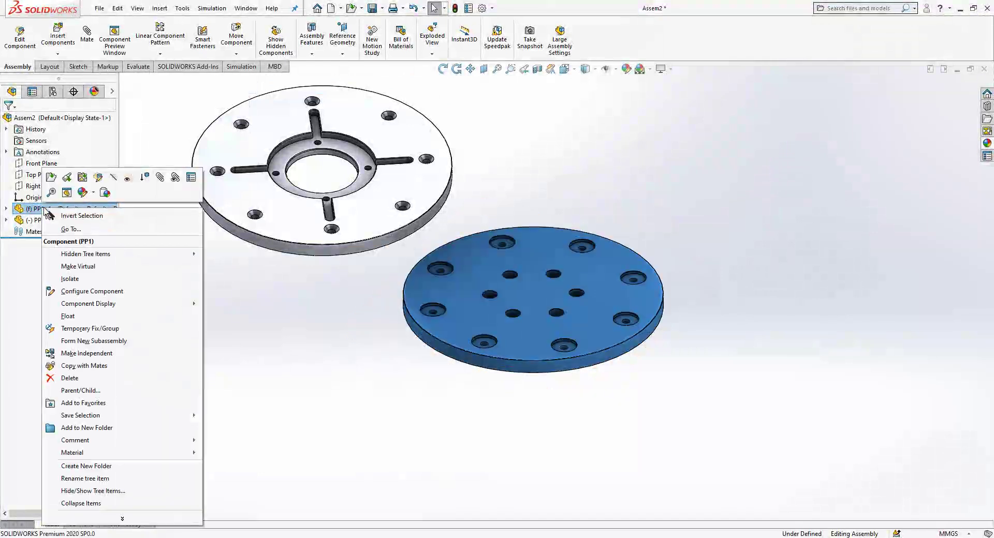
pyautogui.click(83, 316)
pyautogui.click(206, 331)
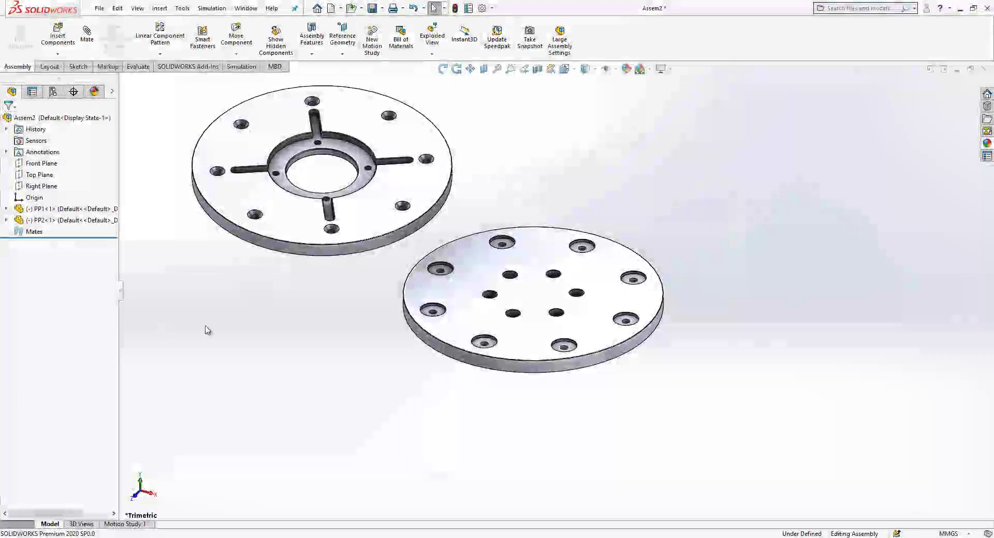
# Step: Add a coincident mate between PP1's origin and the assembly origin
pyautogui.click(6, 209)
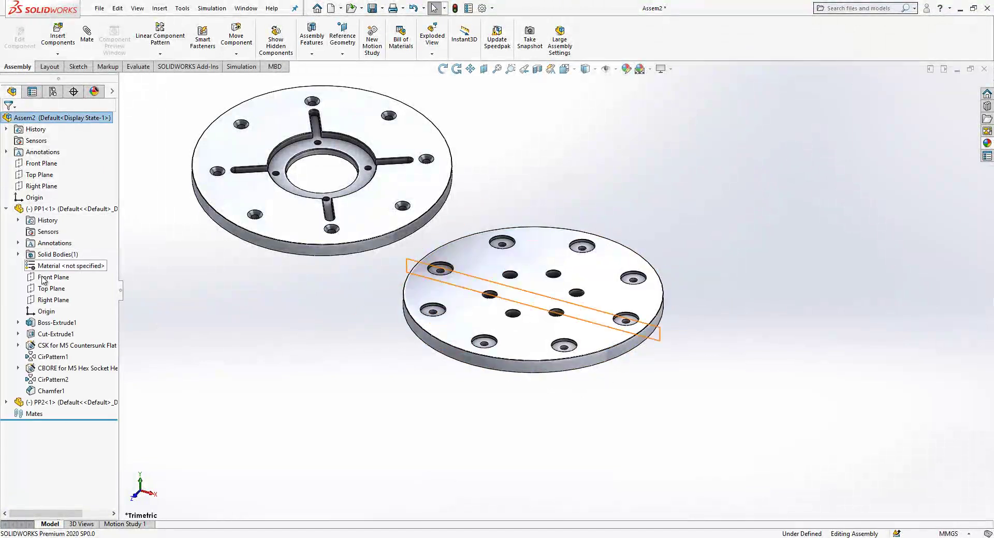
pyautogui.click(44, 311)
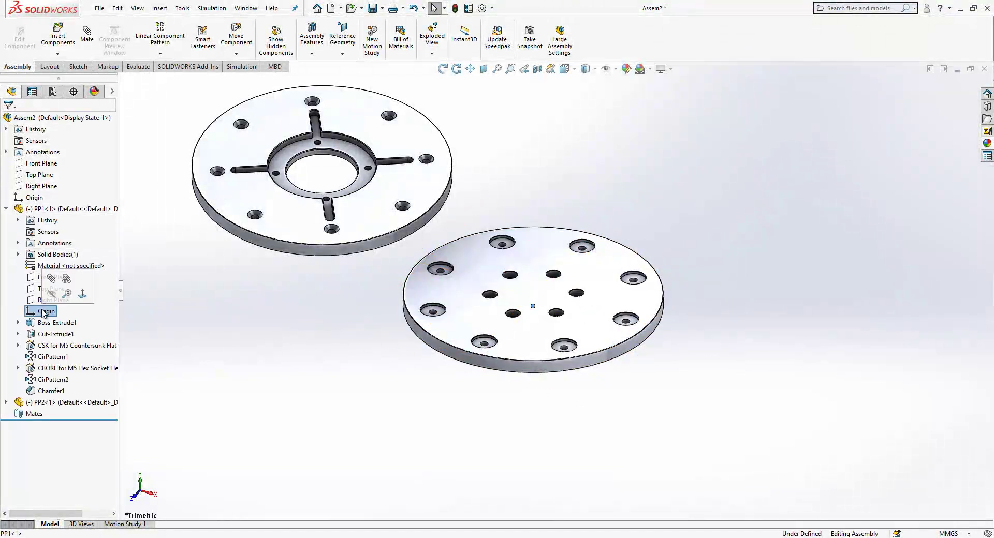
pyautogui.keyDown('ctrl'); pyautogui.click(33, 200); pyautogui.keyUp('ctrl')
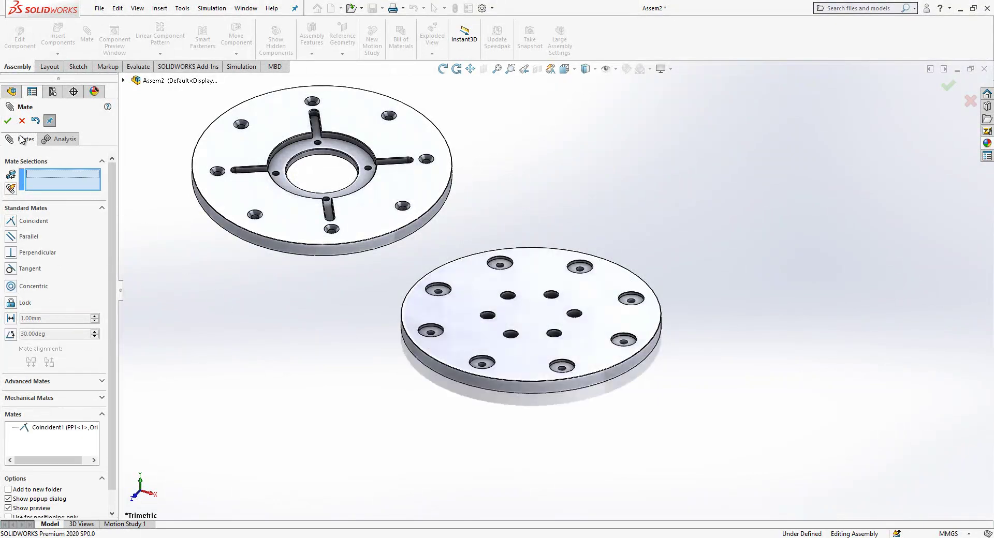
pyautogui.click(7, 120)
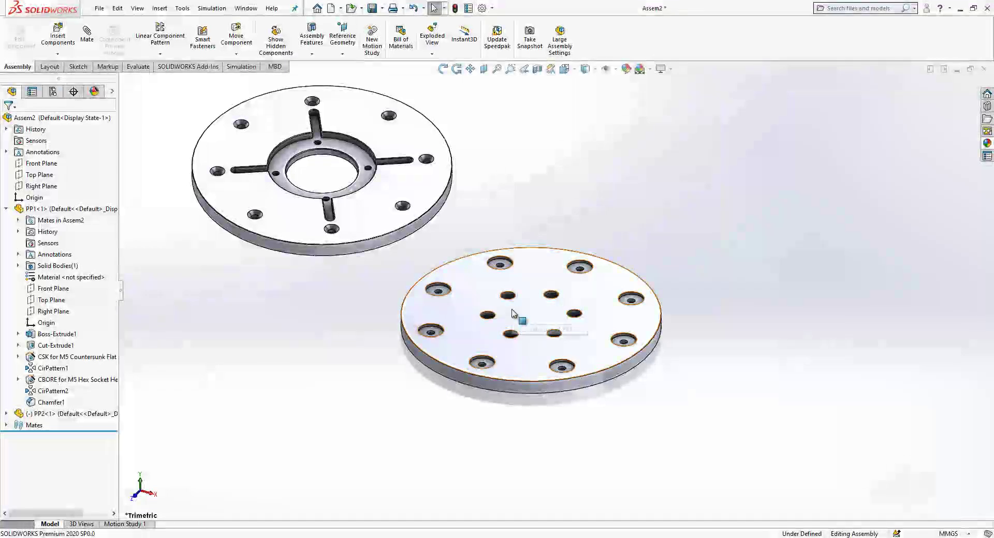
pyautogui.click(7, 209)
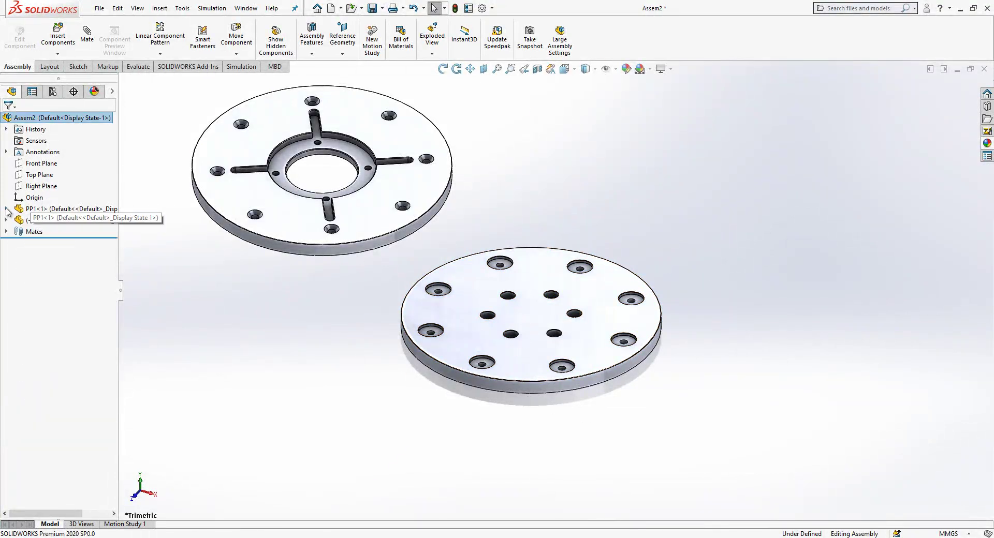
# Step: Mate the outer cylindrical faces of PP2 and PP1 as concentric, and move PP2 up above PP1
pyautogui.click(87, 36)
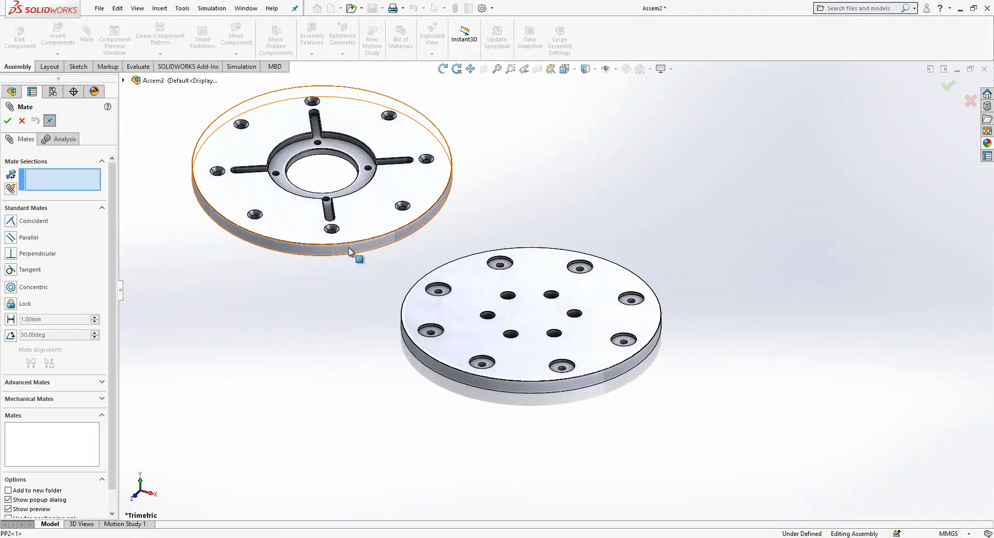
pyautogui.click(628, 376)
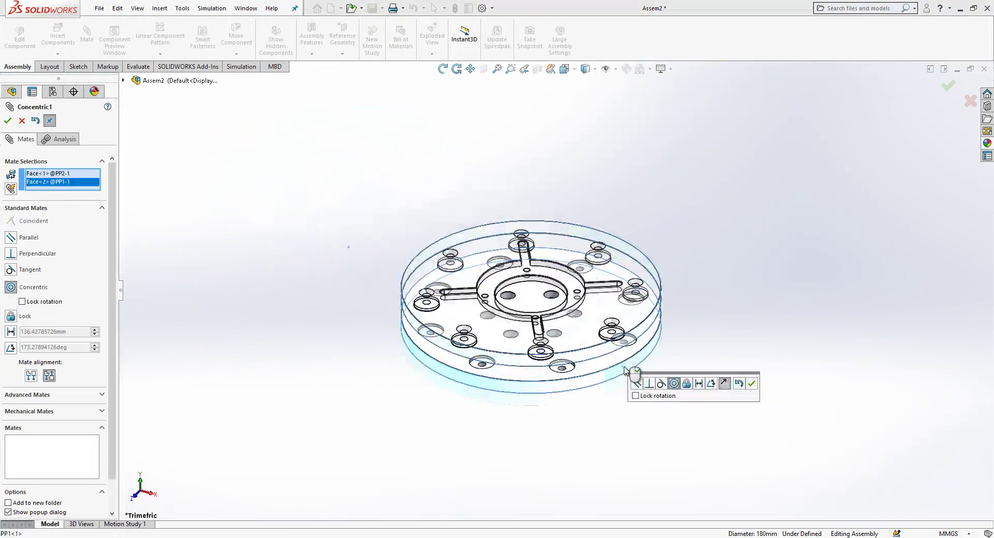
pyautogui.click(752, 383)
pyautogui.press('Escape')
pyautogui.moveTo(589, 315)
pyautogui.mouseDown()
pyautogui.moveTo(621, 190)
pyautogui.moveTo(607, 188)
pyautogui.moveTo(623, 187)
pyautogui.moveTo(615, 187)
pyautogui.mouseUp()
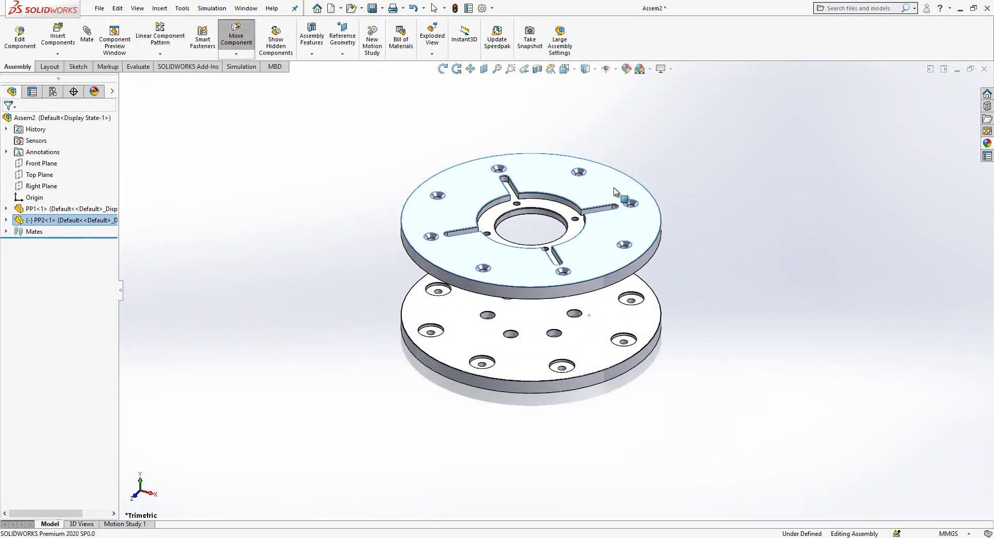
pyautogui.scroll(-2, 548, 262)
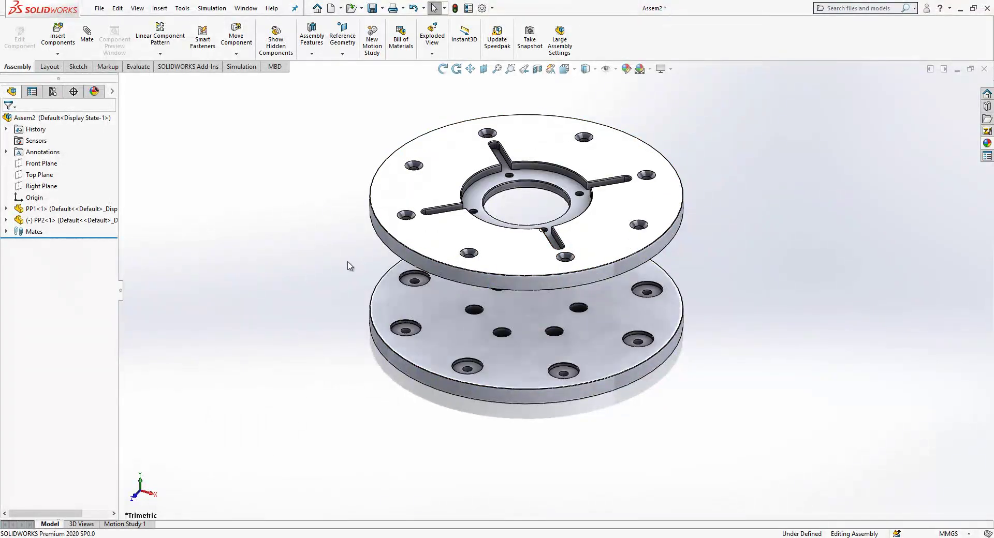
# Step: Add a coincident mate between PP2's Front Plane and the assembly's Front Plane
pyautogui.click(6, 220)
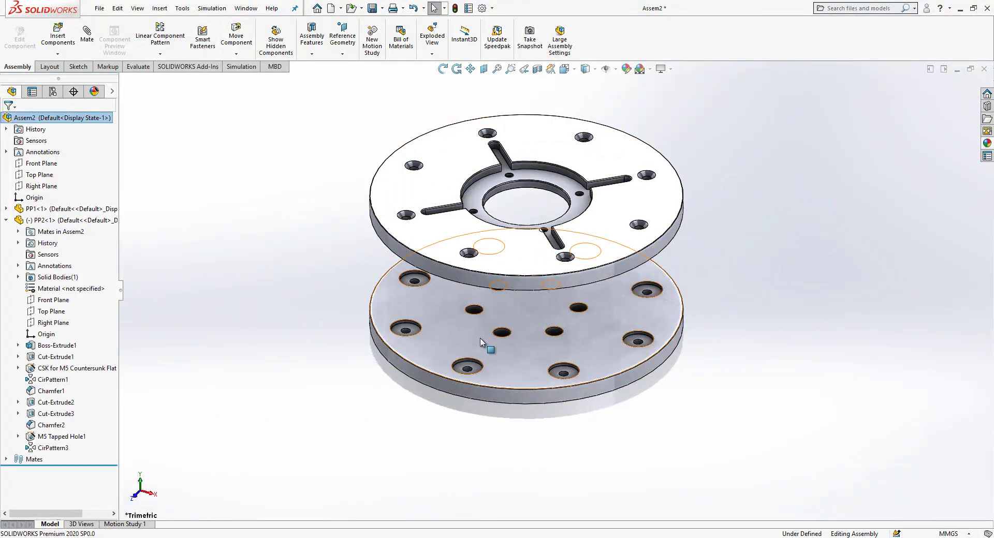
pyautogui.moveTo(475, 292)
pyautogui.mouseDown(button='middle')
pyautogui.moveTo(486, 237)
pyautogui.moveTo(487, 293)
pyautogui.mouseUp(button='middle')
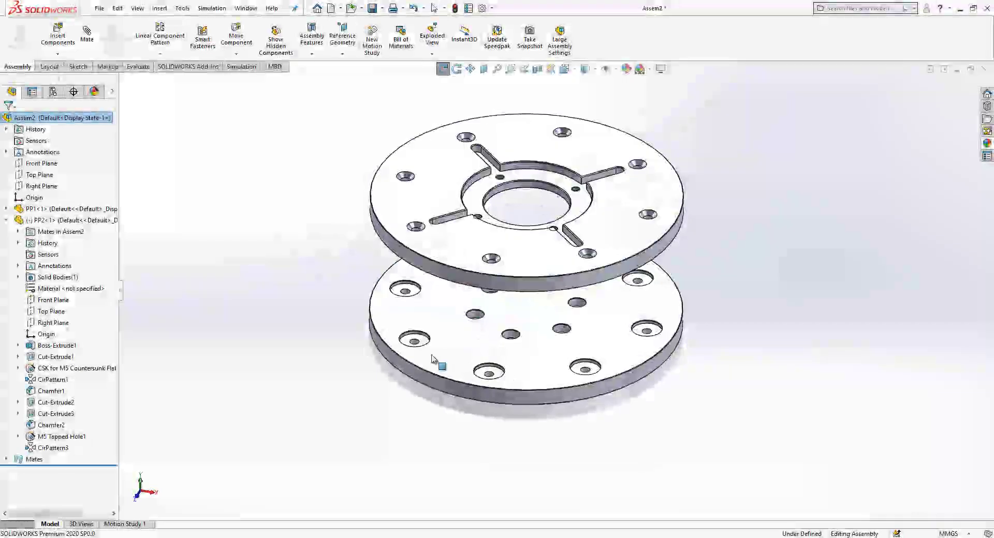
pyautogui.click(52, 301)
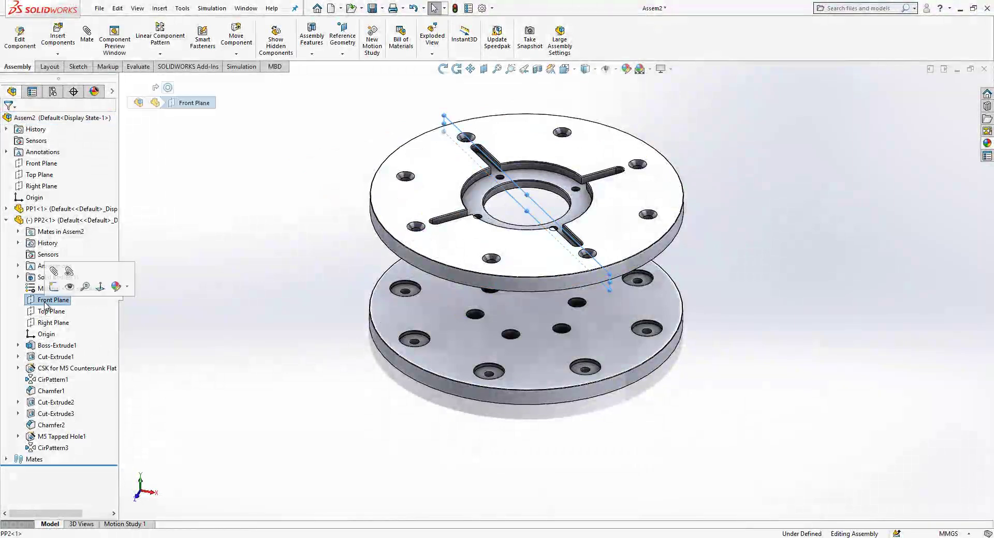
pyautogui.keyDown('ctrl'); pyautogui.click(42, 164); pyautogui.keyUp('ctrl')
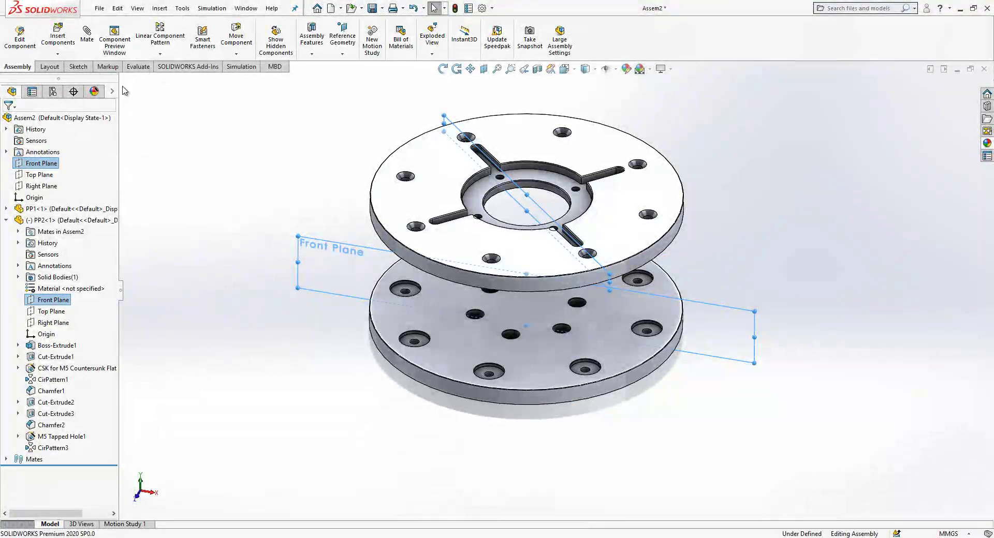
pyautogui.click(87, 37)
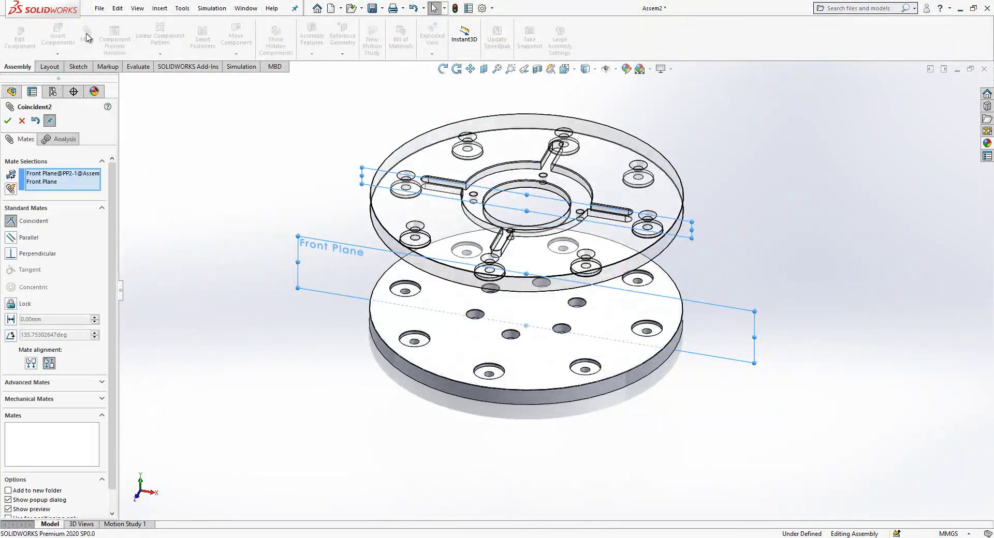
pyautogui.click(8, 120)
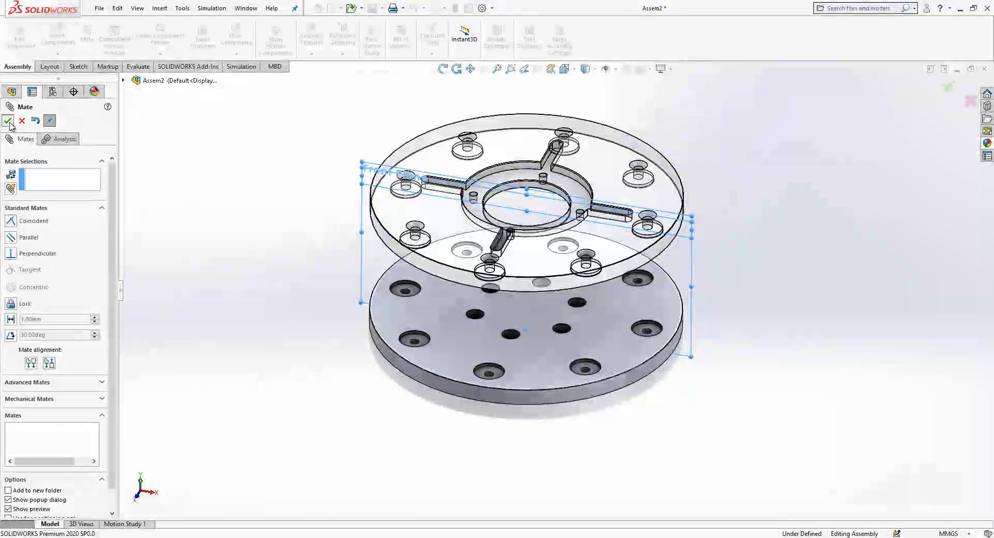
pyautogui.click(7, 121)
pyautogui.moveTo(421, 367); pyautogui.dragTo(455, 375, button='middle')
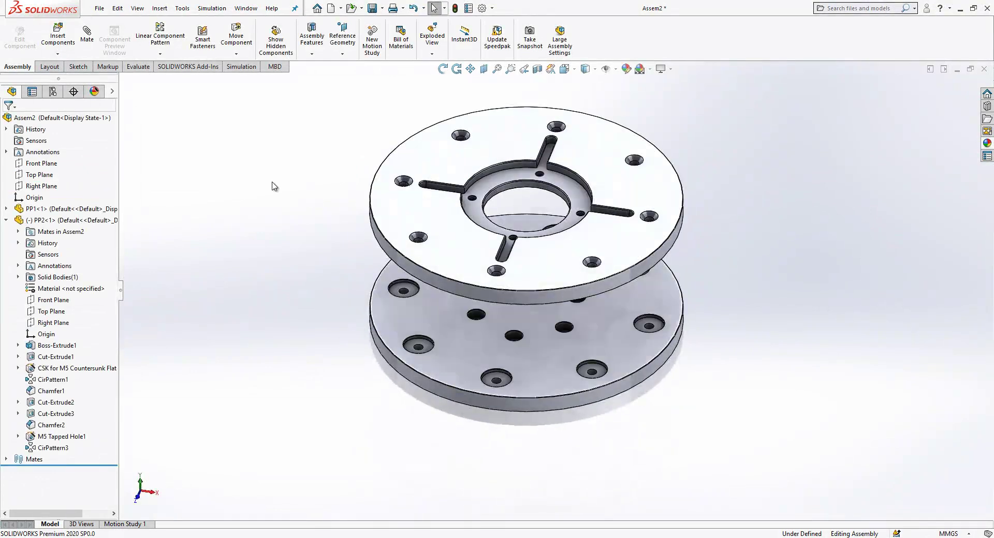
# Step: Create a new part document and start a sketch on its Front Plane
pyautogui.click(330, 9)
pyautogui.click(142, 264)
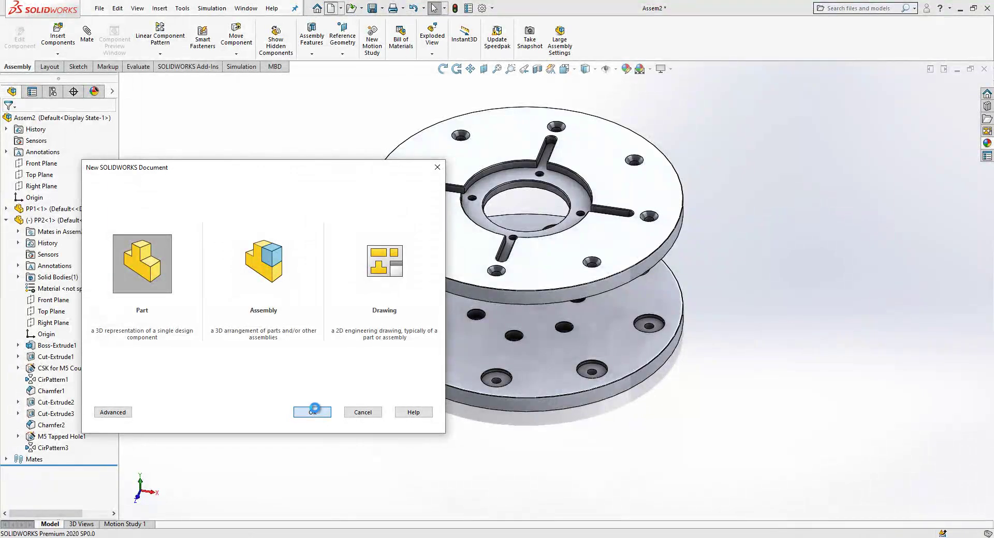
pyautogui.click(313, 412)
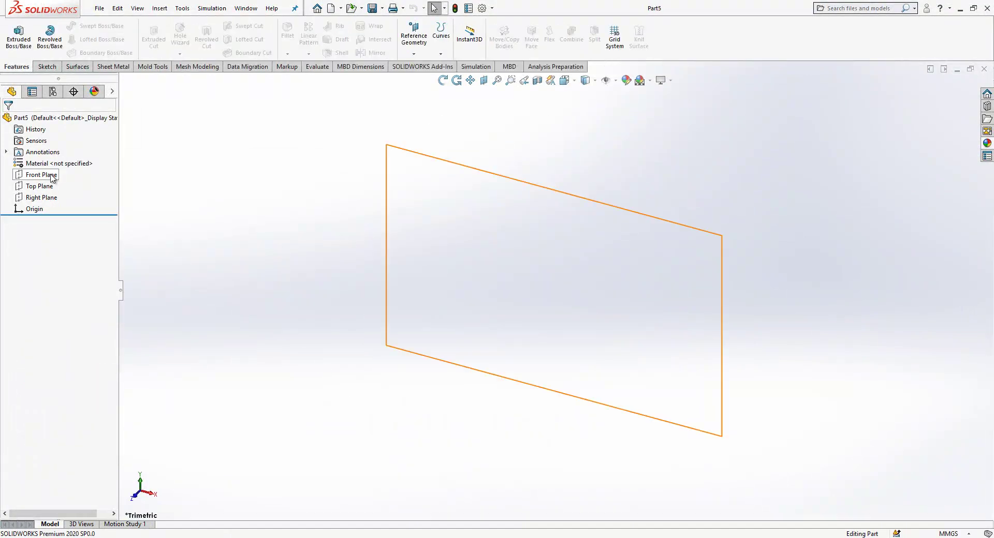
pyautogui.click(52, 176)
pyautogui.click(61, 161)
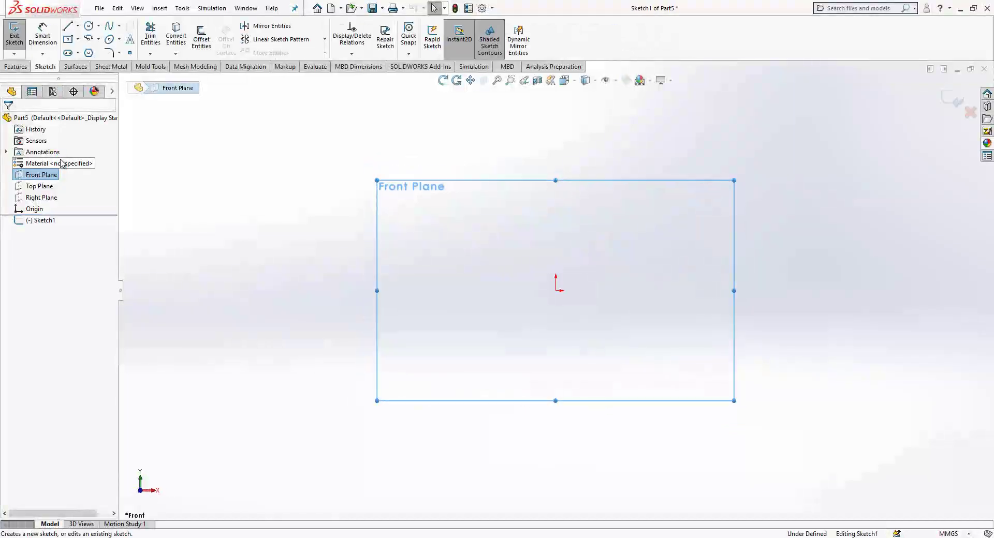
# Step: Sketch a closed stepped profile about 30 mm wide from the origin, with the wider step at the base and the narrower one above
pyautogui.click(68, 29)
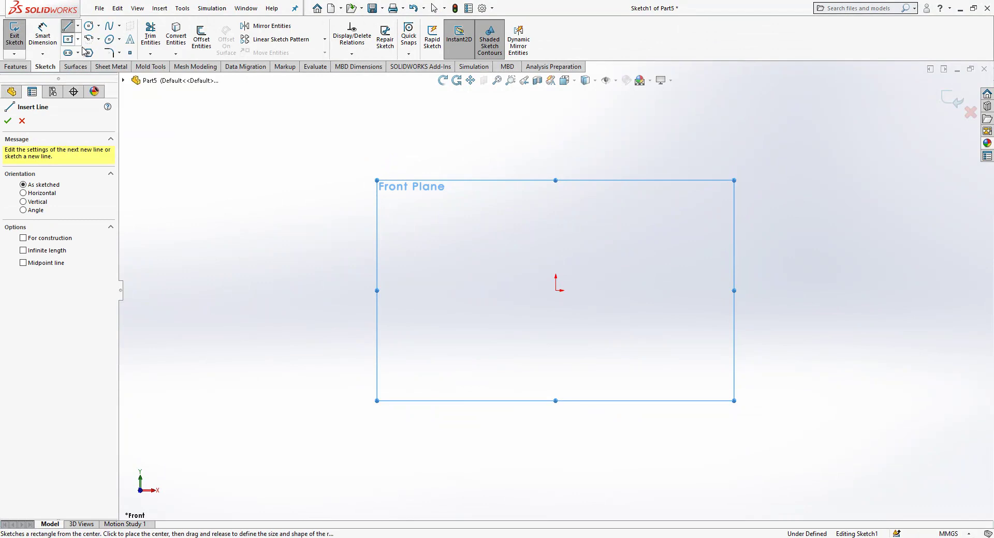
pyautogui.moveTo(555, 290); pyautogui.dragTo(496, 288)
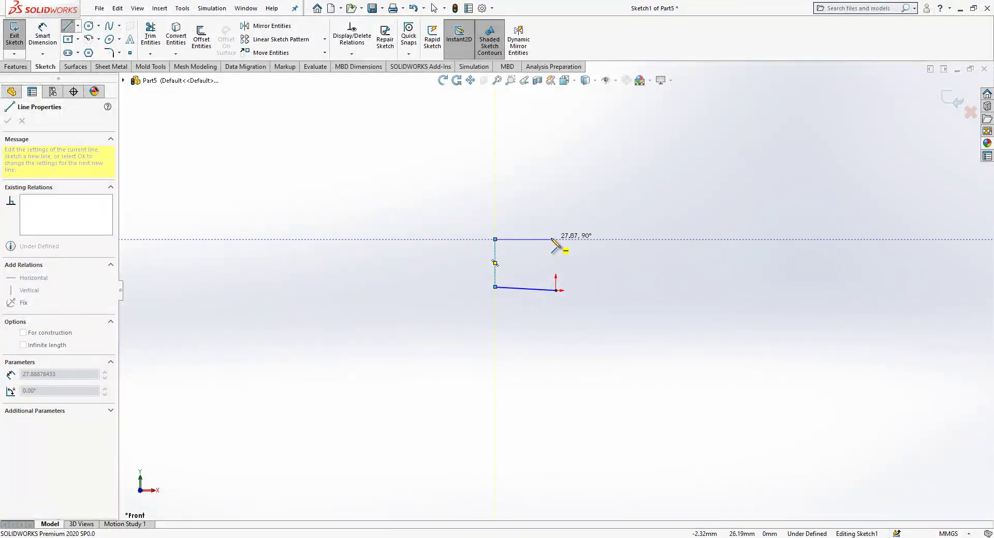
pyautogui.click(520, 240)
pyautogui.click(520, 181)
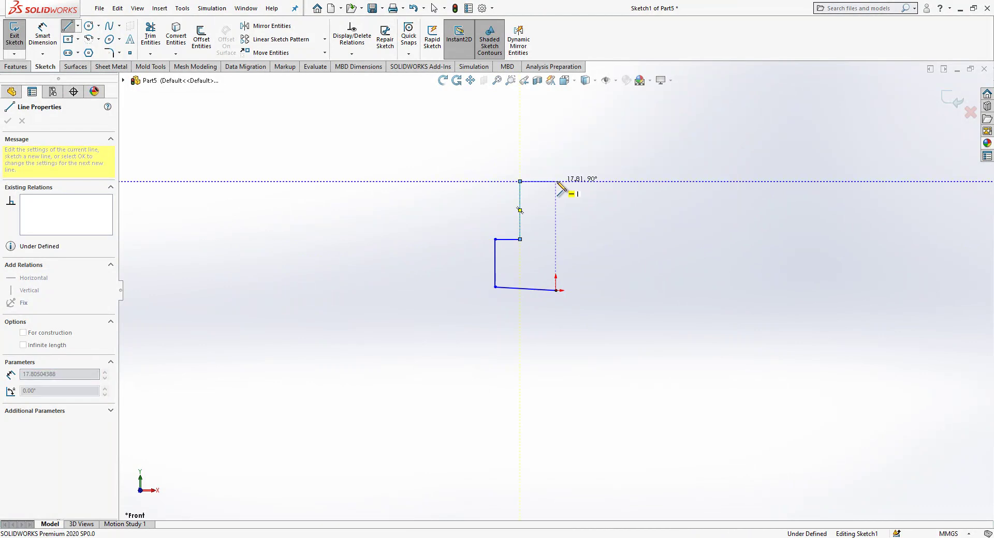
pyautogui.click(556, 290)
# Step: Draw a vertical construction line about 116 mm long through the origin, and make the profile's bottom line horizontal
pyautogui.click(556, 383)
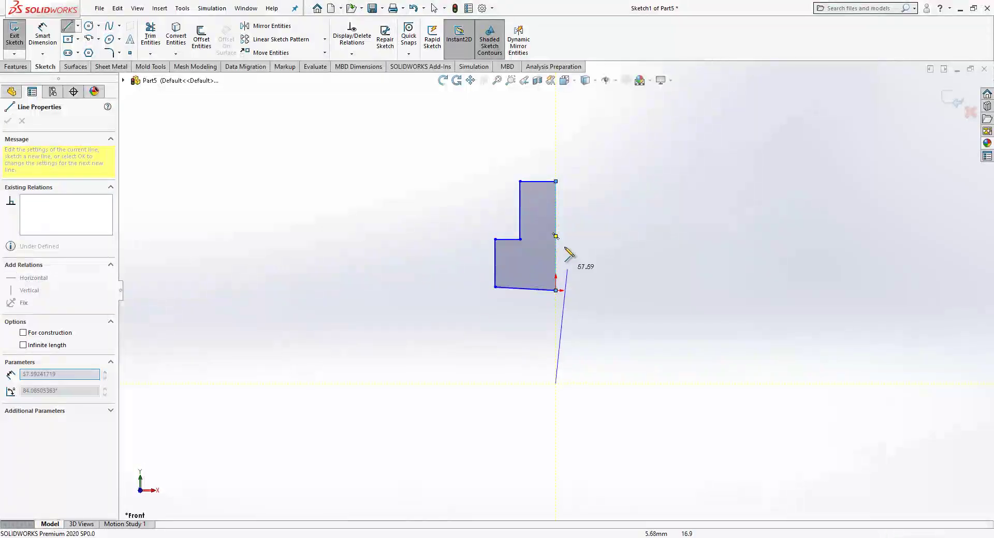
pyautogui.click(555, 152)
pyautogui.press('Escape')
pyautogui.click(556, 174)
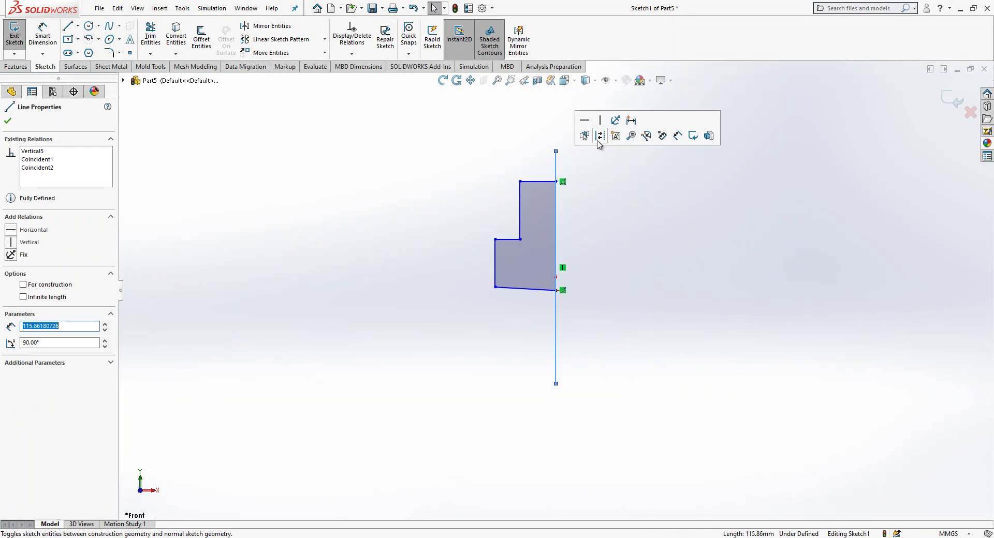
pyautogui.click(600, 136)
pyautogui.click(542, 290)
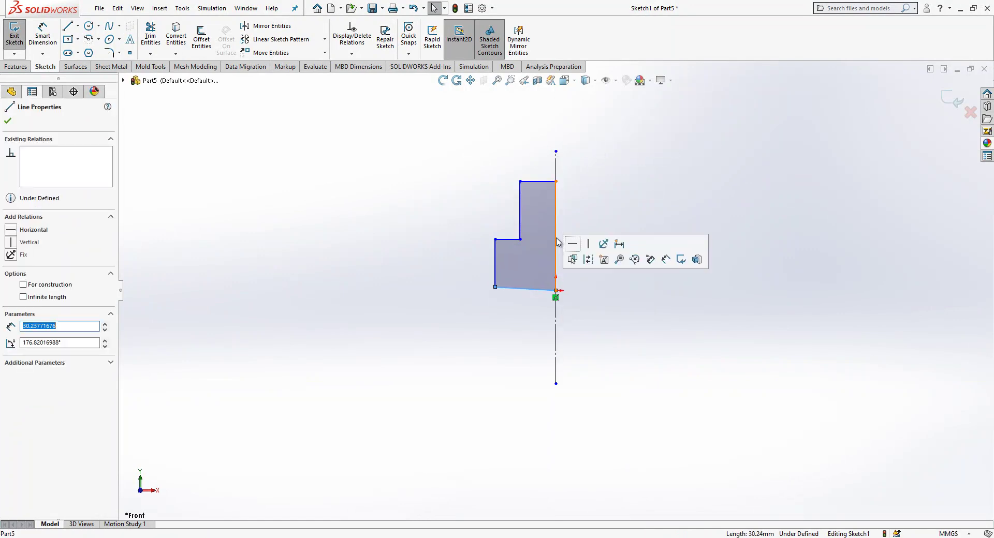
pyautogui.click(592, 317)
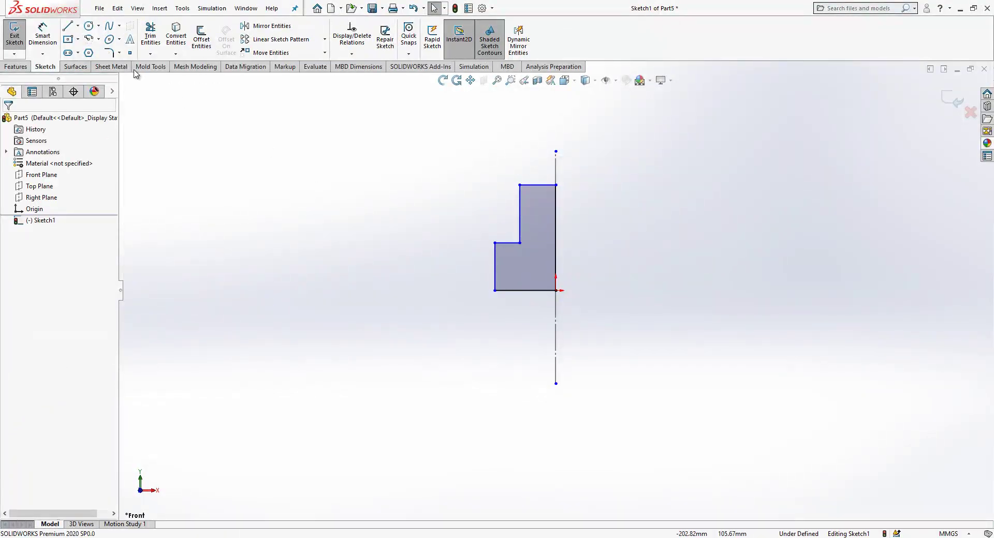
# Step: Dimension the lower step's diameter across the centerline as 17.5 mm
pyautogui.click(555, 319)
pyautogui.click(495, 266)
pyautogui.click(569, 325)
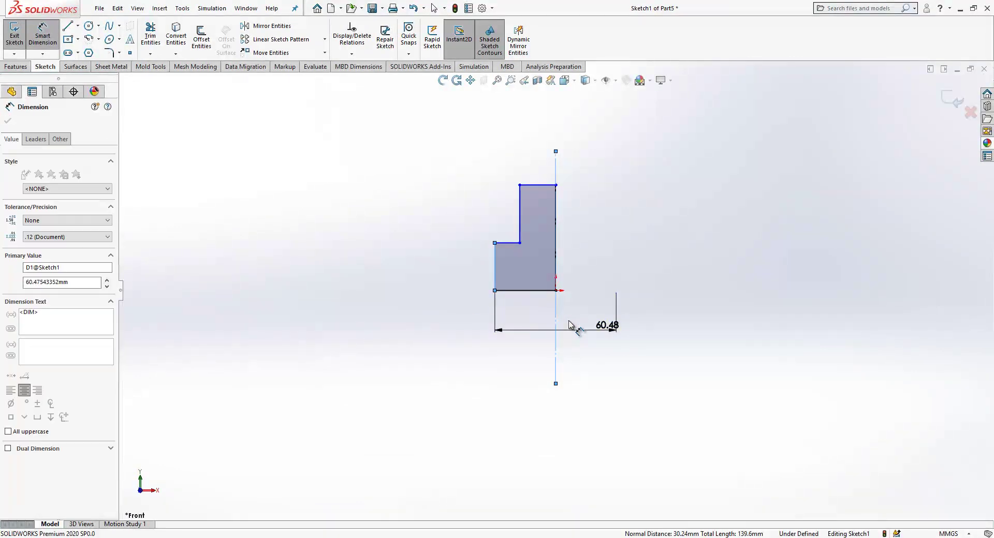
pyautogui.write('17.5')
pyautogui.press('Return')
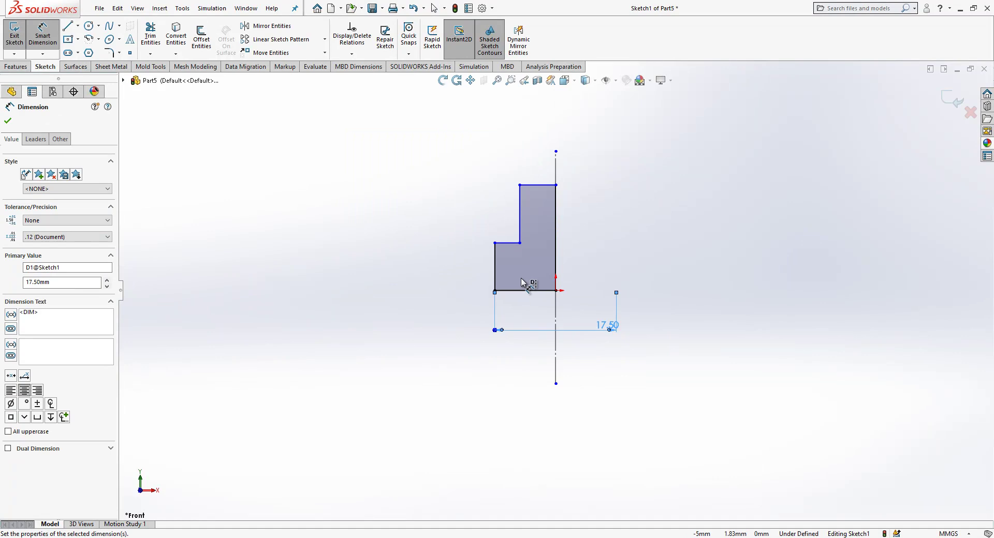
pyautogui.click(493, 268)
pyautogui.click(434, 273)
pyautogui.press('Escape')
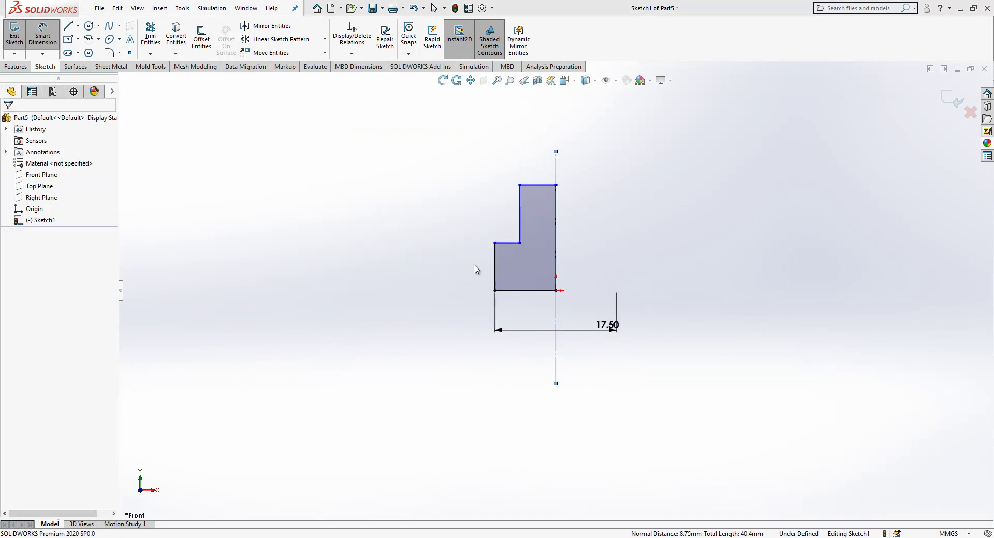
# Step: Dimension the lower step's height as 5 mm
pyautogui.click(496, 261)
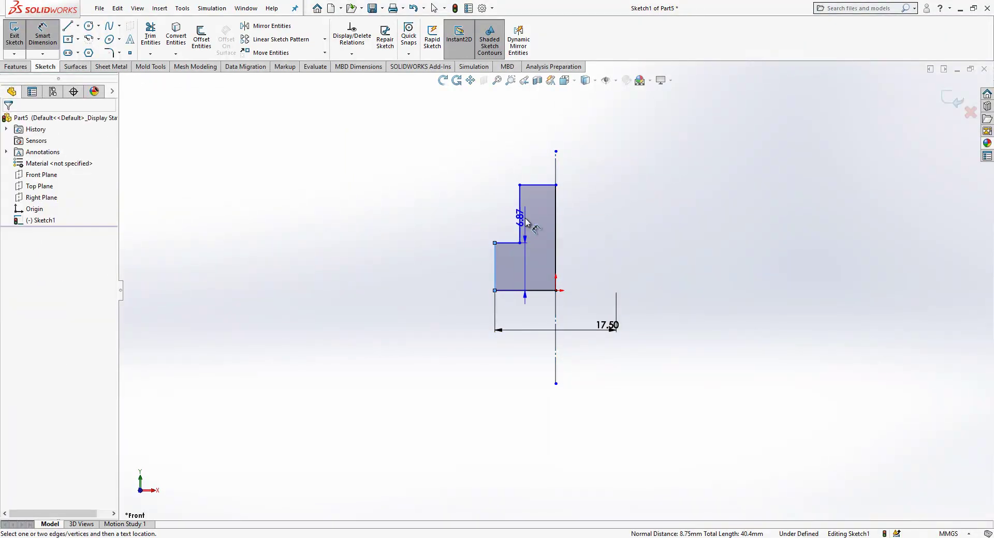
pyautogui.click(464, 238)
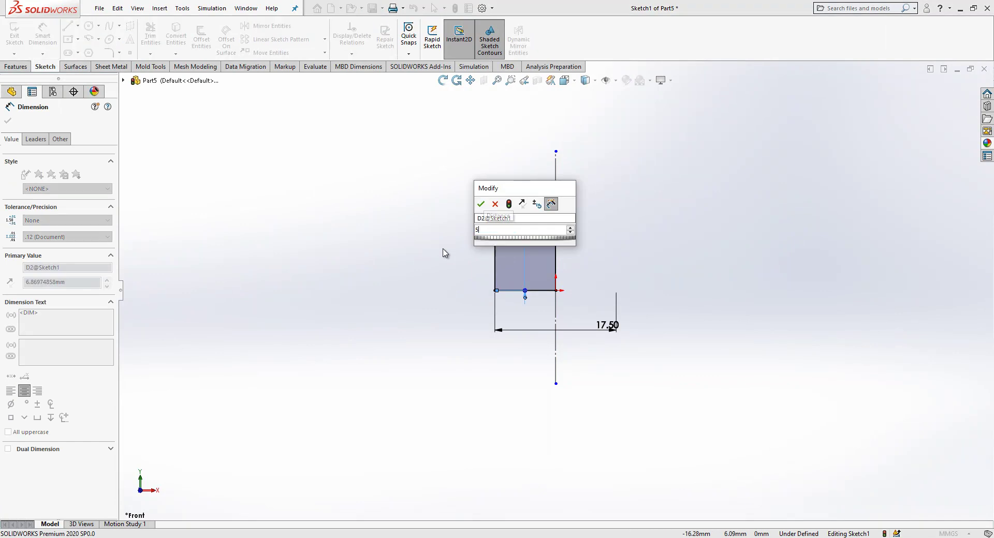
pyautogui.write('5')
pyautogui.press('Return')
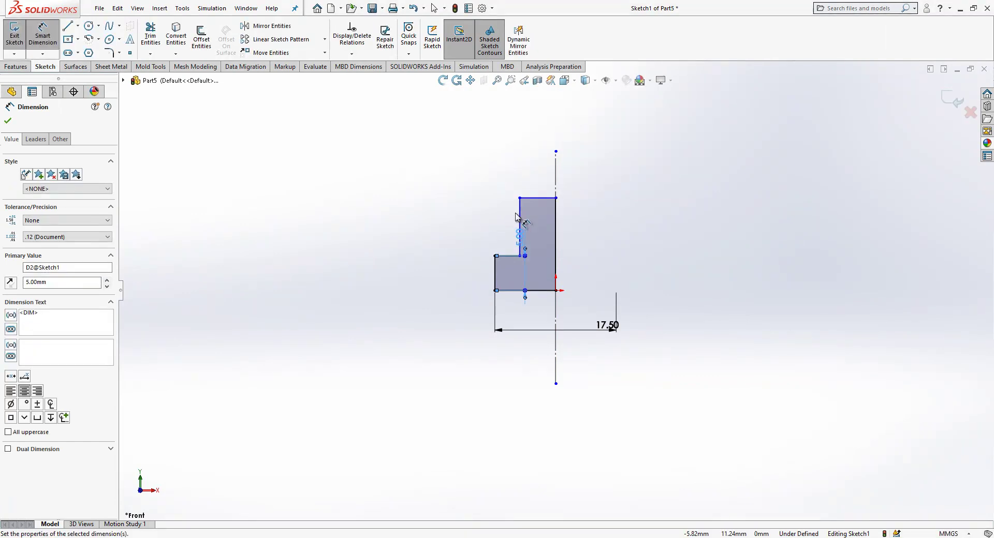
# Step: Dimension the upper step's height as 8 mm and move the lower step's height dimension clear of the profile
pyautogui.click(519, 217)
pyautogui.click(434, 228)
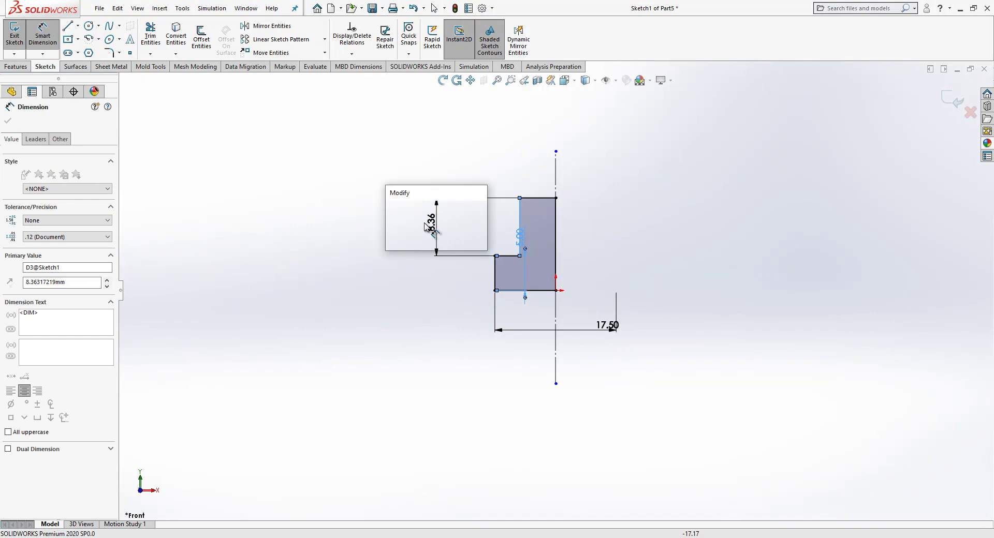
pyautogui.write('8')
pyautogui.press('Escape')
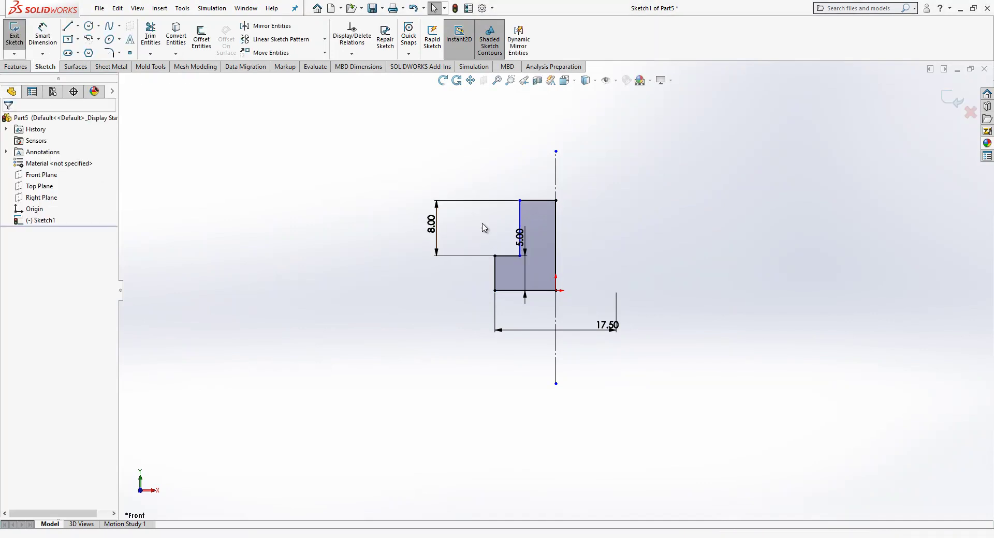
pyautogui.click(383, 253)
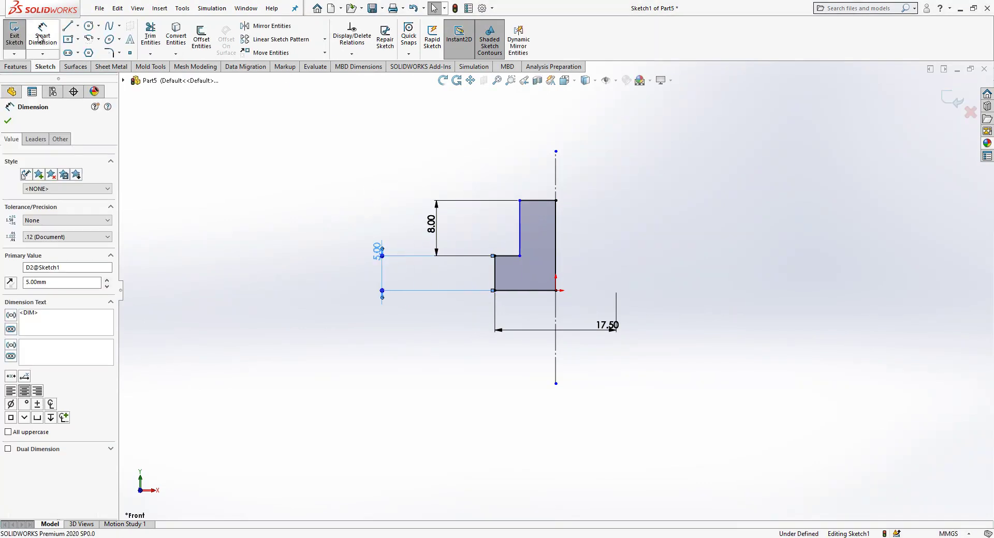
# Step: Dimension the upper step's diameter across the centerline as 12.5 mm
pyautogui.click(556, 190)
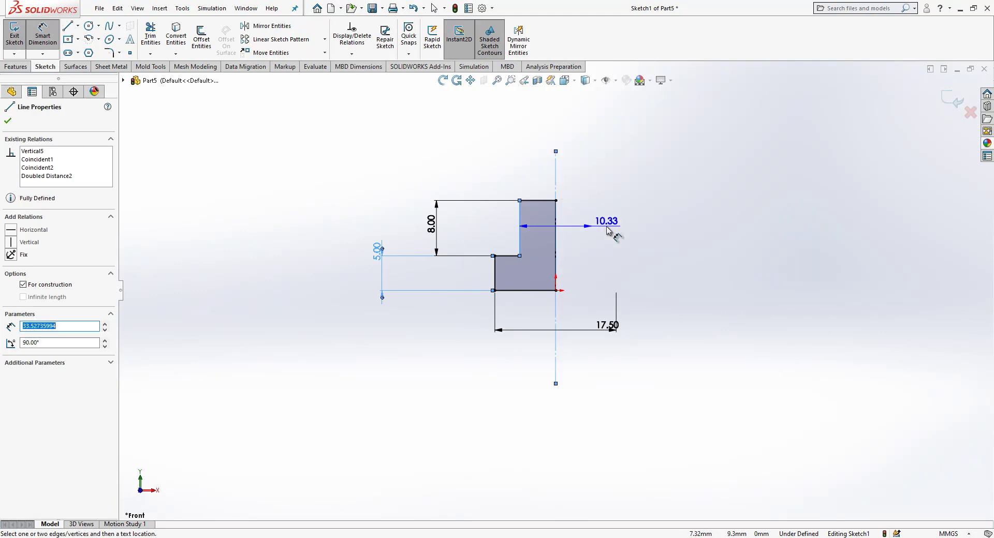
pyautogui.click(607, 227)
pyautogui.write('12.5')
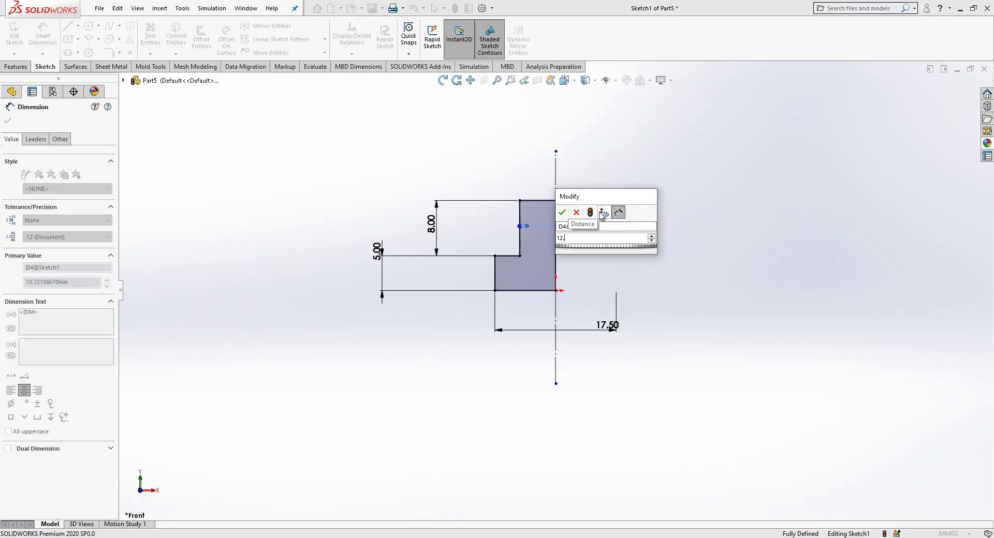
pyautogui.press('Return')
pyautogui.click(630, 267)
pyautogui.scroll(-2, 638, 263)
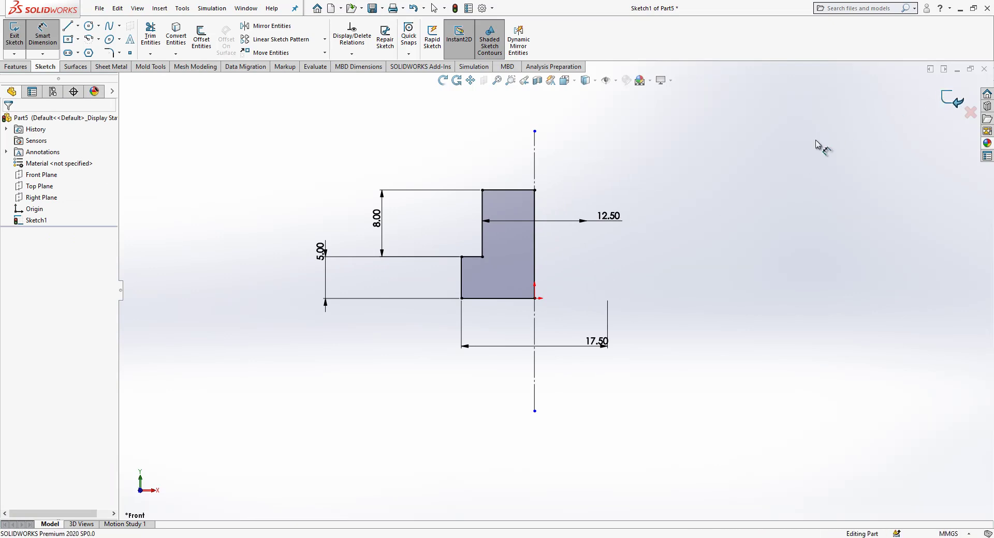
# Step: Finish the sketch and revolve the stepped profile 360 degrees about the construction line
pyautogui.click(952, 100)
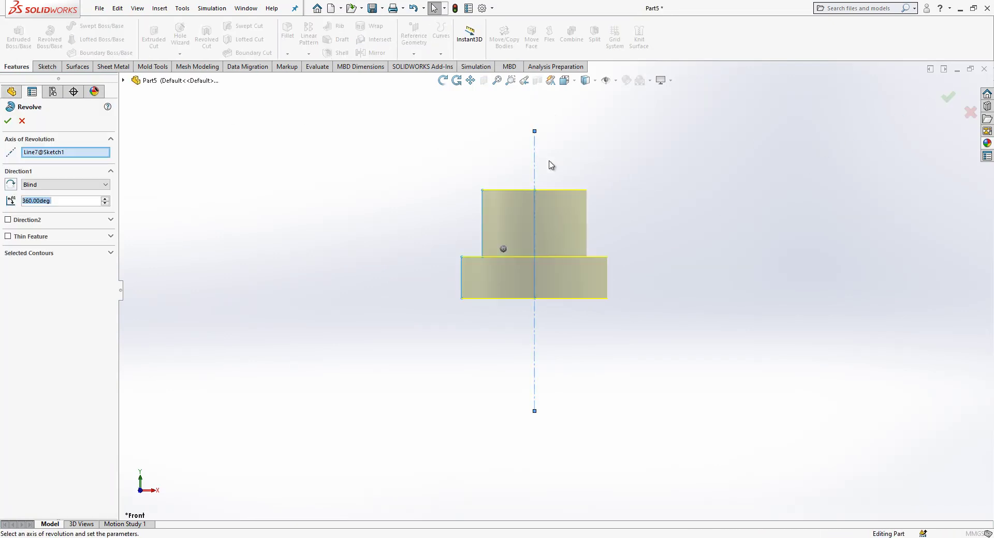
pyautogui.press('Return')
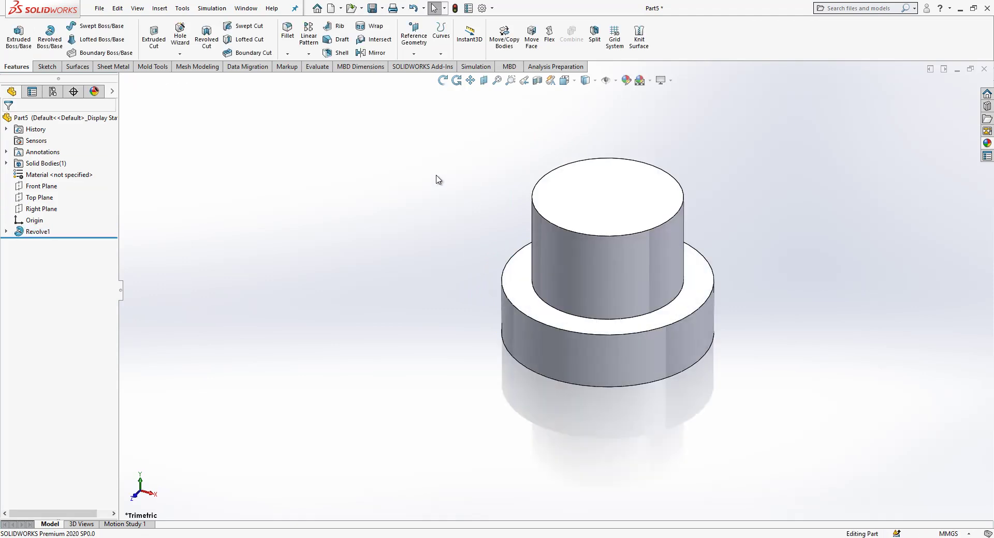
# Step: Chamfer the upper outer edges of both cylindrical steps with a 0.5 mm distance at 45 degrees
pyautogui.click(288, 54)
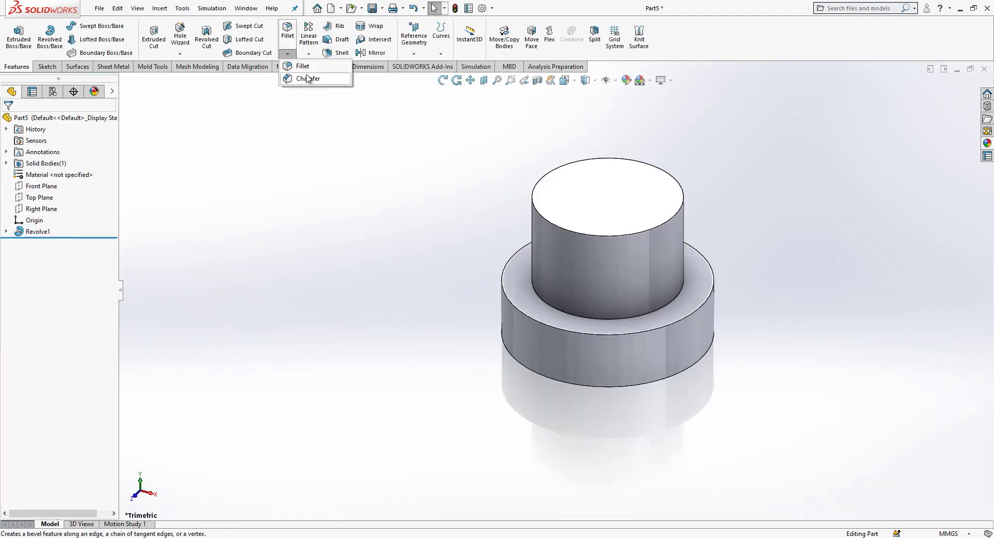
pyautogui.click(543, 219)
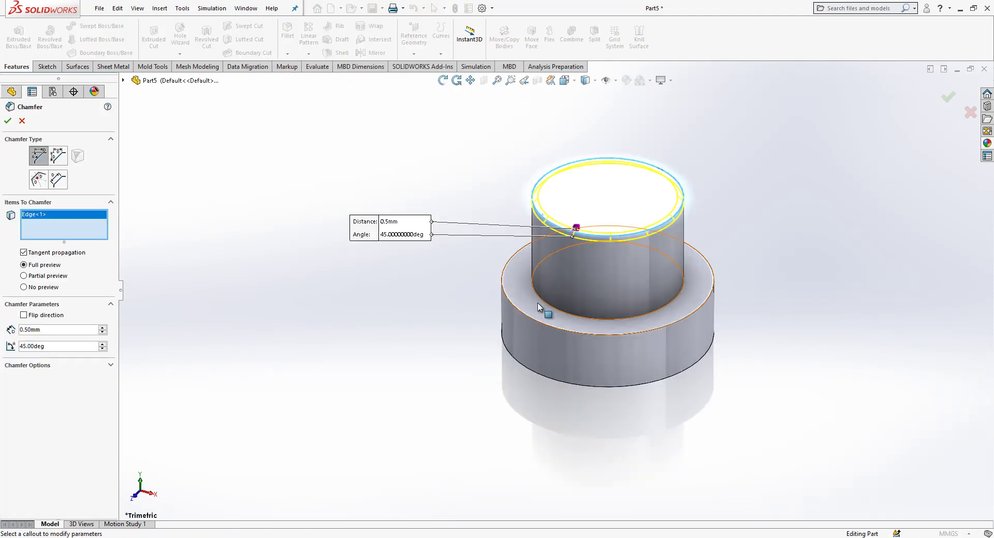
pyautogui.click(535, 319)
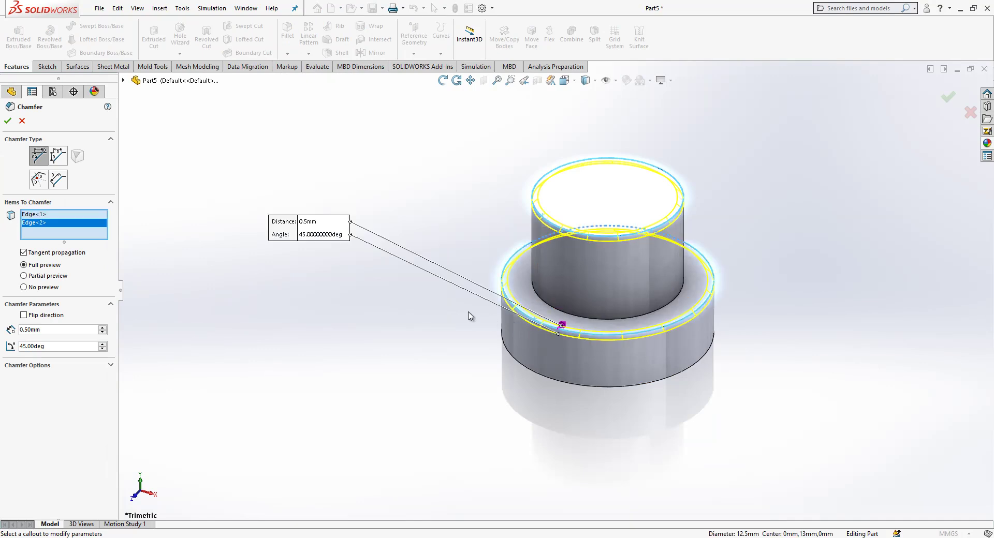
pyautogui.press('Return')
# Step: Set up an asymmetric distance-distance chamfer on the bottom outer edge of the wider lower step and inspect its preview from below
pyautogui.click(285, 56)
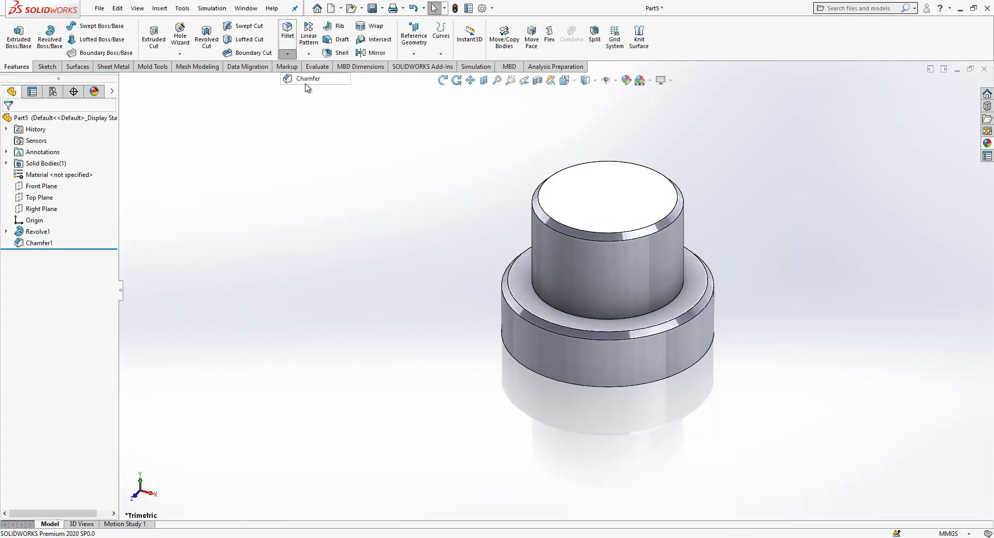
pyautogui.click(517, 364)
pyautogui.moveTo(516, 365); pyautogui.dragTo(513, 303, button='middle')
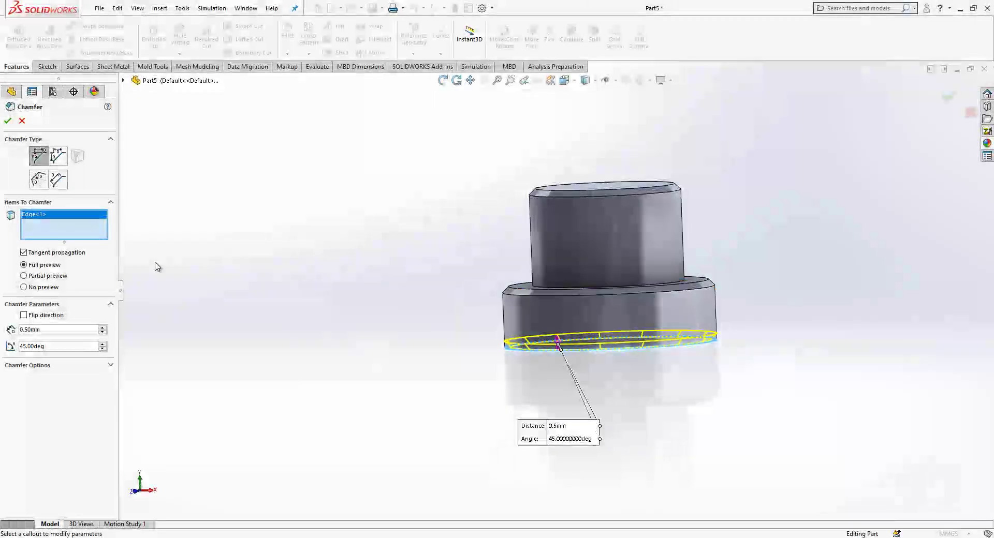
pyautogui.click(58, 155)
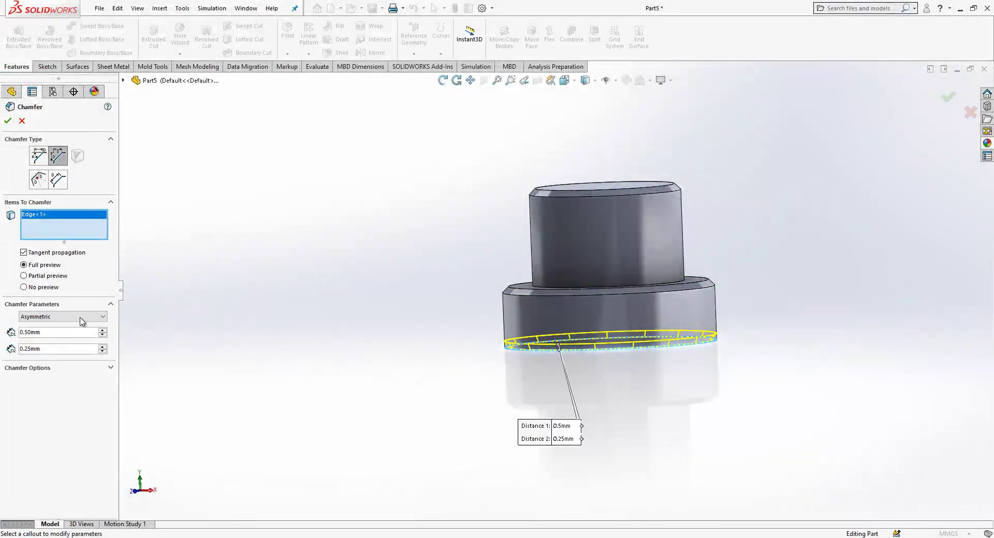
pyautogui.scroll(-5, 492, 355)
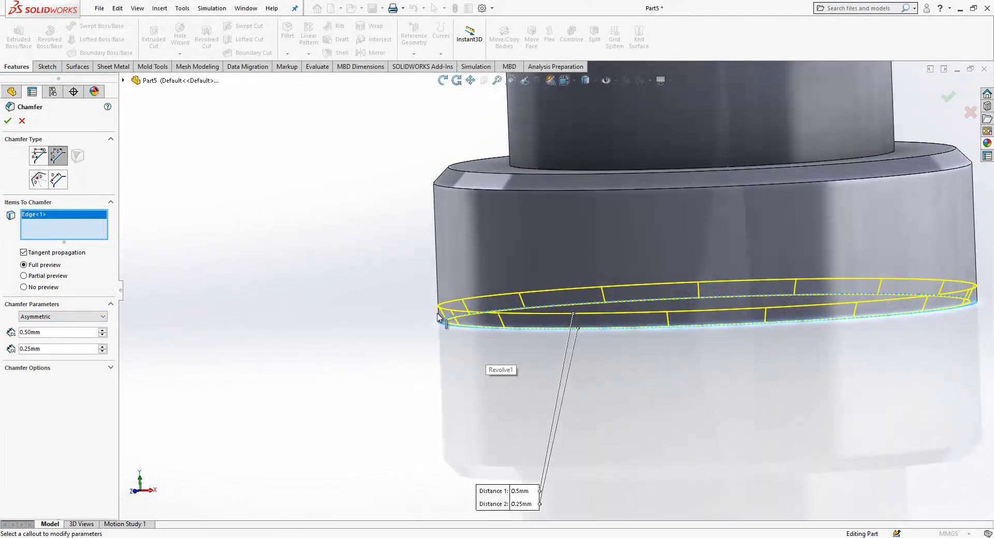
pyautogui.scroll(3, 437, 314)
pyautogui.moveTo(506, 309)
pyautogui.mouseDown(button='middle')
pyautogui.moveTo(512, 329)
pyautogui.moveTo(515, 304)
pyautogui.mouseUp(button='middle')
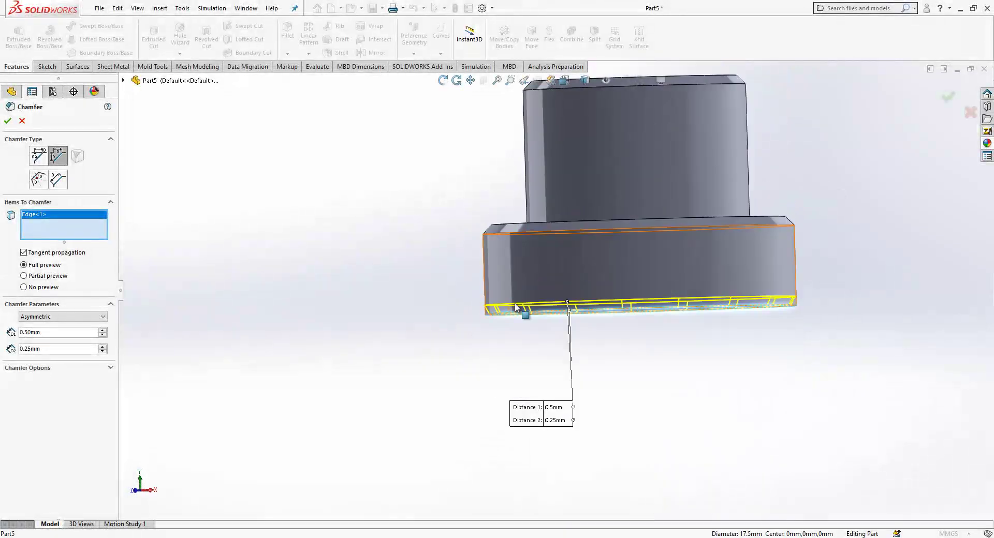
pyautogui.scroll(-3, 512, 311)
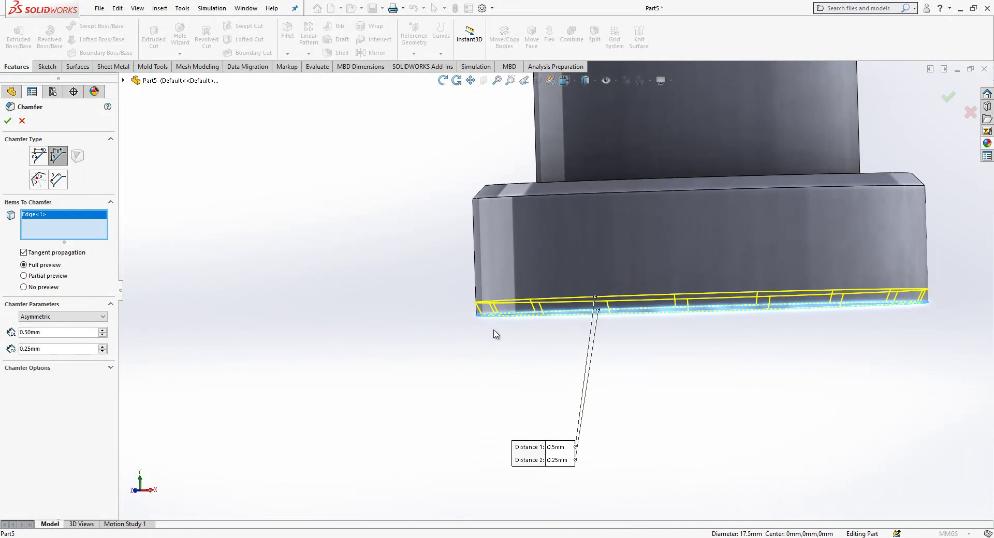
pyautogui.moveTo(477, 327); pyautogui.dragTo(461, 359, button='middle')
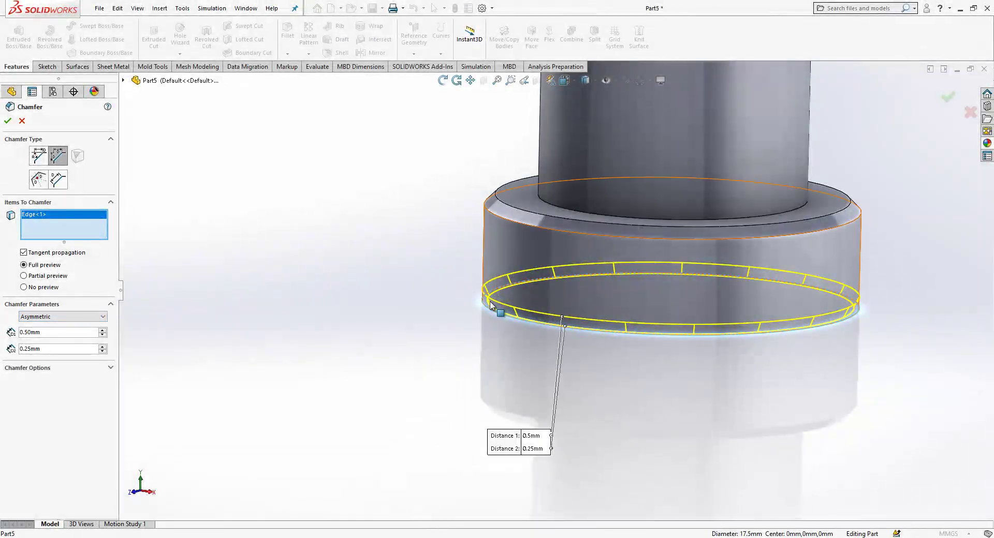
pyautogui.moveTo(484, 343); pyautogui.dragTo(473, 268, button='middle')
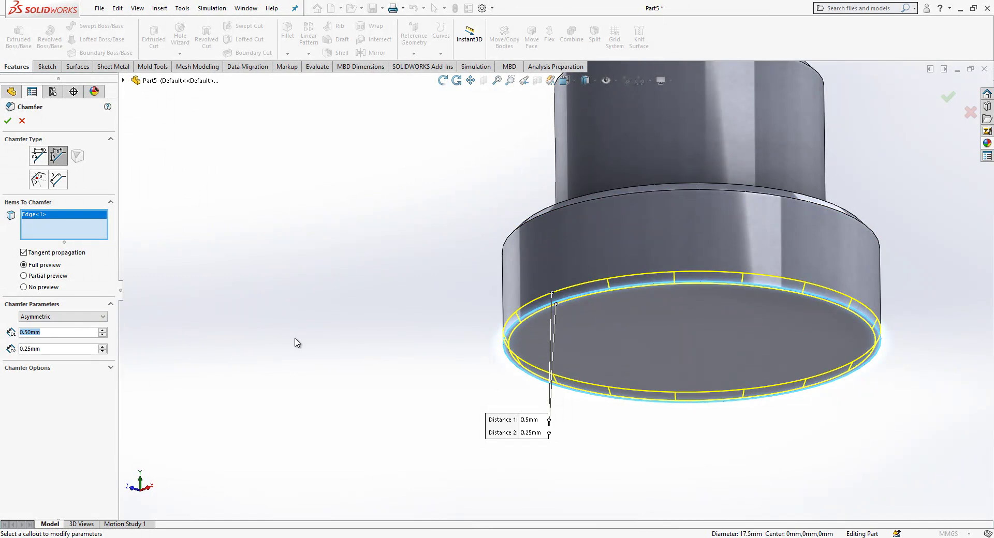
# Step: Complete the asymmetric 0.5 mm by 0.25 mm chamfer on the bottom outer edge of the wide lower step
pyautogui.click(47, 350)
pyautogui.press('Return')
pyautogui.moveTo(546, 343); pyautogui.dragTo(639, 243, button='middle')
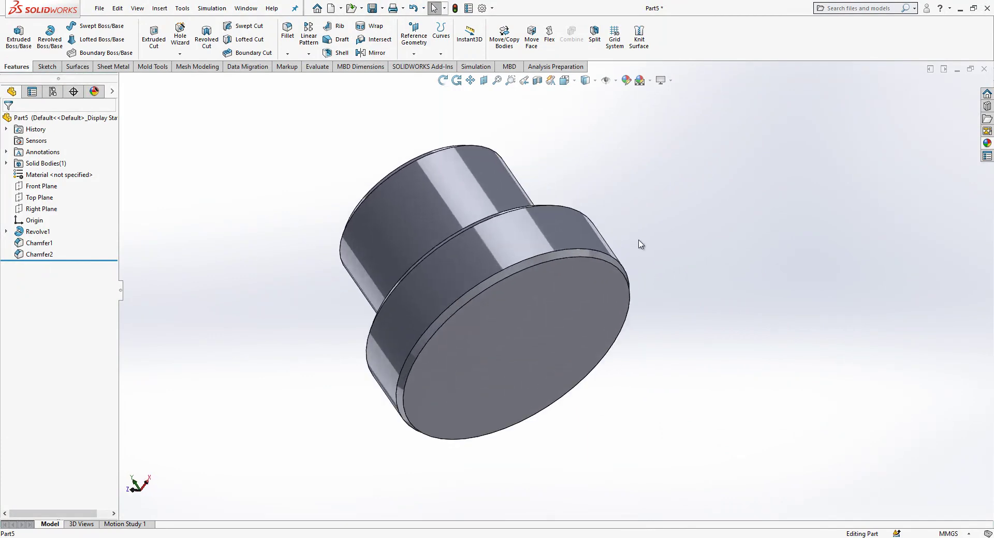
# Step: Start a DIN M5 bottoming tapped hole with a 3D sketch and place its point on the wide step's bottom face
pyautogui.click(288, 55)
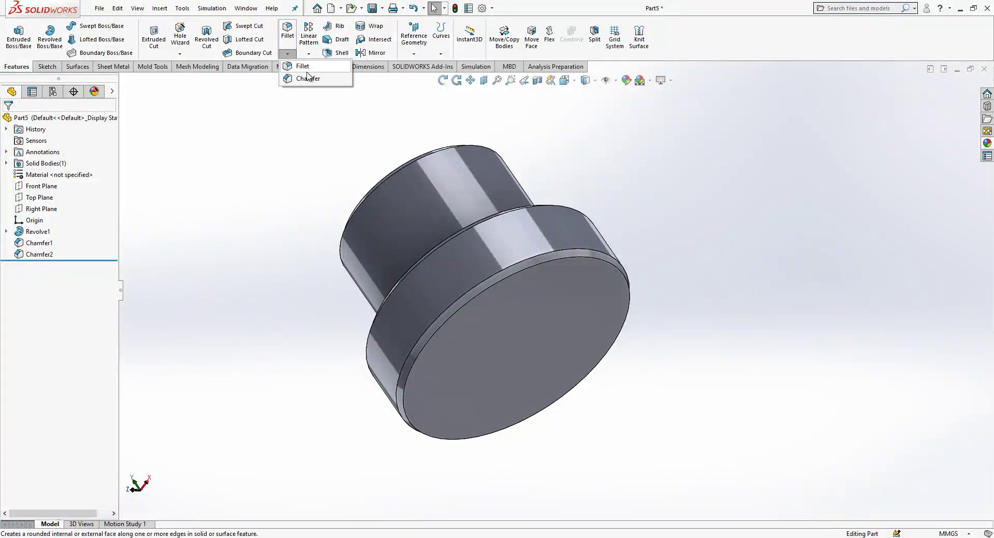
pyautogui.click(180, 45)
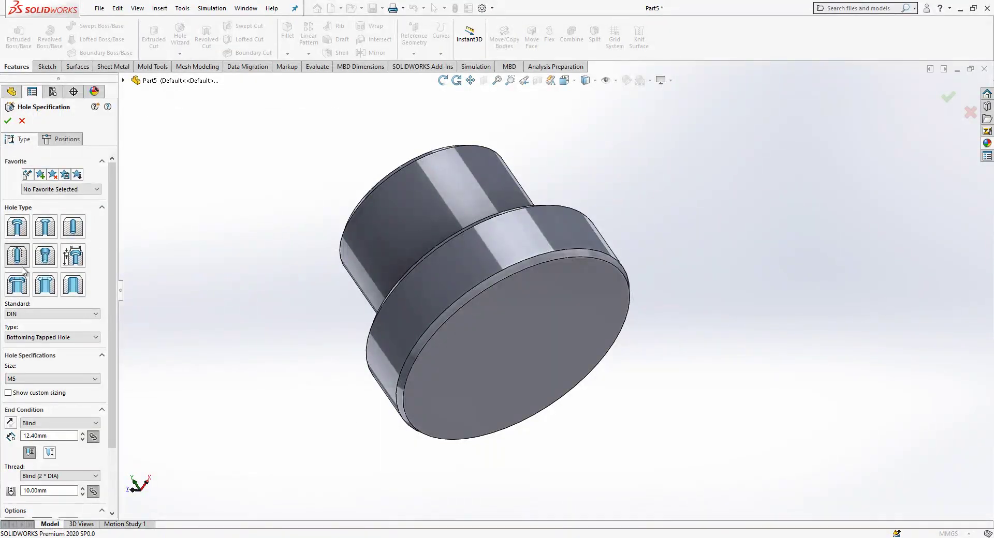
pyautogui.click(66, 139)
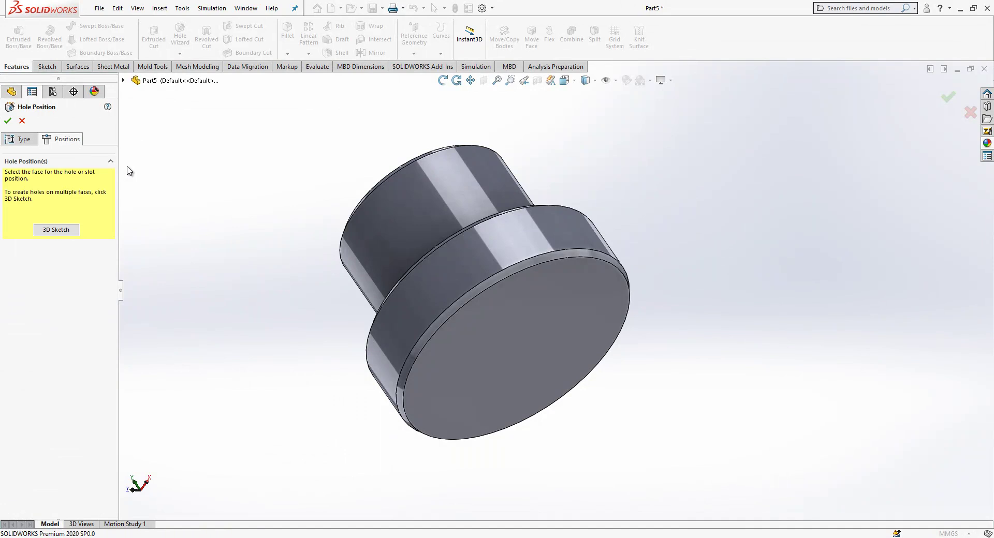
pyautogui.click(56, 229)
pyautogui.click(530, 323)
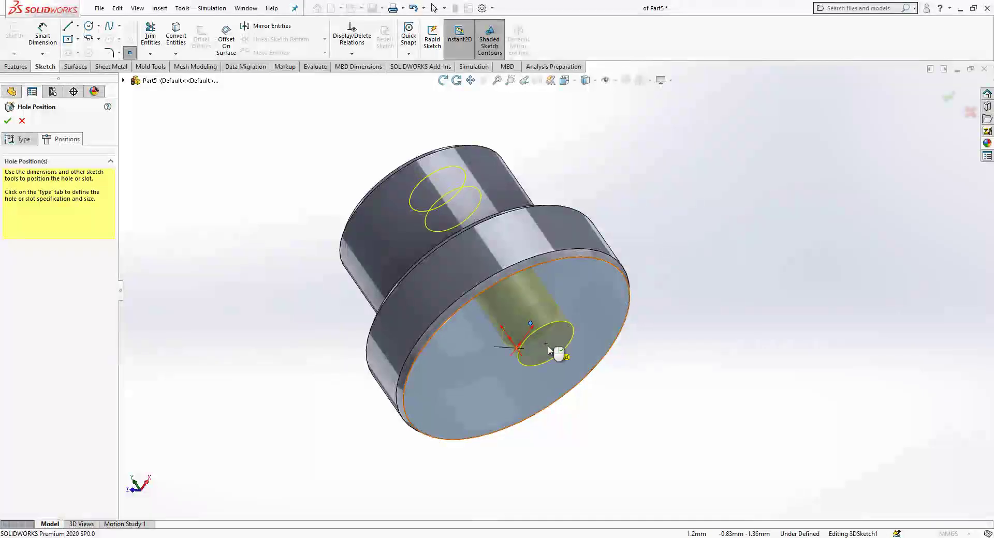
pyautogui.press('Escape')
# Step: Make the tapped hole's position point coincident with the origin
pyautogui.click(526, 333)
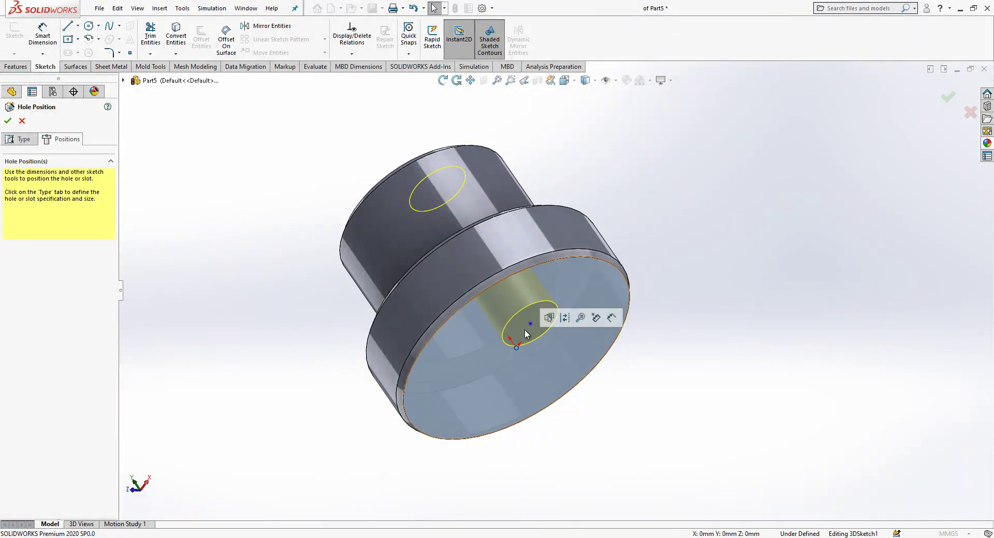
pyautogui.keyDown('ctrl'); pyautogui.click(530, 324); pyautogui.keyUp('ctrl')
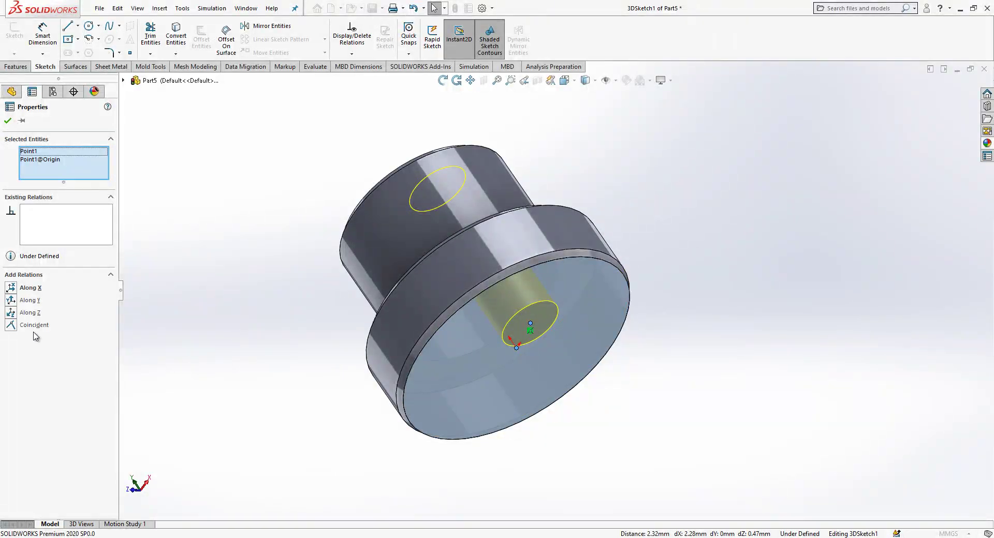
pyautogui.click(10, 326)
pyautogui.click(248, 356)
# Step: Set the M5 tapped hole's blind depth to 10 mm and create the hole
pyautogui.moveTo(426, 326); pyautogui.dragTo(471, 362, button='middle')
pyautogui.click(21, 140)
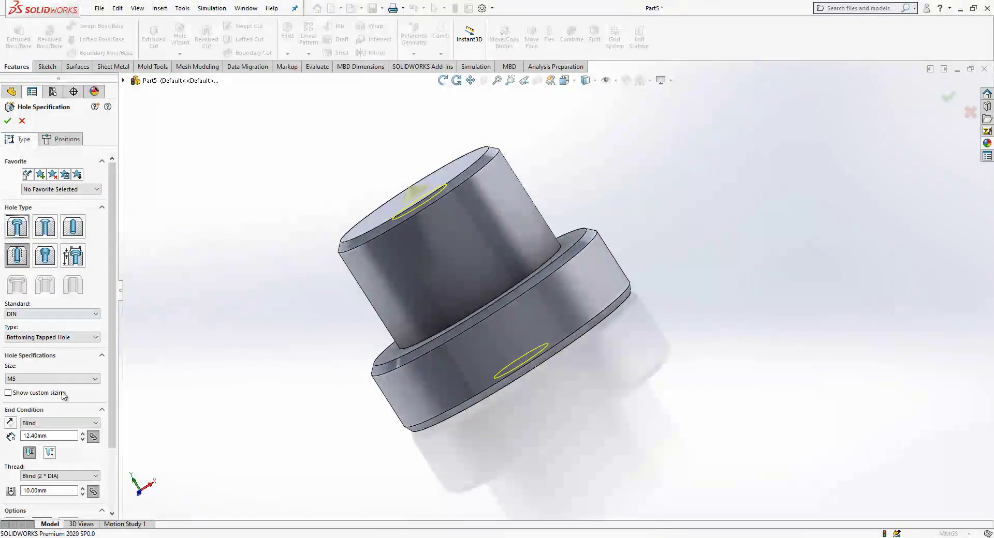
pyautogui.write('1')
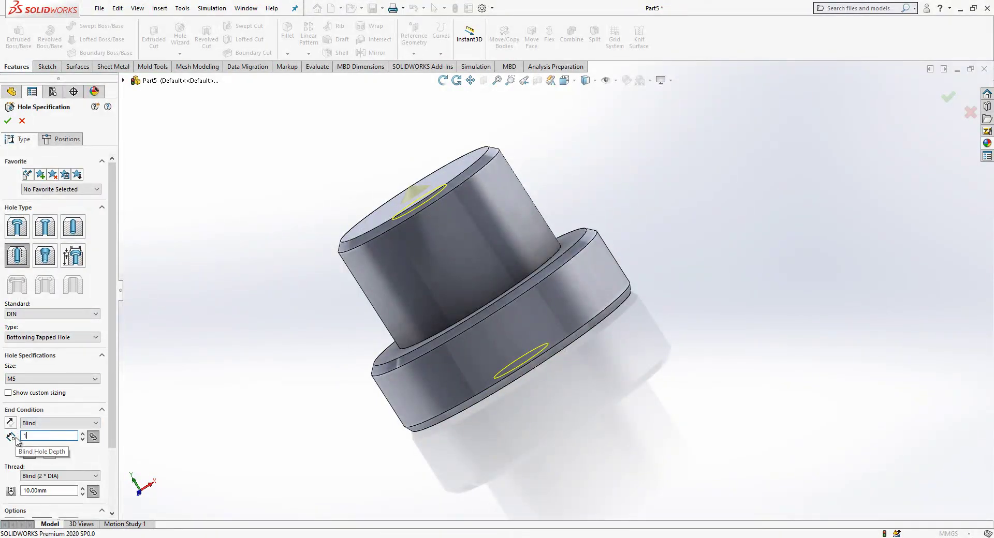
pyautogui.write('0')
pyautogui.press('Return')
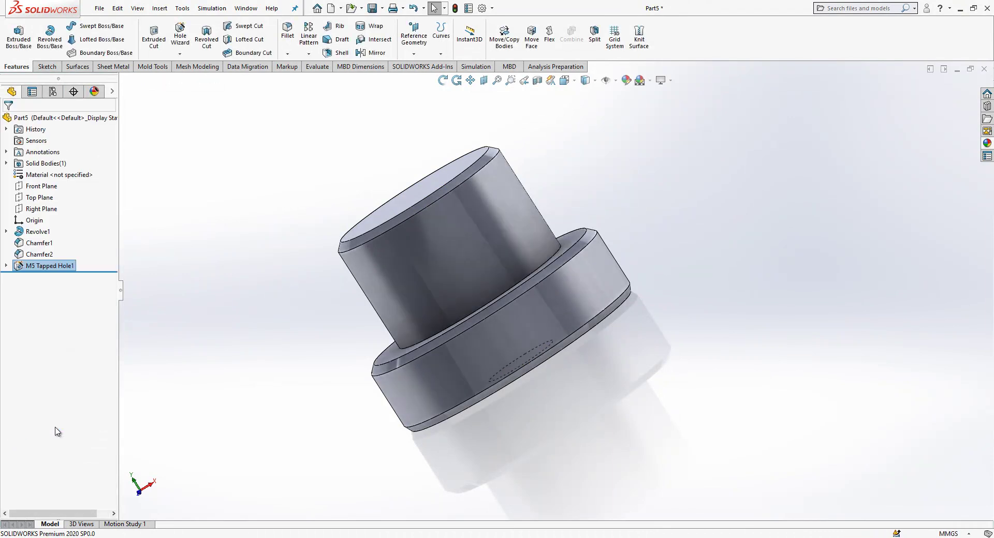
# Step: Save the stepped part as PP3 in the eXAMPLE folder
pyautogui.moveTo(199, 402); pyautogui.dragTo(473, 388, button='middle')
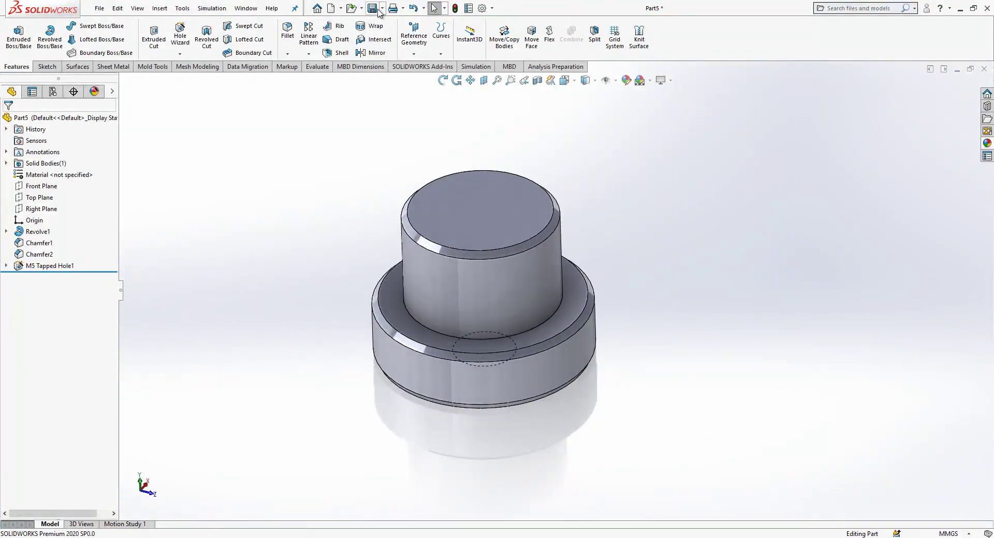
pyautogui.hotkey('ctrl', 's')
pyautogui.write('PP3')
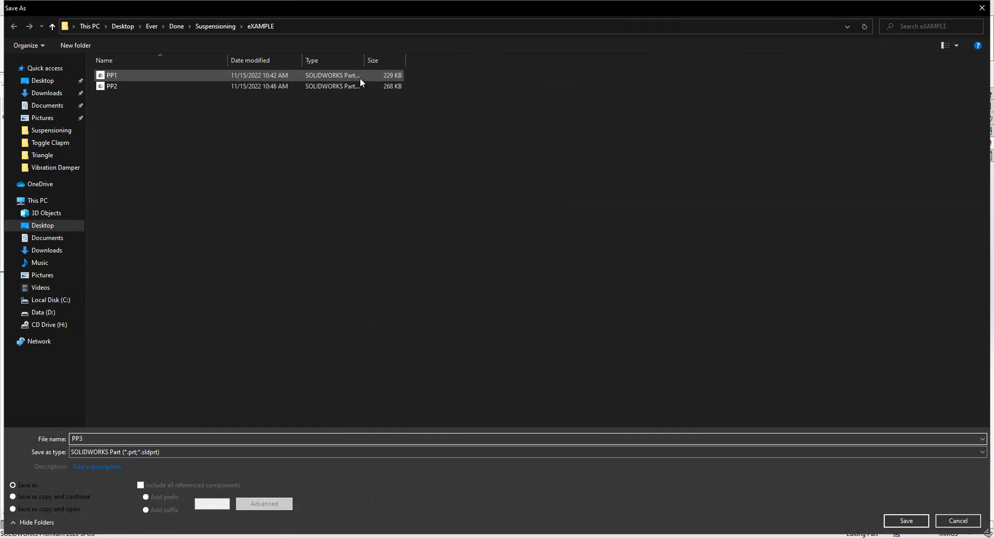
pyautogui.press('Return')
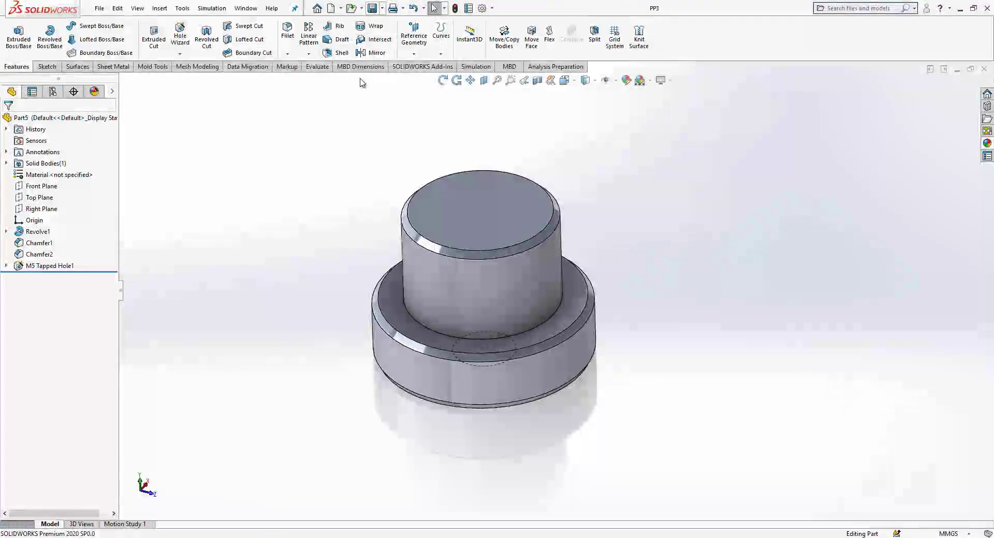
# Step: Switch to the Assem2 assembly and insert PP3 near a front counterbore of the lower plate
pyautogui.click(246, 8)
pyautogui.click(277, 130)
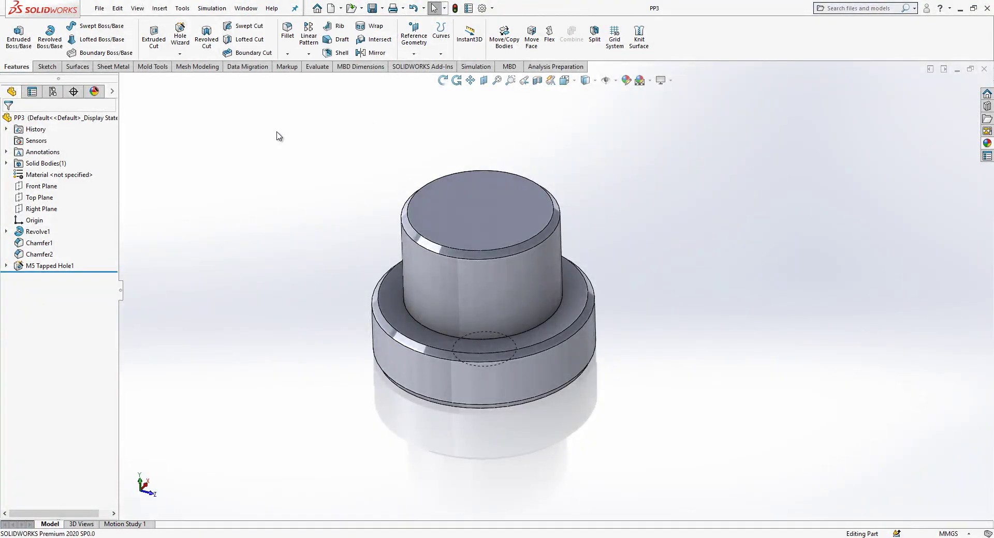
pyautogui.click(57, 38)
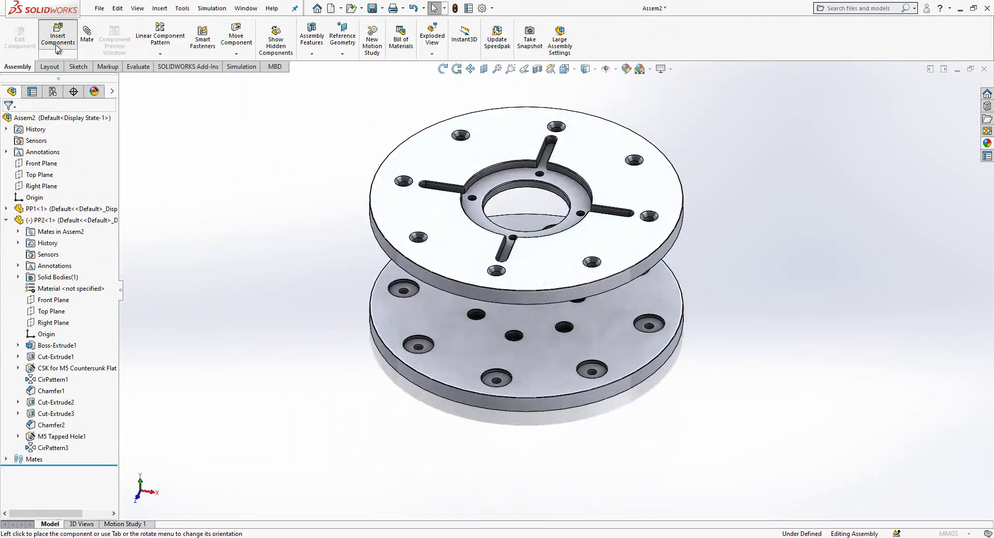
pyautogui.click(24, 246)
pyautogui.scroll(-3, 482, 393)
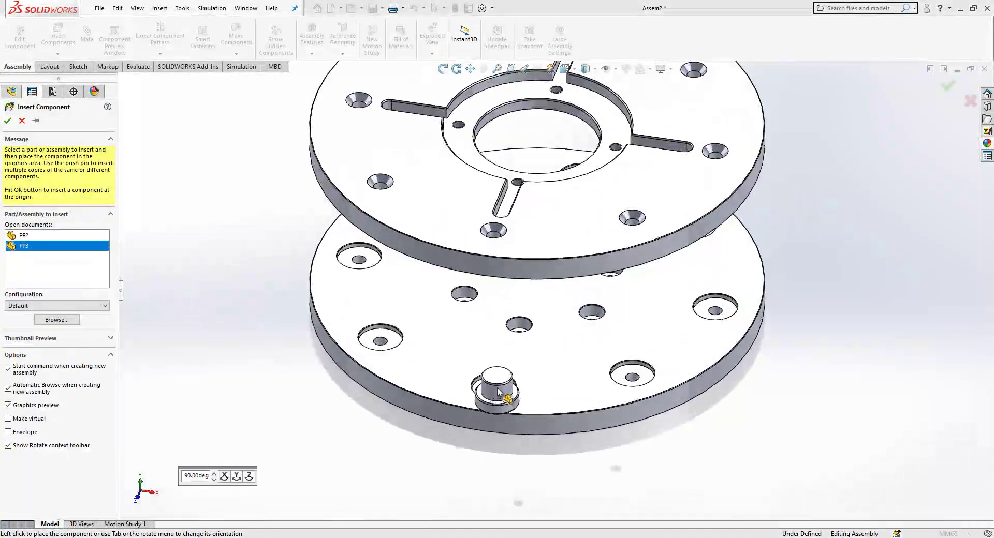
pyautogui.click(506, 369)
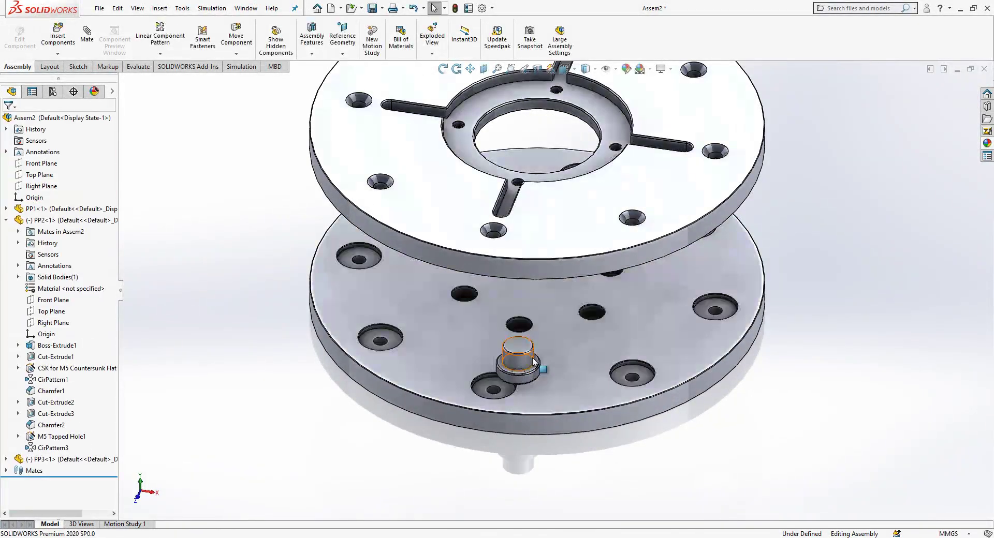
# Step: Create a second copy of PP3 beside the plates and rotate it upside down with Rotate Component
pyautogui.moveTo(538, 366); pyautogui.dragTo(539, 343, button='middle')
pyautogui.scroll(-1, 538, 344)
pyautogui.keyDown('ctrl'); pyautogui.moveTo(520, 363); pyautogui.dragTo(787, 24); pyautogui.keyUp('ctrl')
pyautogui.click(236, 54)
pyautogui.click(261, 78)
pyautogui.press('Escape')
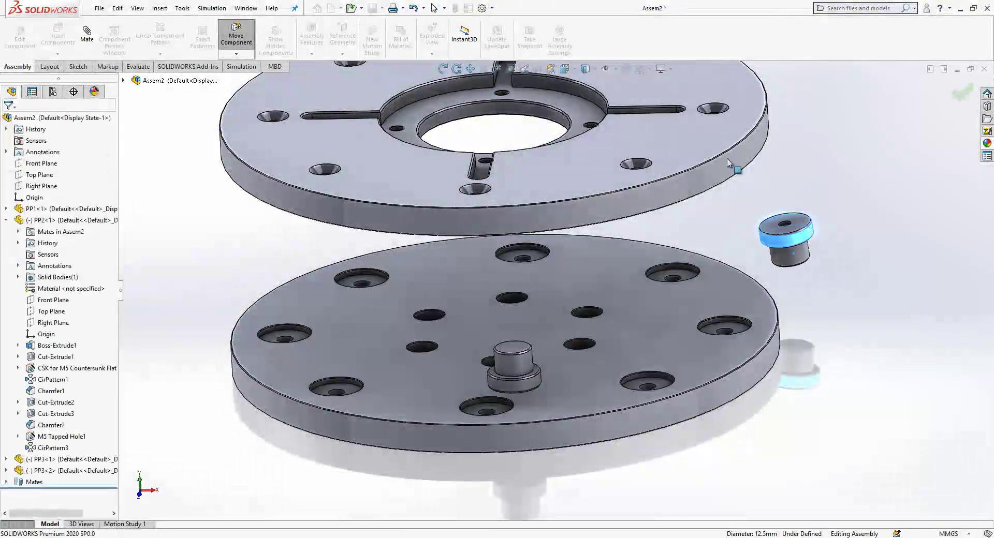
# Step: Add a concentric mate between the upright PP3 and the front counterbore in lower plate PP1
pyautogui.press('m')
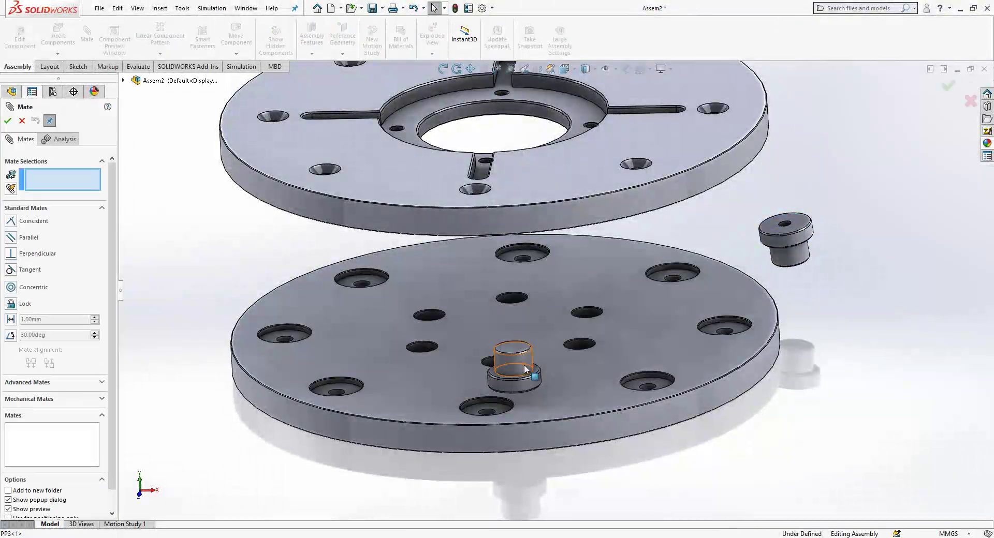
pyautogui.click(489, 396)
pyautogui.click(514, 365)
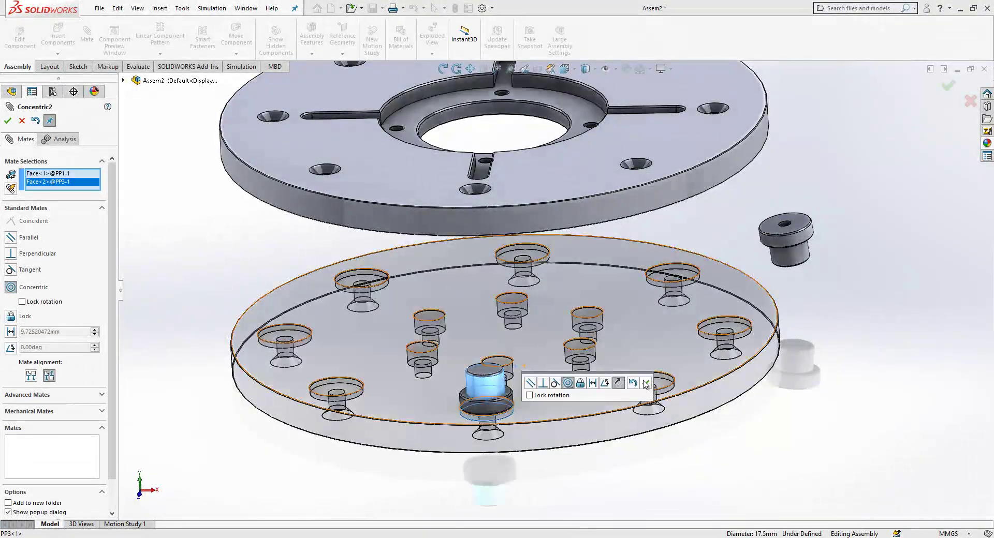
pyautogui.click(645, 383)
# Step: Add a concentric mate between the inverted PP3 and the matching counterbore on the underside of upper plate PP2
pyautogui.click(796, 254)
pyautogui.moveTo(795, 255); pyautogui.dragTo(483, 144, button='middle')
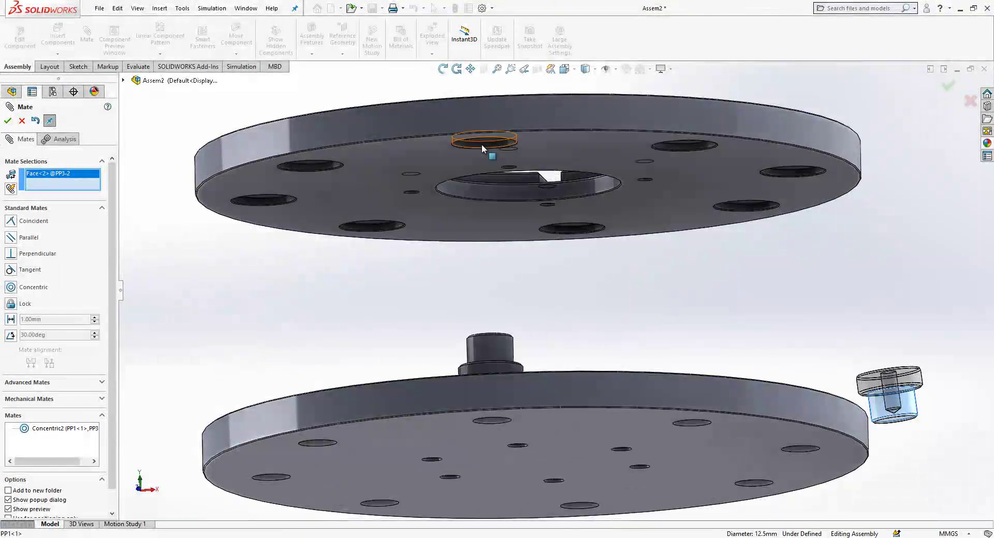
pyautogui.click(482, 143)
pyautogui.click(469, 123)
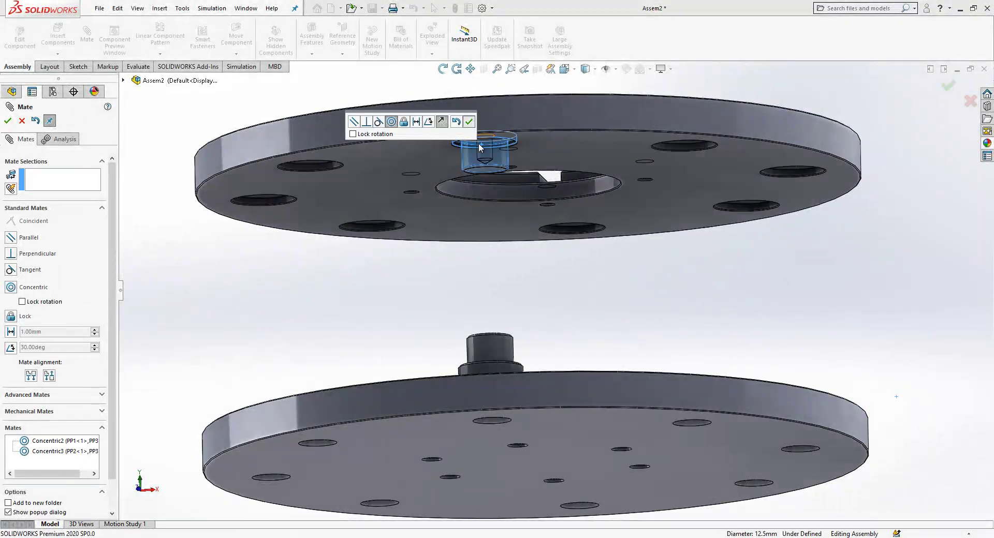
# Step: Add a coincident mate seating the inverted PP3's wide end face against the counterbore floor in the upper plate
pyautogui.moveTo(548, 307); pyautogui.dragTo(485, 398, button='middle')
pyautogui.scroll(-3, 501, 315)
pyautogui.click(482, 332)
pyautogui.click(486, 225)
pyautogui.rightClick(480, 226)
# Step: Mate the upright PP3's bottom face coincident with the lower plate's counterbore floor and finish mating
pyautogui.scroll(3, 468, 371)
pyautogui.moveTo(486, 397); pyautogui.dragTo(487, 345)
pyautogui.click(512, 404)
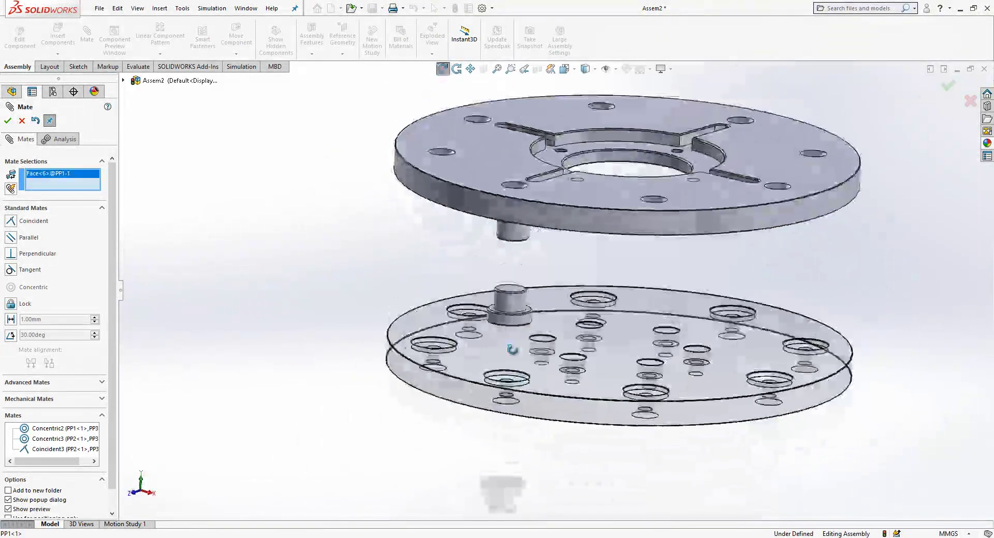
pyautogui.click(521, 321)
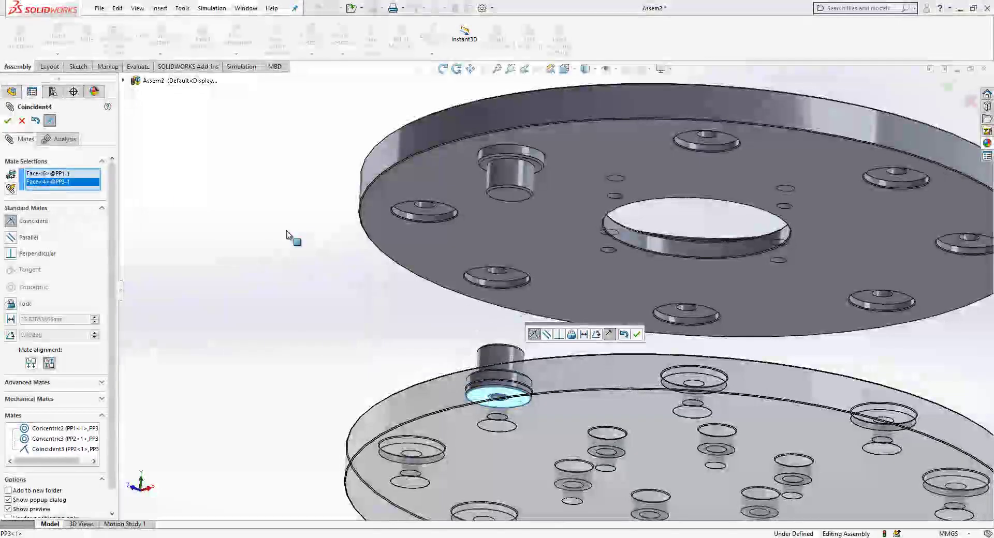
pyautogui.press('Return')
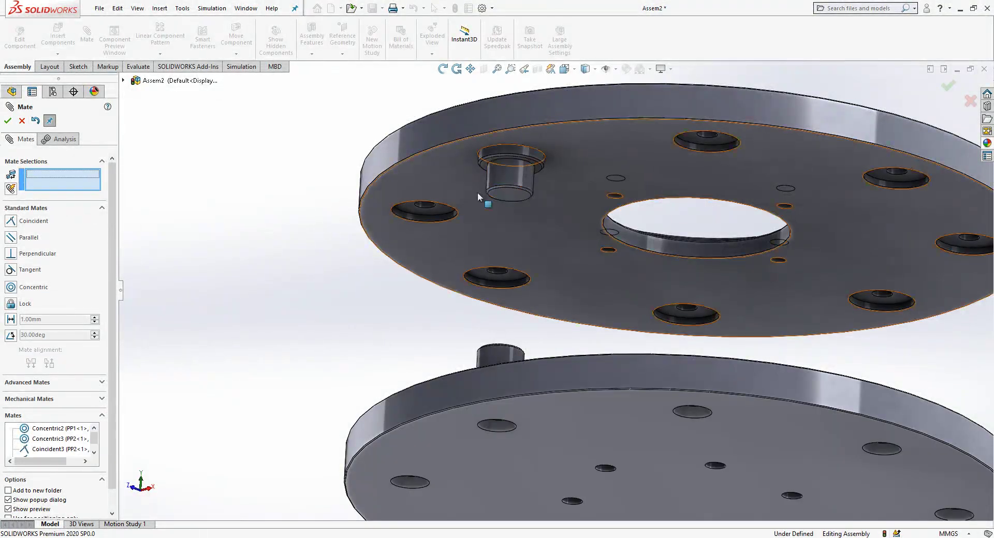
pyautogui.press('Escape')
# Step: Apply the solid Orange appearance to the PP3 body on the lower plate
pyautogui.scroll(4, 373, 290)
pyautogui.moveTo(372, 290); pyautogui.dragTo(545, 410, button='middle')
pyautogui.scroll(3, 545, 410)
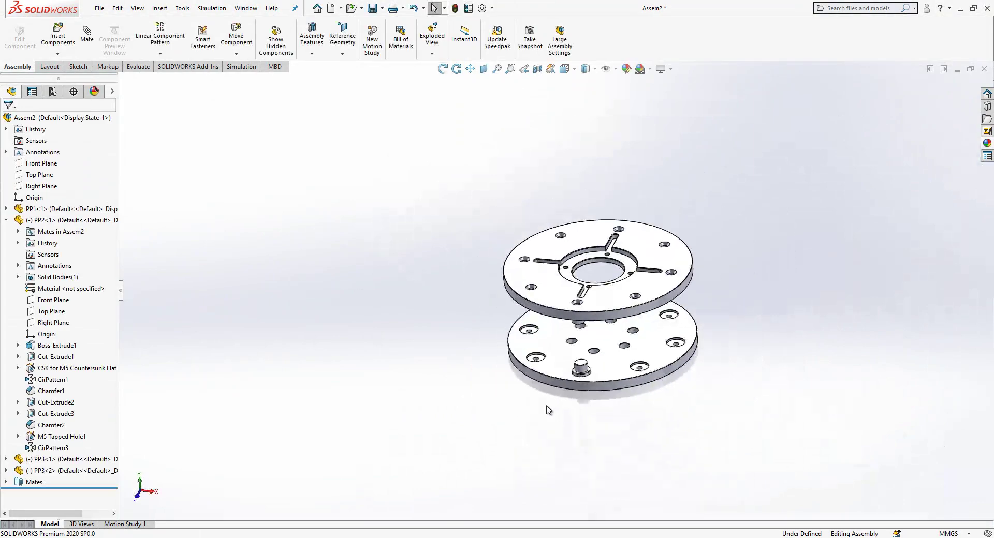
pyautogui.scroll(-2, 729, 351)
pyautogui.moveTo(641, 339); pyautogui.dragTo(660, 337, button='middle')
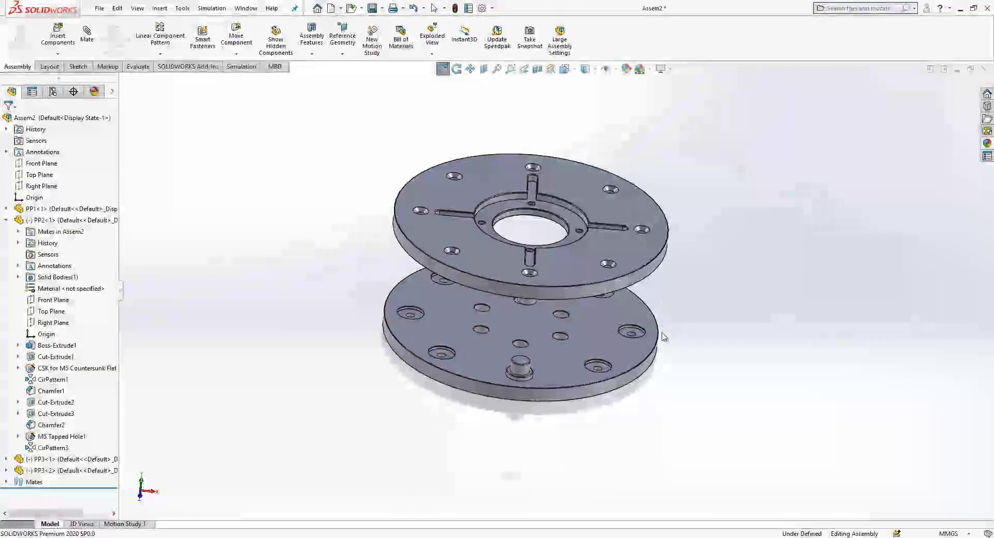
pyautogui.click(987, 144)
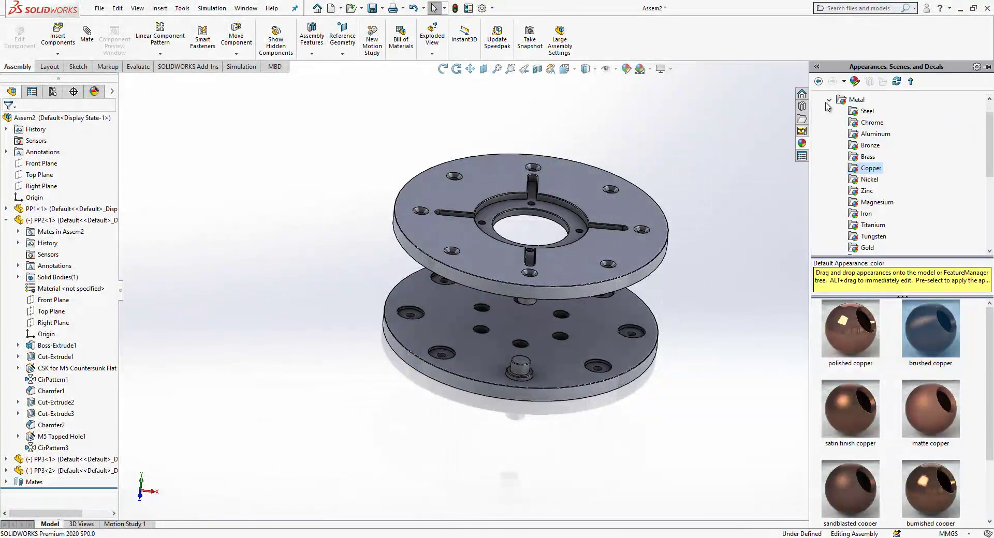
pyautogui.click(828, 100)
pyautogui.click(855, 168)
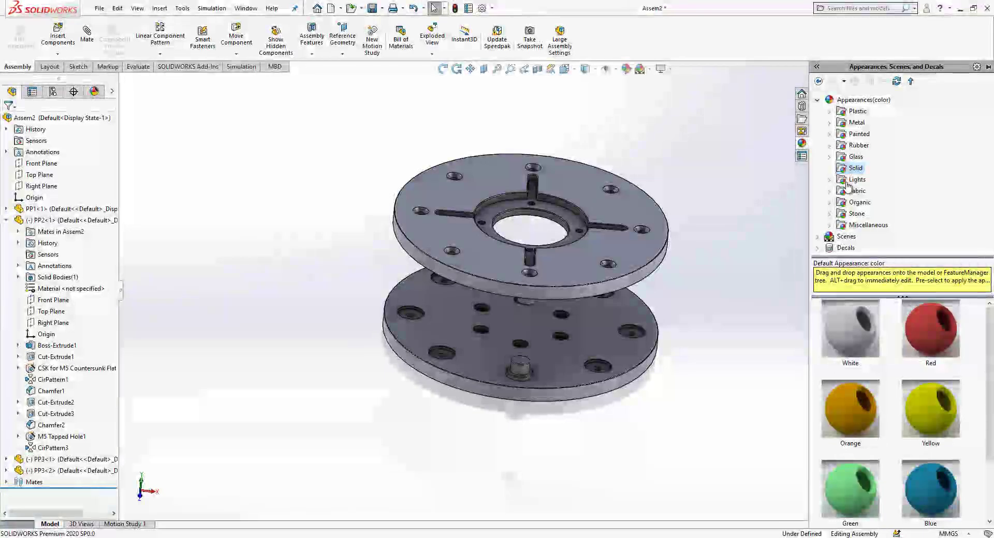
pyautogui.moveTo(855, 421); pyautogui.dragTo(526, 372)
pyautogui.click(537, 372)
pyautogui.scroll(-3, 595, 310)
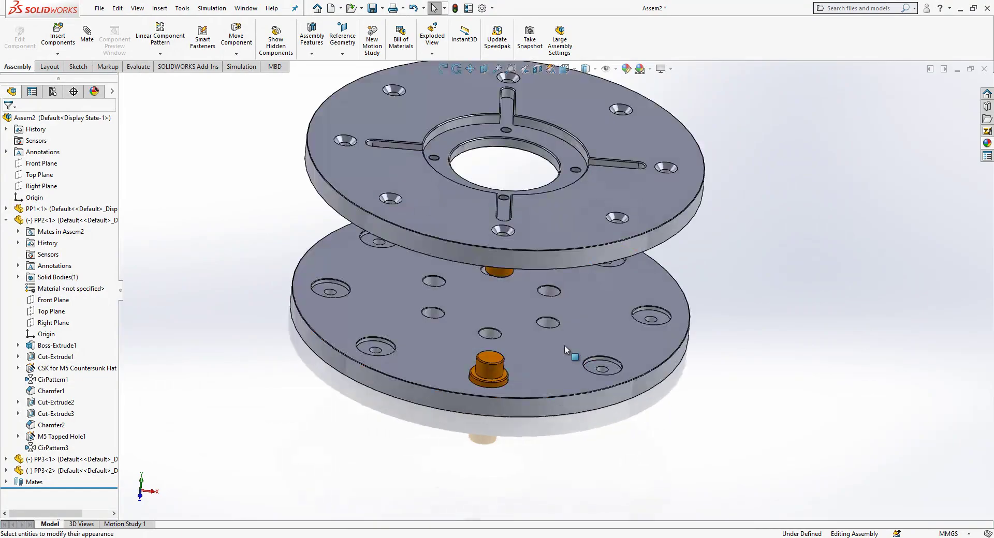
# Step: Apply the solid Blue appearance to the body of upper plate PP2
pyautogui.click(987, 145)
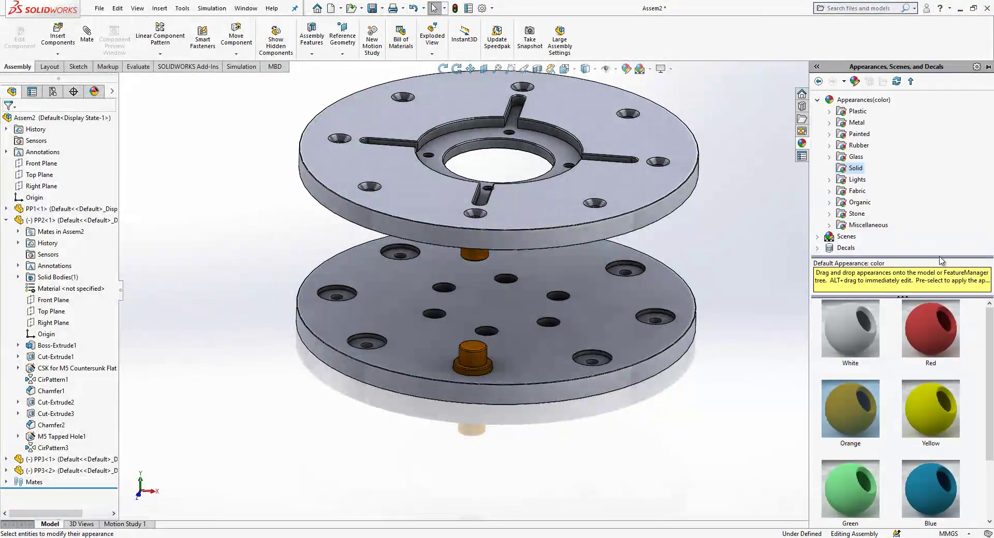
pyautogui.moveTo(927, 483); pyautogui.dragTo(556, 193)
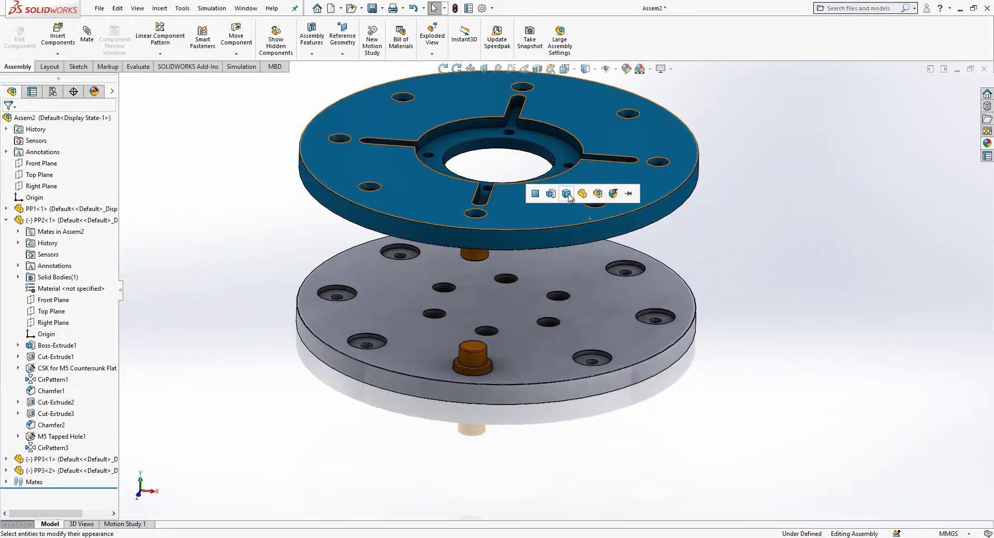
pyautogui.click(567, 194)
# Step: Apply the solid Yellow appearance to the body of lower plate PP1 and shift the upper plate down toward it
pyautogui.click(988, 144)
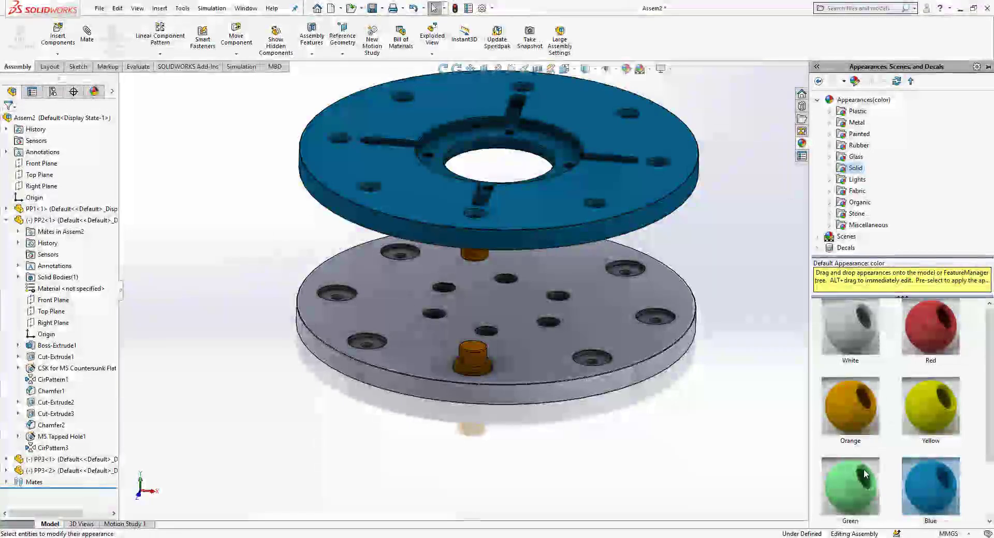
pyautogui.moveTo(925, 414); pyautogui.dragTo(545, 323)
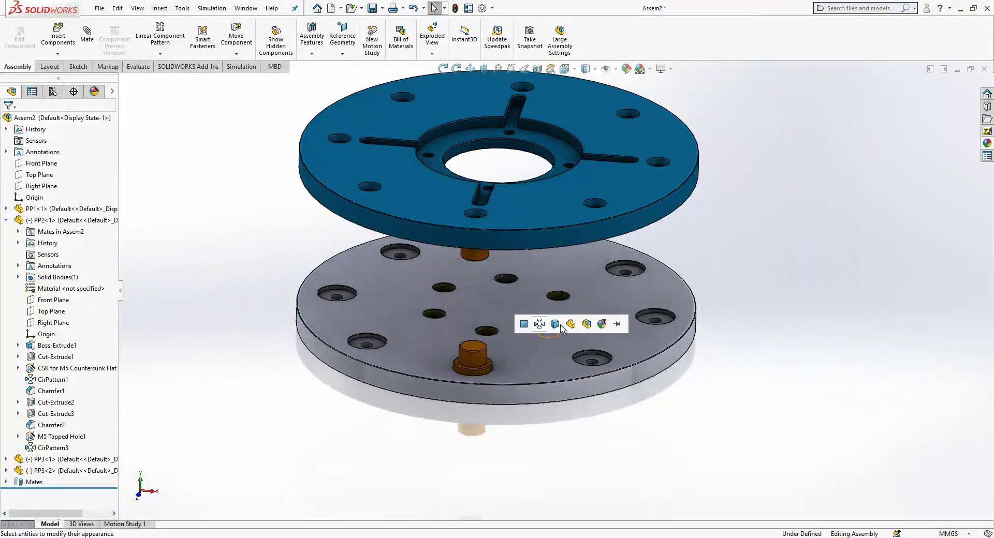
pyautogui.click(561, 326)
pyautogui.click(543, 213)
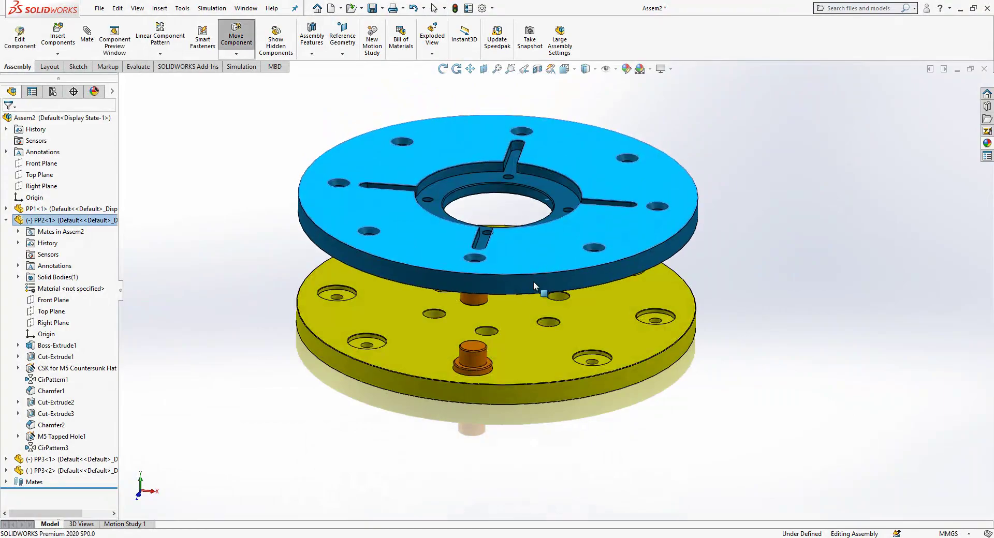
# Step: Move upper plate PP2 slightly farther above the lower plate and clear the selection
pyautogui.moveTo(533, 281); pyautogui.dragTo(533, 261)
pyautogui.click(772, 326)
pyautogui.scroll(1, 634, 331)
pyautogui.moveTo(590, 326)
pyautogui.mouseDown(button='middle')
pyautogui.moveTo(585, 357)
pyautogui.moveTo(603, 324)
pyautogui.mouseUp(button='middle')
pyautogui.scroll(-1, 620, 274)
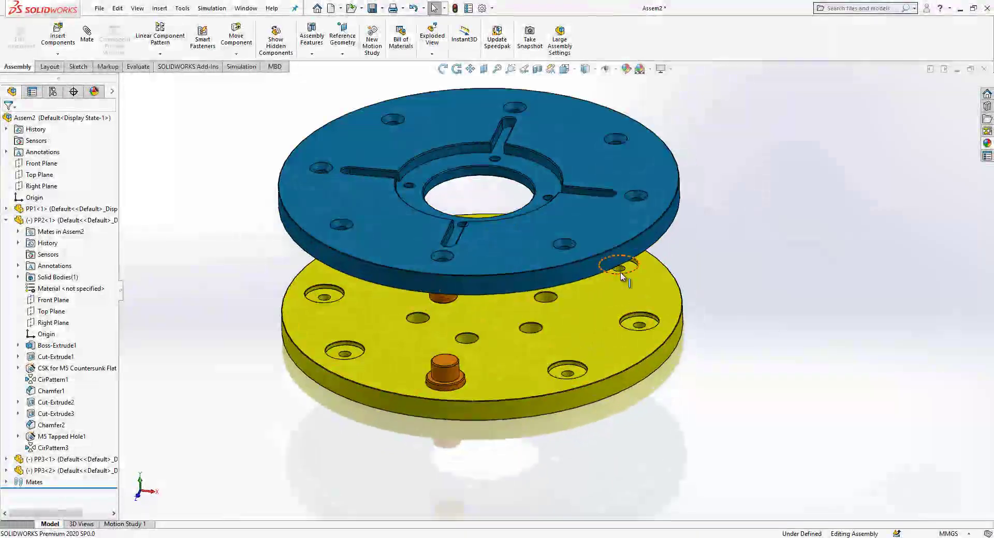
# Step: Create a DIN 7991 hexagon socket countersunk screw part, M5 x 16, from the DIN Toolbox library
pyautogui.click(986, 107)
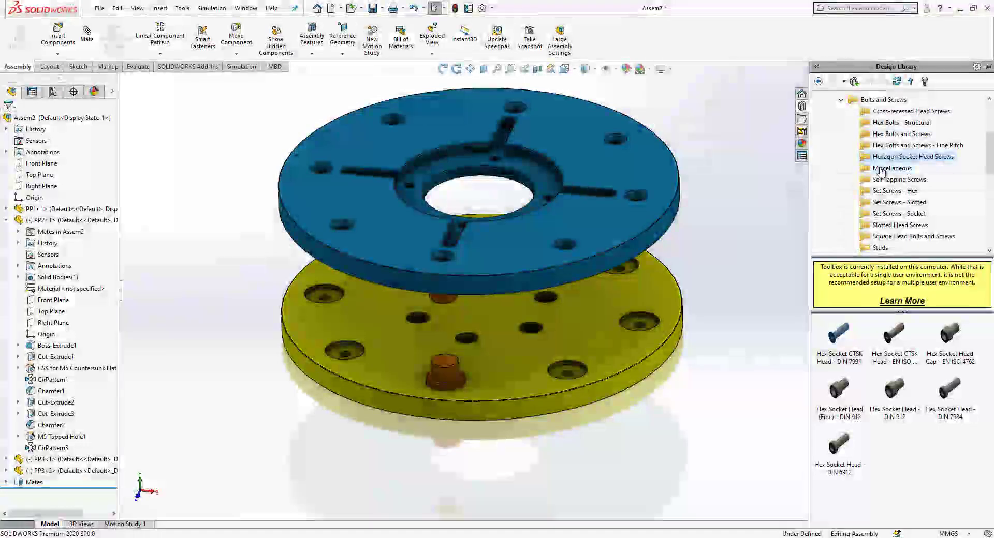
pyautogui.scroll(3, 887, 187)
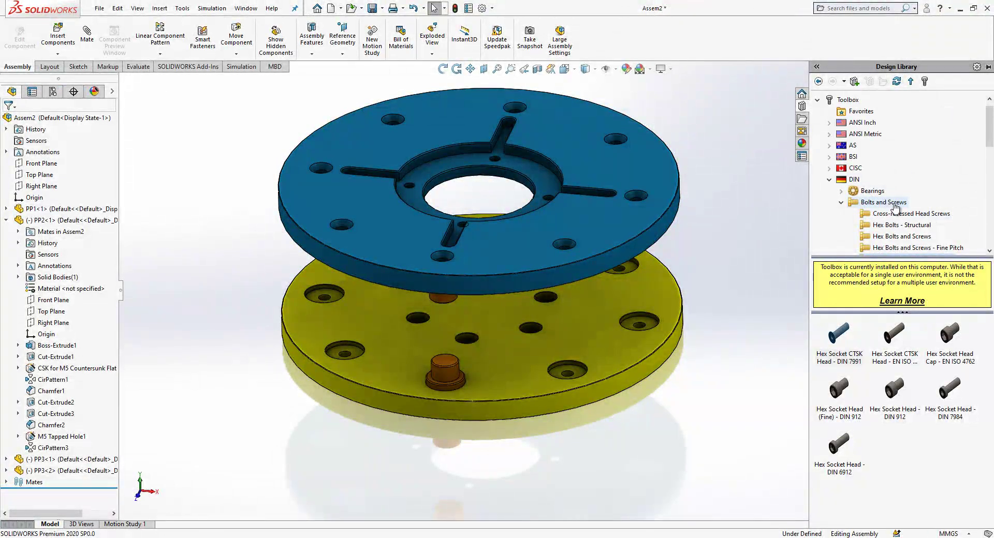
pyautogui.scroll(-2, 894, 206)
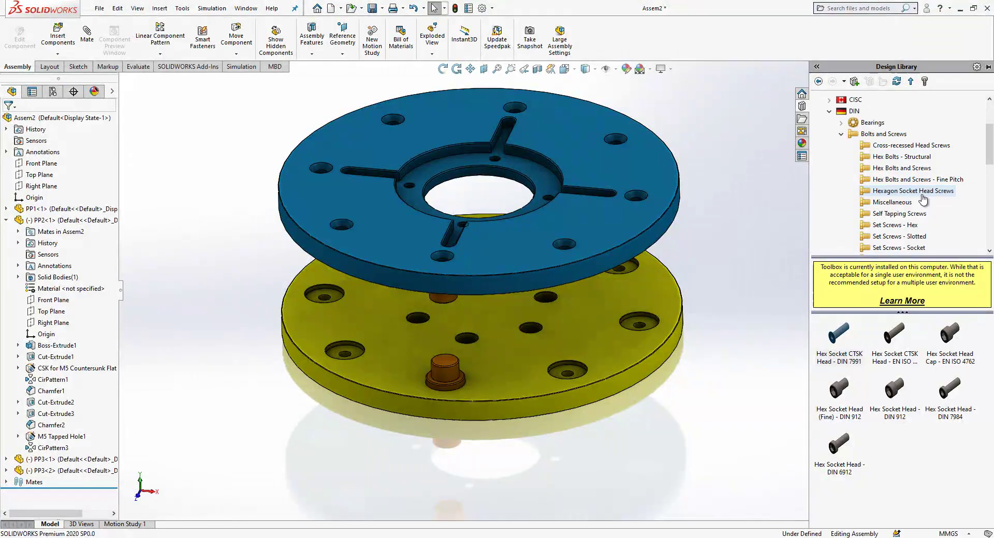
pyautogui.rightClick(842, 350)
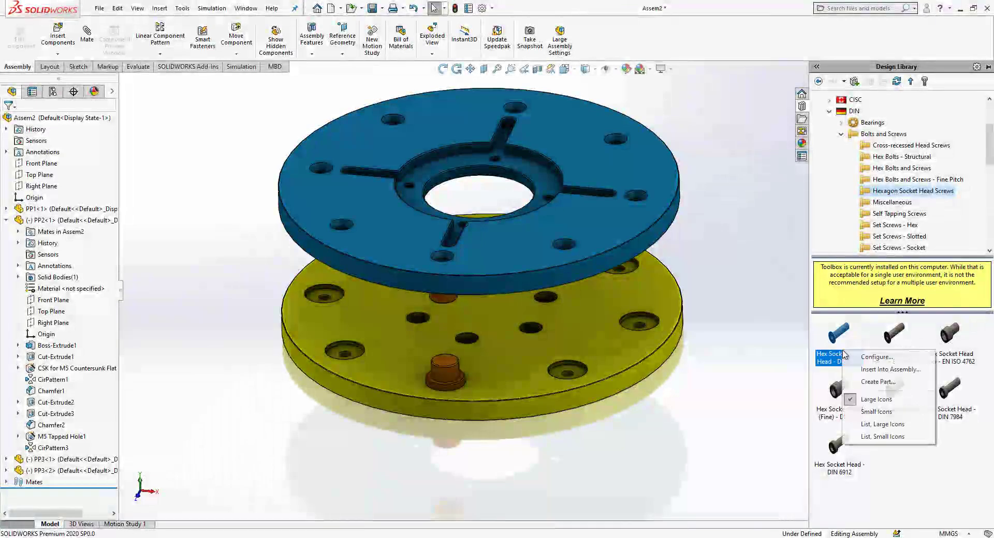
pyautogui.click(869, 382)
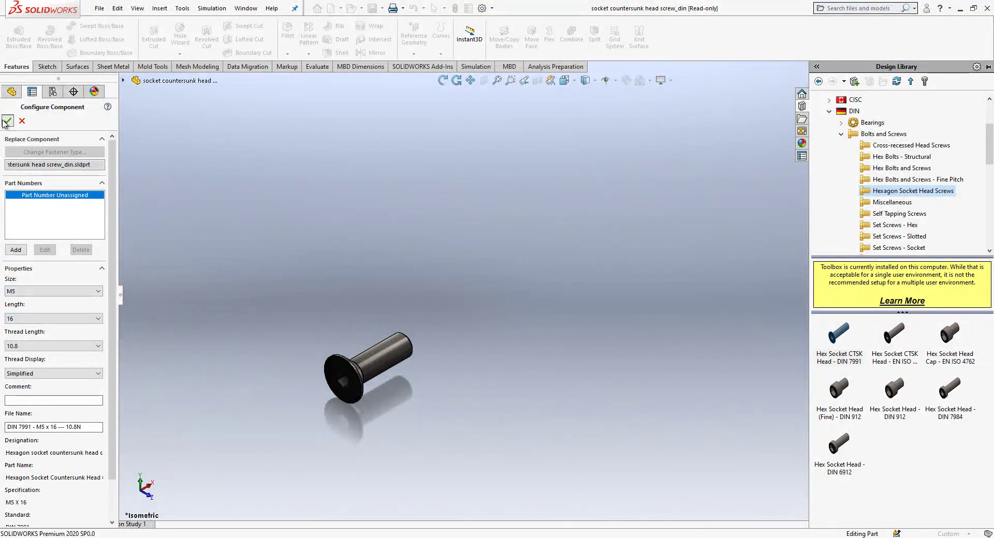
pyautogui.press('Return')
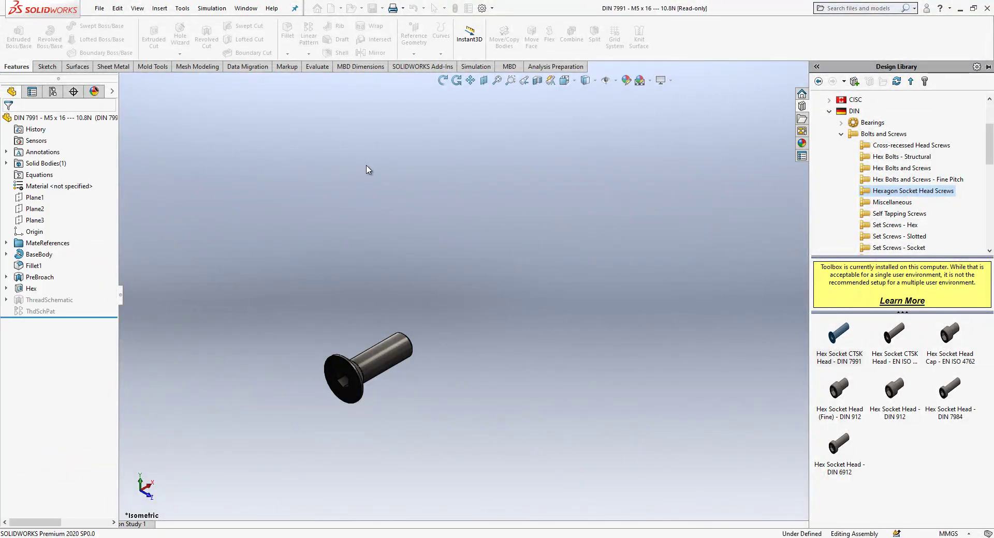
# Step: Insert the DIN 7991 M5 x 16 screw into the upper plate's countersunk hole above the pin and accept the mate
pyautogui.hotkey('ctrl', 'Tab')
pyautogui.click(58, 36)
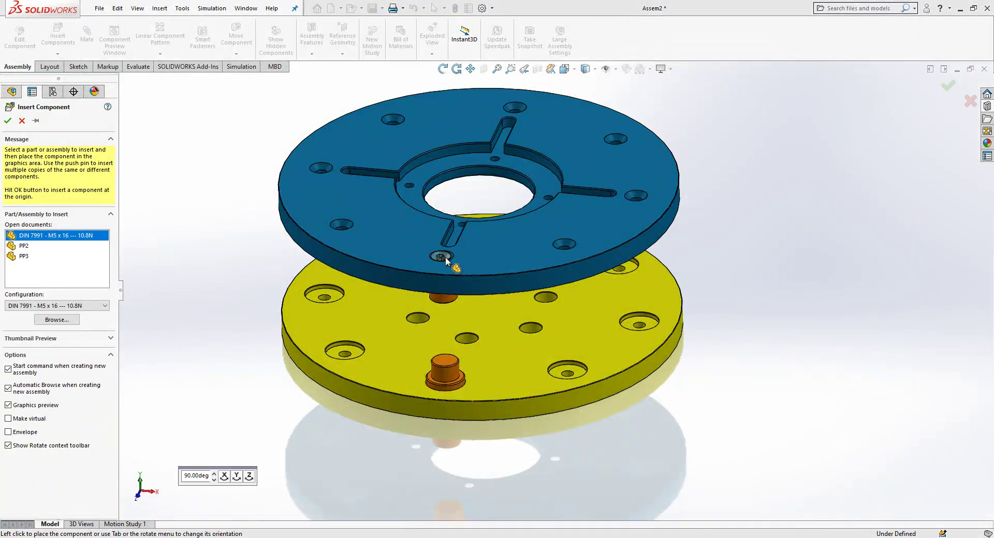
pyautogui.click(444, 256)
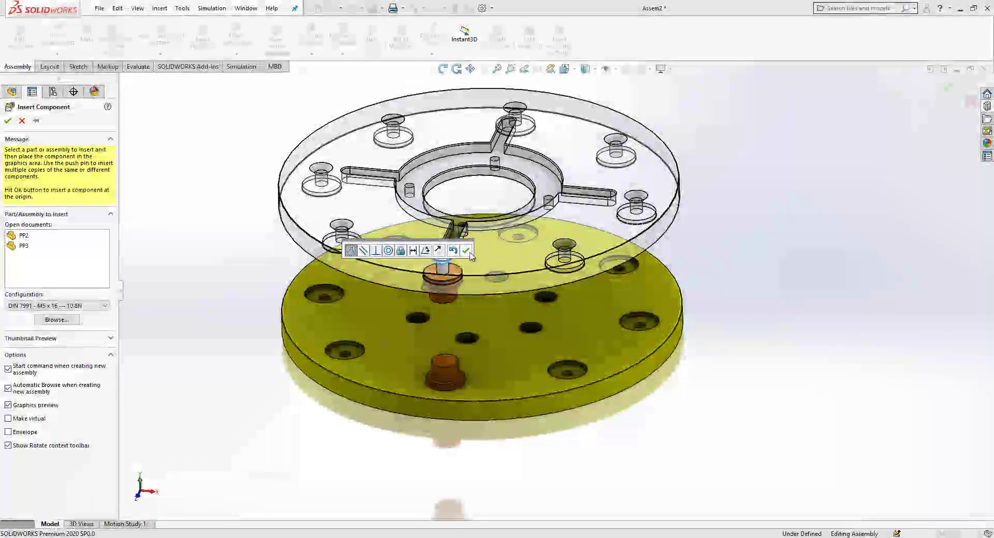
pyautogui.click(466, 251)
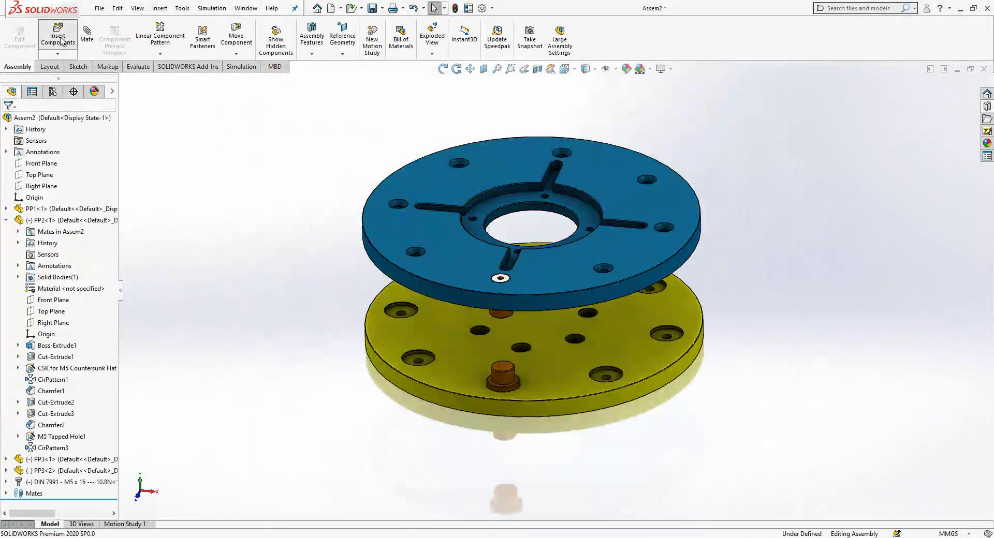
# Step: Insert a second DIN 7991 M5 x 16 screw into the lower plate's countersunk hole beneath the upright pin
pyautogui.click(61, 41)
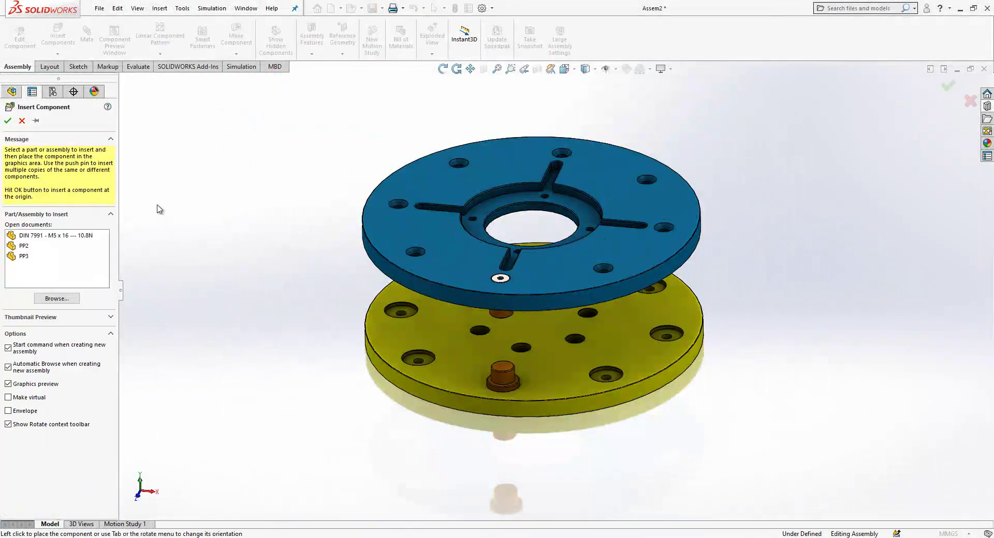
pyautogui.click(54, 237)
pyautogui.scroll(-2, 501, 422)
pyautogui.moveTo(501, 422); pyautogui.dragTo(481, 281, button='middle')
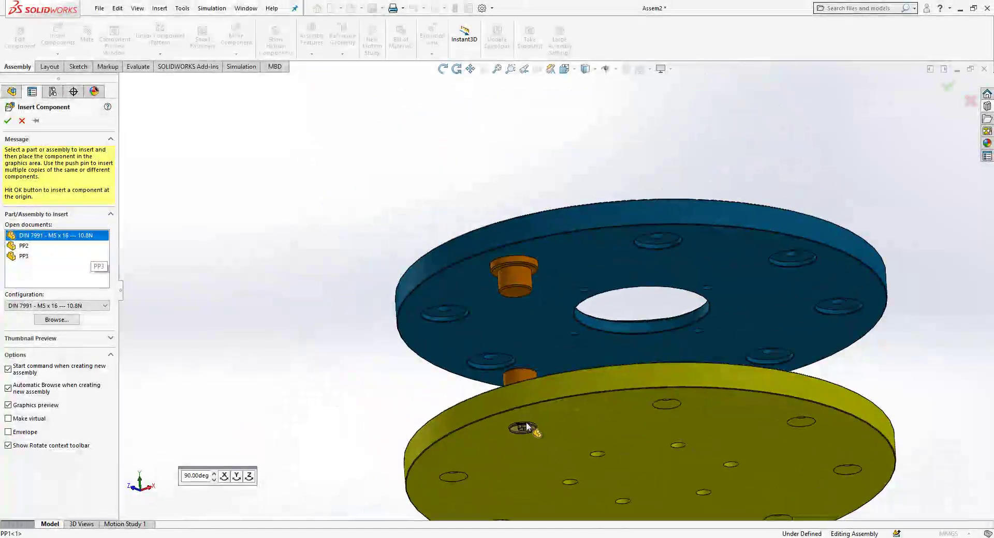
pyautogui.click(529, 427)
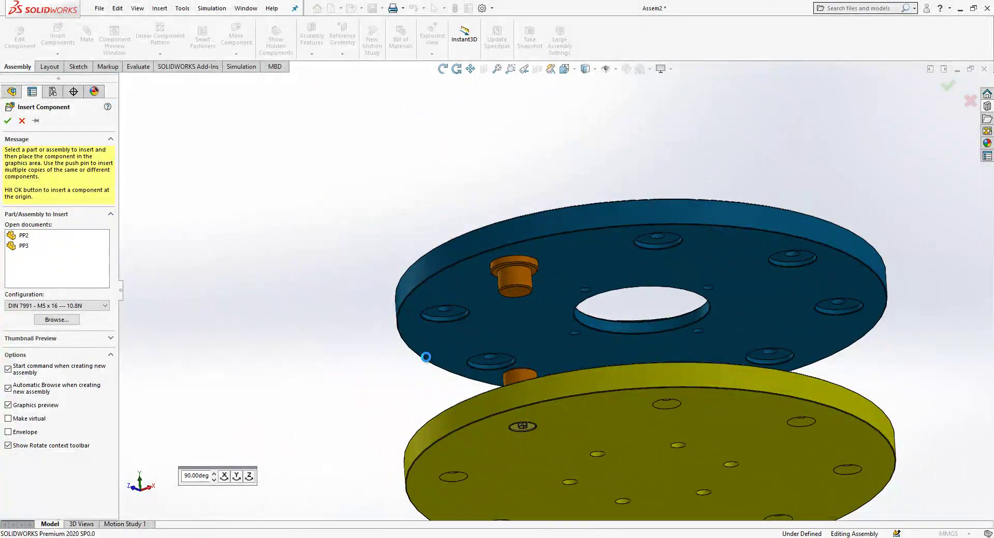
pyautogui.click(387, 356)
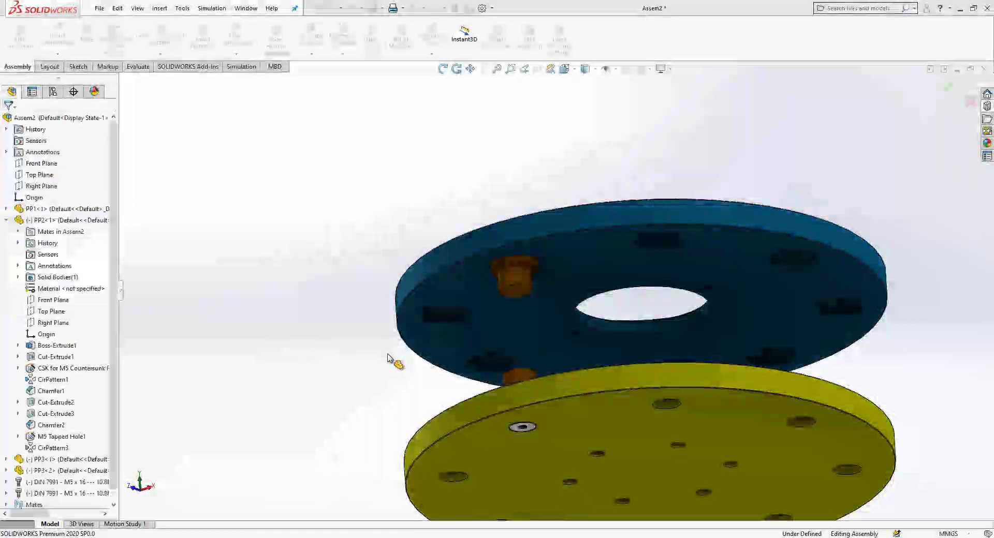
pyautogui.click(7, 220)
pyautogui.scroll(1, 520, 331)
pyautogui.moveTo(520, 332); pyautogui.dragTo(689, 429, button='middle')
pyautogui.scroll(4, 693, 428)
pyautogui.scroll(-5, 534, 307)
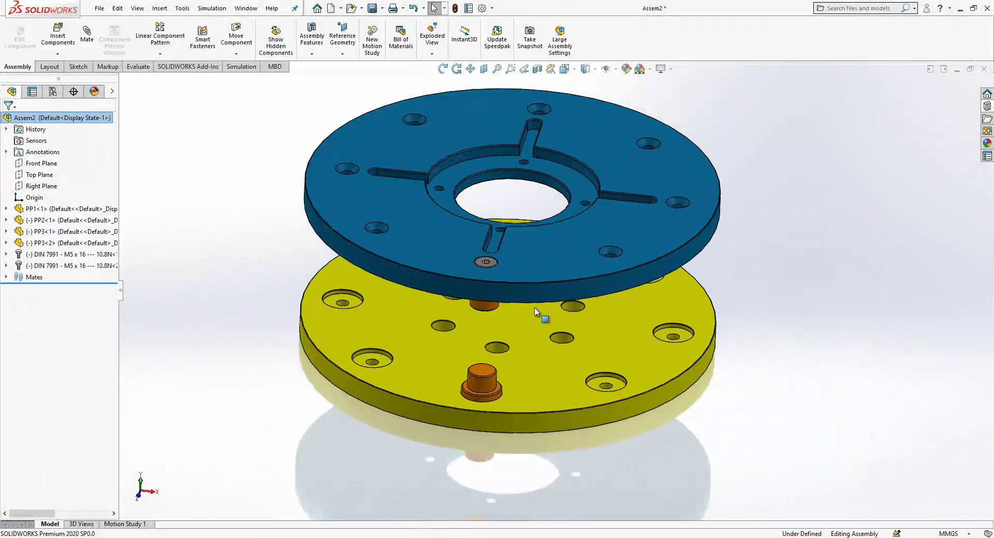
pyautogui.scroll(2, 539, 316)
pyautogui.scroll(-2, 579, 214)
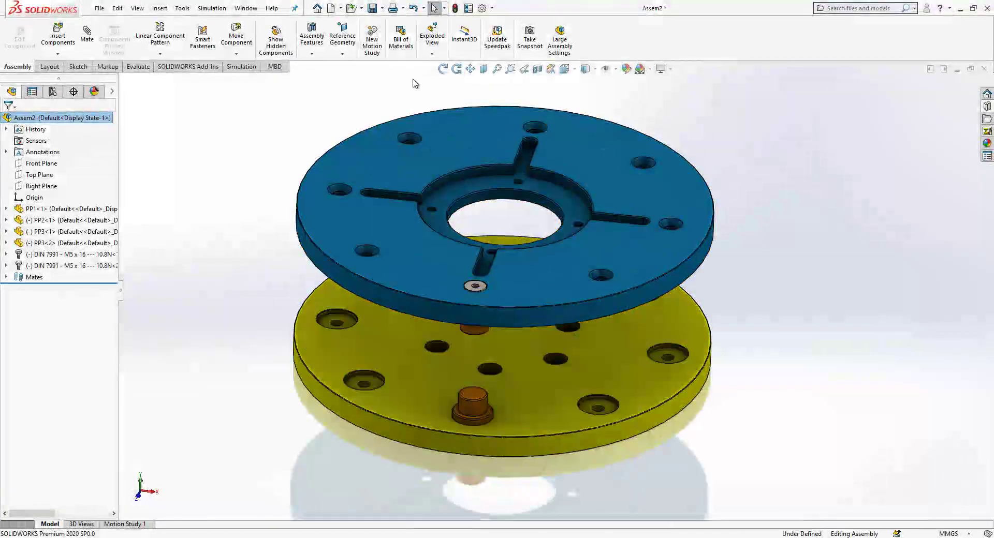
# Step: Start a new part and sketch a circle about 58 mm in diameter on the Top Plane, centred on the origin
pyautogui.click(329, 9)
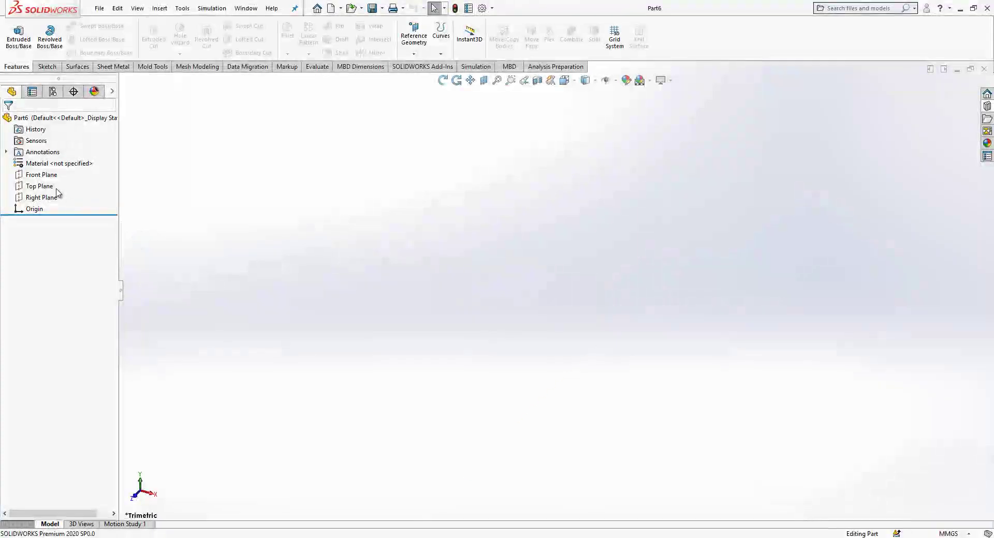
pyautogui.click(44, 185)
pyautogui.click(61, 170)
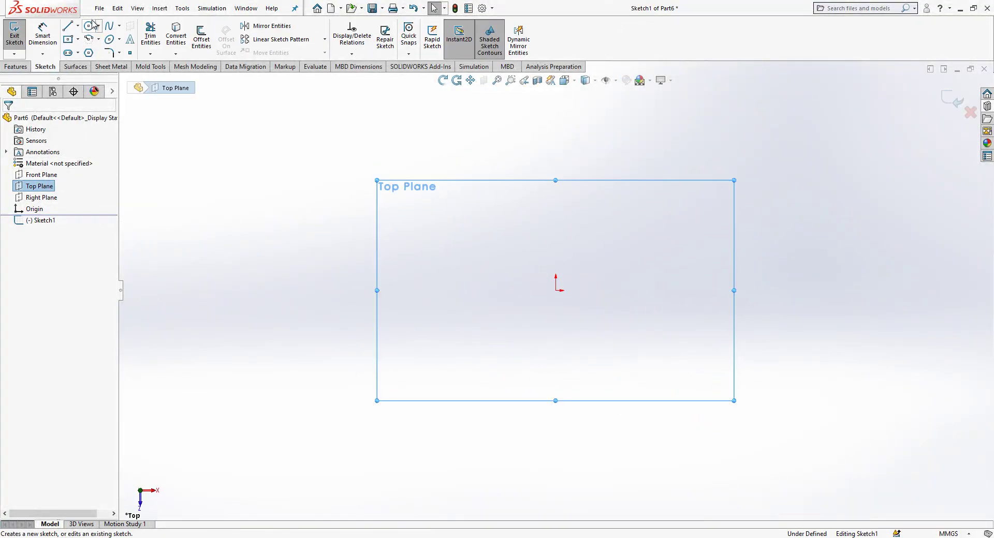
pyautogui.click(89, 25)
pyautogui.moveTo(556, 290); pyautogui.dragTo(614, 290)
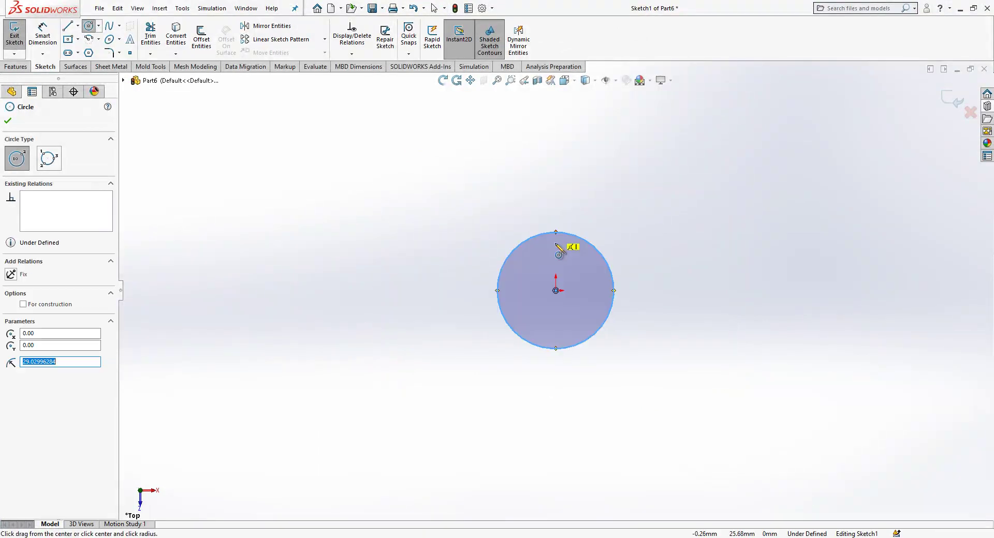
# Step: Dimension the circle's diameter to 14.5 mm and exit the sketch
pyautogui.moveTo(546, 286); pyautogui.dragTo(547, 251, button='right')
pyautogui.click(554, 231)
pyautogui.click(555, 266)
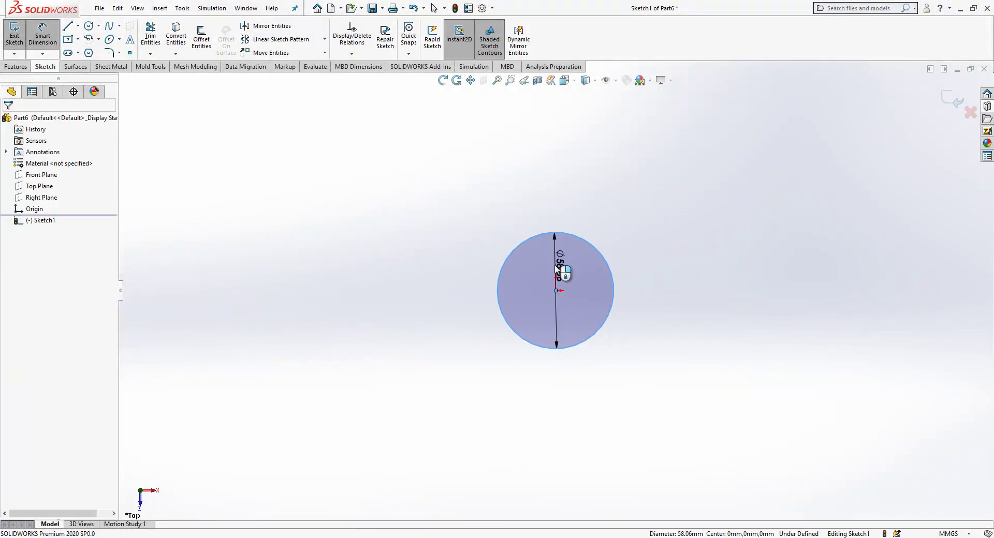
pyautogui.click(556, 267)
pyautogui.write('14.5')
pyautogui.press('Return')
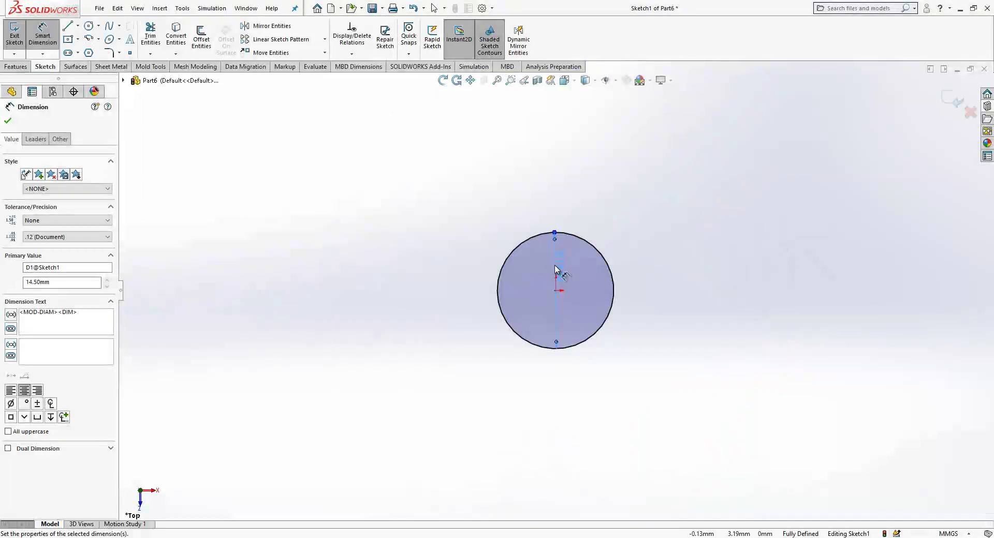
pyautogui.moveTo(614, 278); pyautogui.dragTo(763, 162, button='middle')
pyautogui.click(953, 99)
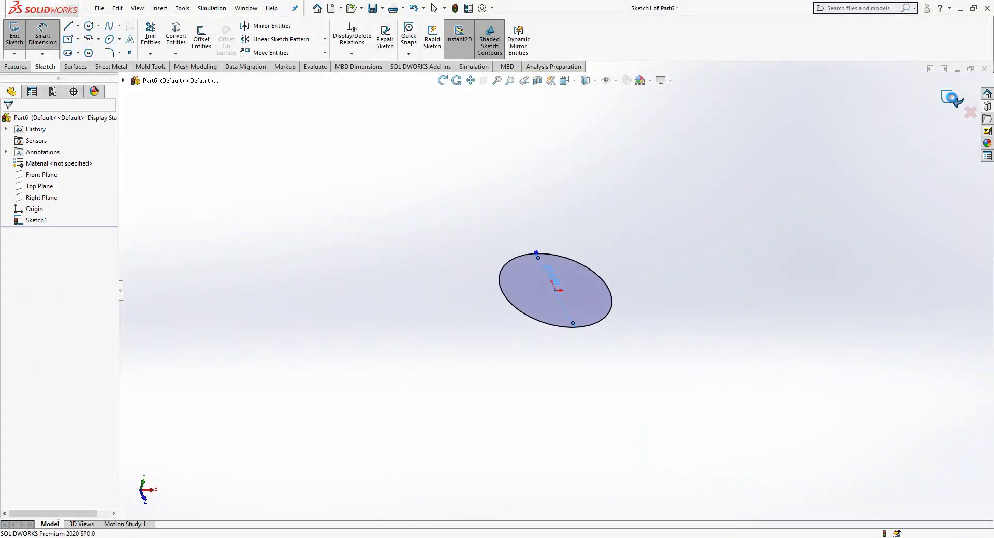
pyautogui.click(951, 99)
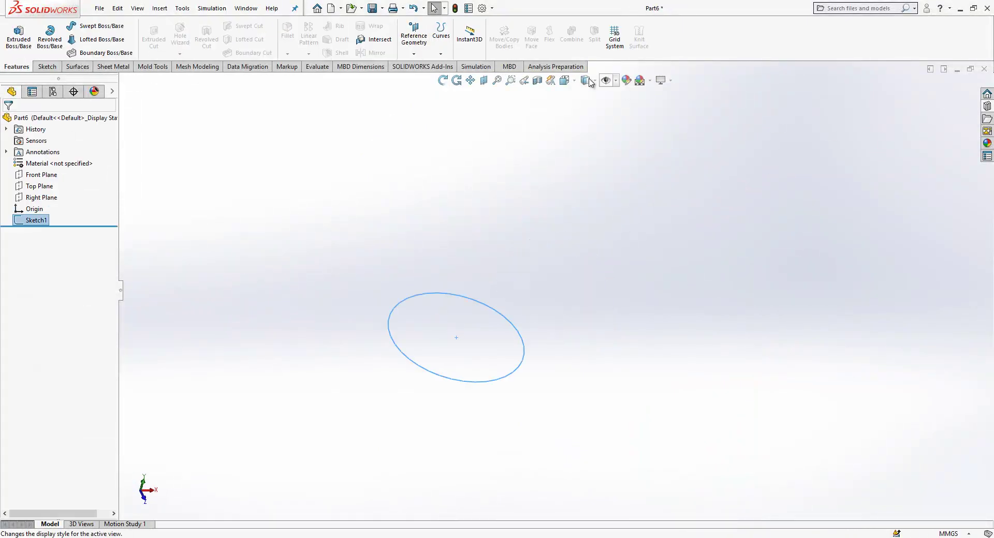
# Step: Start a variable-pitch helix on the circle, defined by pitch and revolution, with 2 mm pitch at revolutions 0 and 1
pyautogui.click(442, 55)
pyautogui.click(460, 113)
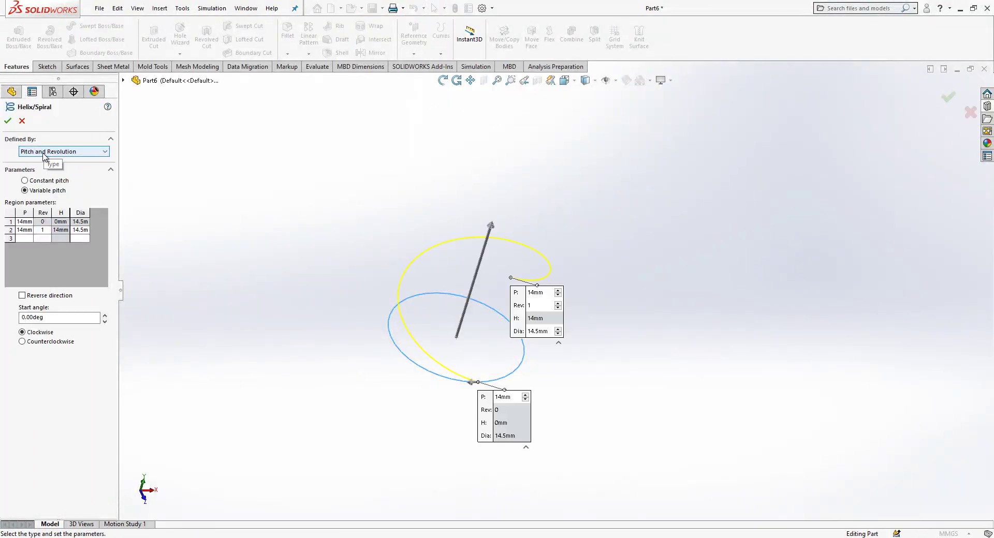
pyautogui.click(23, 222)
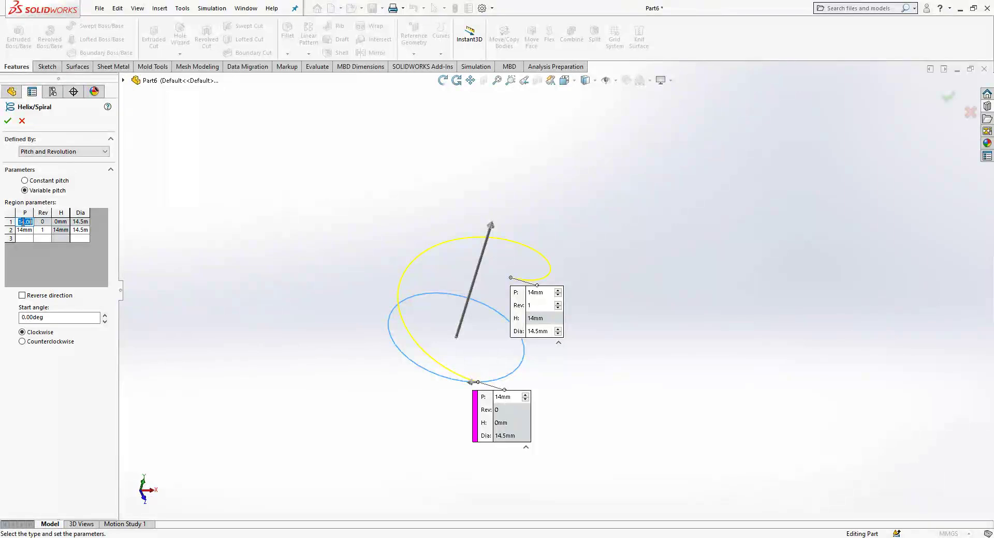
pyautogui.write('2')
pyautogui.press('Return')
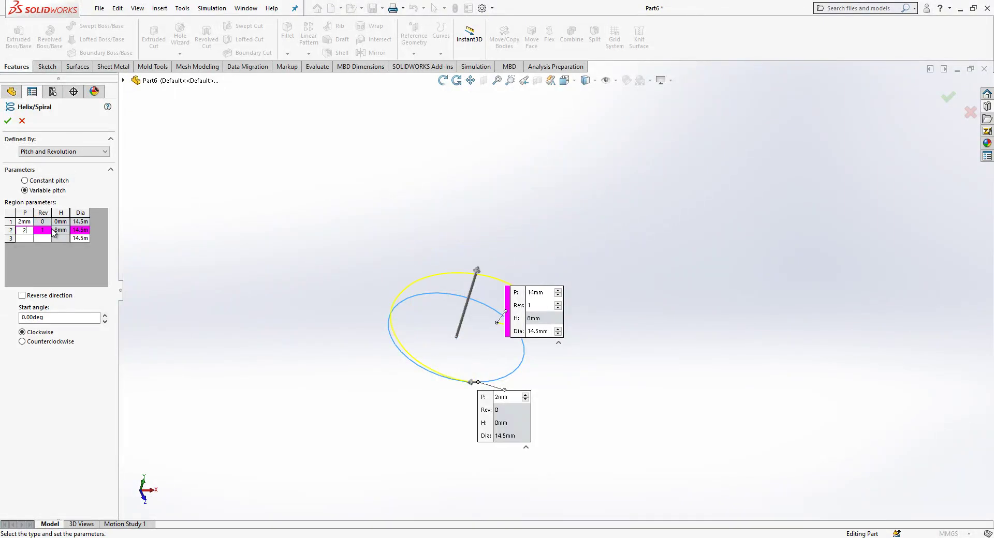
pyautogui.press('Tab')
# Step: Add helix regions with 5 mm pitch at revolutions 2, 8 and 9, and 2 mm pitch at revolutions 10 and 11
pyautogui.click(25, 238)
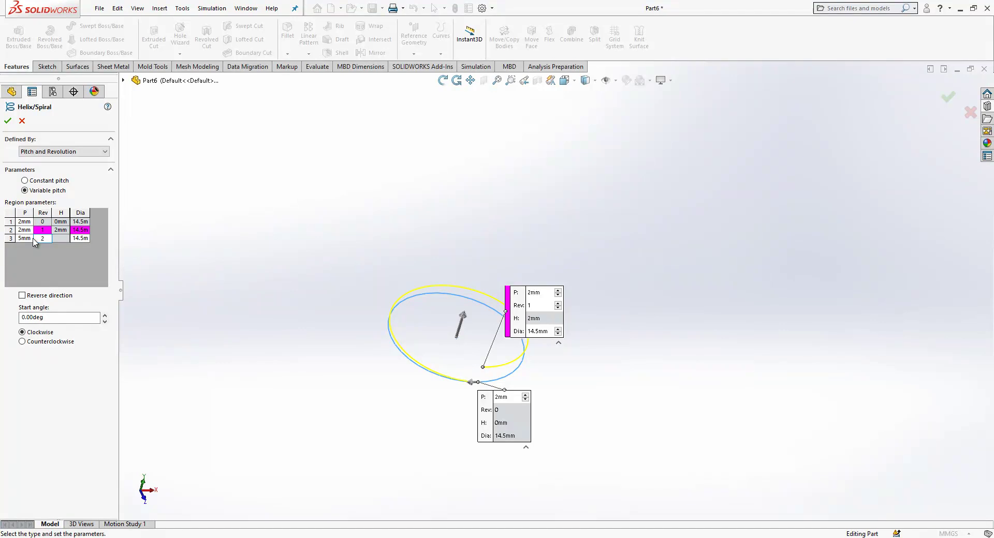
pyautogui.press('Return')
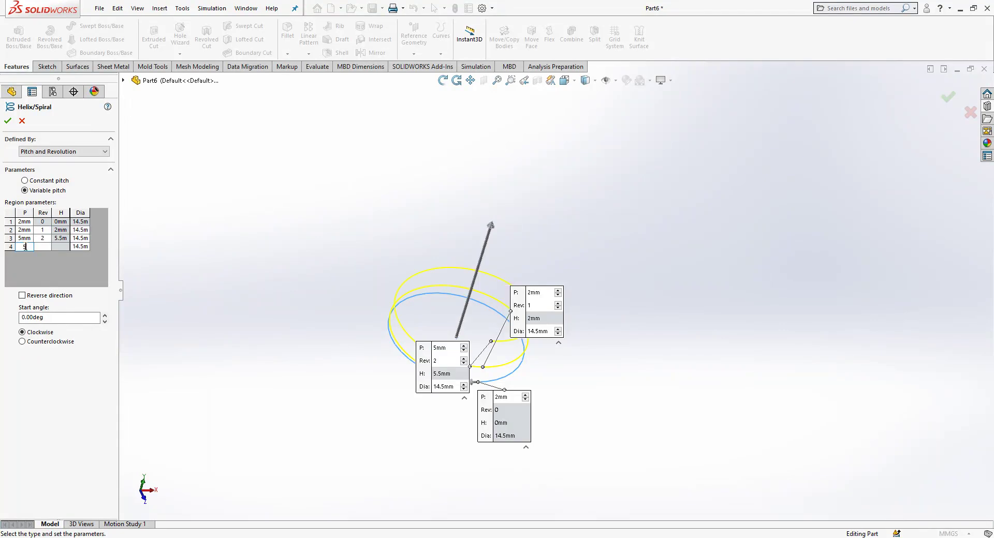
pyautogui.write('8')
pyautogui.press('Return')
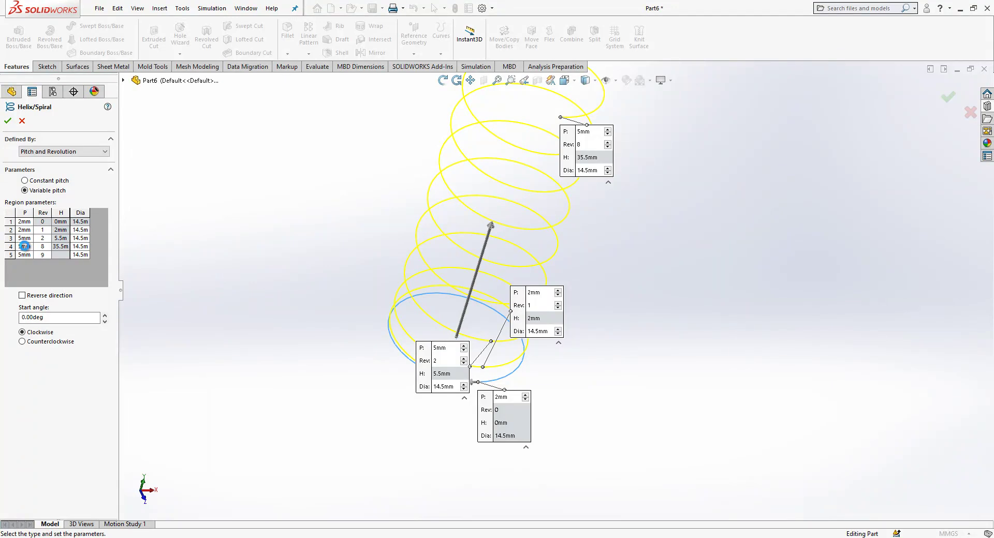
pyautogui.press('Return')
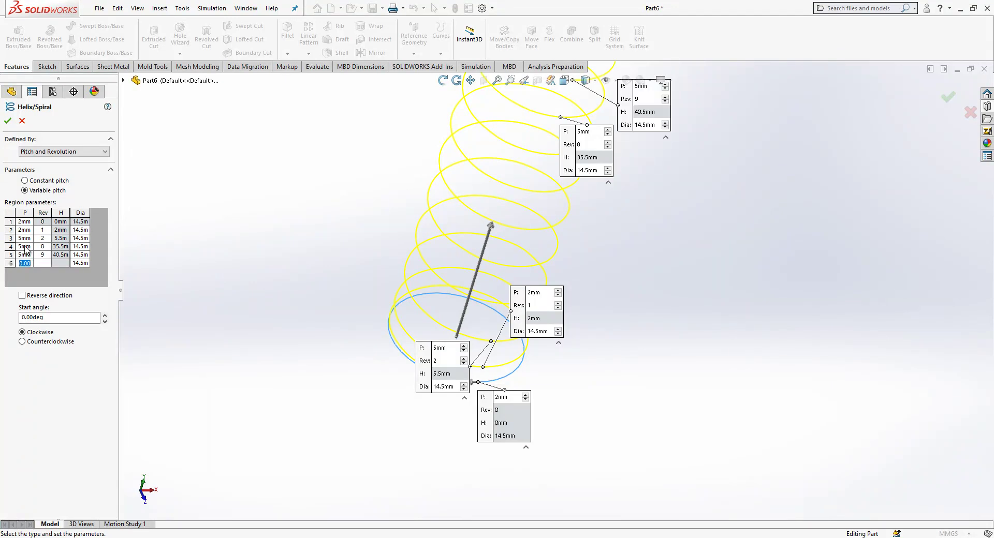
pyautogui.press('Return')
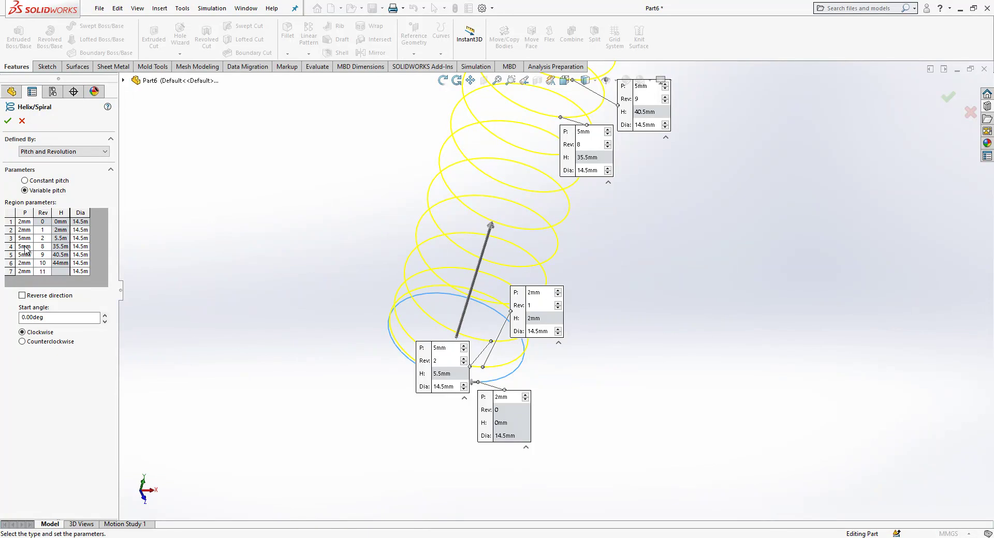
pyautogui.press('Return')
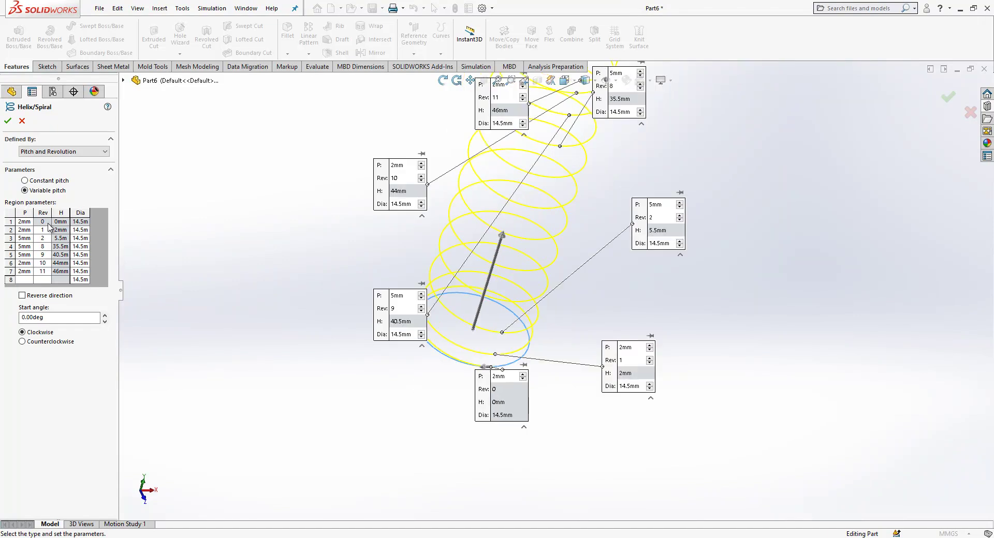
# Step: Examine the variable-pitch helix preview from the front
pyautogui.moveTo(497, 282); pyautogui.dragTo(481, 233, button='middle')
pyautogui.scroll(2, 578, 210)
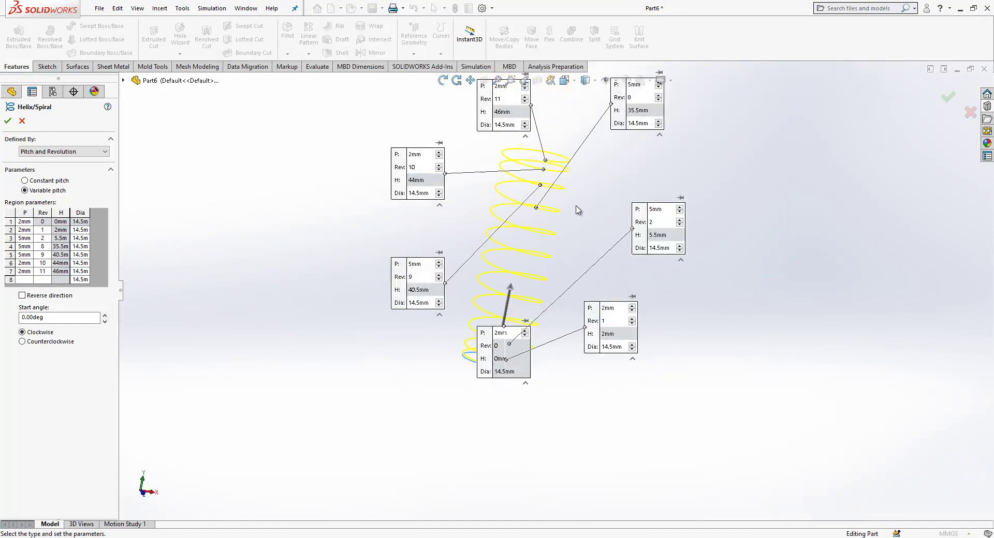
pyautogui.click(564, 80)
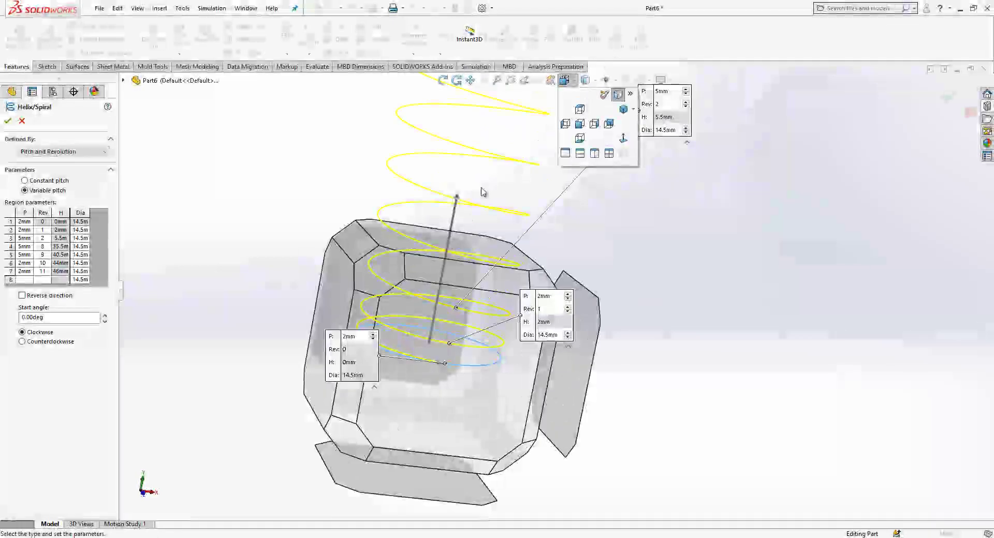
pyautogui.click(580, 124)
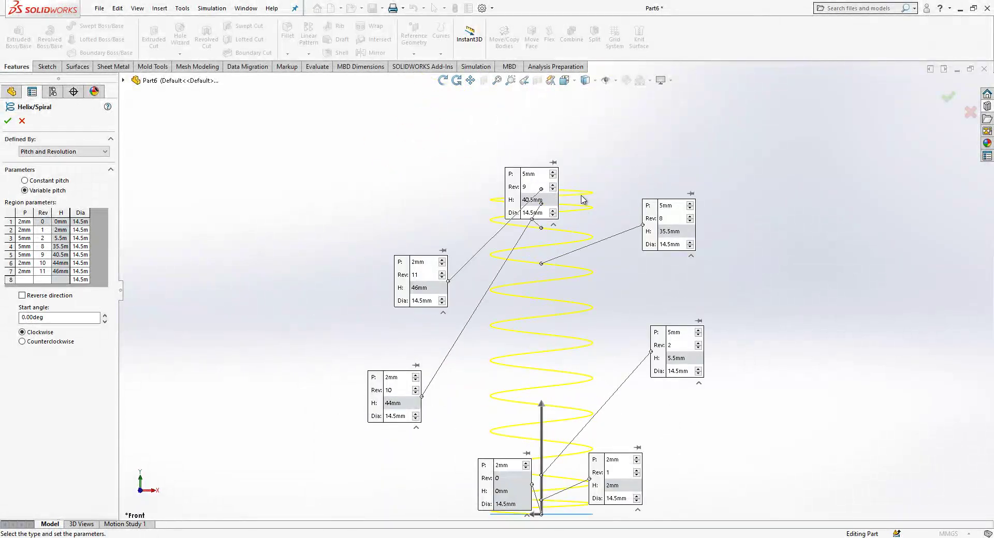
# Step: Check the 5 mm pitch region at revolution 8 and accept the clockwise variable-pitch helix with a 0° start angle
pyautogui.scroll(2, 490, 295)
pyautogui.scroll(-2, 616, 453)
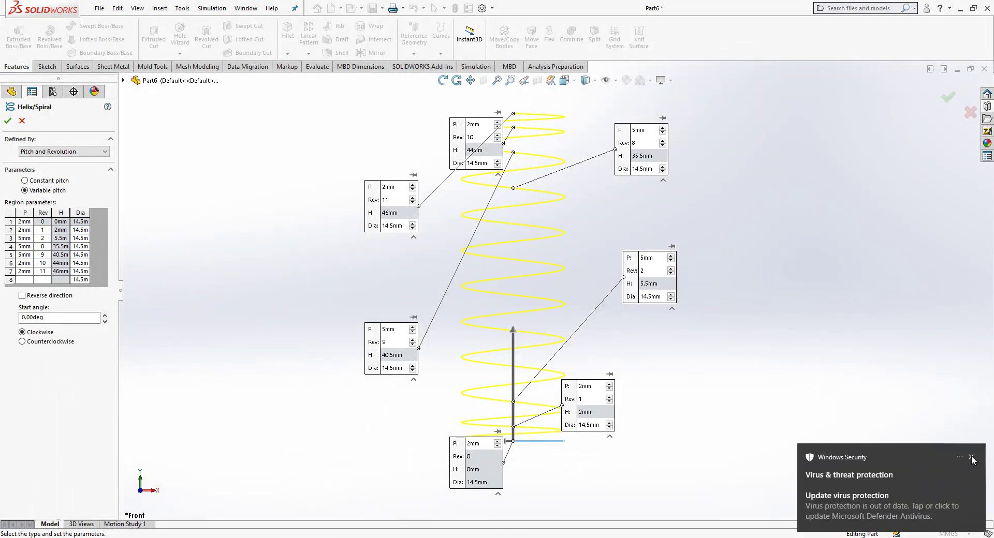
pyautogui.click(971, 458)
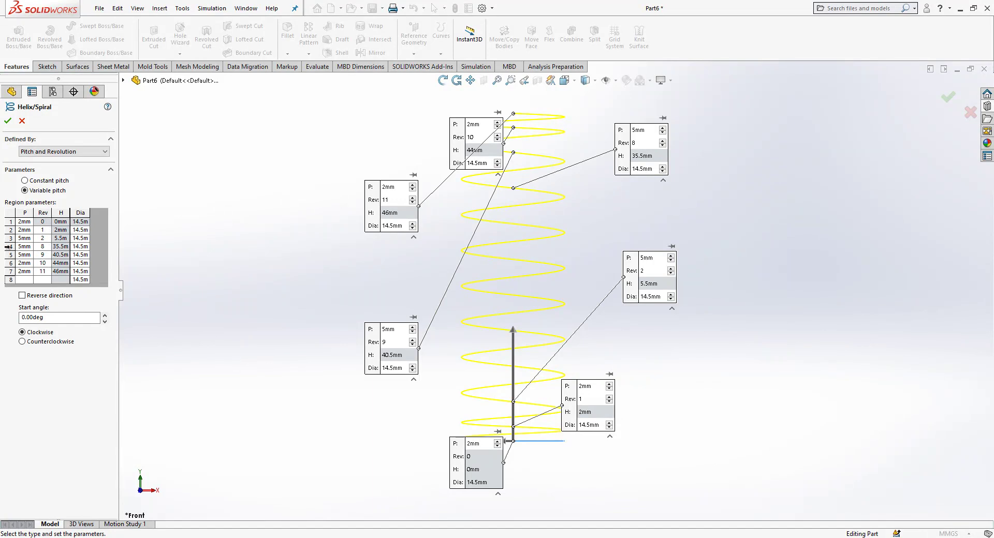
pyautogui.click(9, 247)
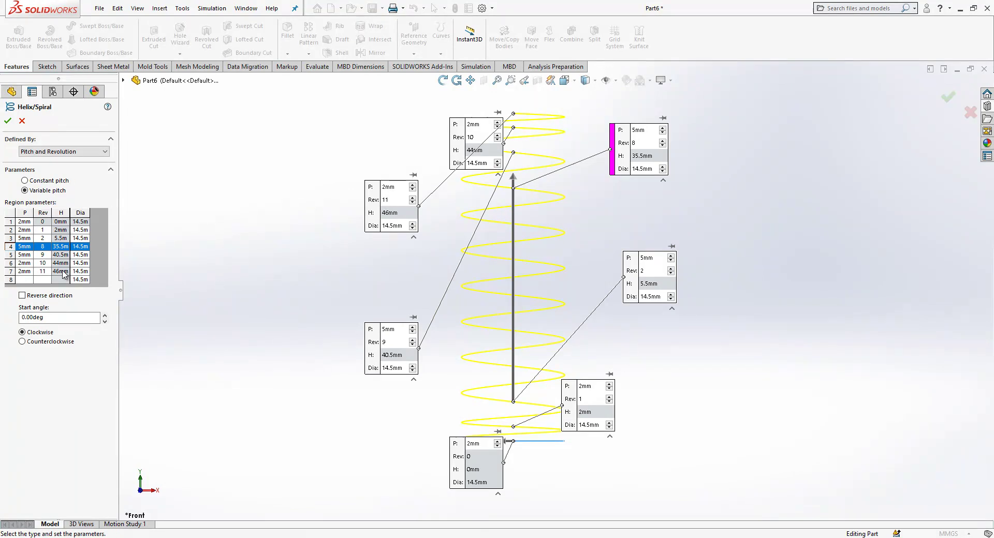
pyautogui.click(8, 121)
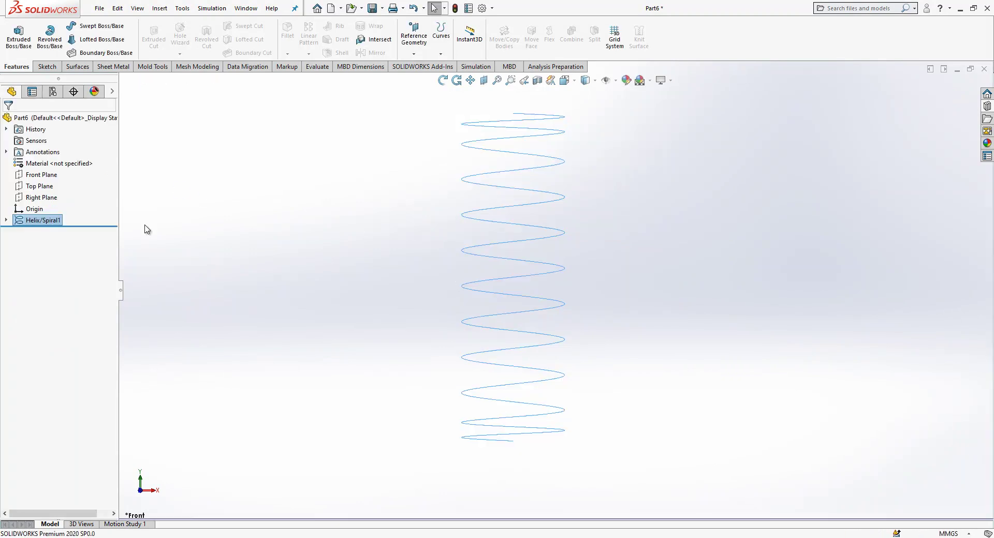
# Step: Sketch a circle of about 1.62 mm radius on the Right Plane beside the helix's lower end
pyautogui.scroll(2, 569, 305)
pyautogui.moveTo(574, 305); pyautogui.dragTo(569, 335, button='middle')
pyautogui.scroll(-1, 555, 290)
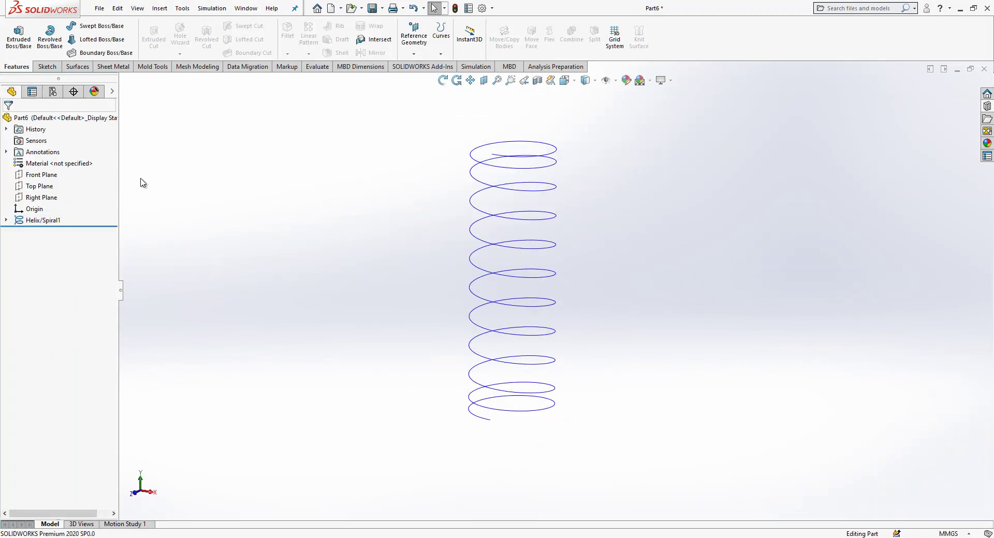
pyautogui.click(44, 198)
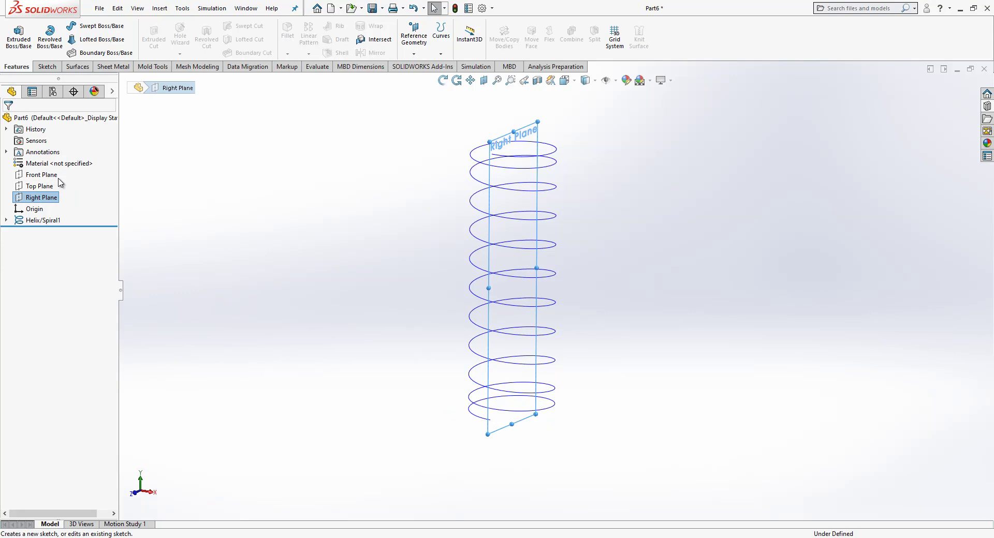
pyautogui.click(60, 182)
pyautogui.click(90, 26)
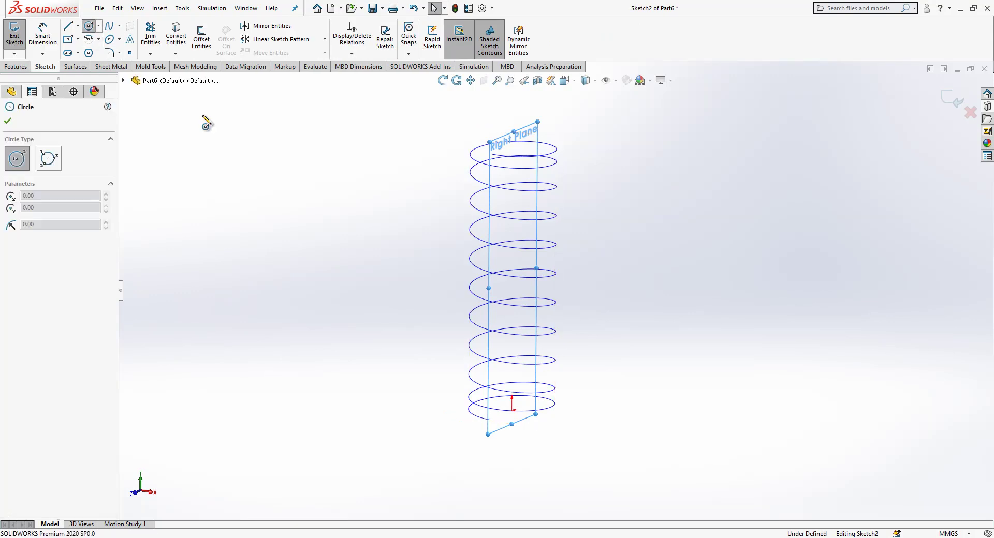
pyautogui.moveTo(494, 418); pyautogui.dragTo(495, 421)
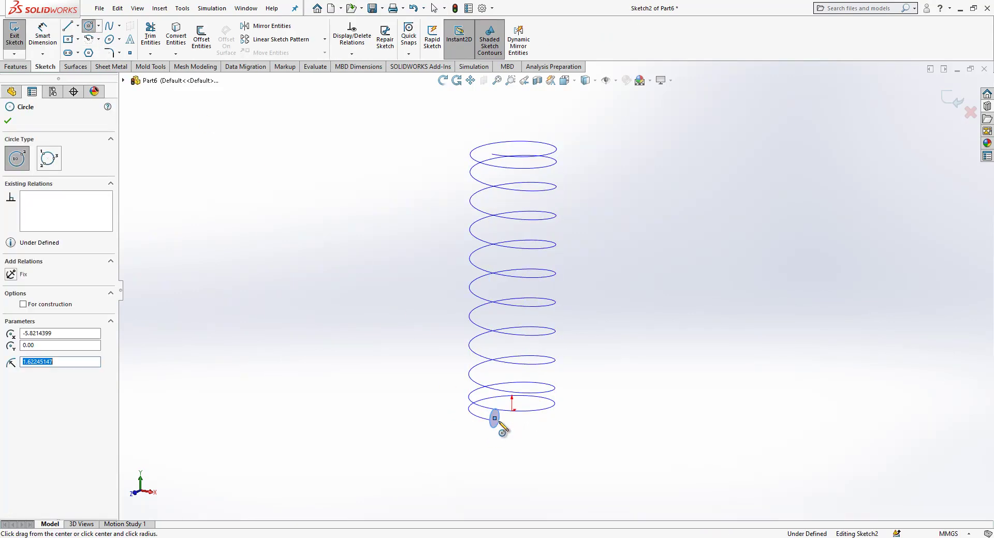
pyautogui.press('Escape')
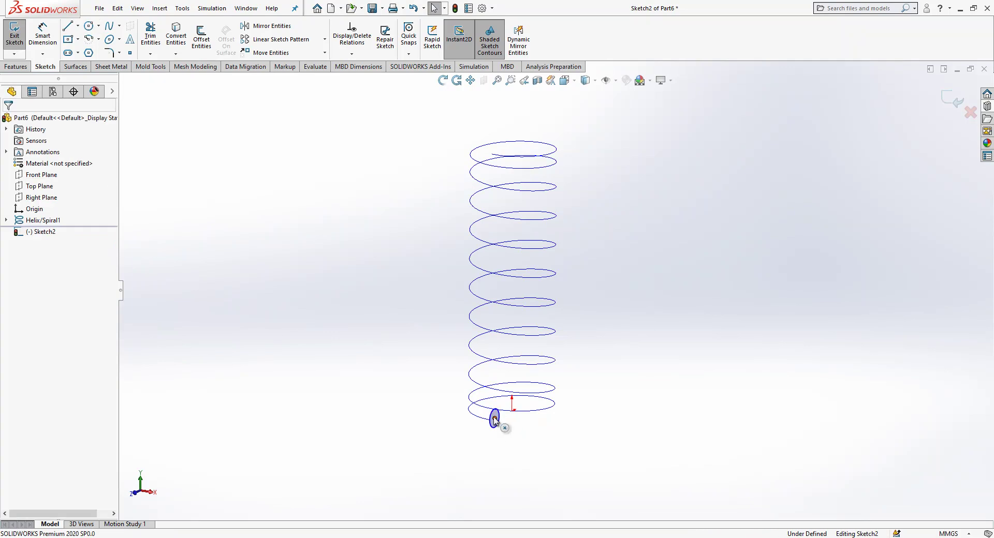
# Step: Try to constrain the circle's centre to the helix with a pierce relation, and undo it
pyautogui.click(494, 418)
pyautogui.keyDown('ctrl'); pyautogui.click(487, 420); pyautogui.keyUp('ctrl')
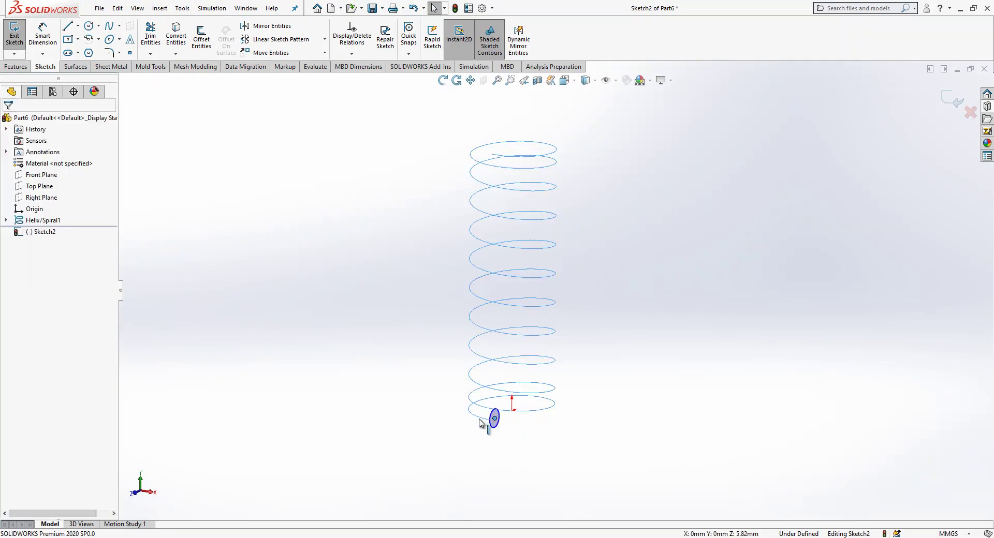
pyautogui.click(11, 300)
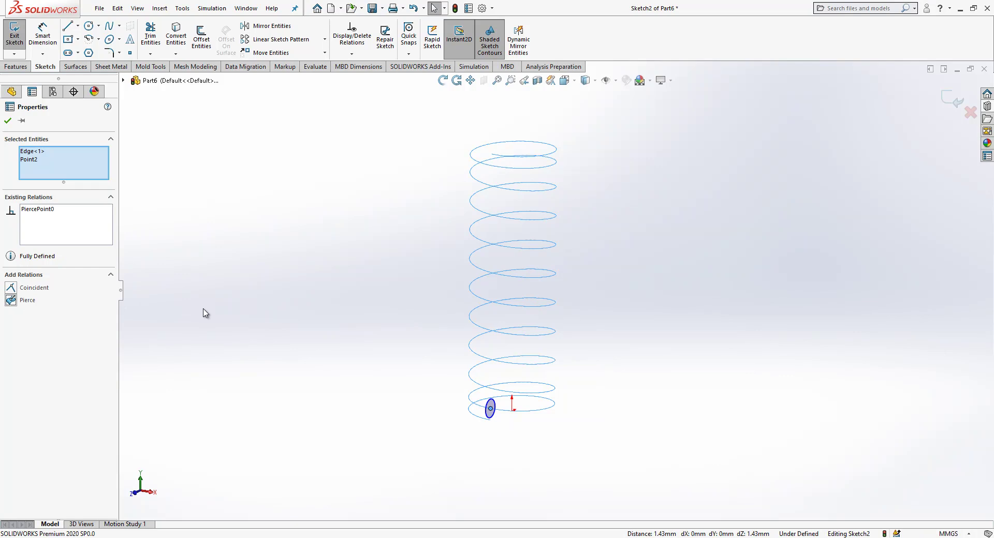
pyautogui.click(11, 288)
pyautogui.hotkey('ctrl', 'z')
pyautogui.hotkey('ctrl', 'z')
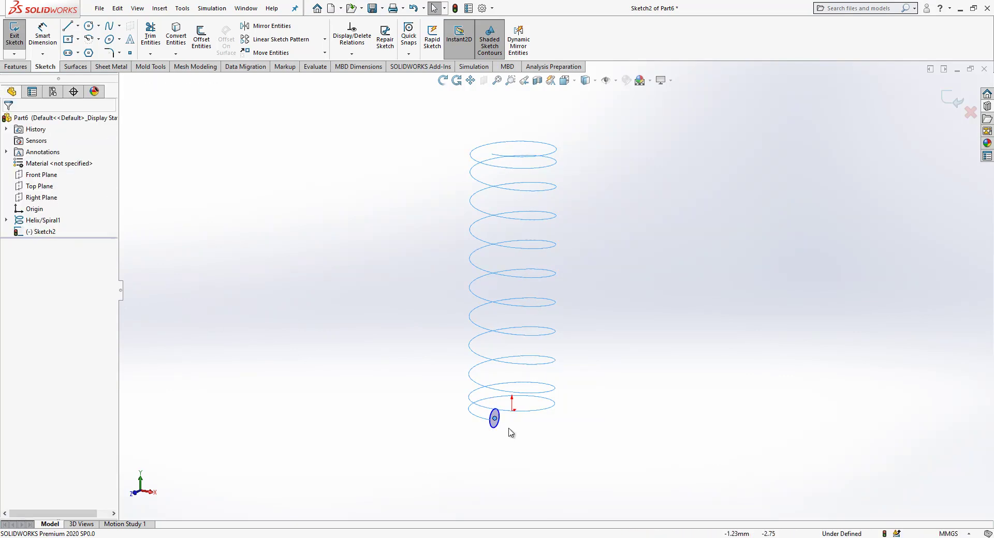
# Step: Move the circle so its centre sits close to the helix's lower endpoint
pyautogui.scroll(-8, 511, 432)
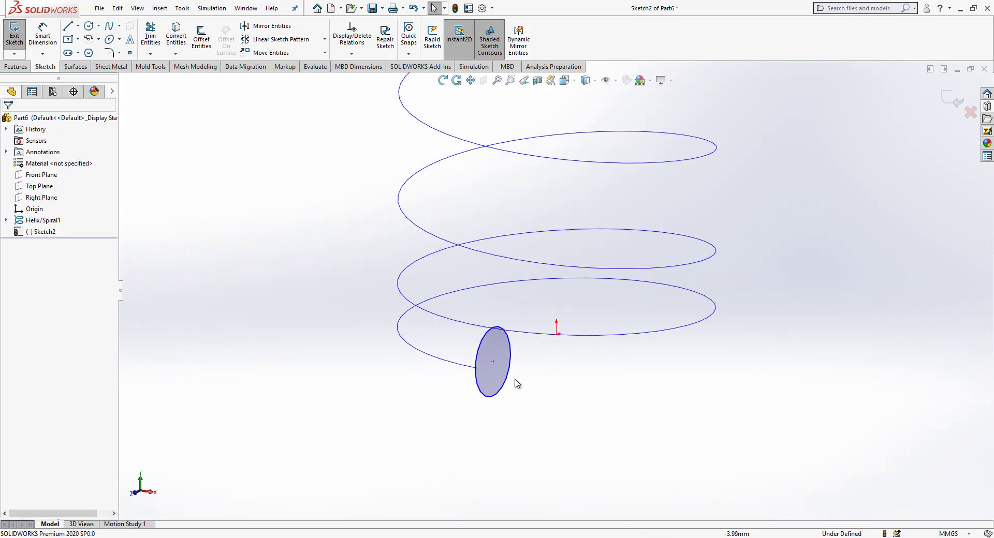
pyautogui.click(490, 350)
pyautogui.click(335, 358)
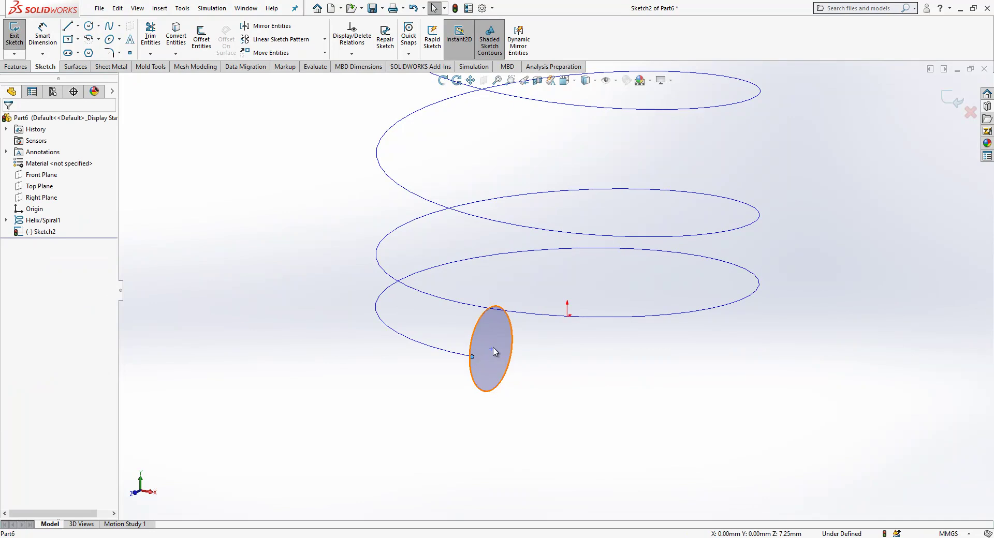
pyautogui.click(491, 349)
pyautogui.click(218, 344)
pyautogui.moveTo(218, 344); pyautogui.dragTo(475, 381, button='middle')
pyautogui.scroll(6, 490, 375)
pyautogui.scroll(3, 521, 178)
pyautogui.scroll(-4, 802, 231)
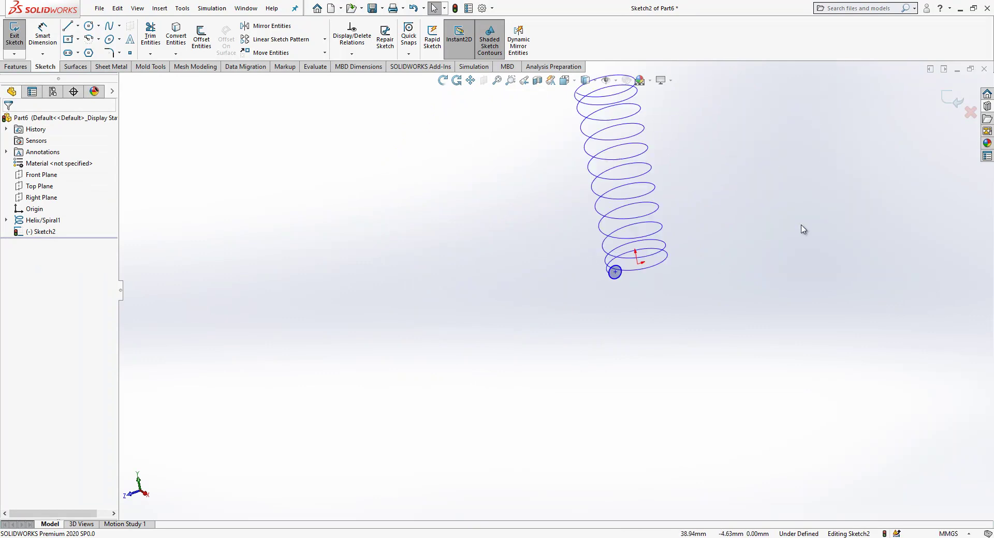
pyautogui.scroll(-6, 515, 288)
pyautogui.scroll(-6, 355, 390)
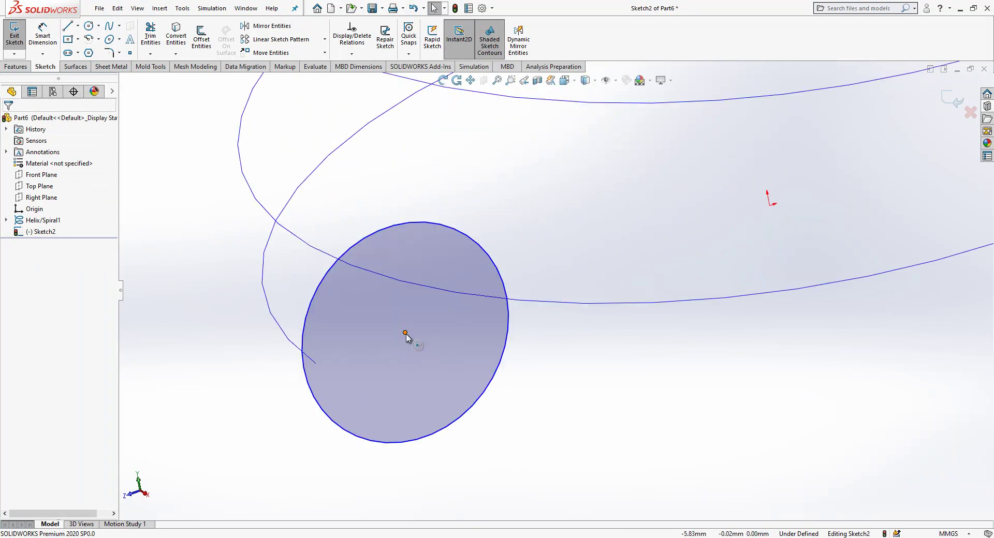
pyautogui.moveTo(339, 357); pyautogui.dragTo(316, 374)
# Step: Add coincident and pierce relations between the circle's centre point and the helix curve
pyautogui.click(315, 363)
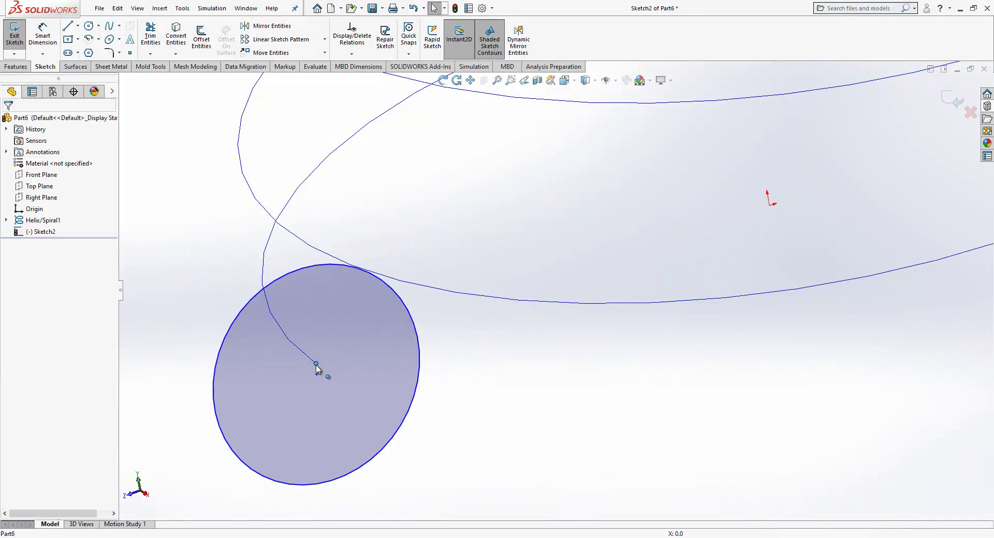
pyautogui.click(317, 375)
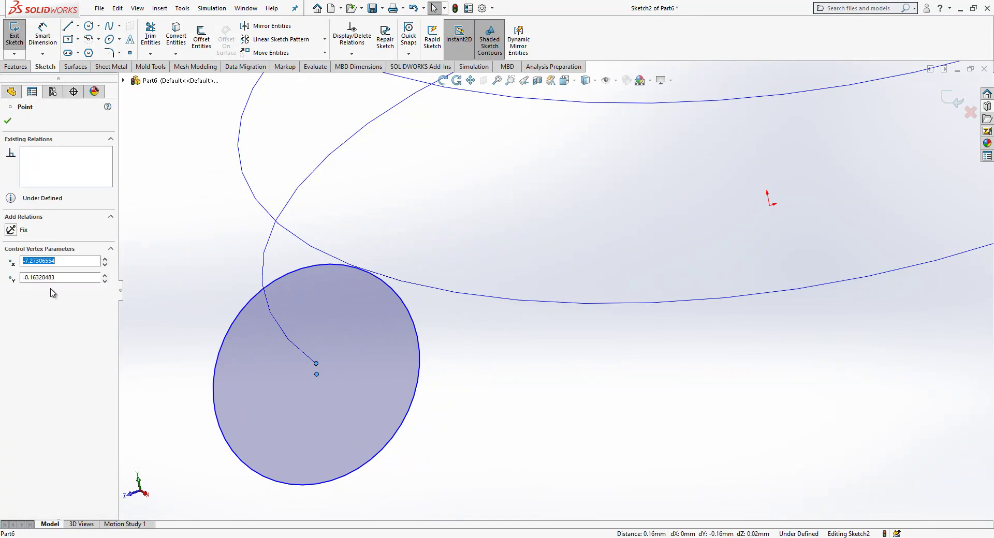
pyautogui.click(303, 356)
pyautogui.keyDown('ctrl'); pyautogui.click(316, 375); pyautogui.keyUp('ctrl')
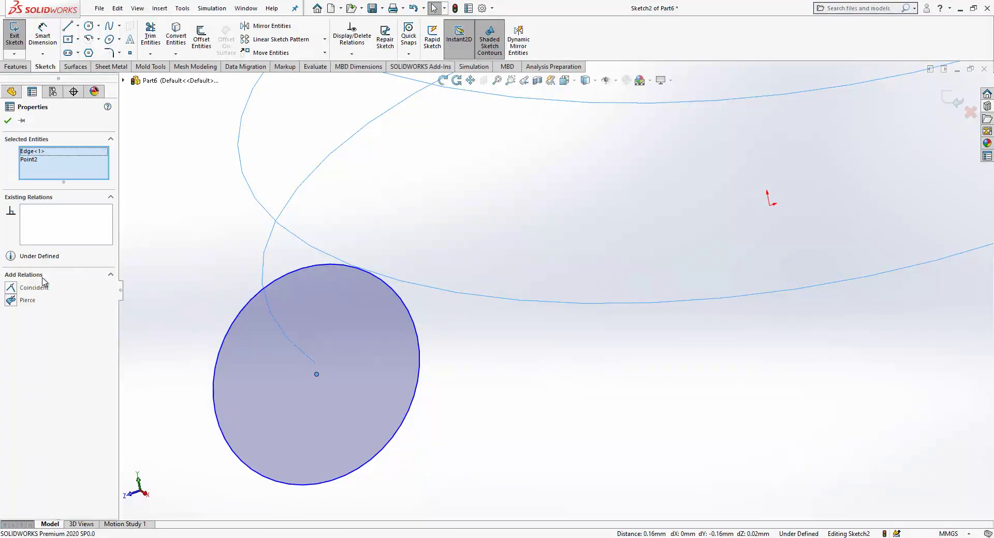
pyautogui.click(35, 287)
pyautogui.click(23, 301)
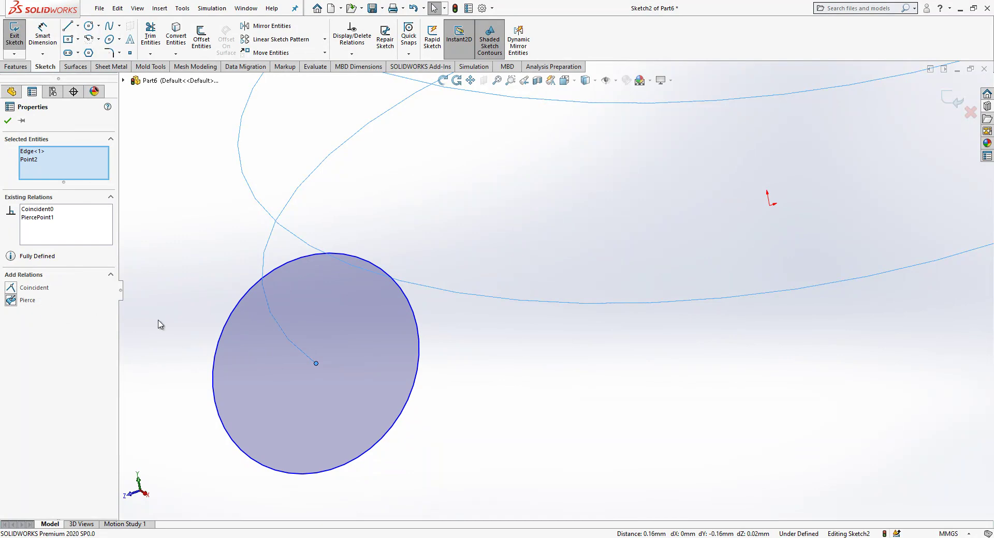
pyautogui.click(171, 329)
# Step: Dimension the profile circle's diameter to 1.9998 mm and exit the sketch
pyautogui.scroll(3, 231, 344)
pyautogui.click(42, 36)
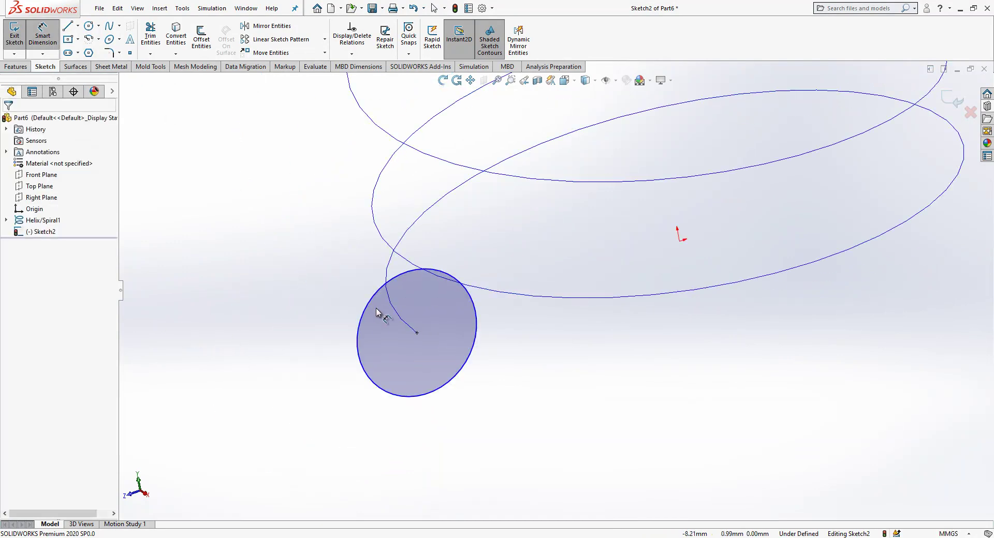
pyautogui.click(377, 335)
pyautogui.click(343, 337)
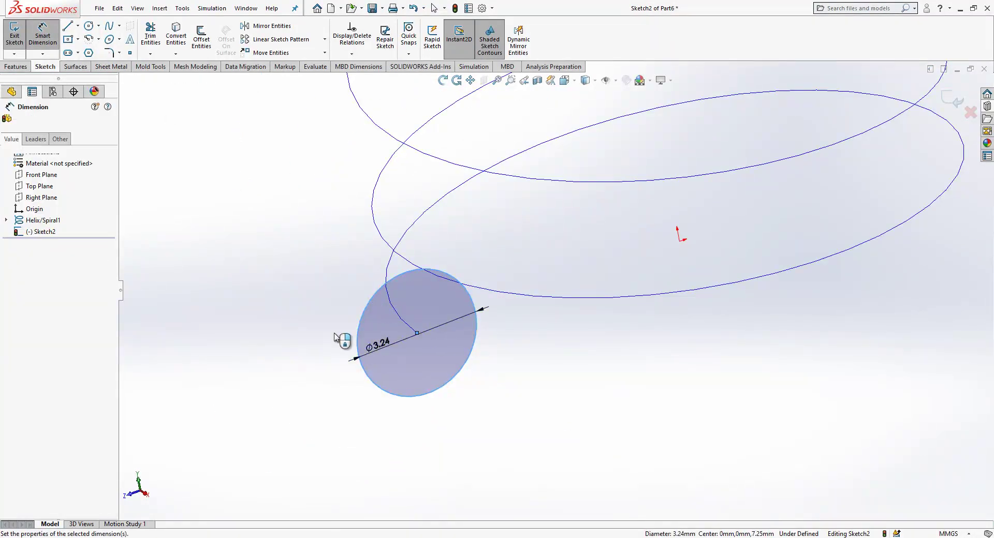
pyautogui.write('1')
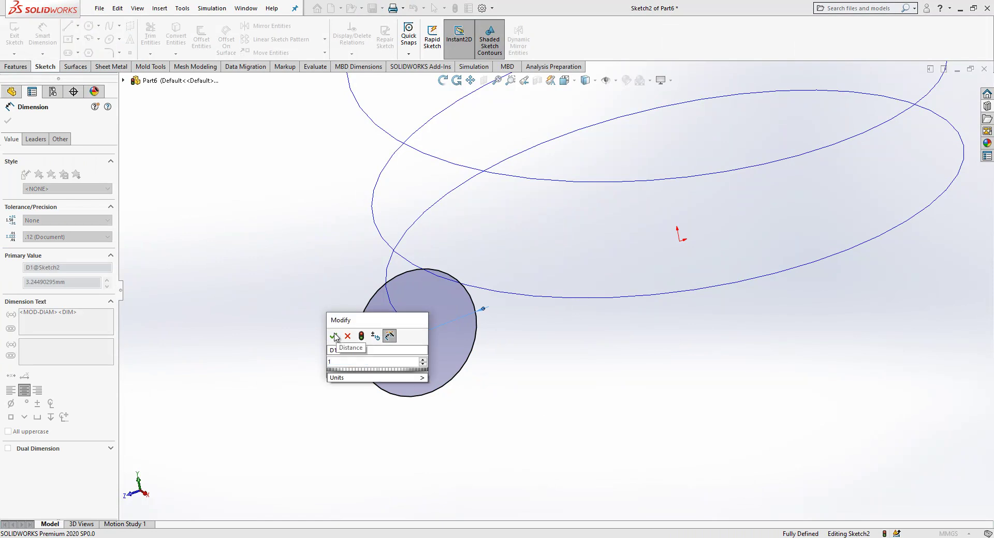
pyautogui.write('.9988')
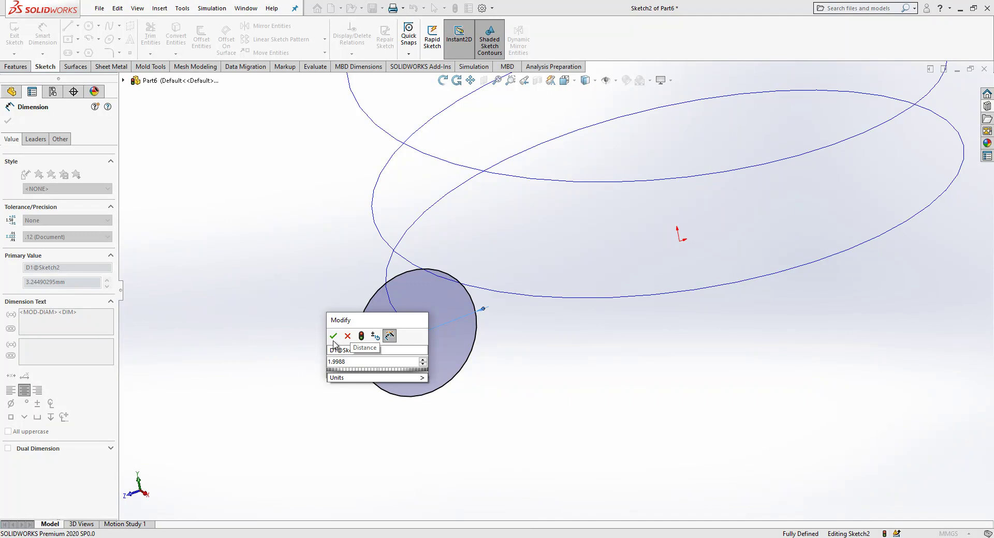
pyautogui.write('998')
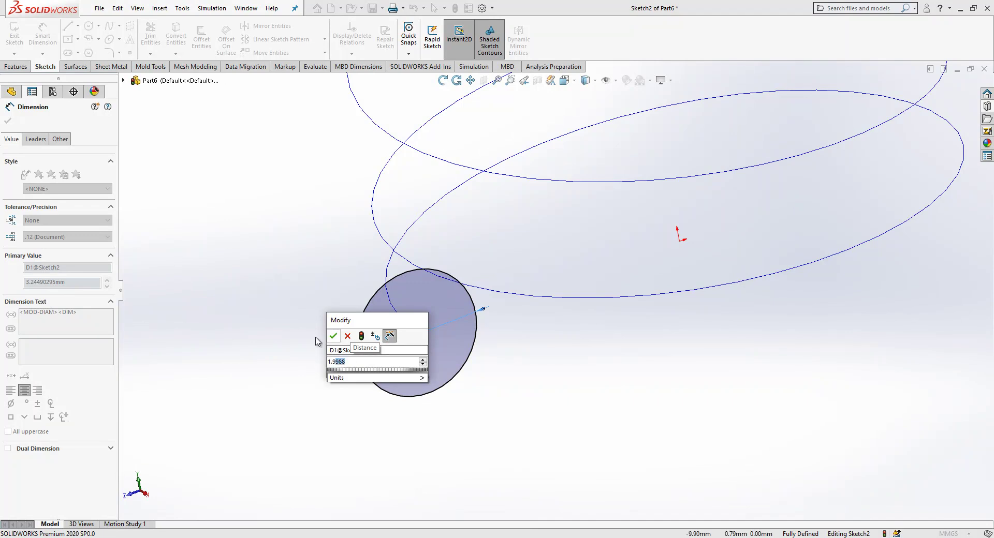
pyautogui.press('Return')
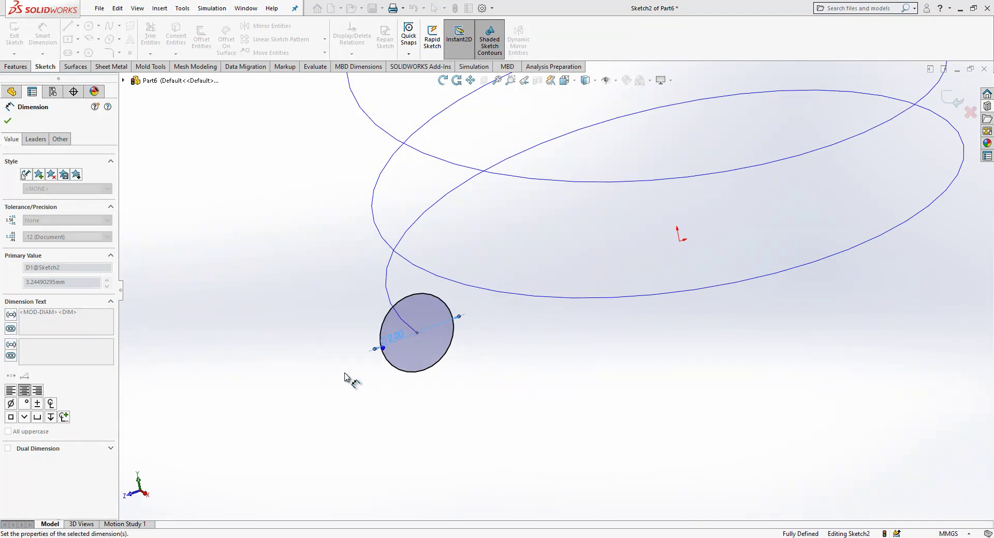
pyautogui.click(951, 100)
# Step: Reopen the profile sketch, inspect the circle at the helix's lower end, and exit the sketch
pyautogui.moveTo(530, 327); pyautogui.dragTo(547, 384, button='middle')
pyautogui.scroll(2, 515, 281)
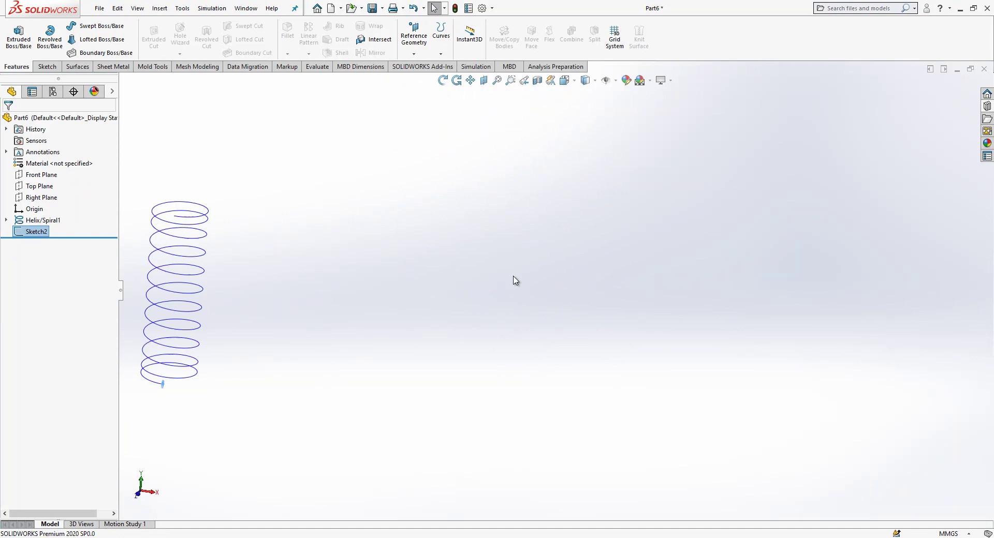
pyautogui.scroll(1, 266, 339)
pyautogui.scroll(-6, 274, 355)
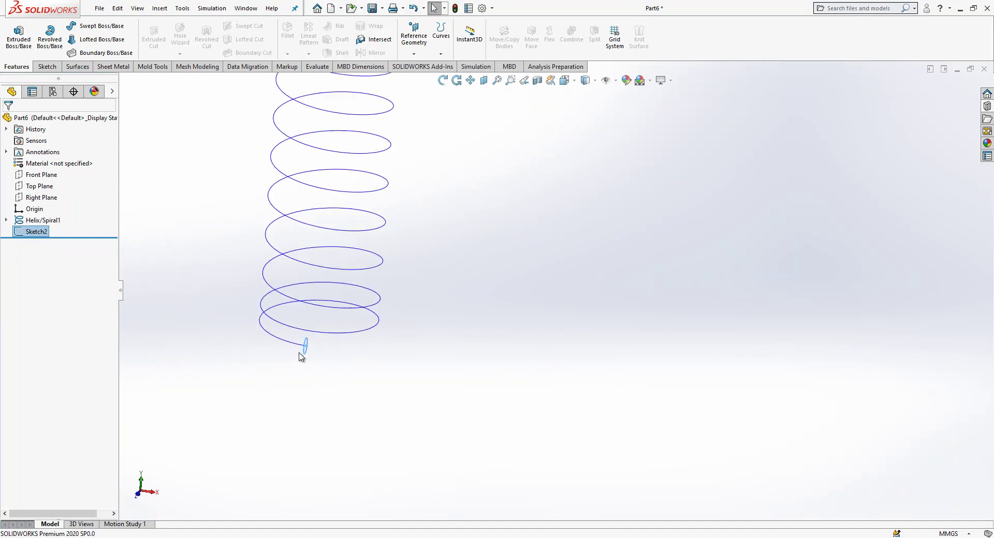
pyautogui.moveTo(299, 353); pyautogui.dragTo(326, 305, button='middle')
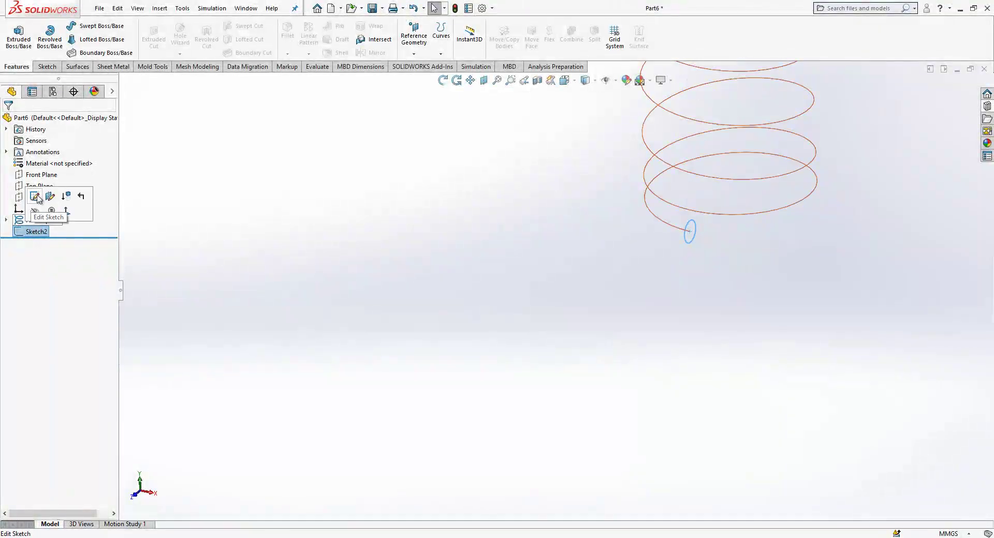
pyautogui.click(38, 195)
pyautogui.click(691, 228)
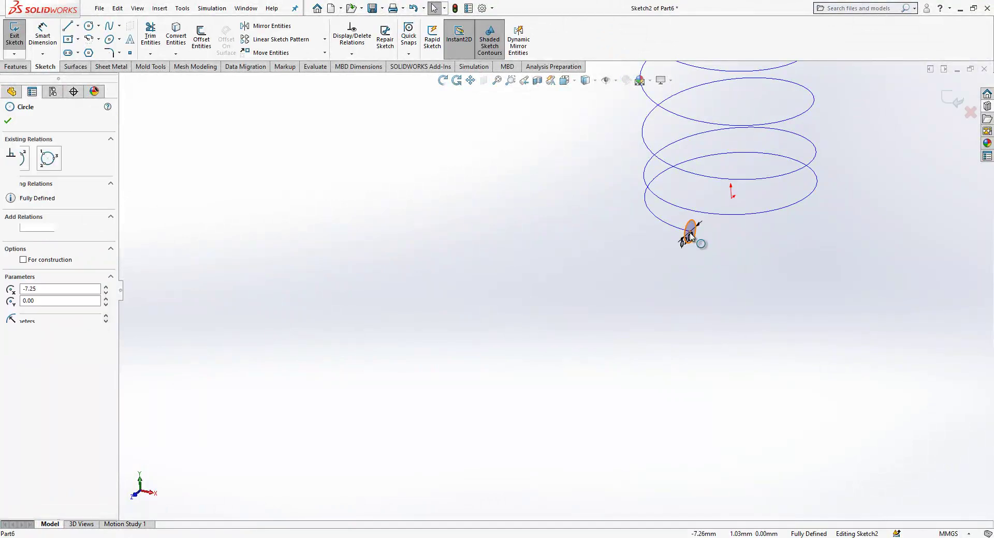
pyautogui.click(688, 289)
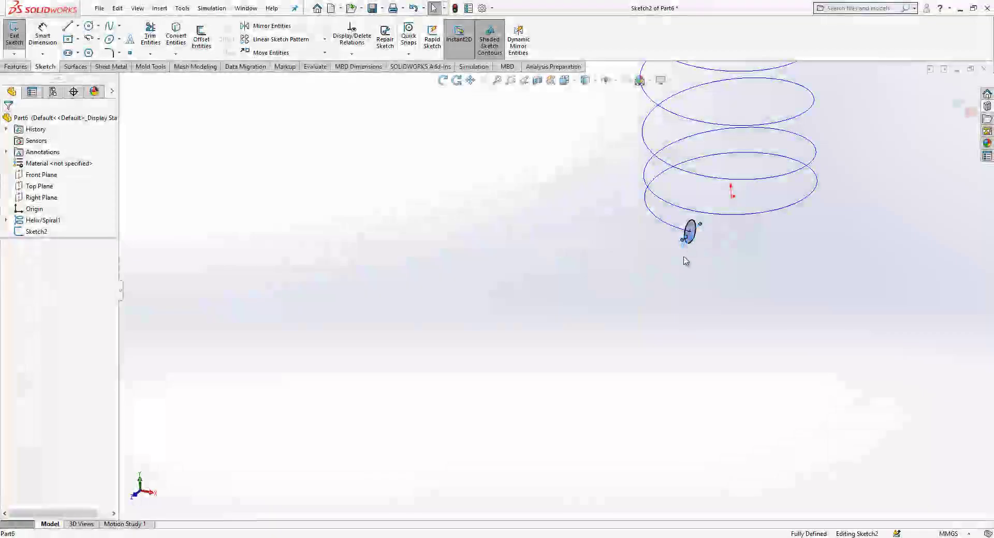
pyautogui.click(952, 100)
pyautogui.scroll(-3, 663, 123)
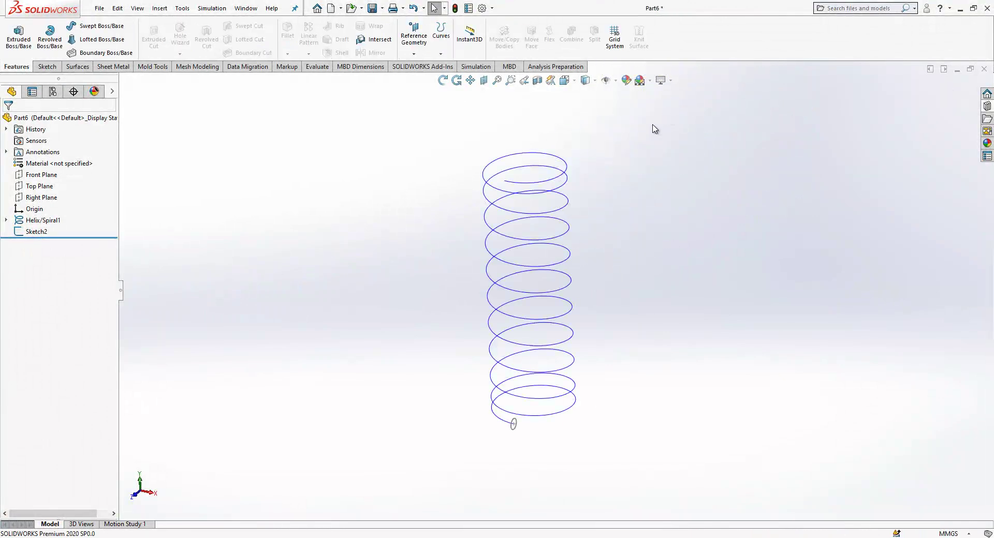
# Step: Sweep the circle sketch along the helix to create the solid spring
pyautogui.click(36, 232)
pyautogui.keyDown('ctrl'); pyautogui.click(43, 220); pyautogui.keyUp('ctrl')
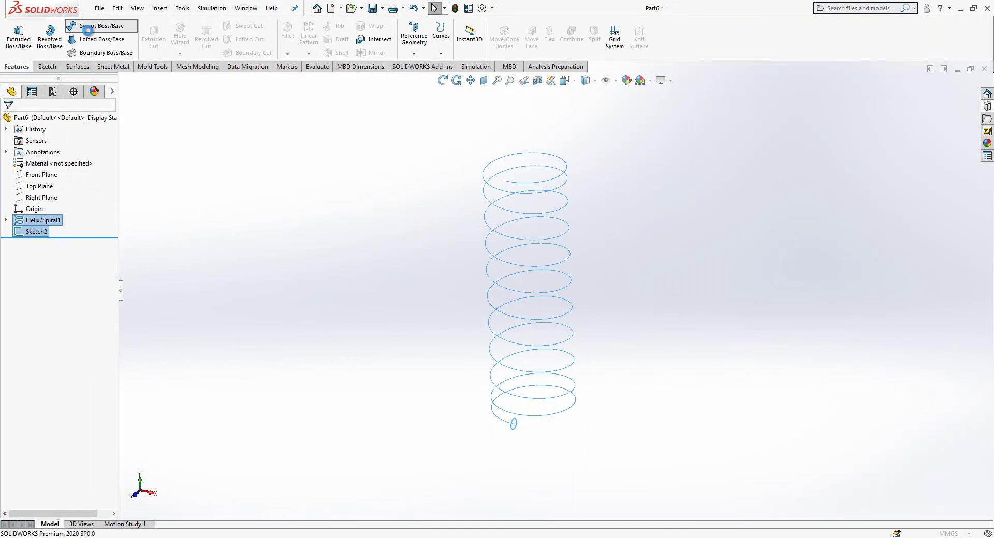
pyautogui.click(87, 30)
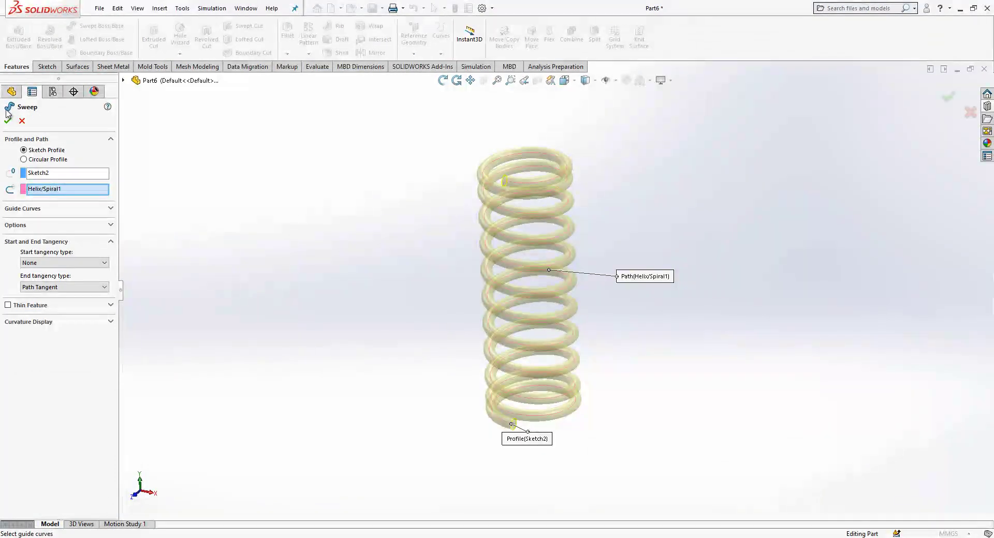
pyautogui.click(8, 121)
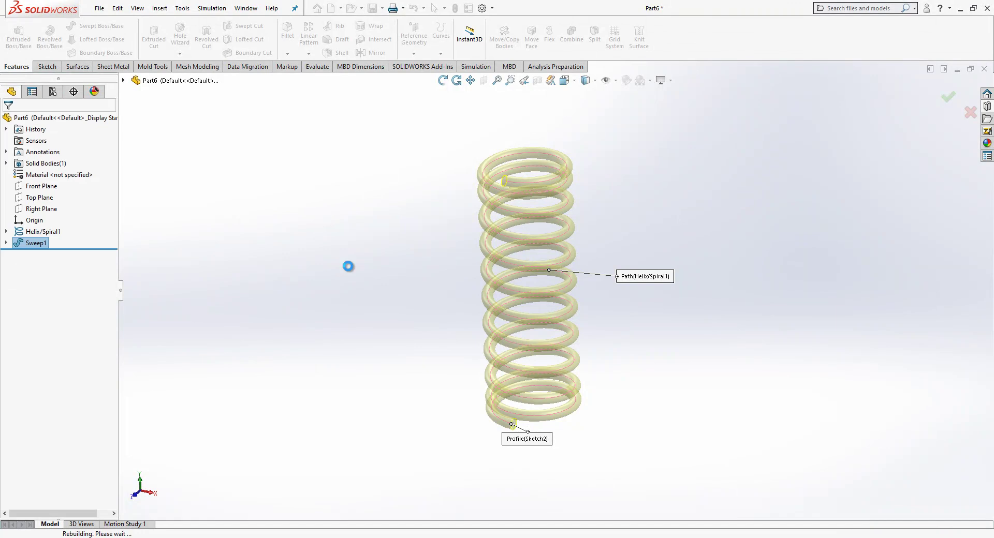
pyautogui.moveTo(442, 359); pyautogui.dragTo(459, 331, button='middle')
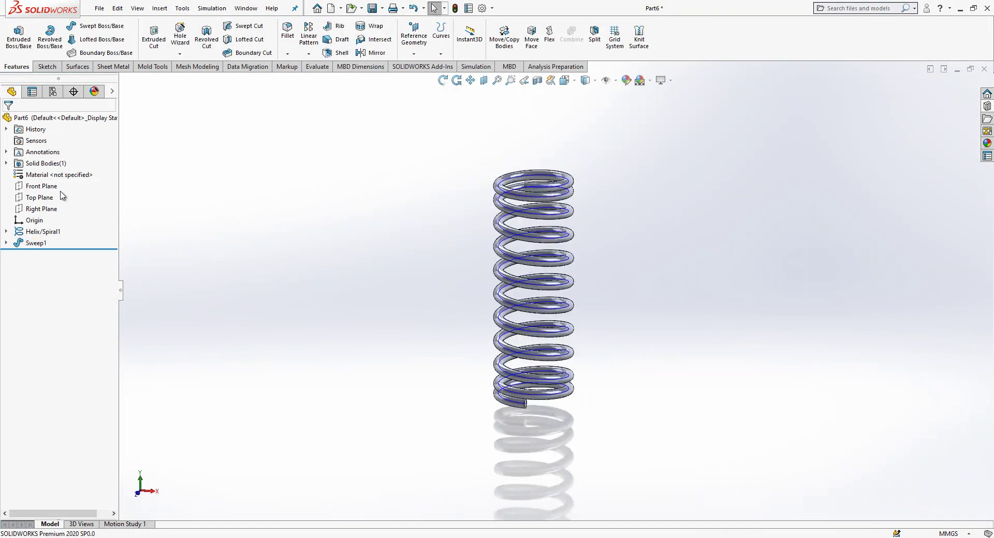
# Step: Cut the spring's lower end flat using the Top Plane as the cutting surface
pyautogui.click(40, 202)
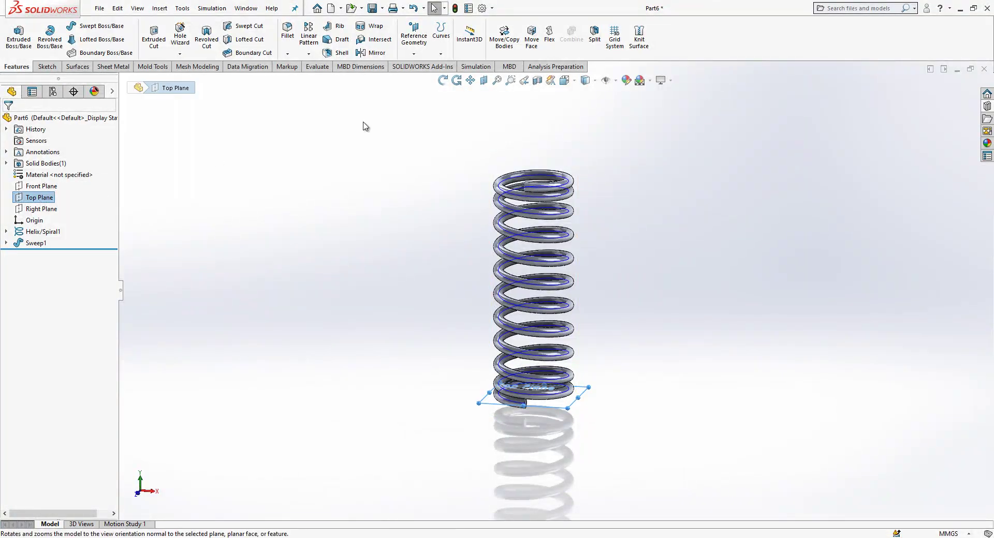
pyautogui.click(77, 66)
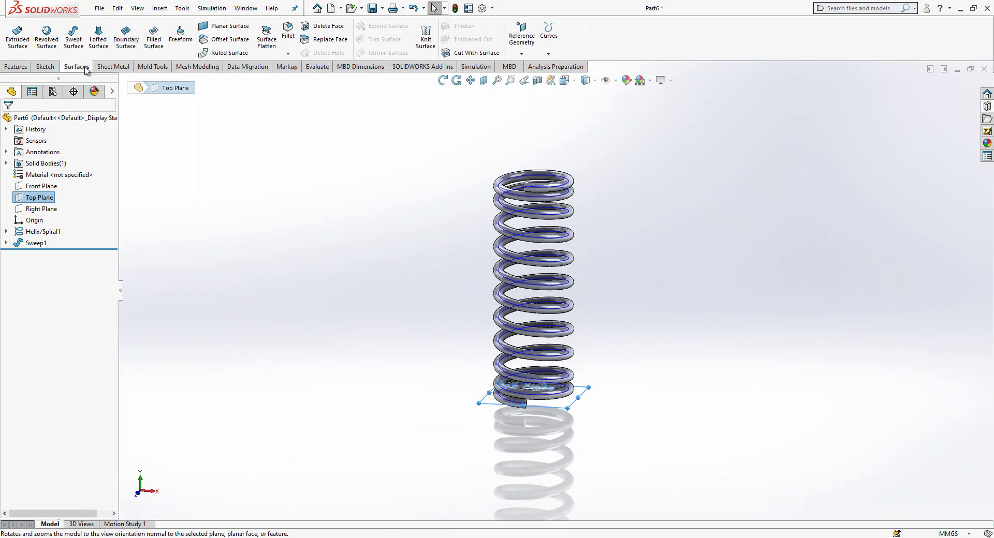
pyautogui.click(465, 54)
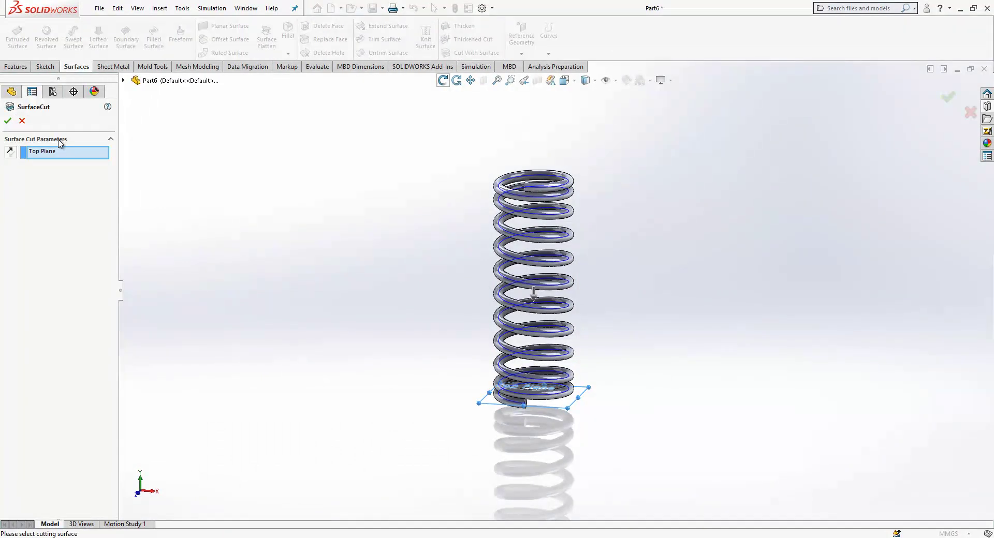
pyautogui.click(8, 121)
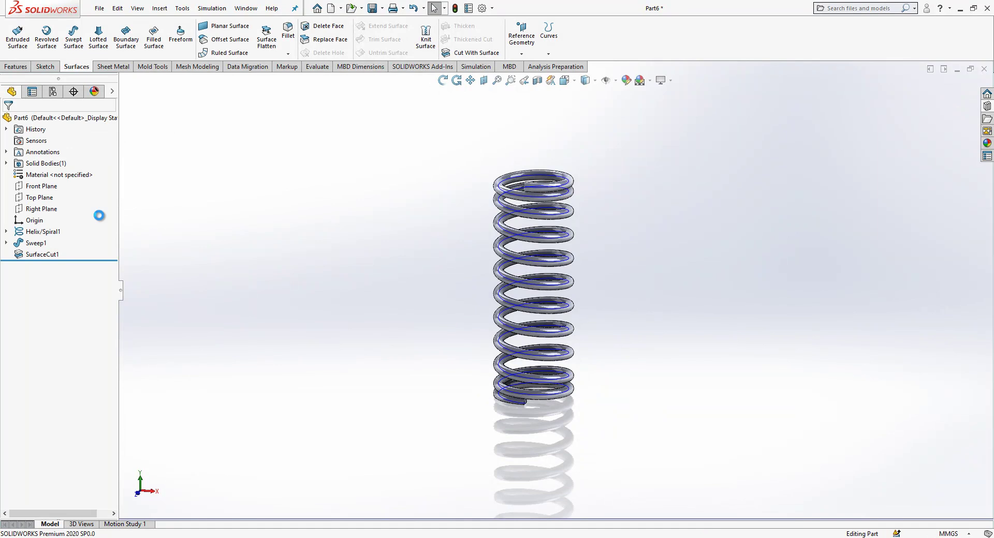
pyautogui.click(48, 255)
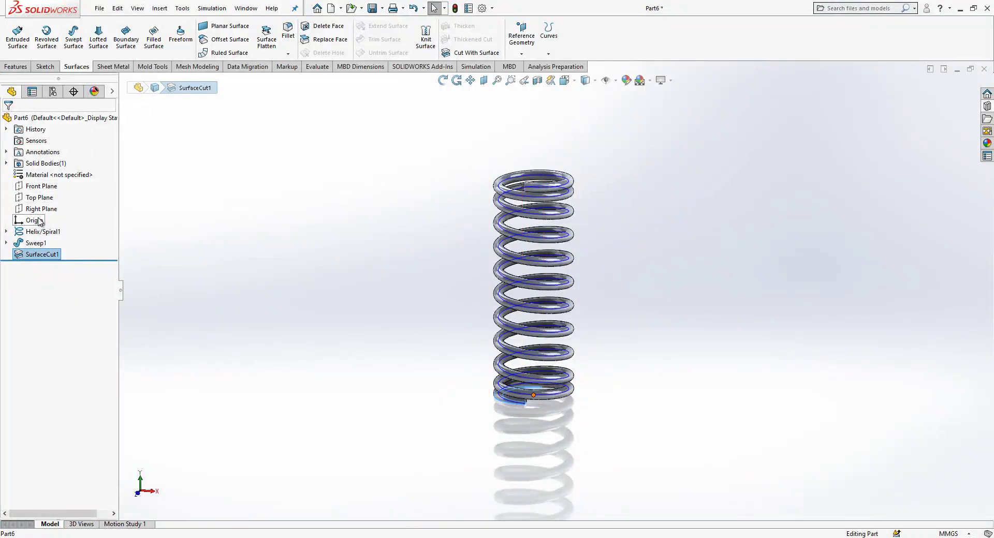
# Step: Create a reference plane offset 46 mm above the Top Plane and check the helix's region parameters
pyautogui.click(39, 200)
pyautogui.click(521, 37)
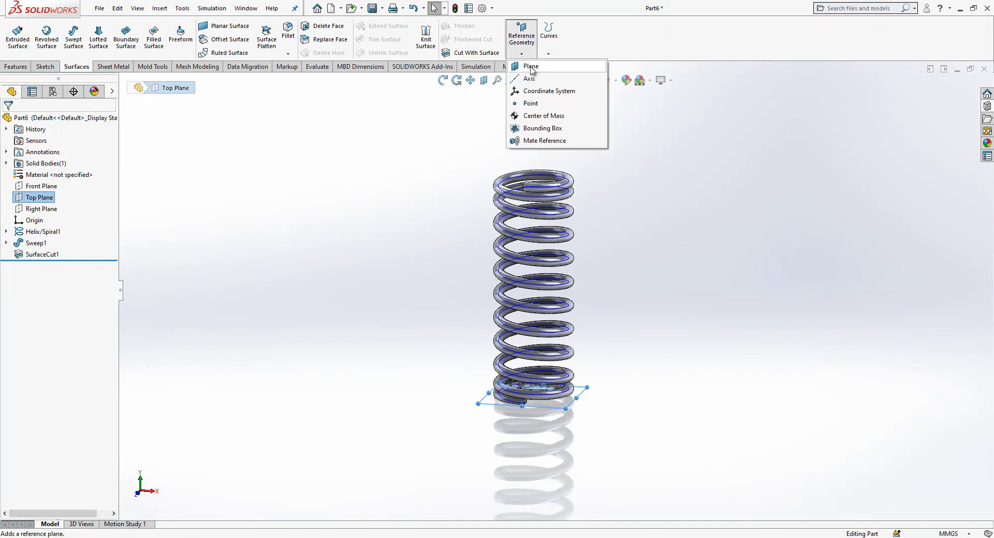
pyautogui.click(530, 67)
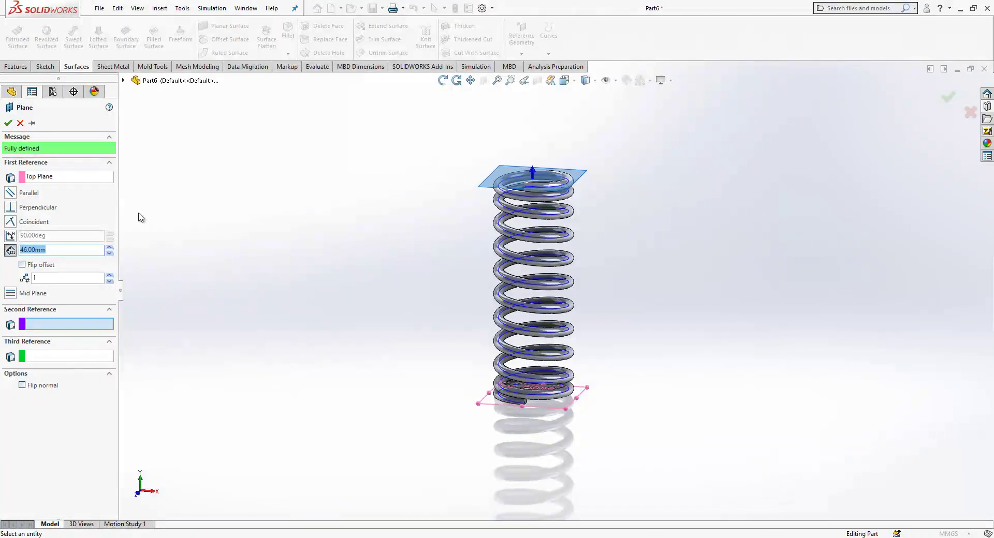
pyautogui.click(8, 122)
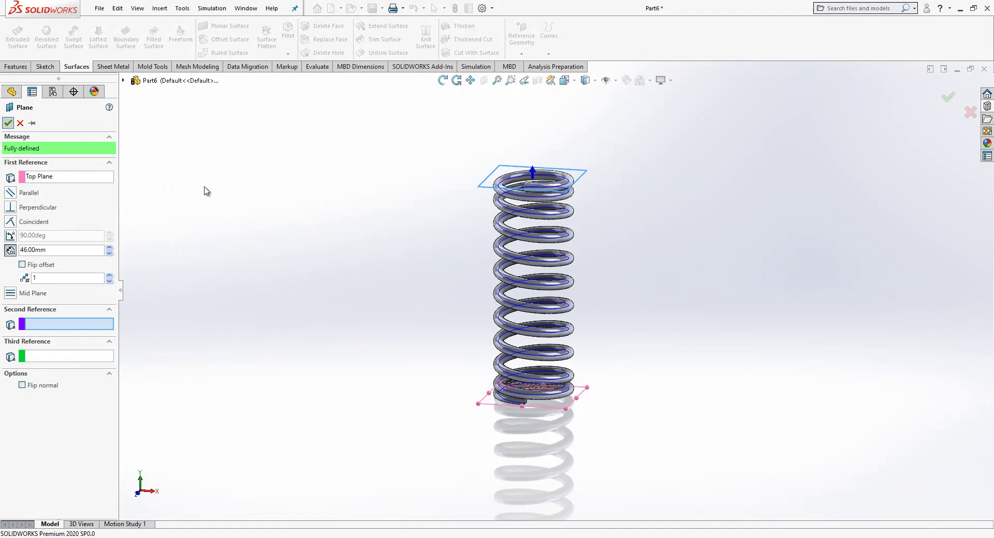
pyautogui.click(48, 233)
pyautogui.click(57, 199)
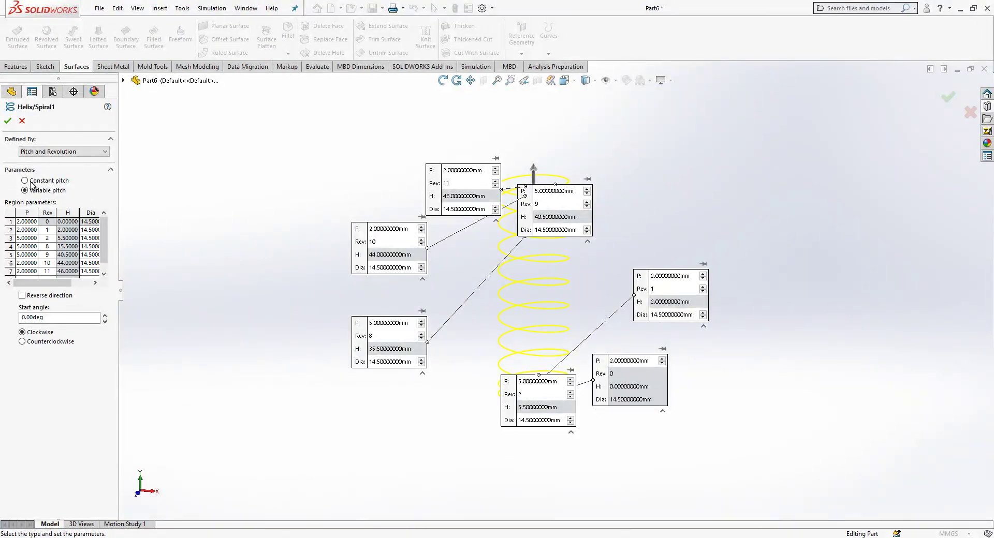
pyautogui.click(7, 121)
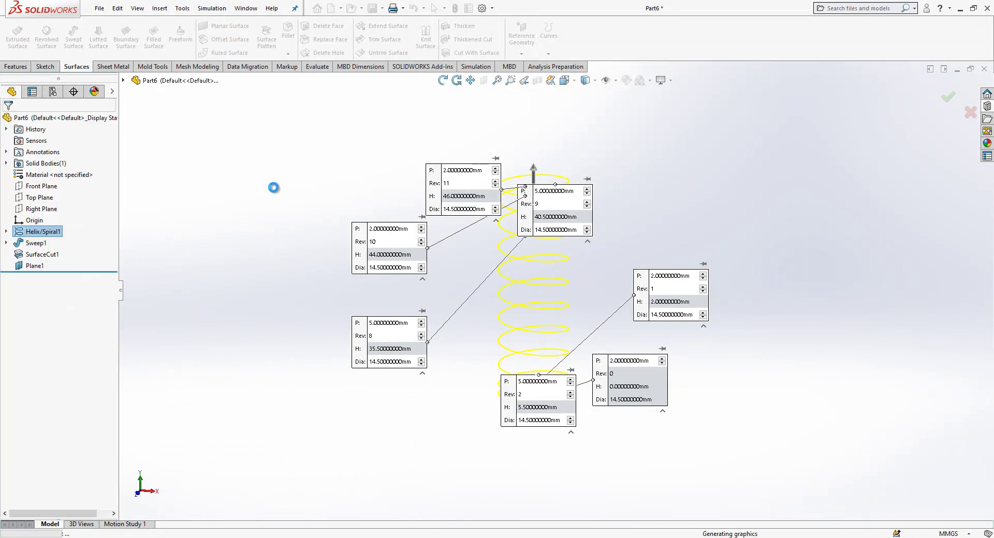
# Step: Cut the spring's upper end flat using the offset reference plane as the cutting surface
pyautogui.click(38, 266)
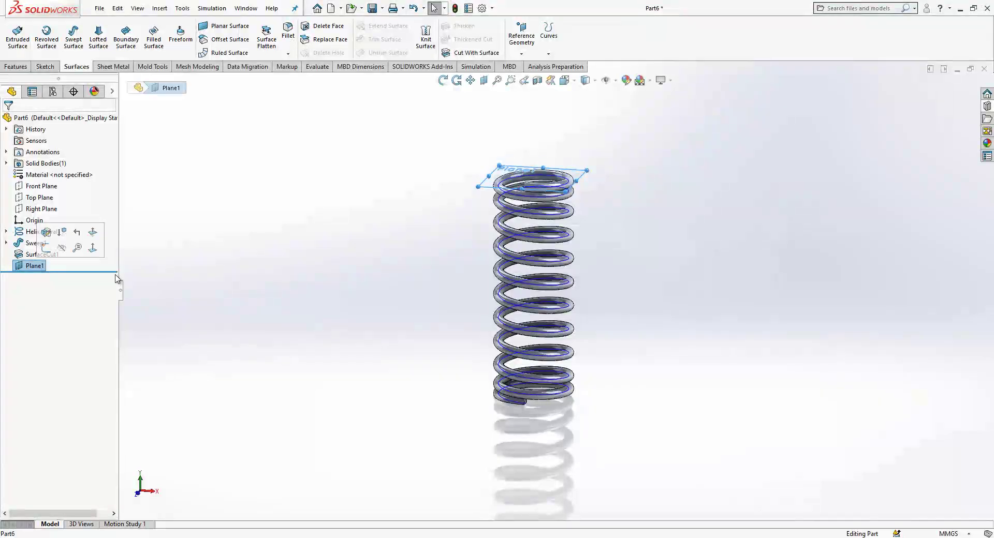
pyautogui.moveTo(394, 367)
pyautogui.mouseDown(button='middle')
pyautogui.moveTo(397, 349)
pyautogui.moveTo(393, 386)
pyautogui.mouseUp(button='middle')
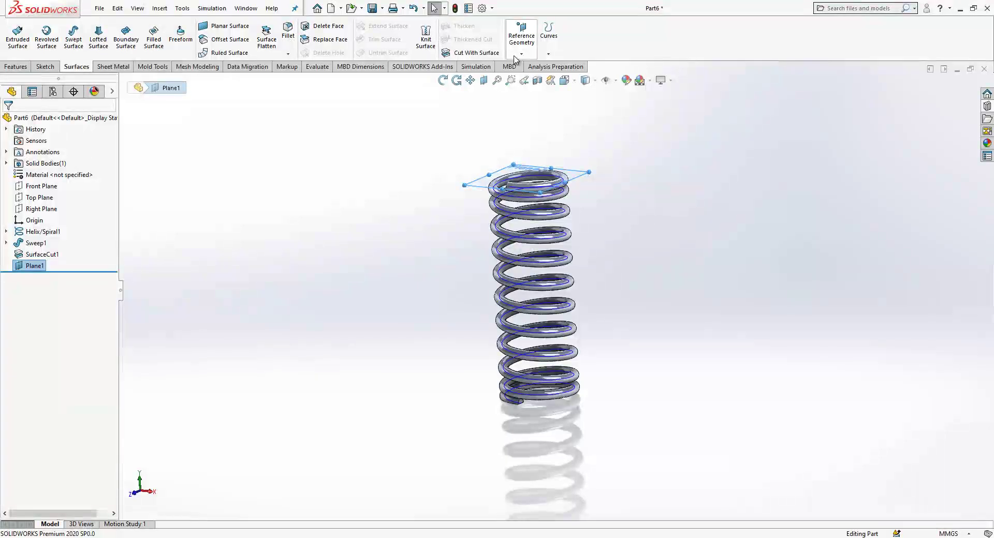
pyautogui.click(463, 53)
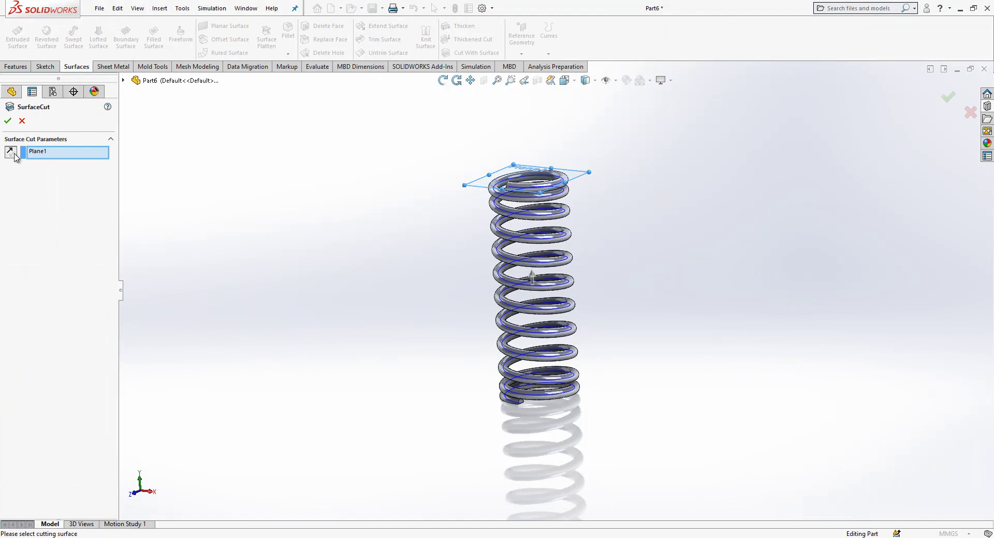
pyautogui.click(8, 121)
pyautogui.scroll(1, 561, 310)
pyautogui.moveTo(557, 315); pyautogui.dragTo(562, 361, button='middle')
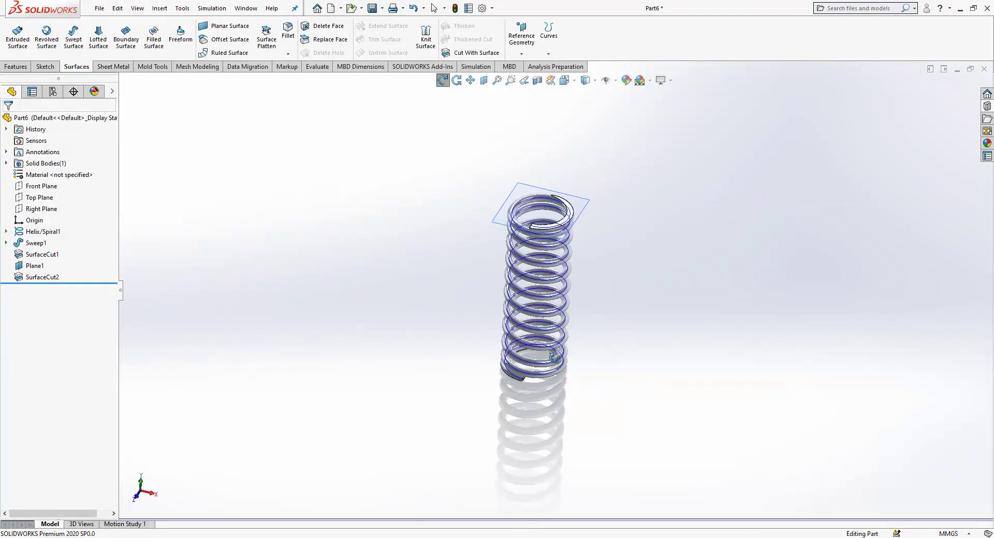
# Step: Hide the upper reference plane and the helix curve so only the solid spring is shown
pyautogui.scroll(-2, 590, 187)
pyautogui.click(548, 221)
pyautogui.click(616, 190)
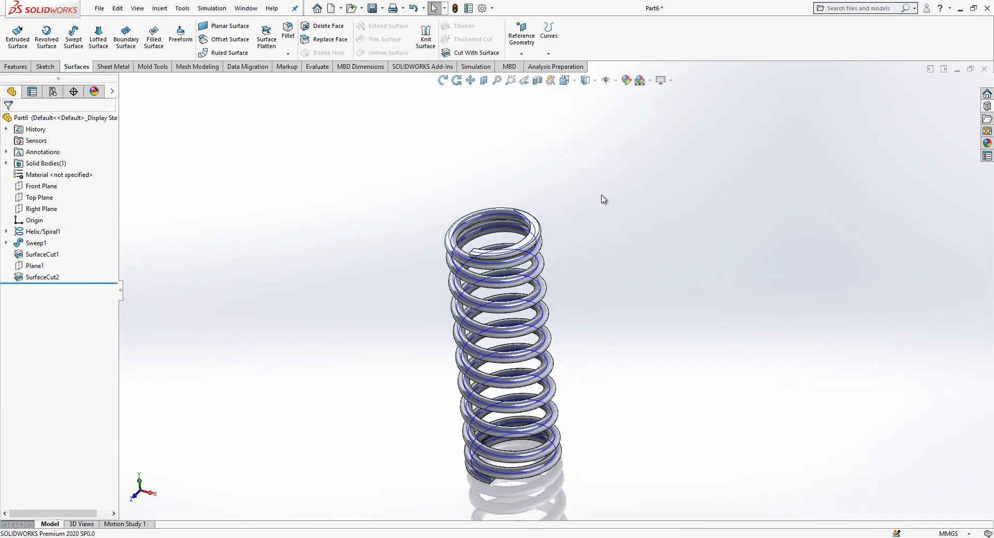
pyautogui.click(538, 227)
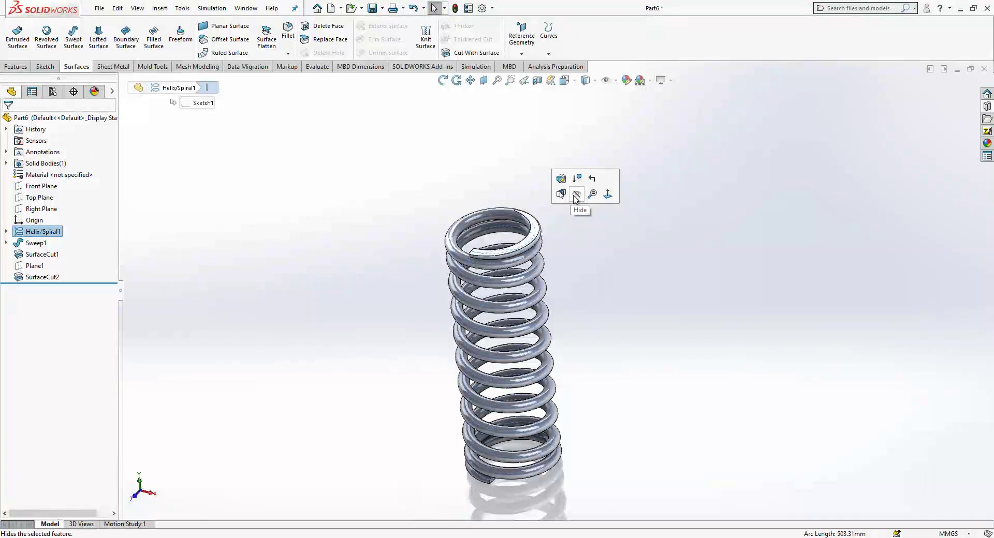
pyautogui.click(576, 194)
# Step: Save the spring part in the CopiedParts folder under the name PP5
pyautogui.click(373, 8)
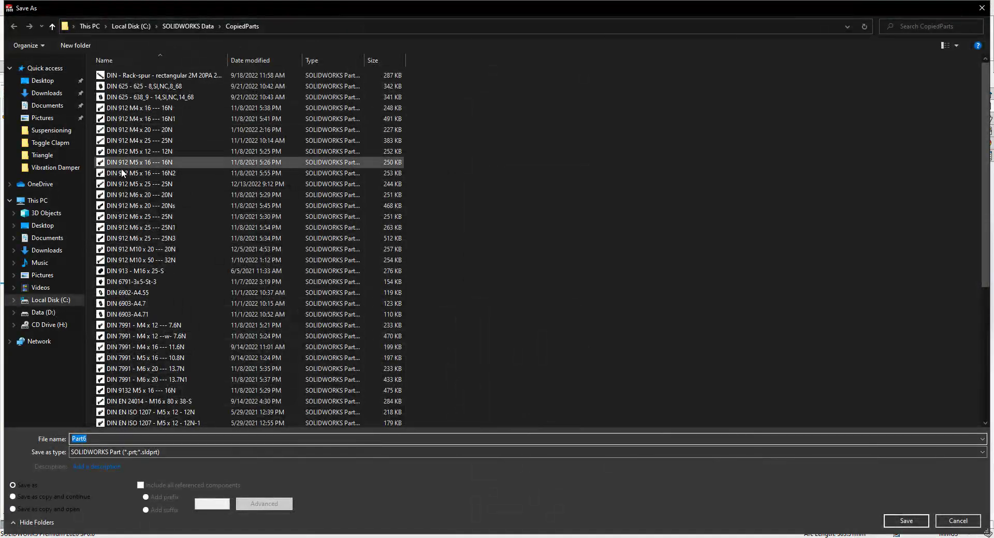
pyautogui.write('S')
pyautogui.press('BackSpace')
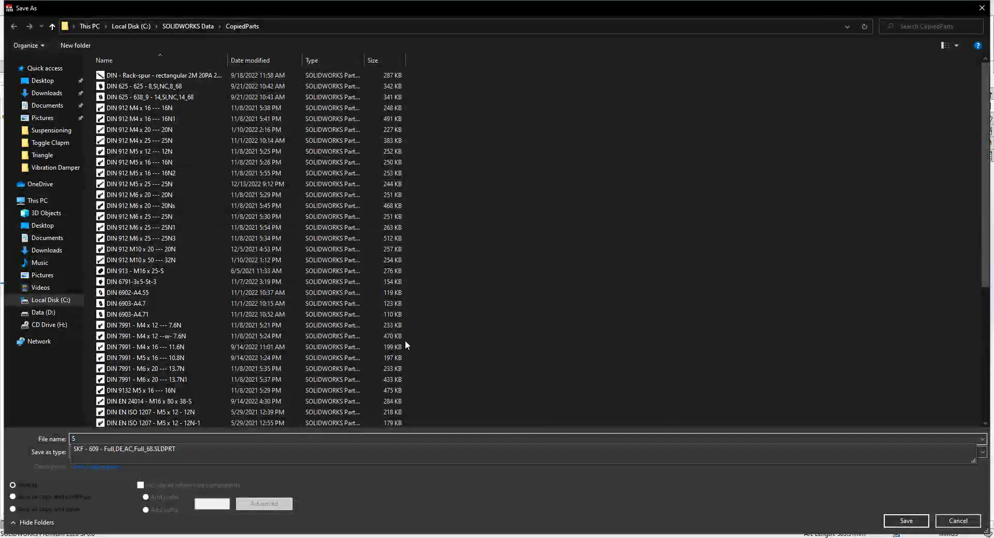
pyautogui.write('PP2')
pyautogui.press('Return')
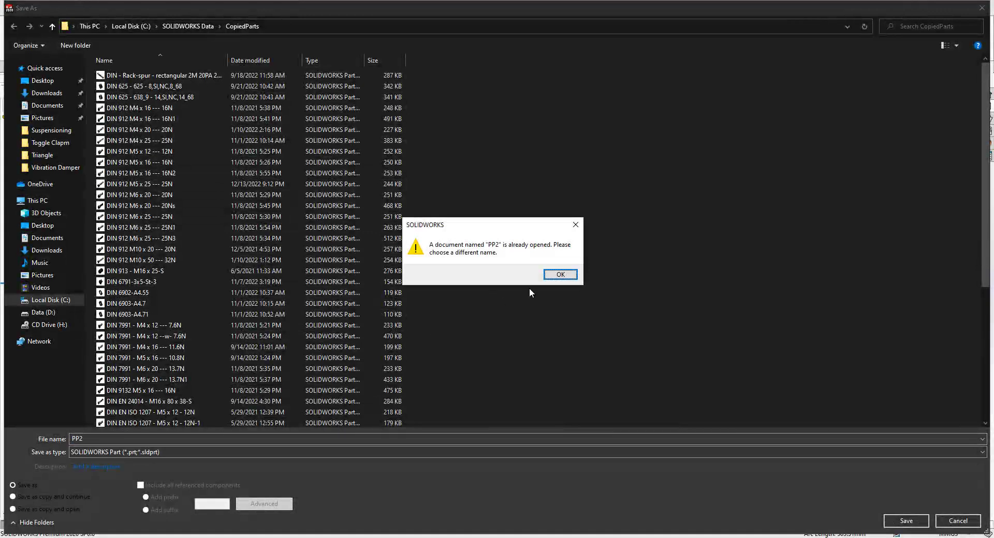
pyautogui.click(559, 275)
pyautogui.click(172, 437)
pyautogui.press('BackSpace')
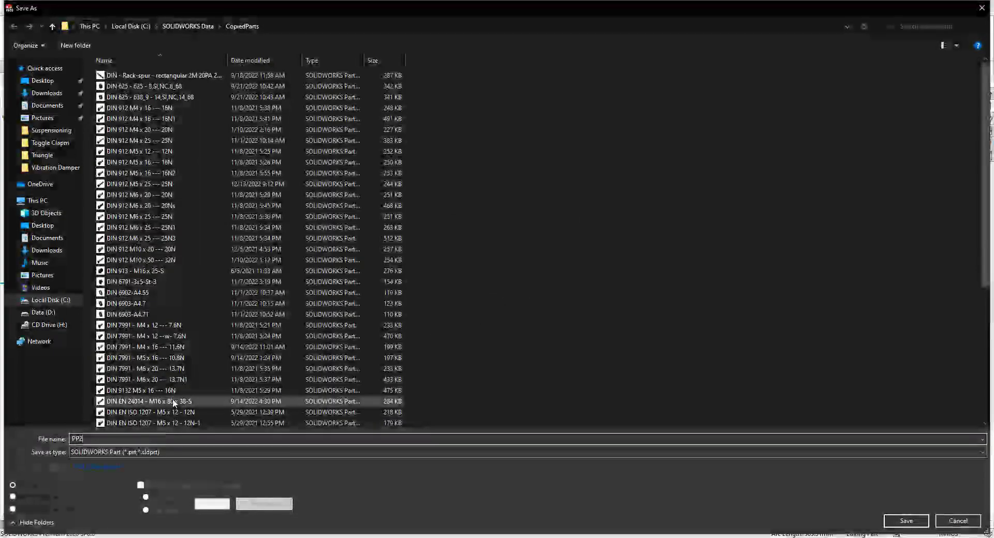
pyautogui.write('5')
pyautogui.press('Return')
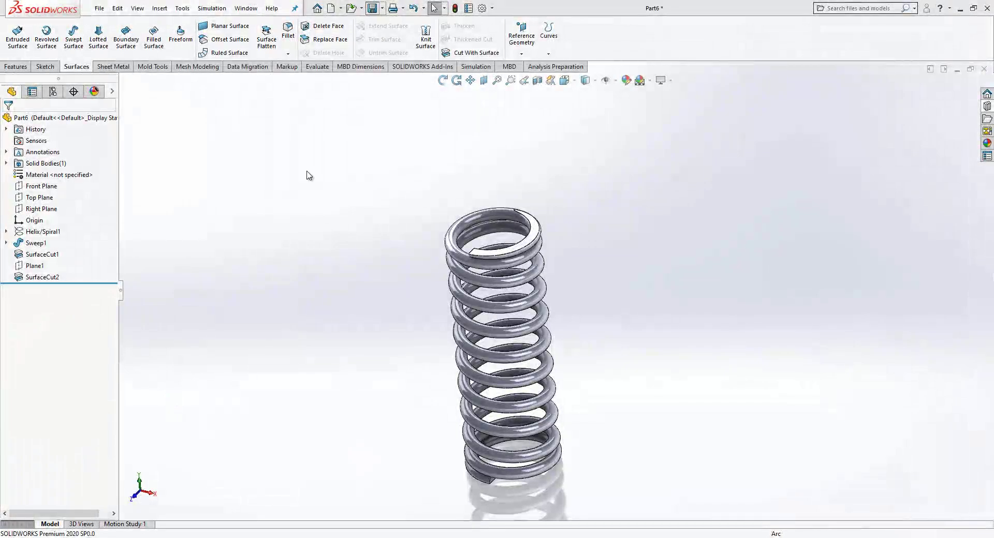
# Step: Switch to the Assem2 assembly and insert the PP5 spring beside the lower pin
pyautogui.click(242, 8)
pyautogui.click(282, 131)
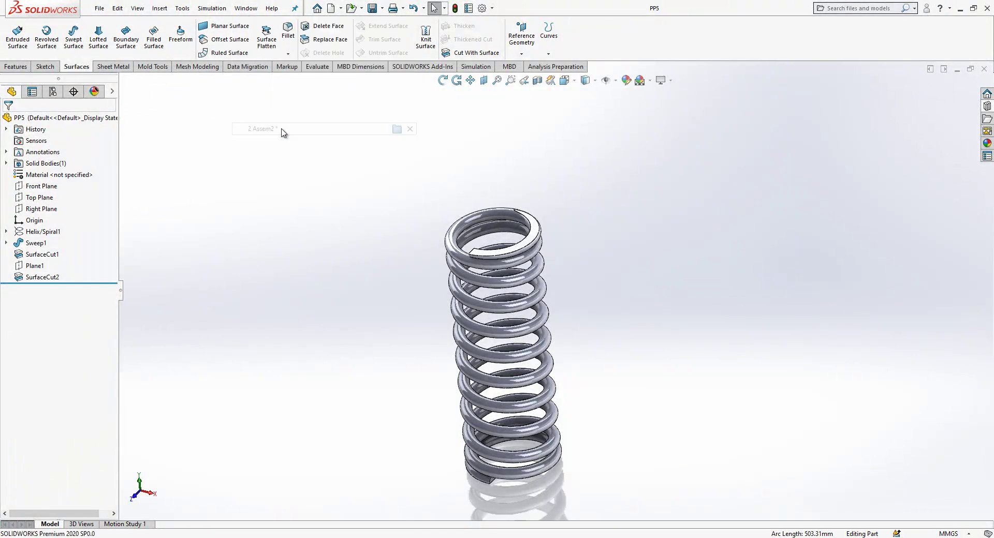
pyautogui.click(58, 35)
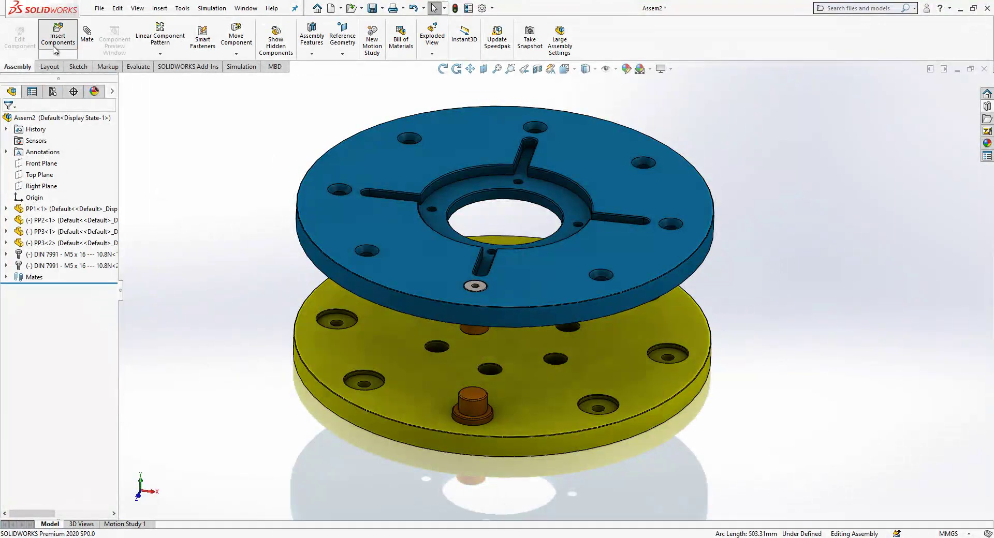
pyautogui.click(24, 267)
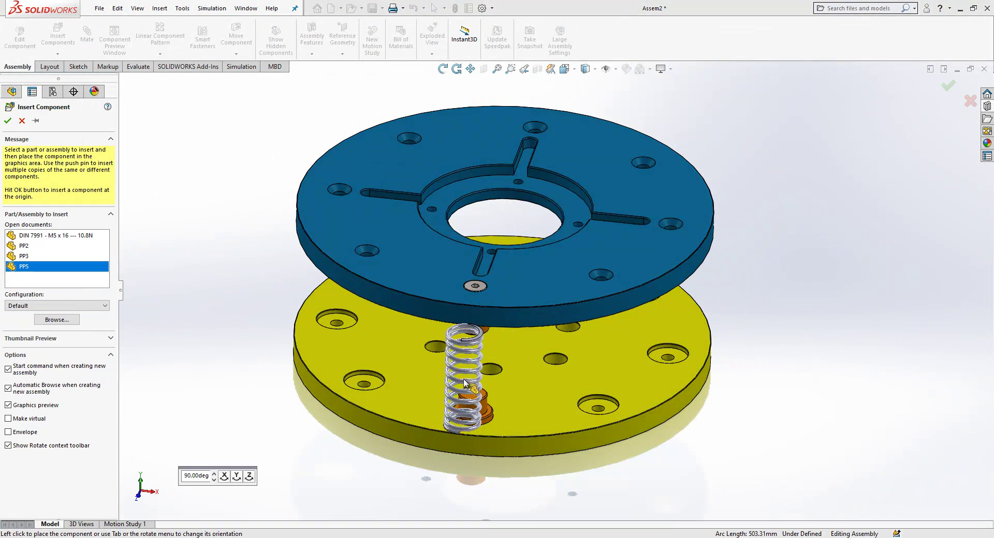
pyautogui.click(477, 396)
# Step: Add a coincident mate between the spring's flat upper end face and the flange face of the upper PP3 pin
pyautogui.scroll(-5, 474, 392)
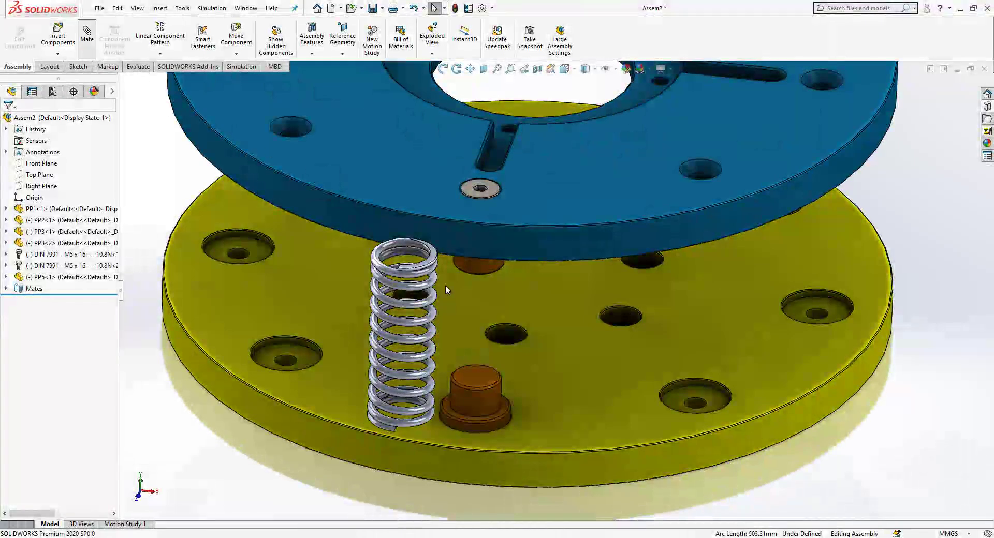
pyautogui.click(434, 260)
pyautogui.moveTo(433, 259); pyautogui.dragTo(424, 215, button='middle')
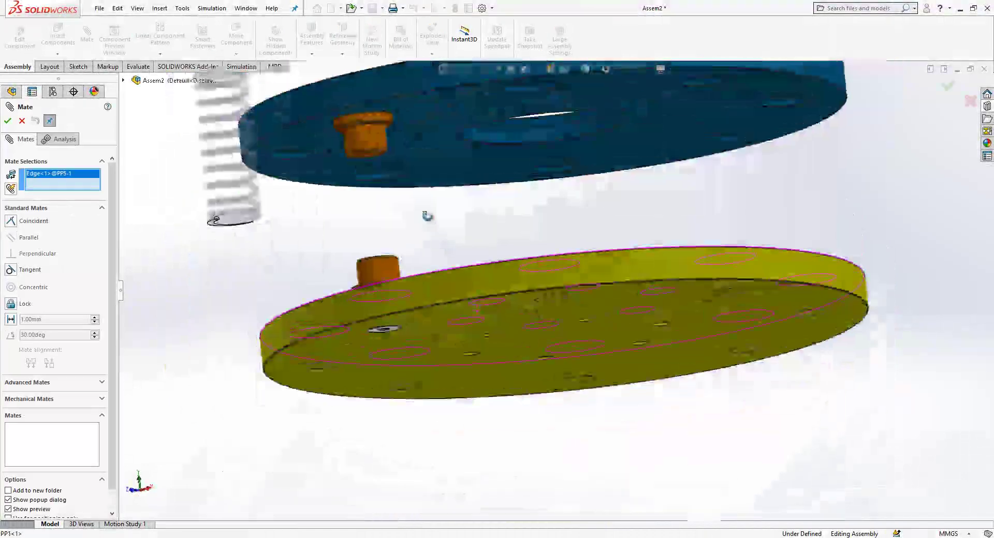
pyautogui.click(366, 123)
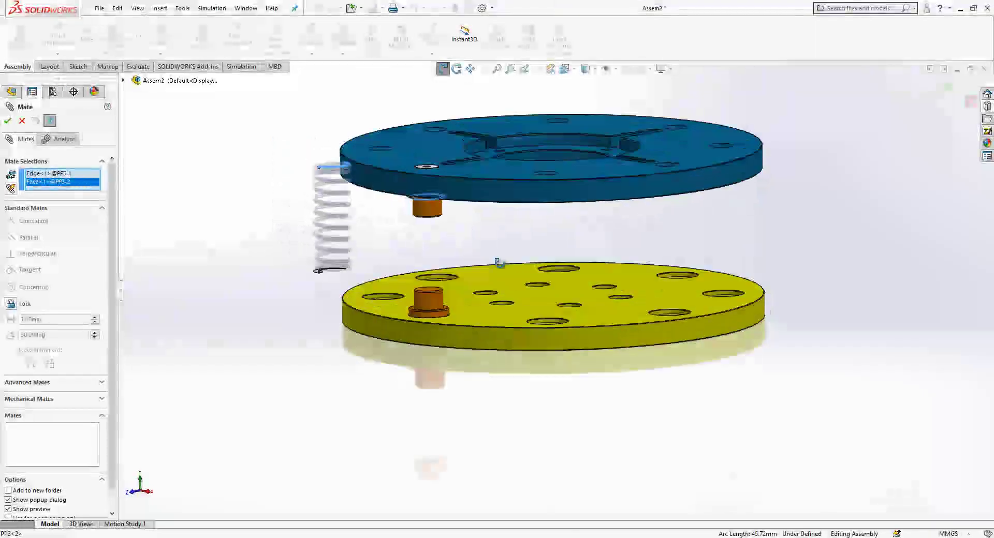
pyautogui.scroll(-5, 332, 204)
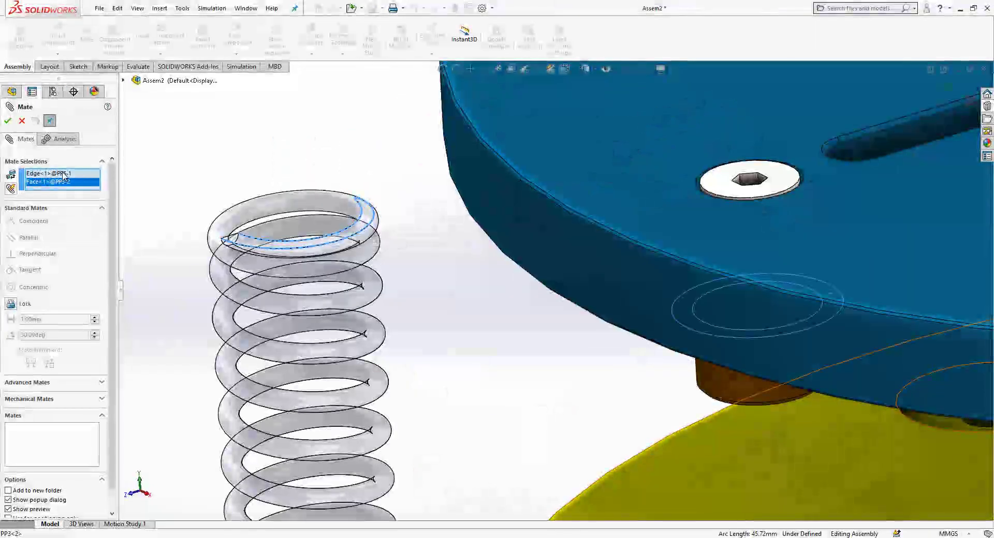
pyautogui.click(369, 223)
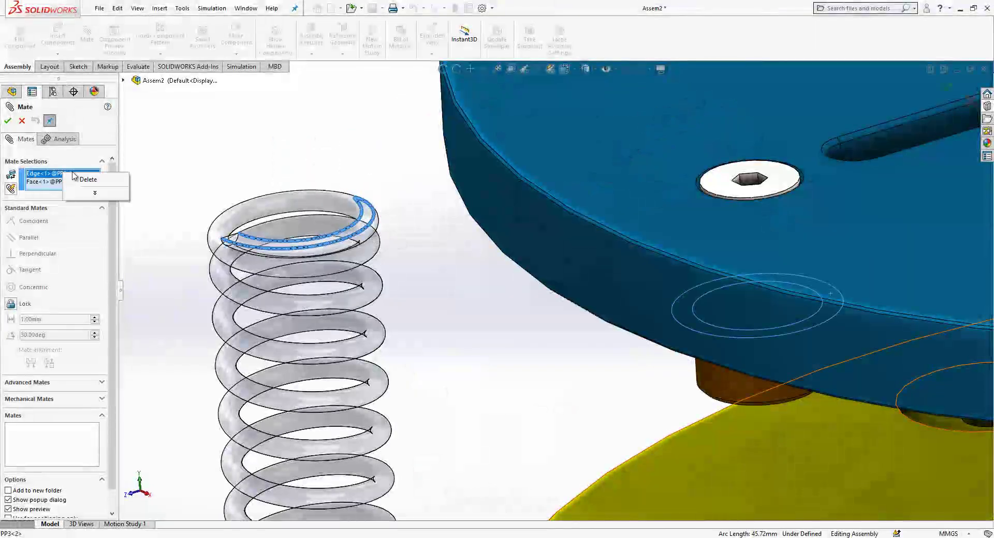
pyautogui.click(369, 223)
pyautogui.click(356, 207)
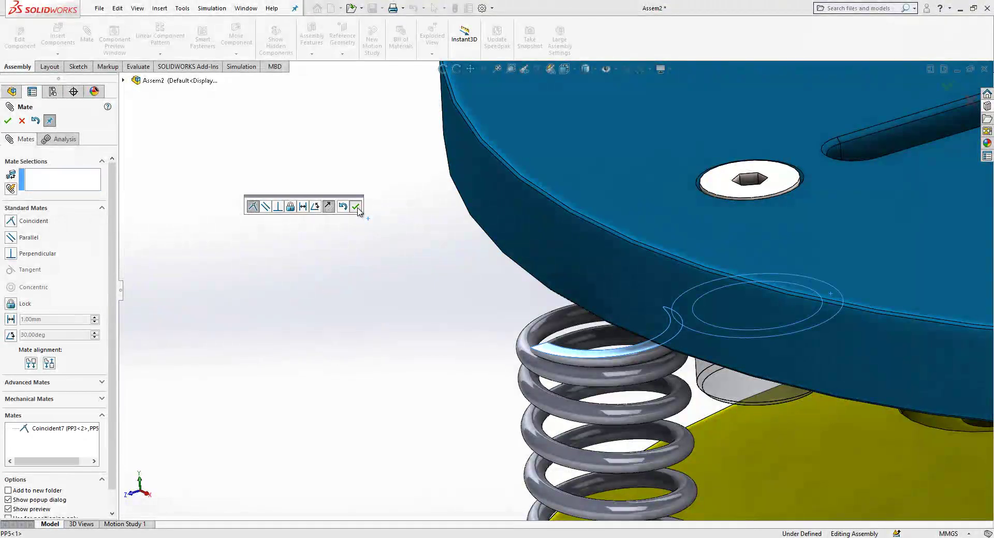
# Step: Add a coincident mate between the lower PP3 pin's flange face and the spring's flat lower end, and finish mating
pyautogui.scroll(6, 480, 283)
pyautogui.scroll(-6, 634, 432)
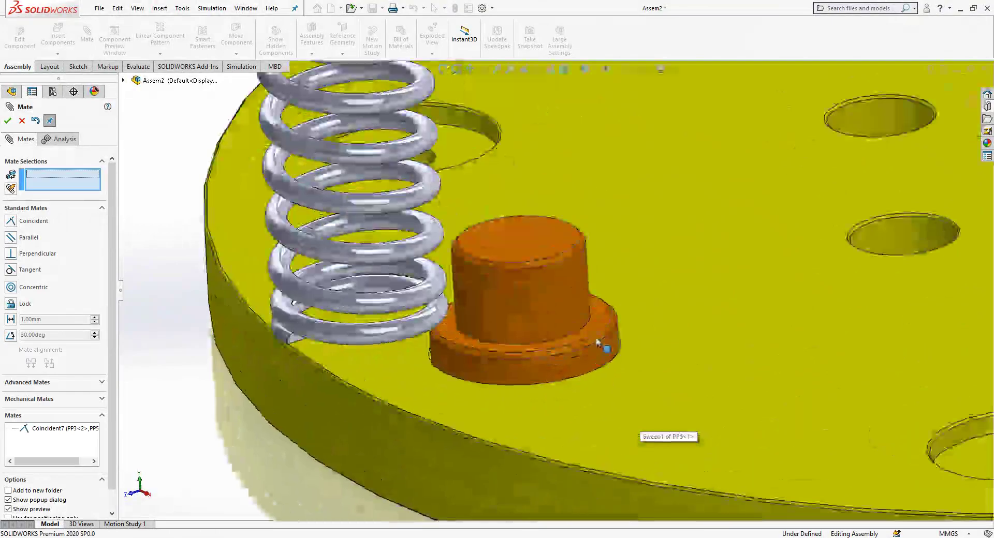
pyautogui.click(600, 325)
pyautogui.moveTo(600, 325); pyautogui.dragTo(581, 246, button='middle')
pyautogui.scroll(-5, 334, 275)
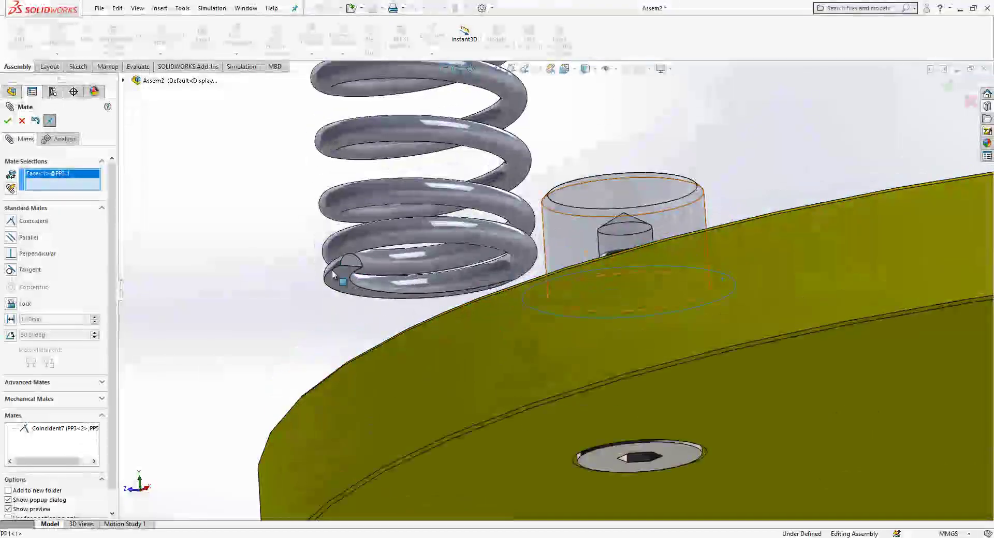
pyautogui.click(334, 276)
pyautogui.click(321, 267)
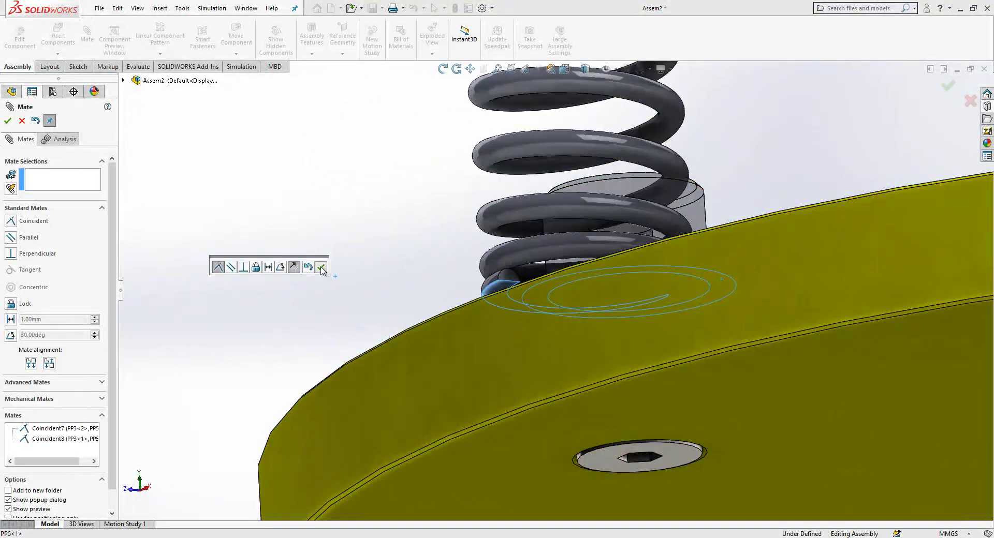
pyautogui.scroll(3, 537, 270)
pyautogui.moveTo(537, 270); pyautogui.dragTo(545, 375, button='middle')
pyautogui.click(8, 121)
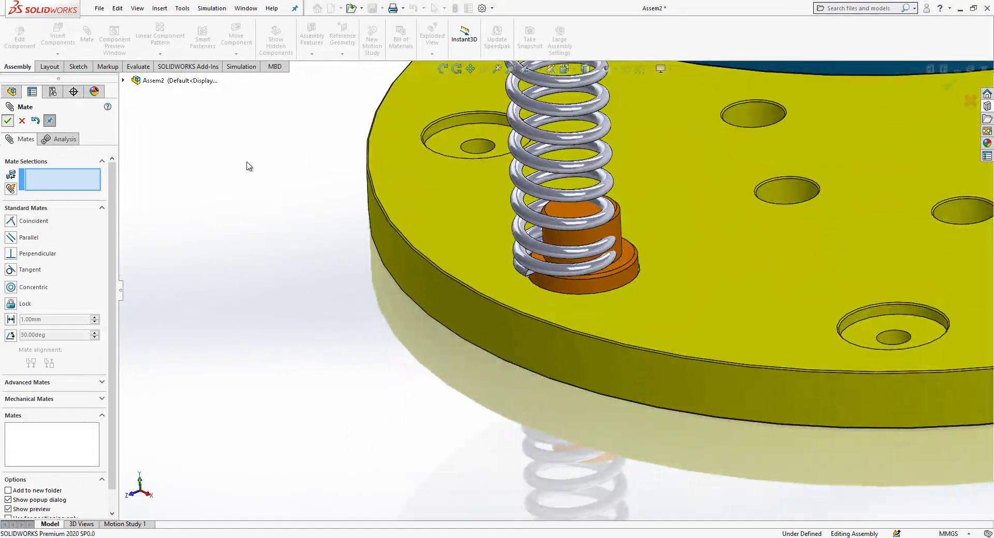
pyautogui.scroll(2, 557, 290)
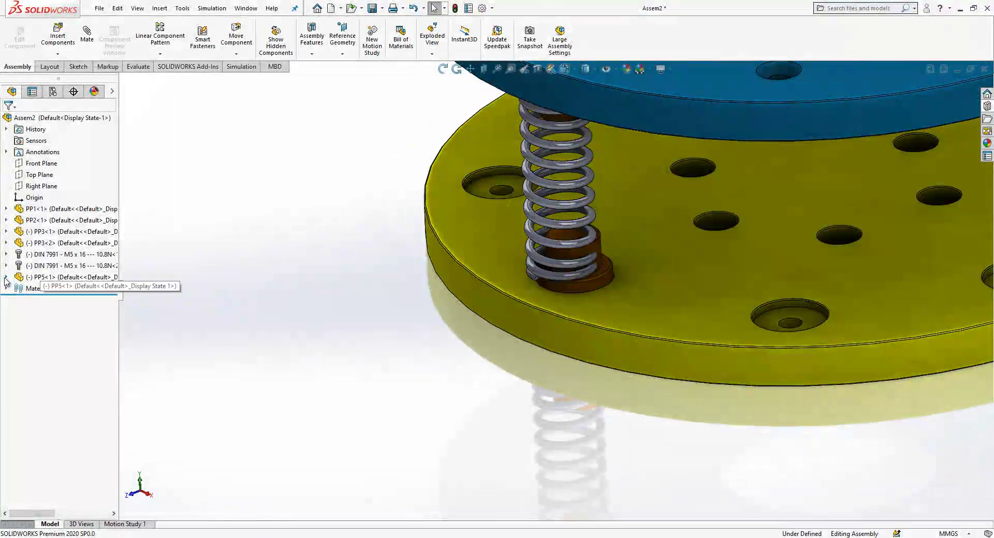
pyautogui.click(6, 277)
pyautogui.click(18, 403)
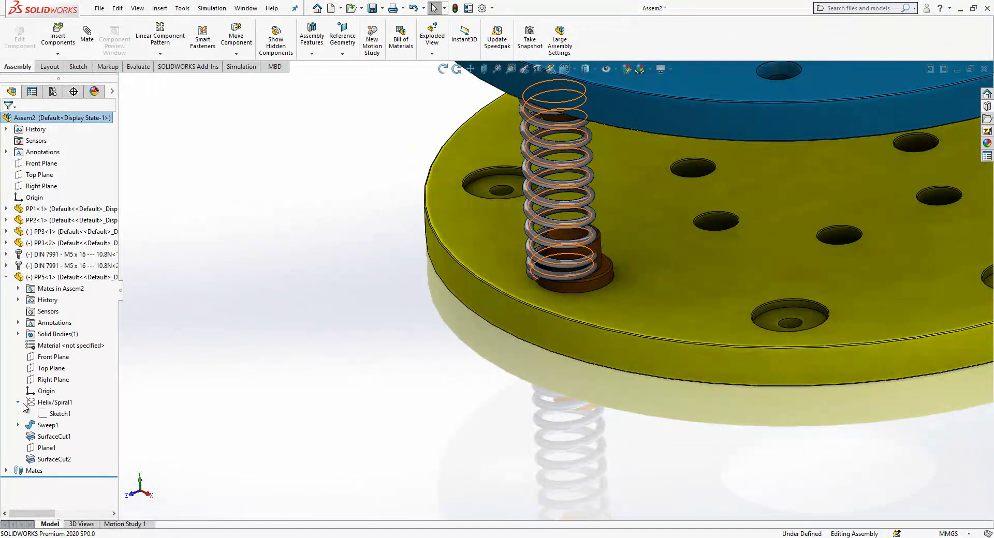
pyautogui.click(58, 413)
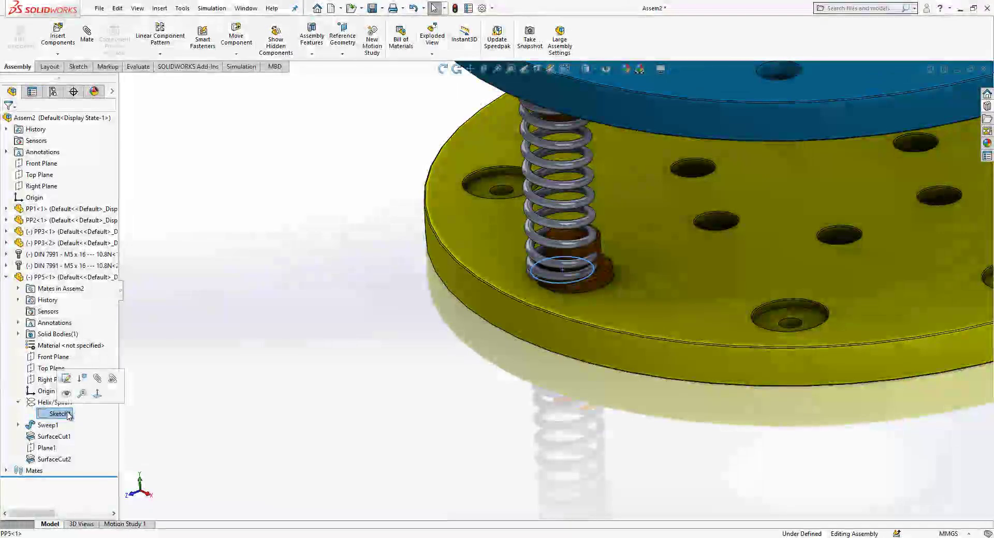
pyautogui.click(585, 288)
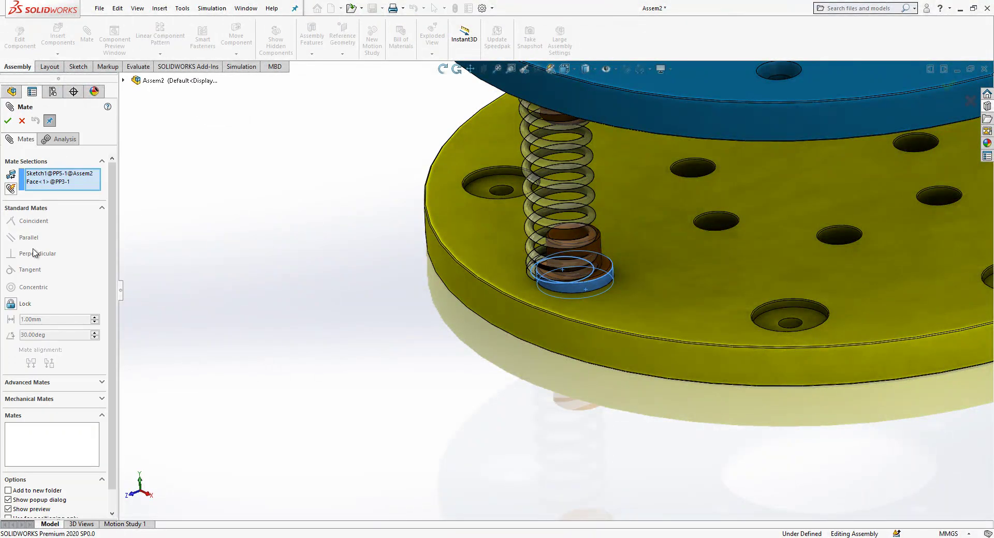
pyautogui.rightClick(51, 172)
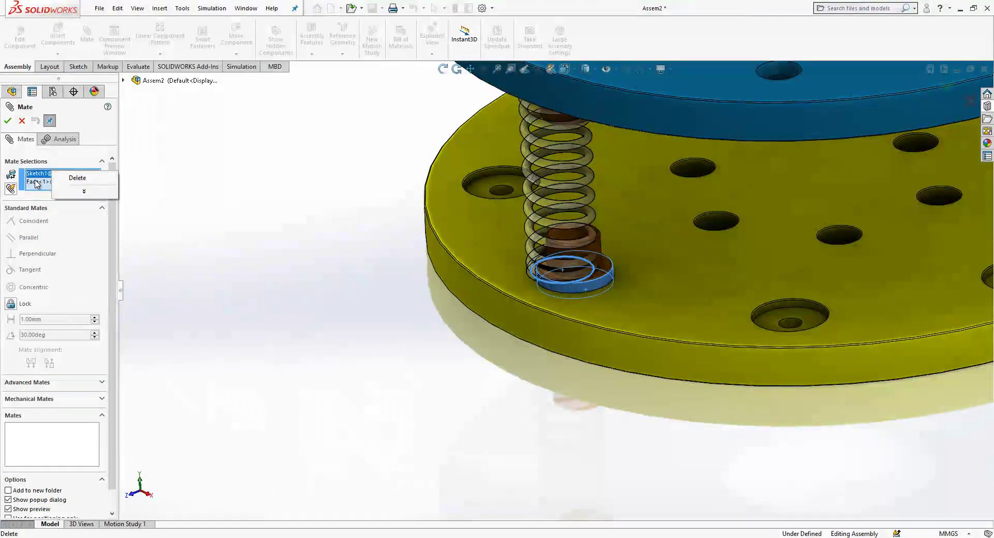
pyautogui.click(36, 182)
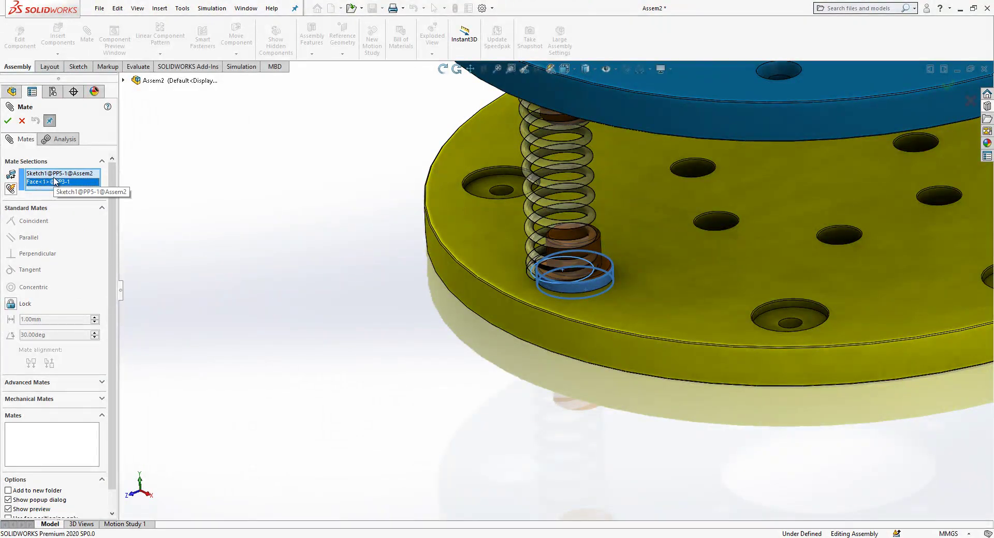
pyautogui.click(22, 122)
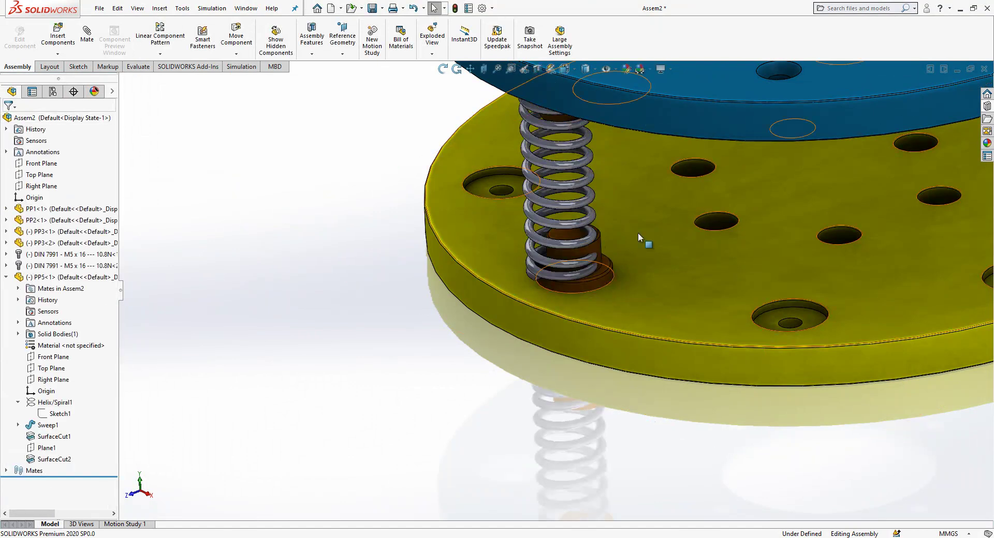
# Step: Open the PP5 spring part from the assembly for editing
pyautogui.click(590, 166)
pyautogui.click(613, 137)
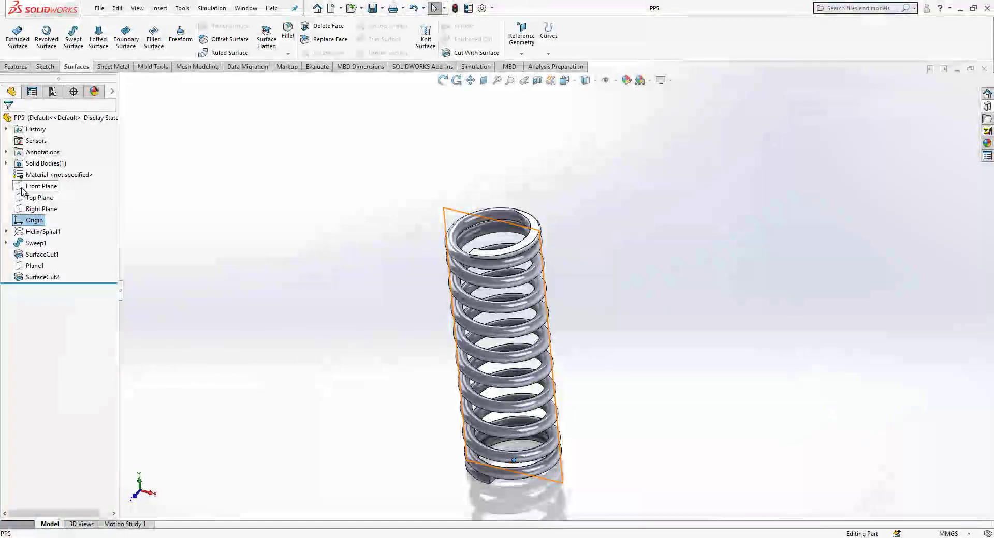
pyautogui.click(35, 220)
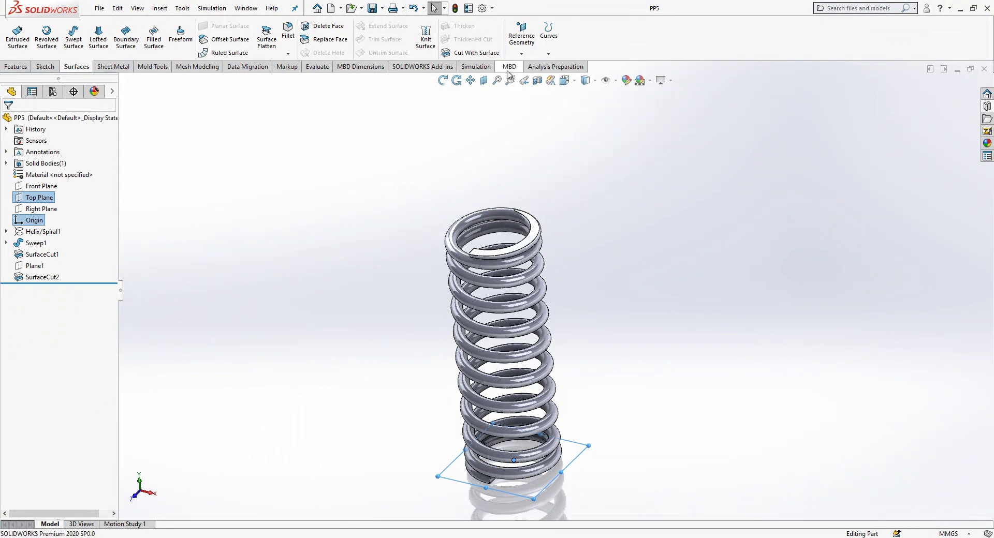
pyautogui.click(519, 56)
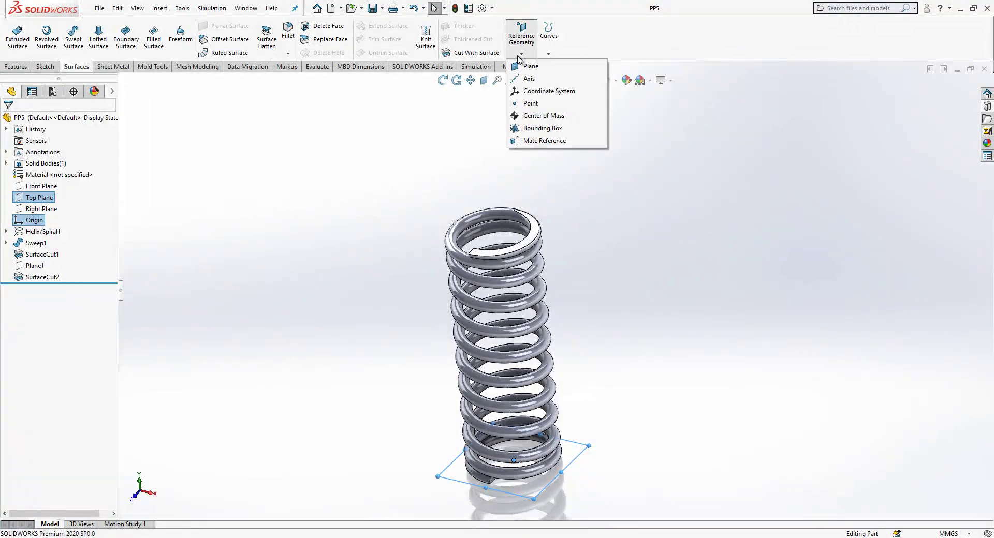
pyautogui.click(530, 66)
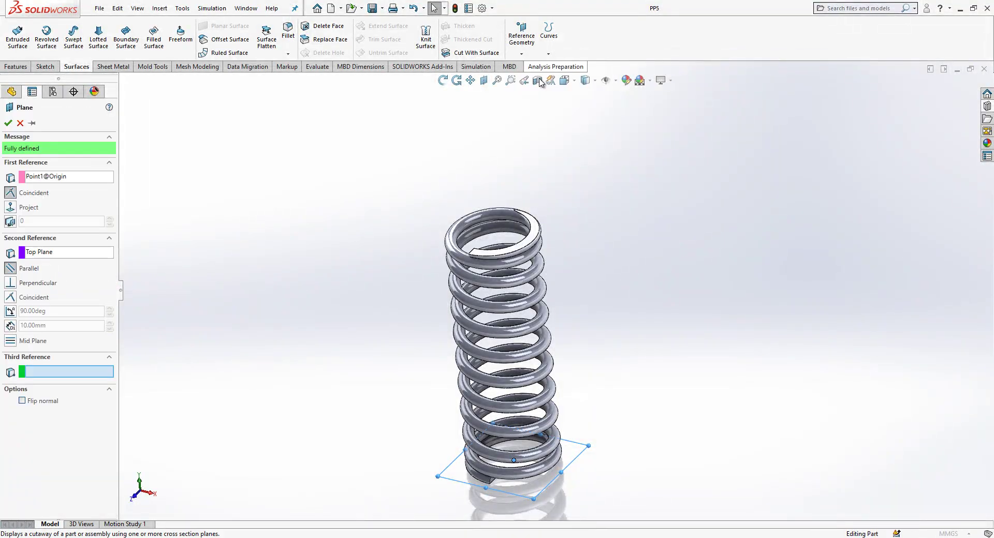
pyautogui.click(20, 123)
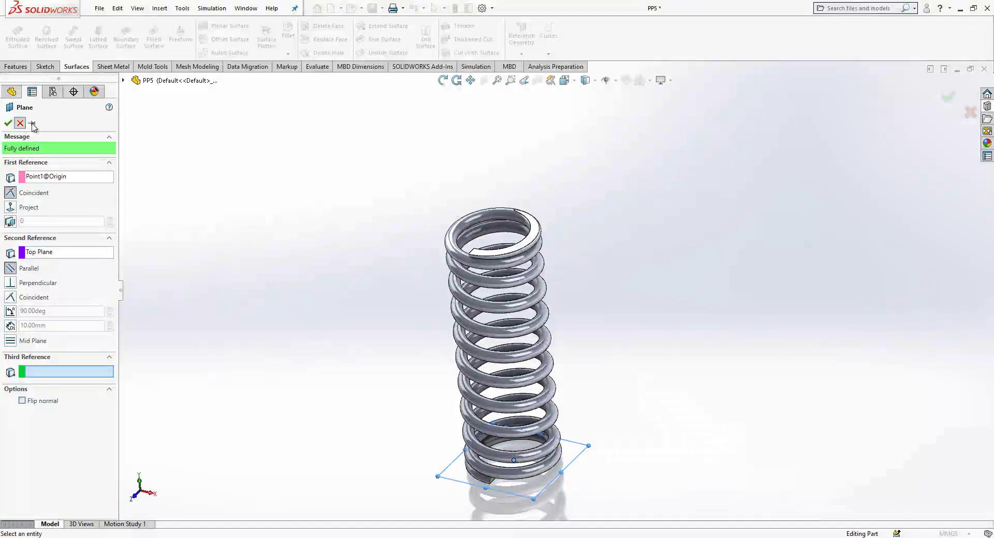
# Step: Create a reference axis through the spring's origin and perpendicular to the Top Plane, and save the PP5 part
pyautogui.click(521, 54)
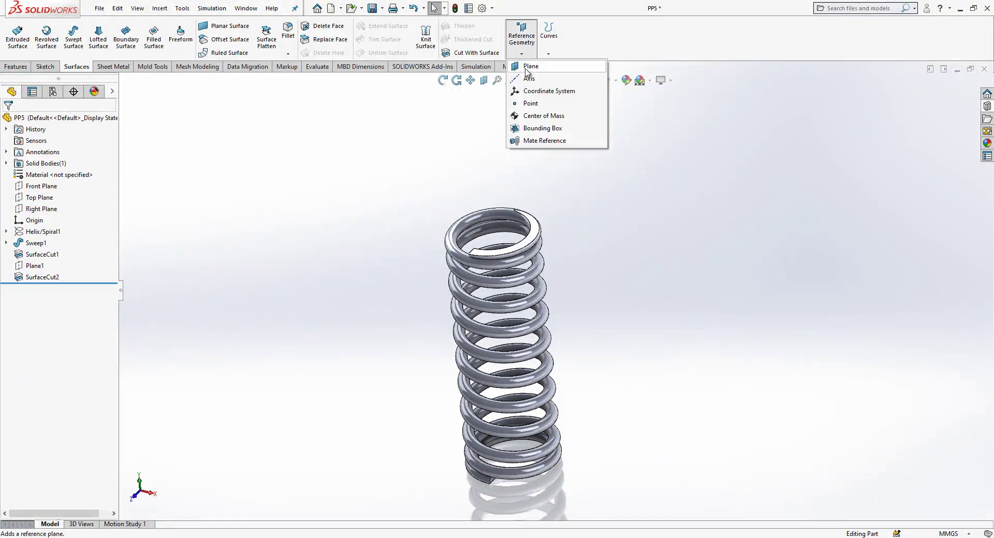
pyautogui.click(528, 77)
pyautogui.click(123, 80)
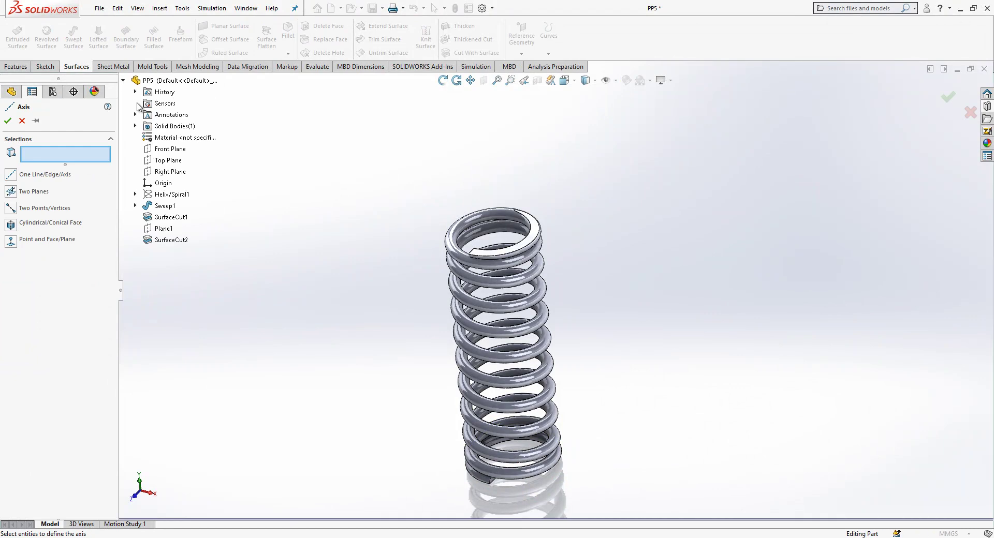
pyautogui.click(163, 183)
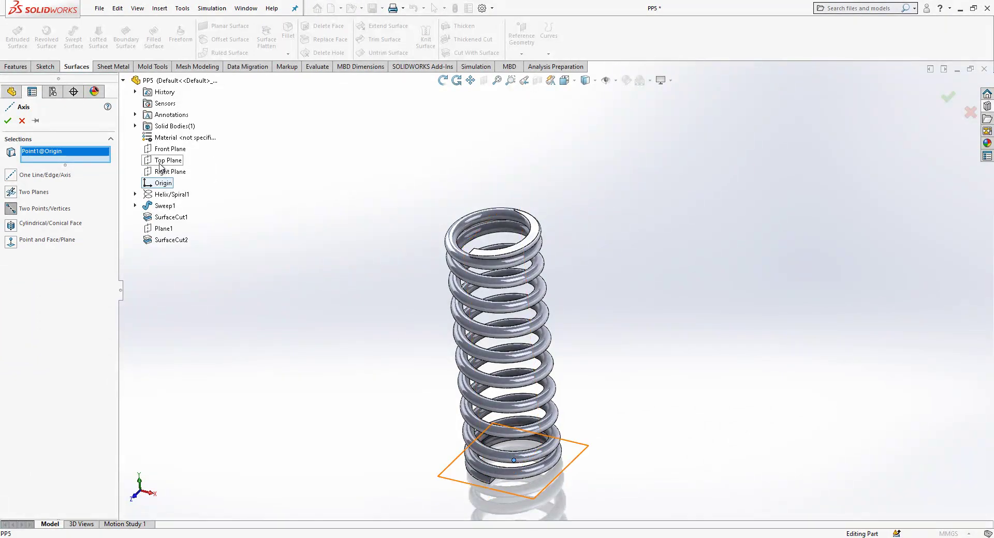
pyautogui.click(160, 165)
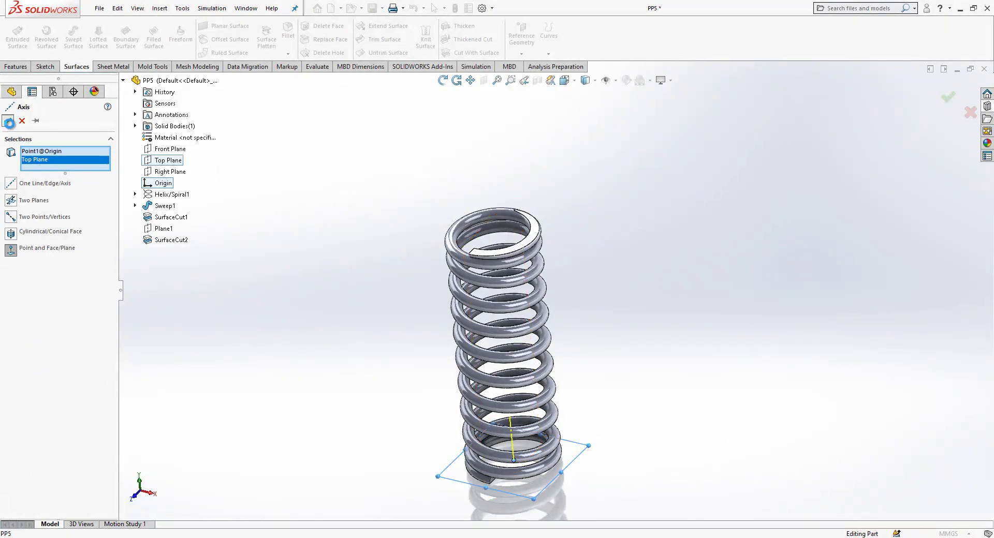
pyautogui.press('Return')
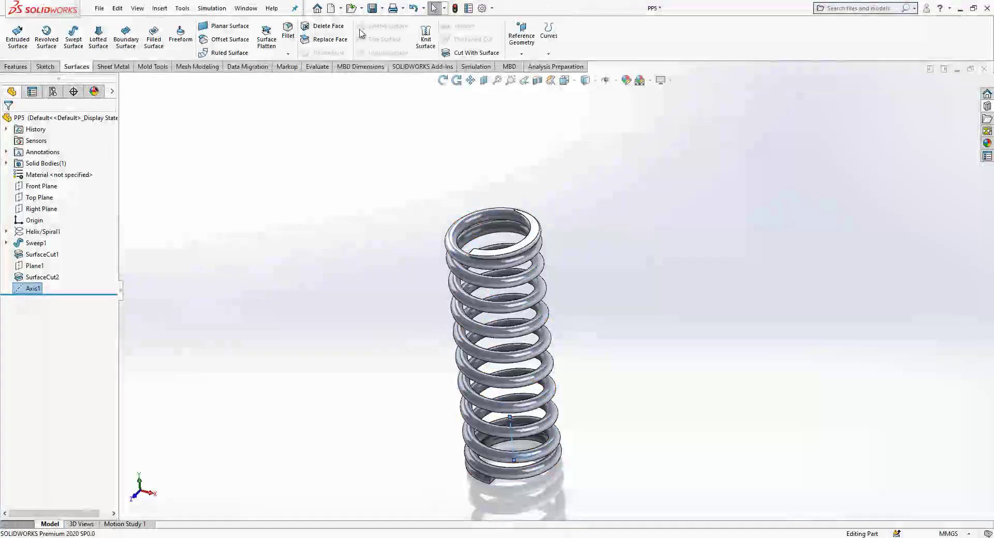
# Step: Return to the Assem2 assembly and add a concentric mate between the spring's Axis1 and the lower PP3 pin's cylindrical face
pyautogui.click(247, 10)
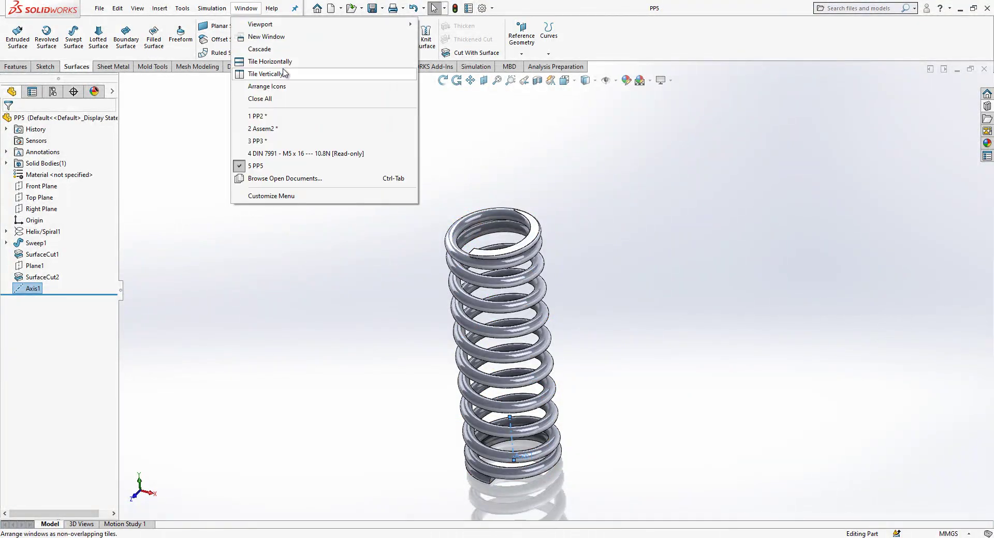
pyautogui.click(278, 136)
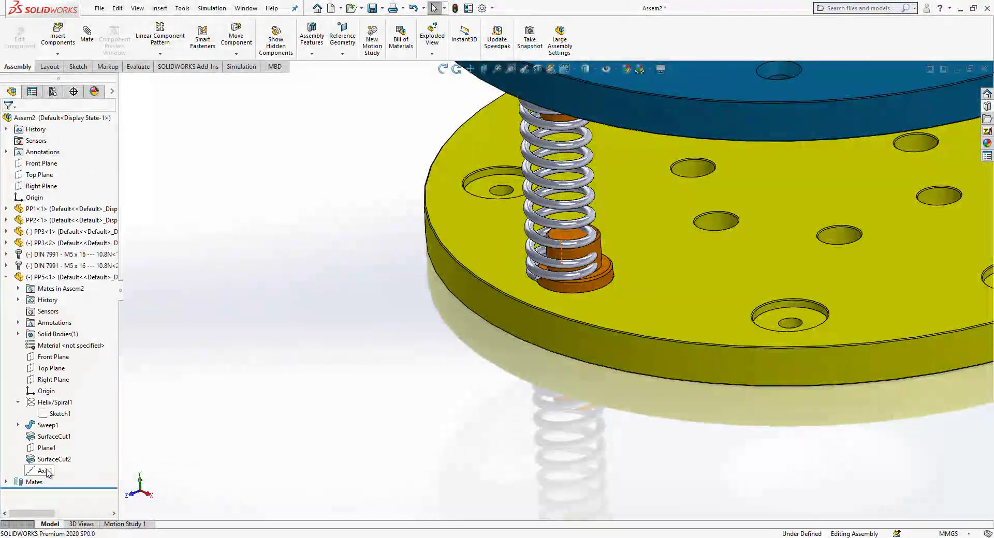
pyautogui.click(46, 471)
pyautogui.keyDown('ctrl'); pyautogui.click(597, 250); pyautogui.keyUp('ctrl')
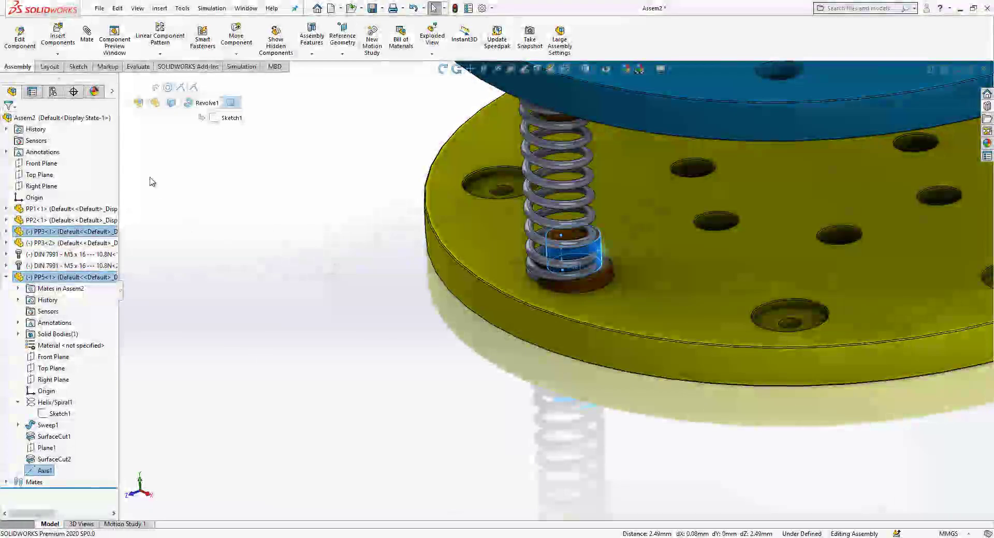
pyautogui.click(86, 41)
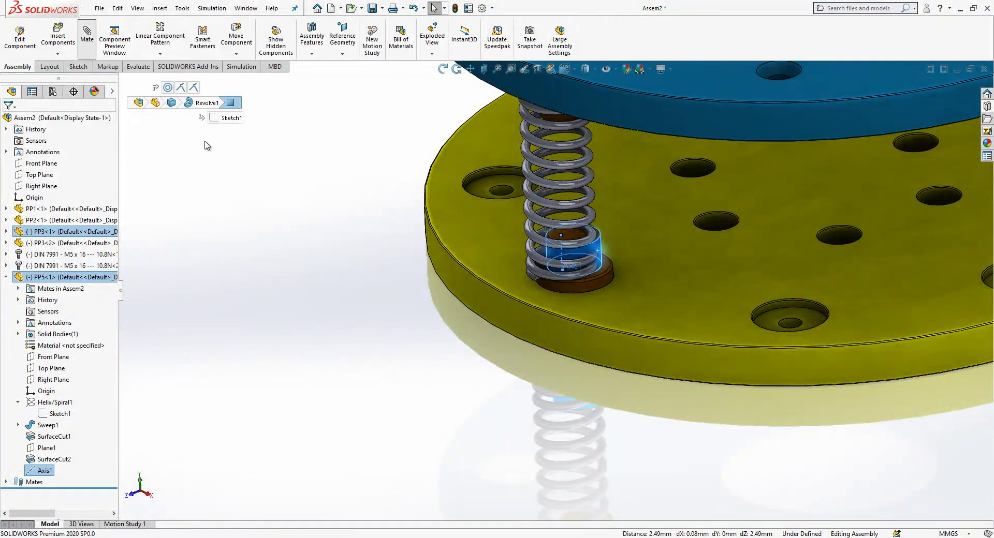
pyautogui.rightClick(208, 150)
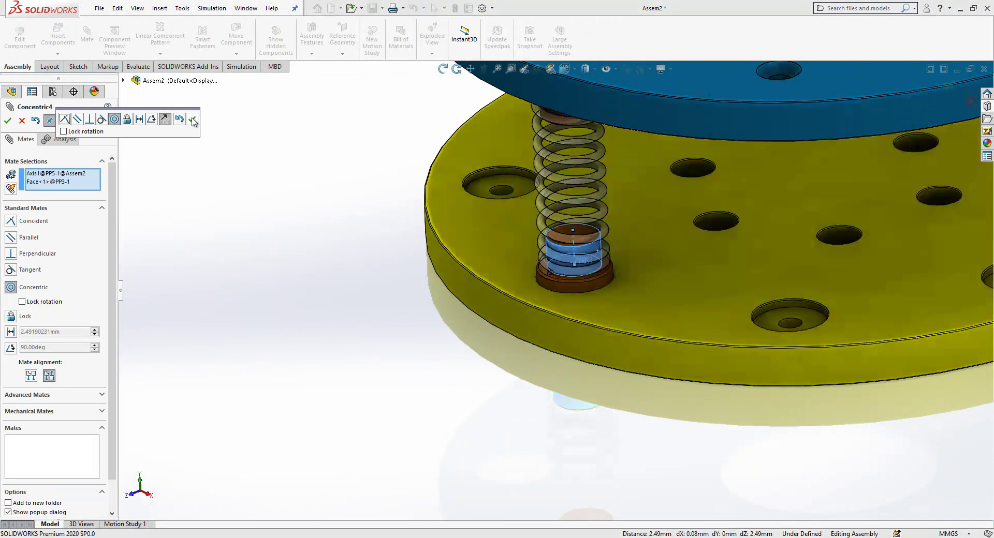
pyautogui.click(8, 121)
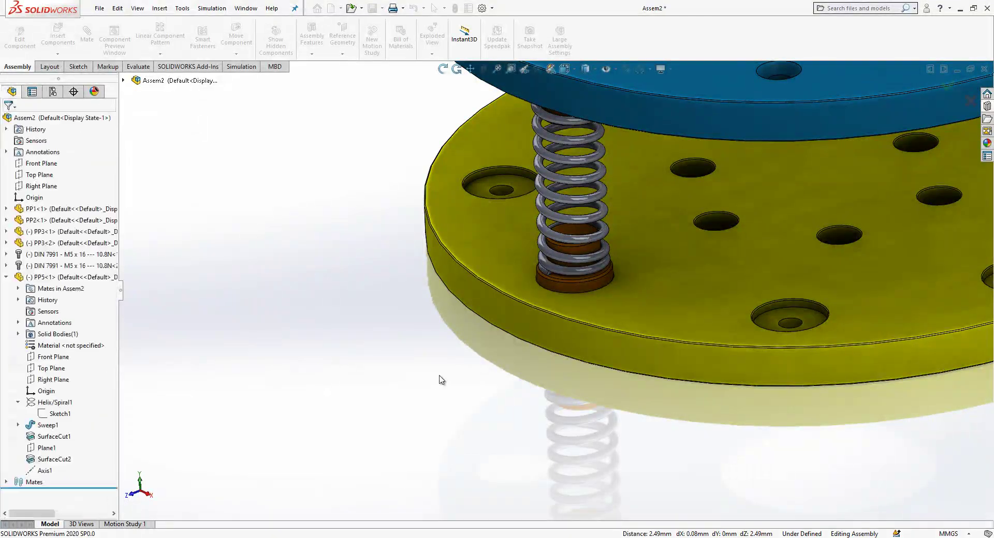
# Step: Start a circular component pattern of both PP3 pins, both M5 x 16 screws and the PP5 spring about PP2's round central recess face
pyautogui.scroll(4, 466, 392)
pyautogui.scroll(-3, 792, 178)
pyautogui.scroll(1, 517, 275)
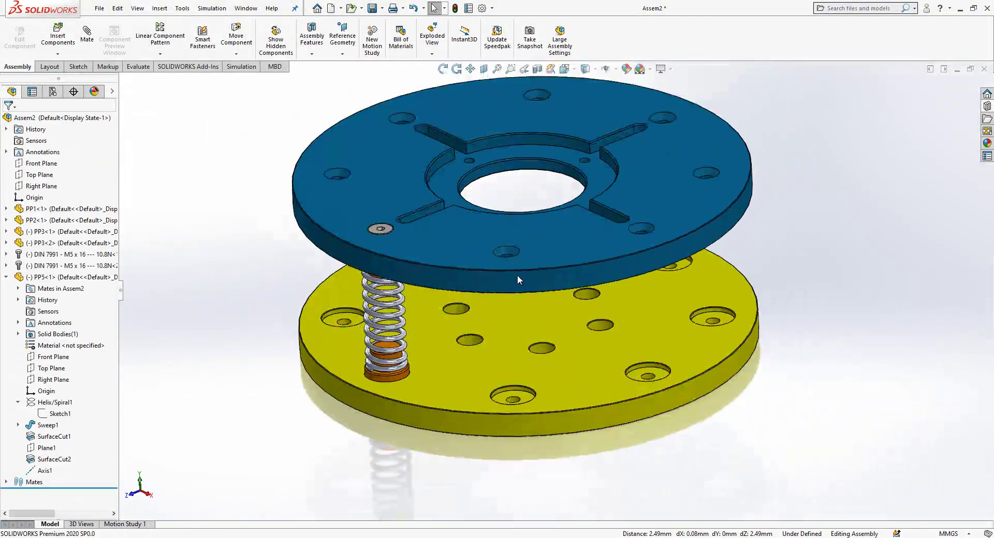
pyautogui.click(6, 277)
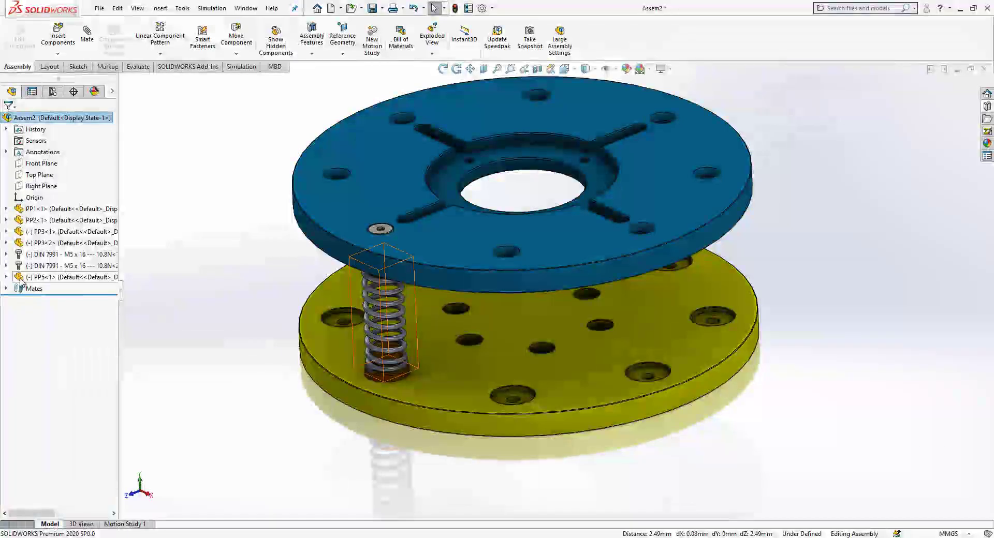
pyautogui.click(26, 277)
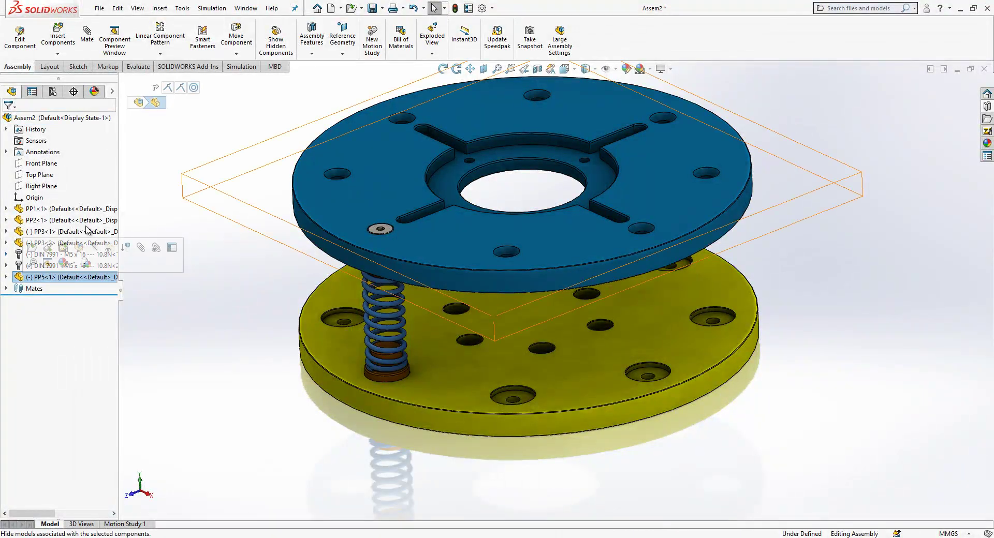
pyautogui.click(66, 232)
pyautogui.keyDown('ctrl'); pyautogui.click(62, 243); pyautogui.keyUp('ctrl')
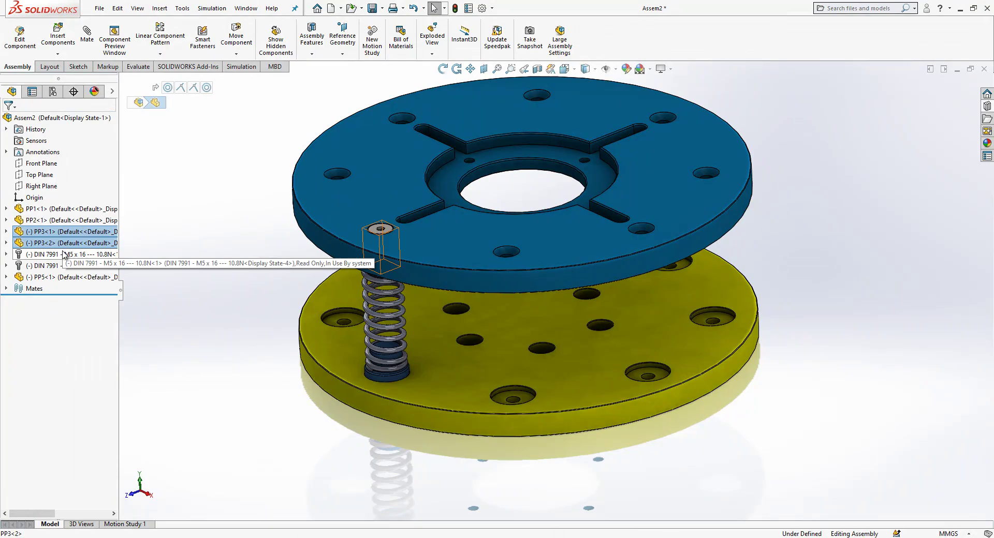
pyautogui.keyDown('ctrl'); pyautogui.click(65, 255); pyautogui.keyUp('ctrl')
pyautogui.keyDown('ctrl'); pyautogui.click(63, 266); pyautogui.keyUp('ctrl')
pyautogui.keyDown('ctrl'); pyautogui.click(62, 277); pyautogui.keyUp('ctrl')
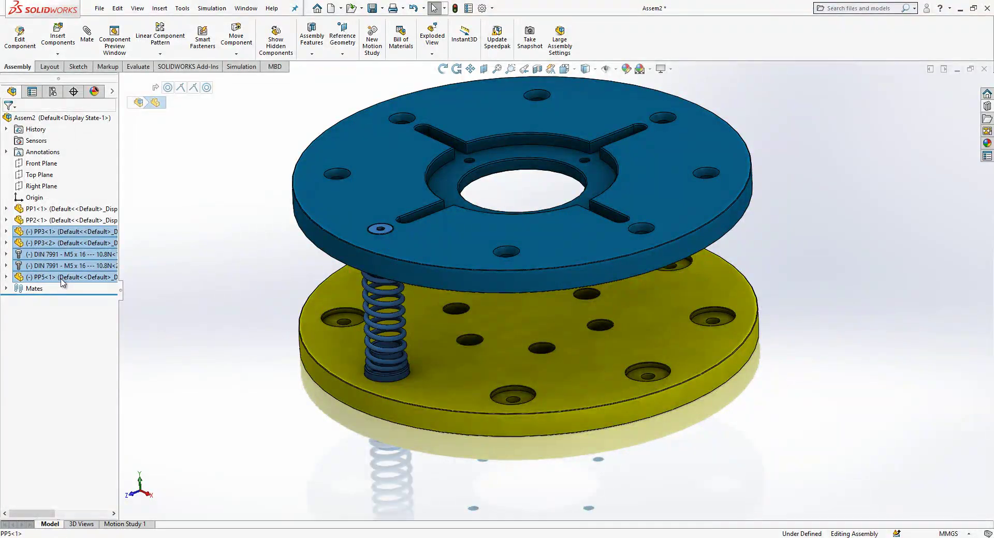
pyautogui.click(160, 54)
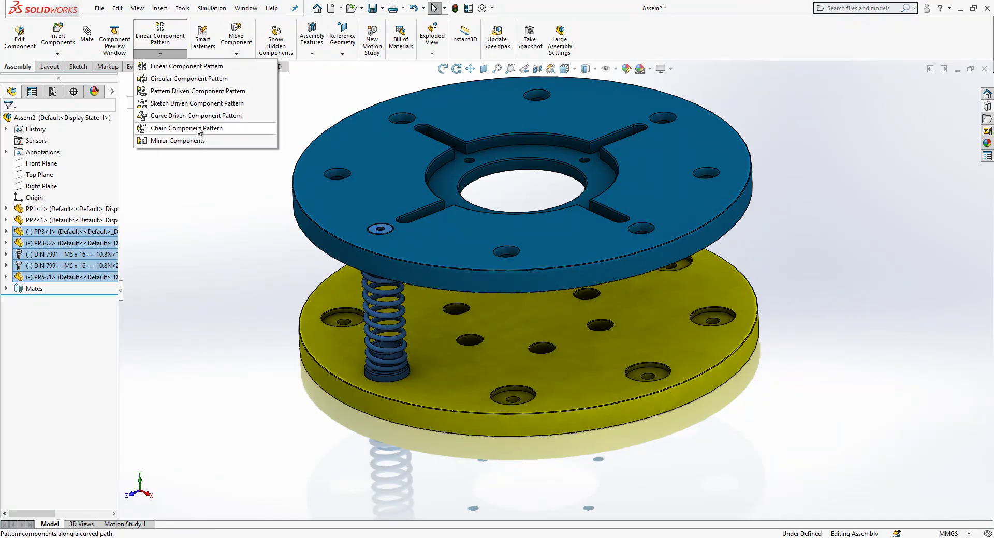
pyautogui.click(187, 79)
pyautogui.click(74, 154)
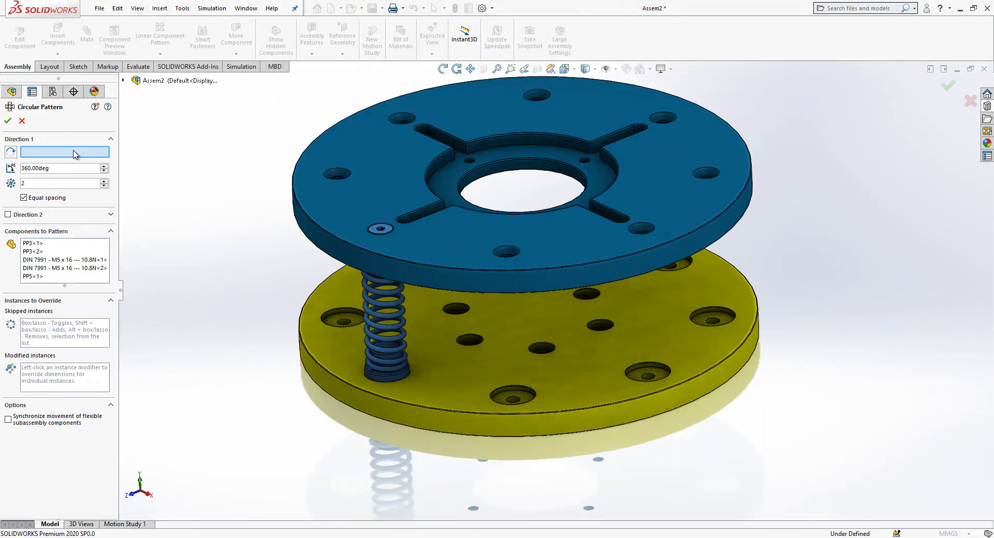
pyautogui.click(496, 139)
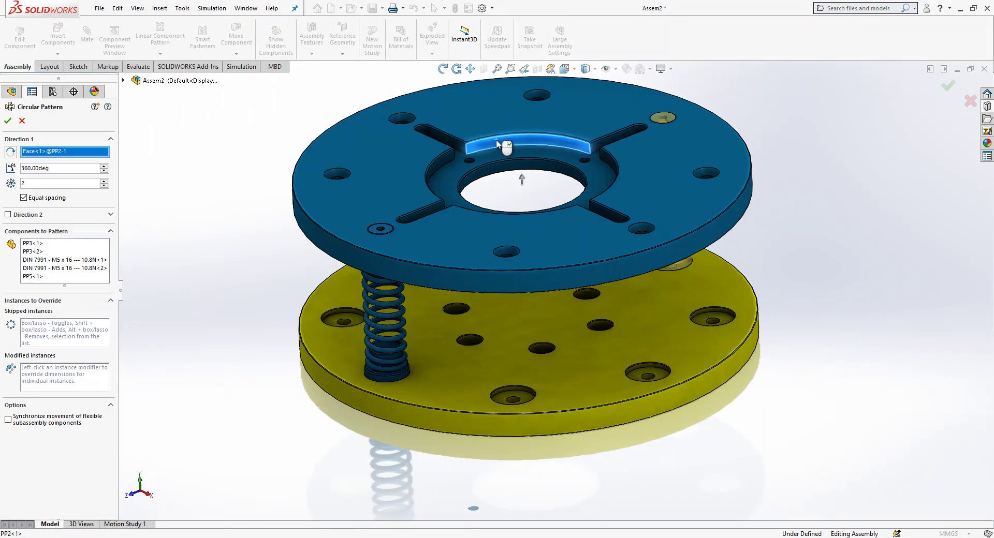
# Step: Set the circular pattern to 8 instances and create it
pyautogui.click(104, 181)
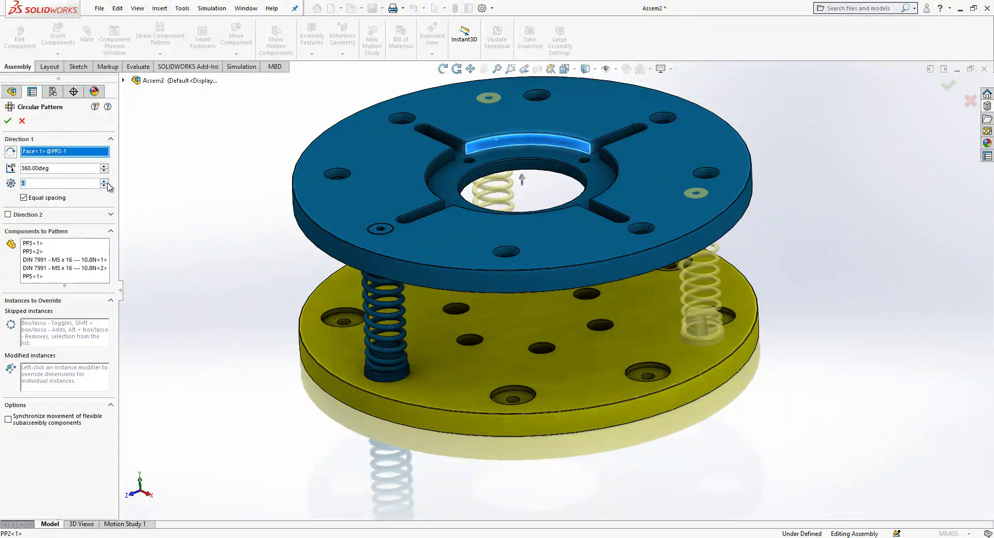
pyautogui.click(104, 181)
pyautogui.click(104, 181)
pyautogui.click(104, 181)
pyautogui.click(107, 182)
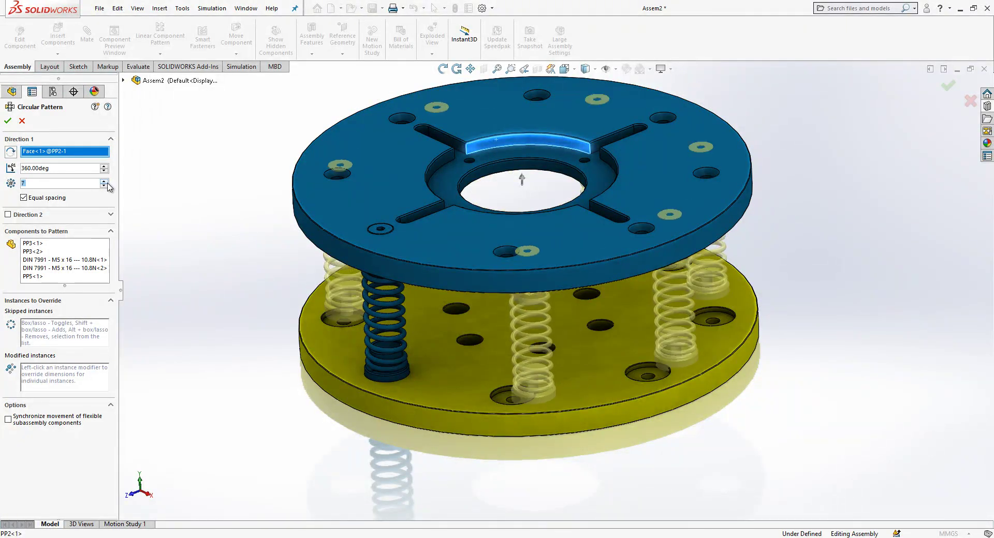
pyautogui.click(107, 182)
pyautogui.click(9, 123)
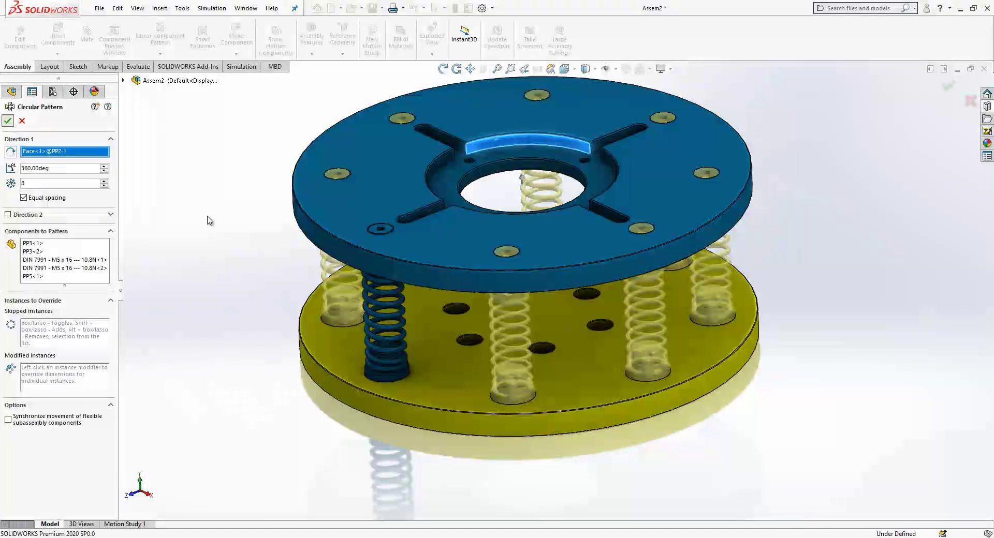
pyautogui.moveTo(216, 219); pyautogui.dragTo(620, 216, button='middle')
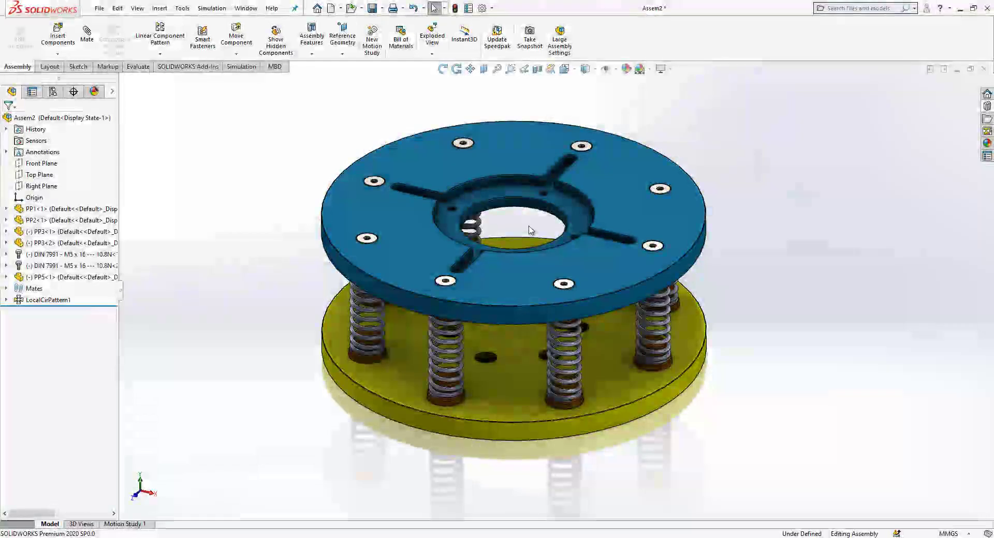
pyautogui.scroll(-2, 529, 230)
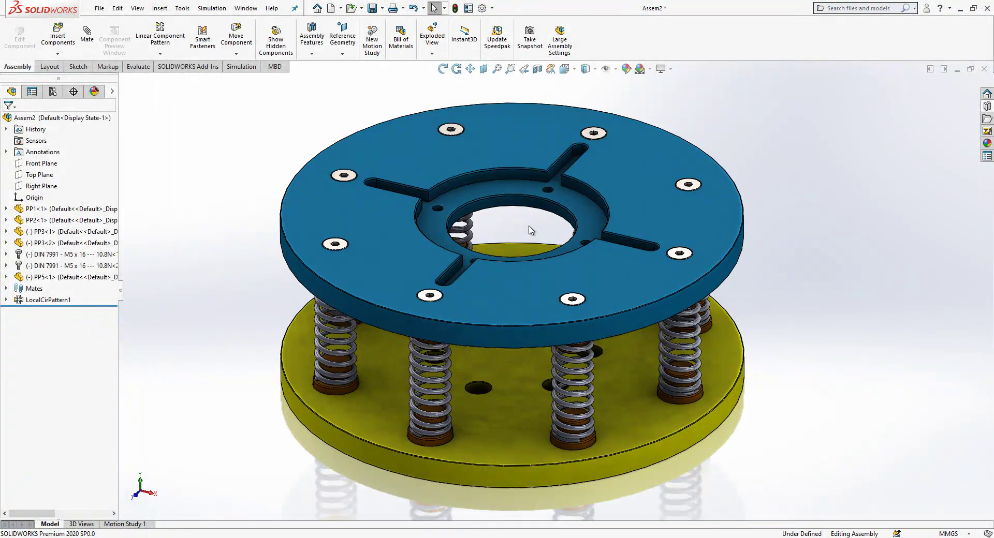
pyautogui.scroll(2, 528, 230)
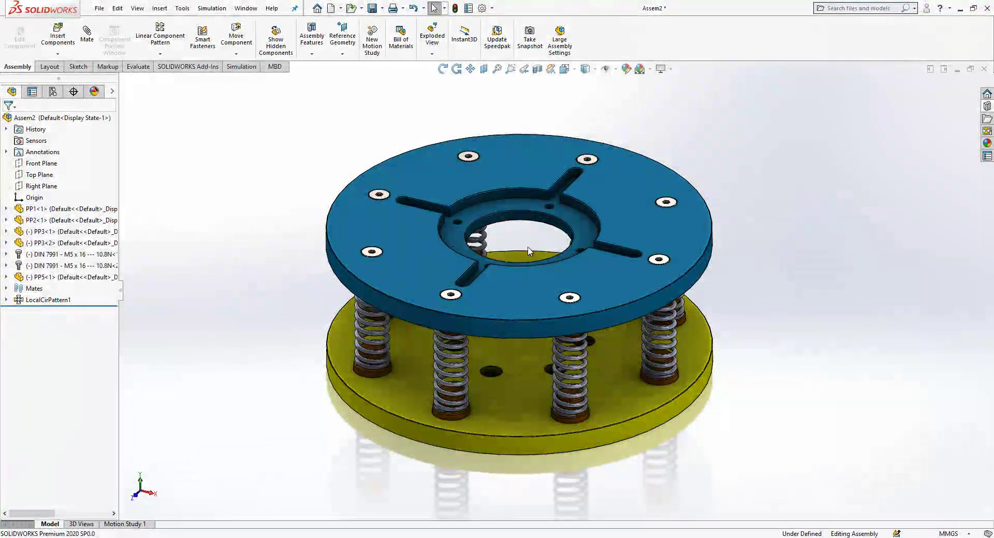